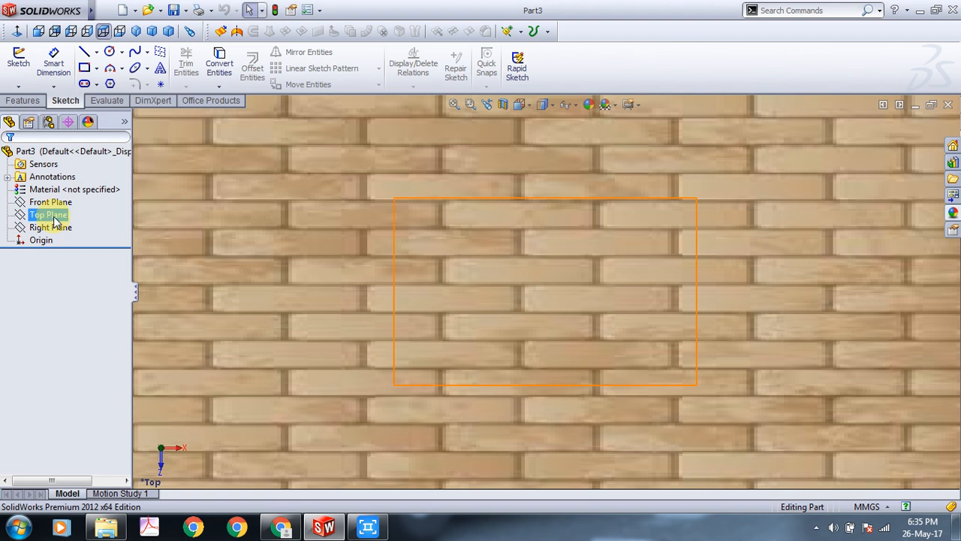
# Show the Top Plane in the graphics area.
pyautogui.click(54, 220)
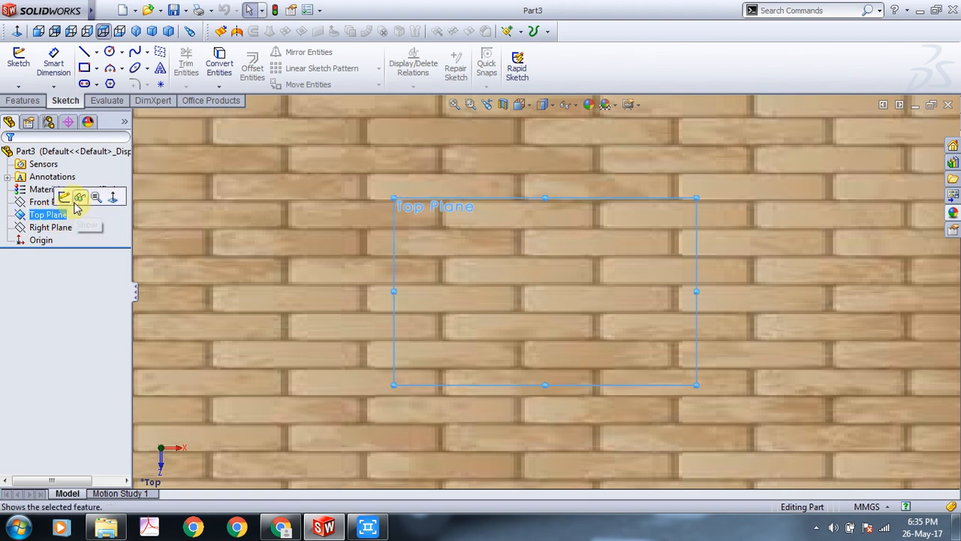
pyautogui.click(78, 199)
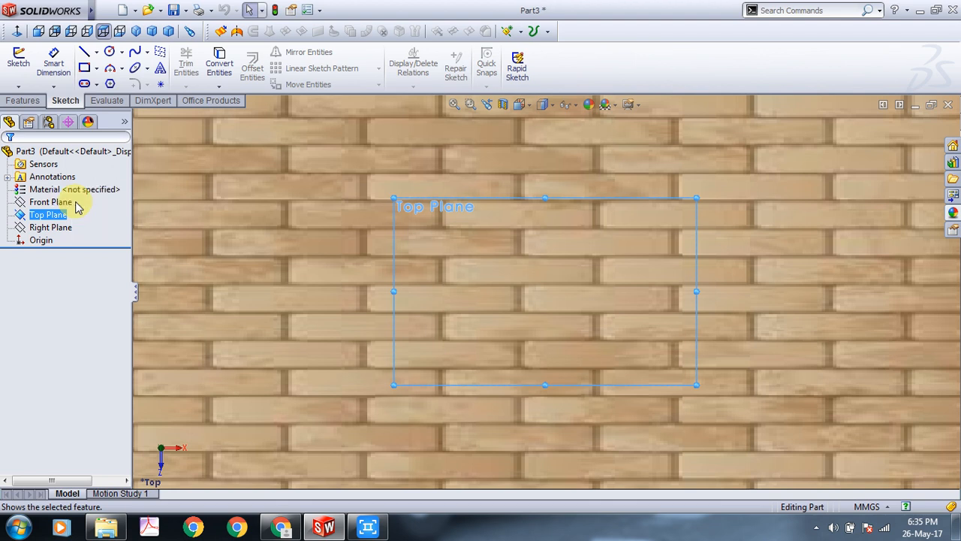
pyautogui.click(761, 221)
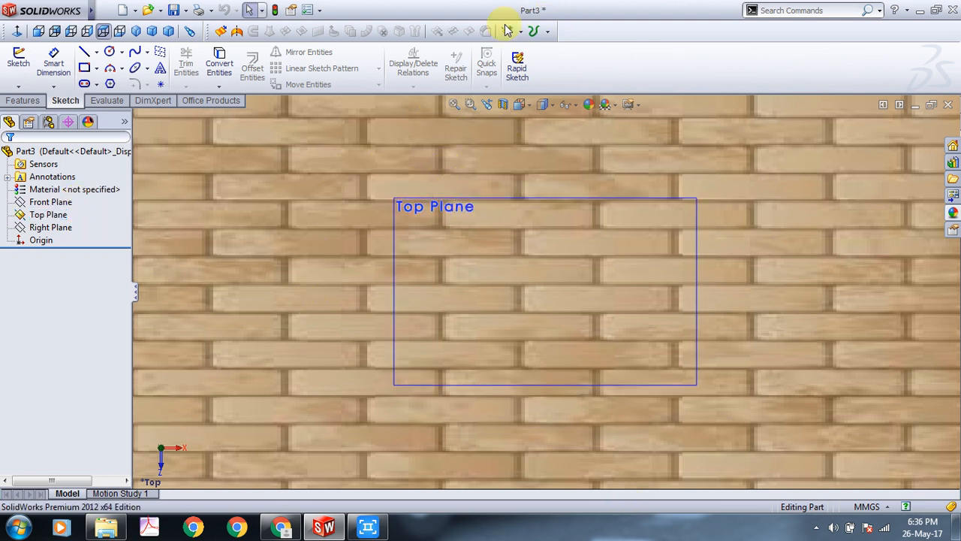
# Start a new sketch on the Top Plane.
pyautogui.click(49, 215)
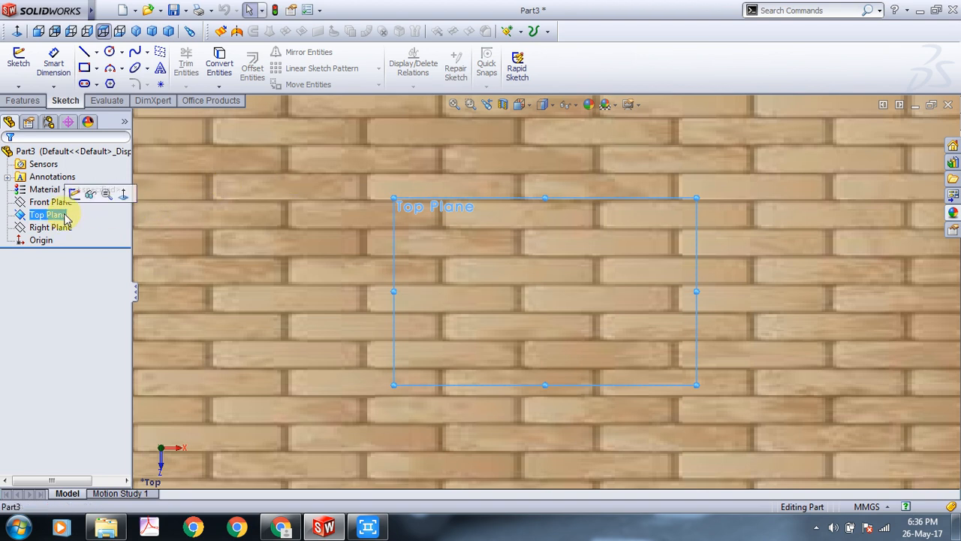
pyautogui.click(172, 177)
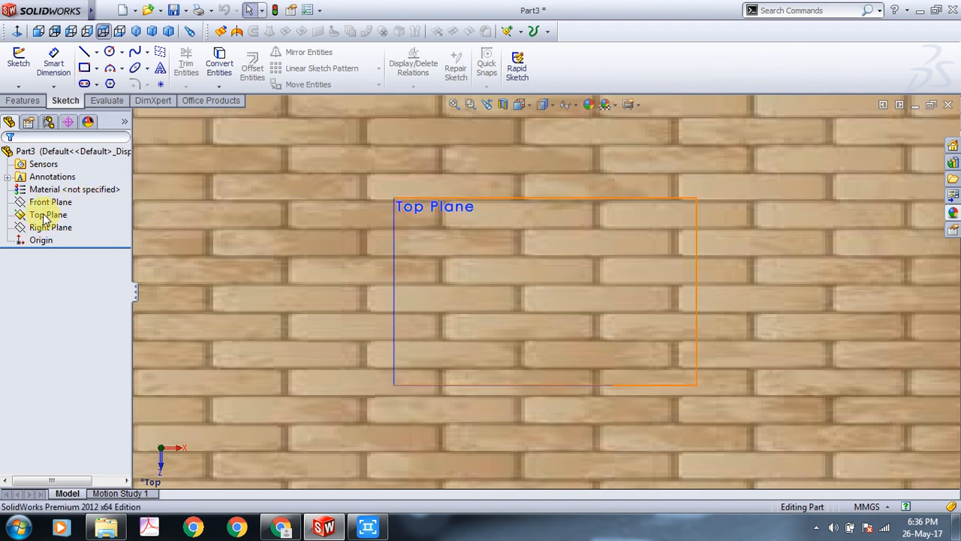
pyautogui.click(44, 217)
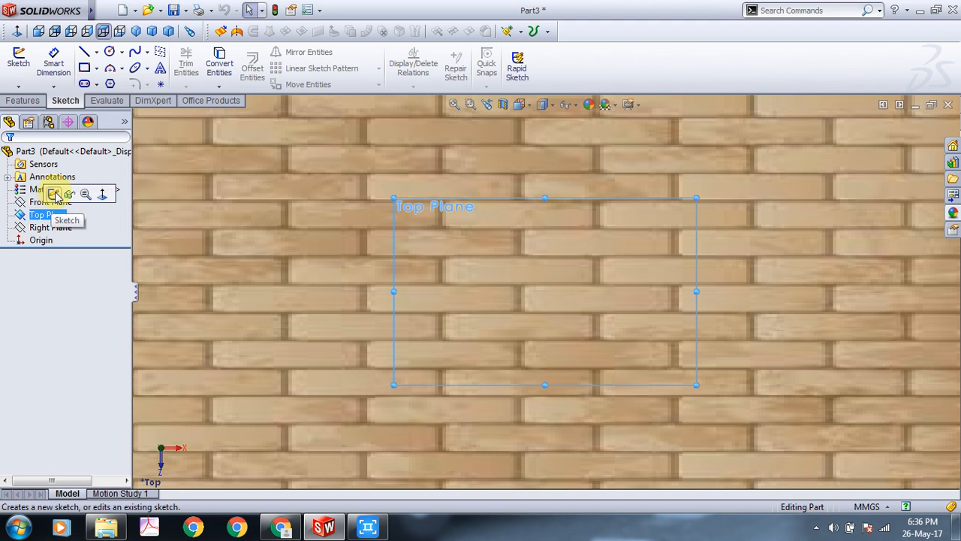
pyautogui.click(55, 194)
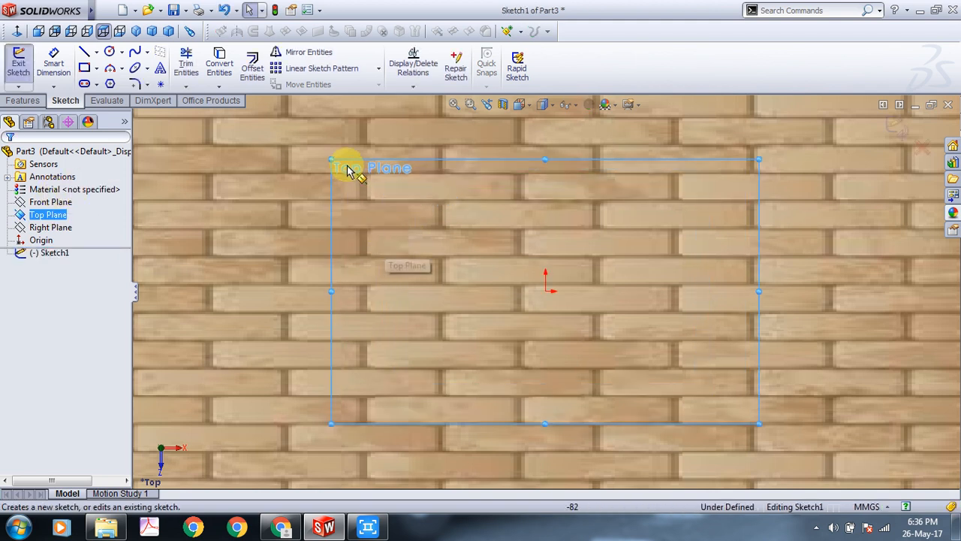
# Sketch a center rectangle about 71 mm wide and 45 mm high, centred on the origin.
pyautogui.click(84, 68)
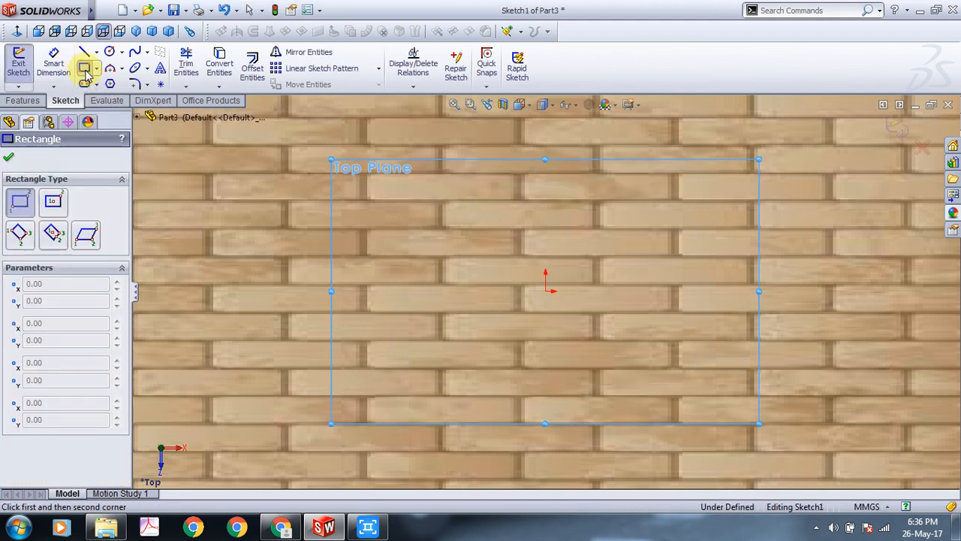
pyautogui.click(97, 68)
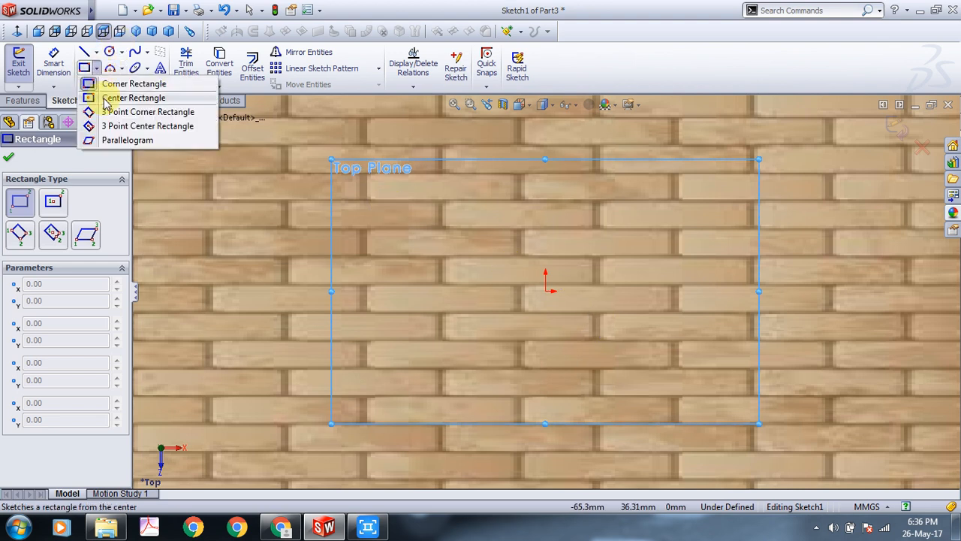
pyautogui.click(107, 102)
pyautogui.click(816, 528)
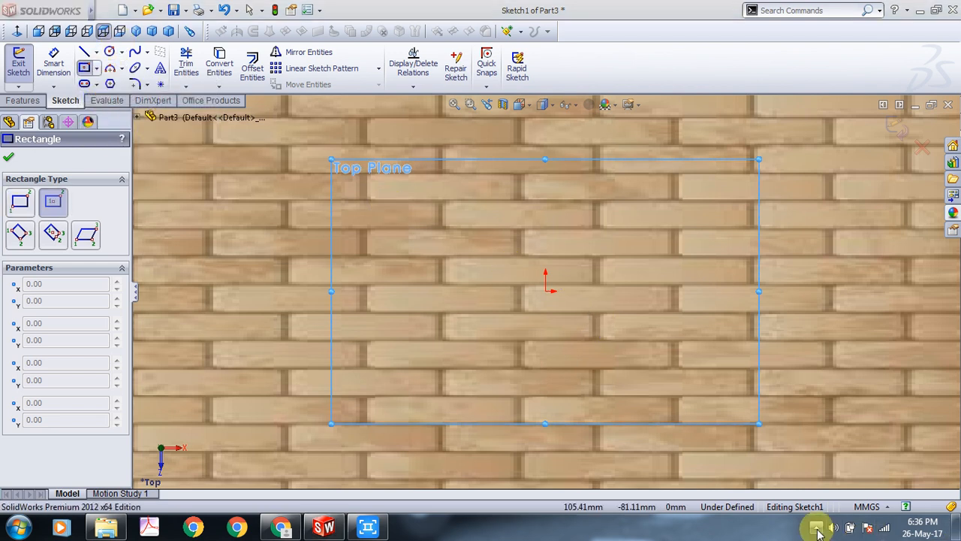
pyautogui.click(817, 411)
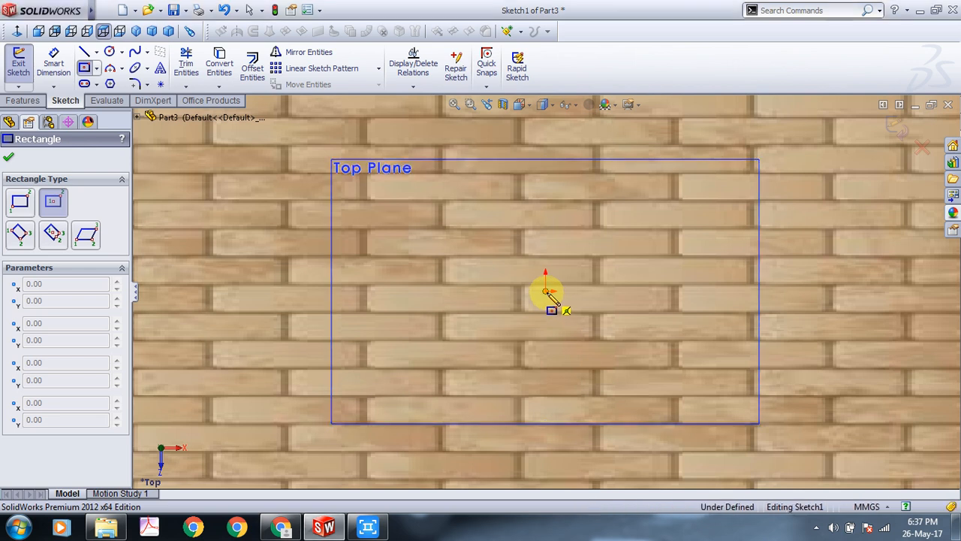
pyautogui.click(546, 291)
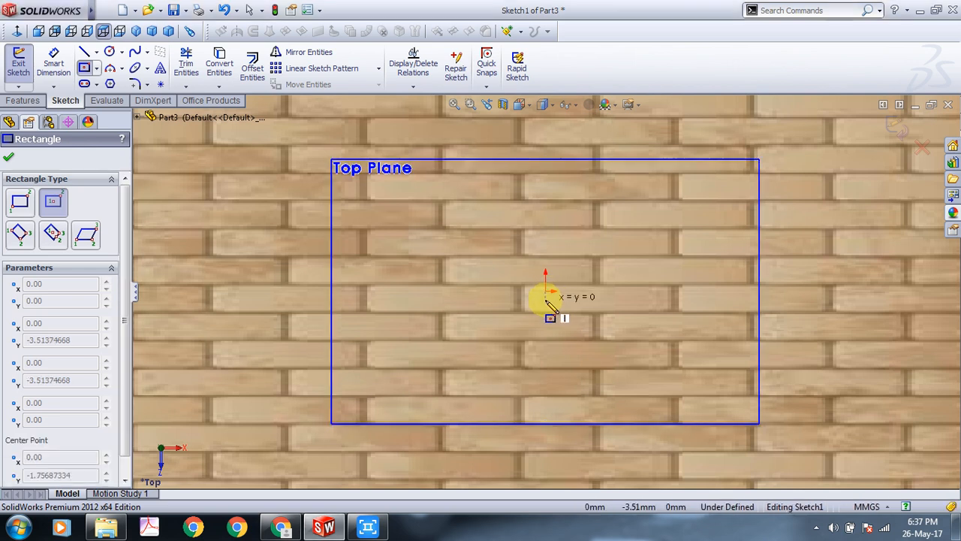
pyautogui.click(461, 344)
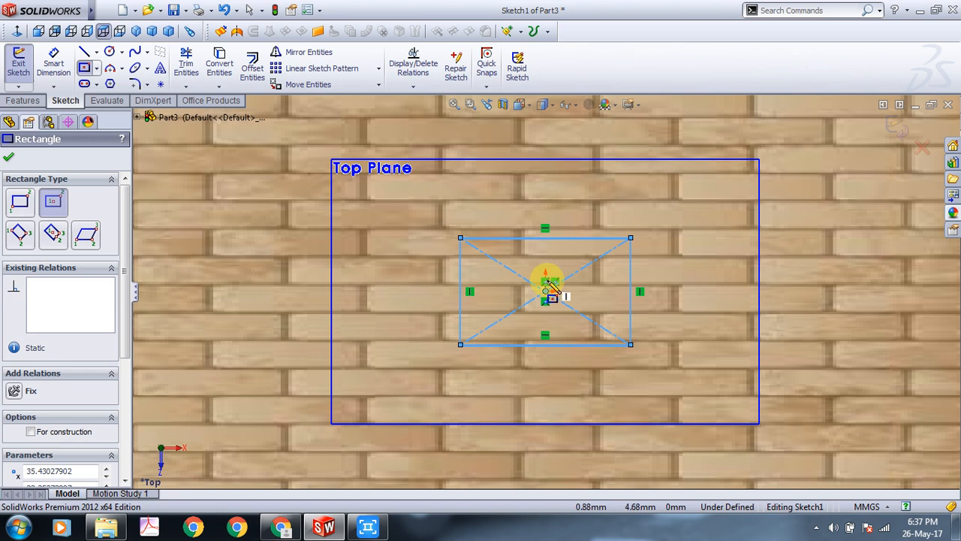
pyautogui.scroll(-1, 550, 285)
pyautogui.scroll(-2, 551, 285)
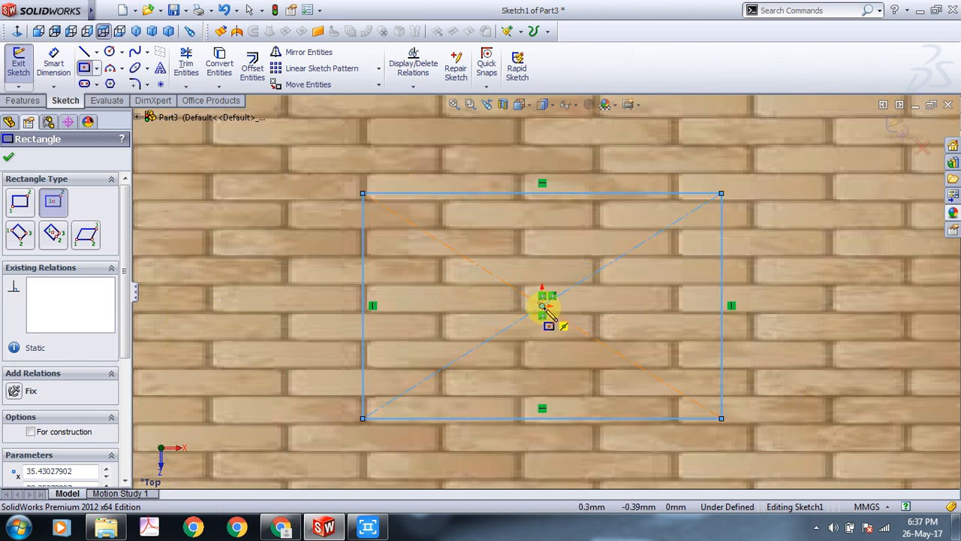
pyautogui.scroll(2, 366, 252)
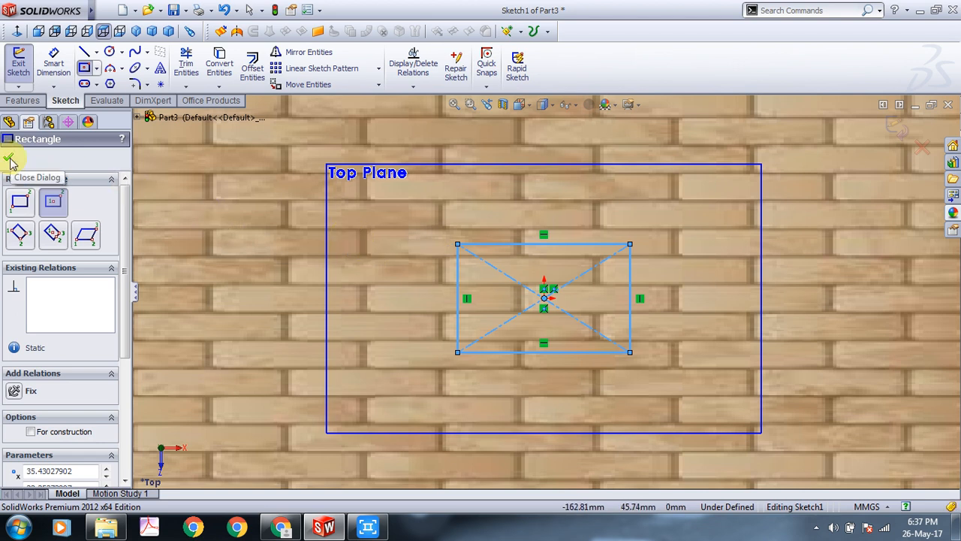
# Dimension the right vertical edge of the center rectangle to 40 mm with Smart Dimension.
pyautogui.click(58, 57)
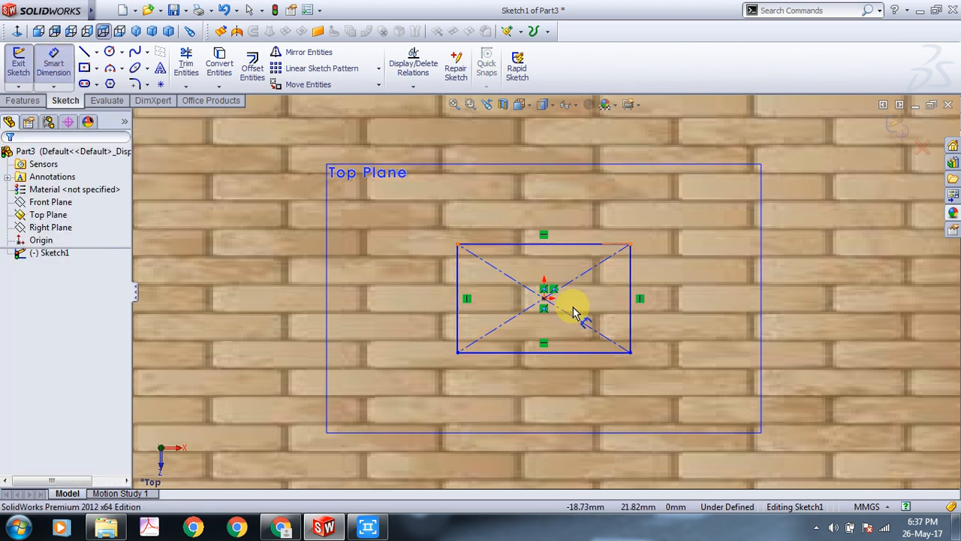
pyautogui.click(632, 308)
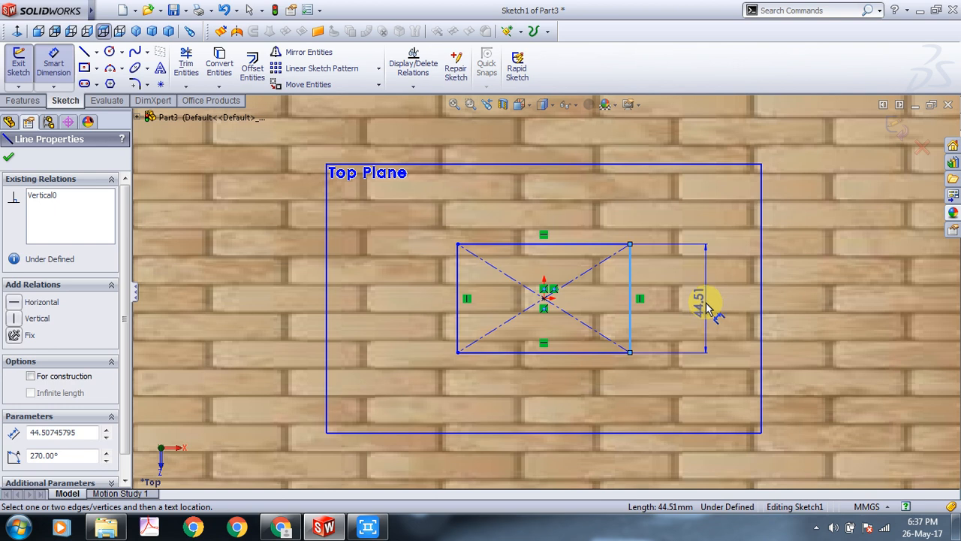
pyautogui.click(708, 314)
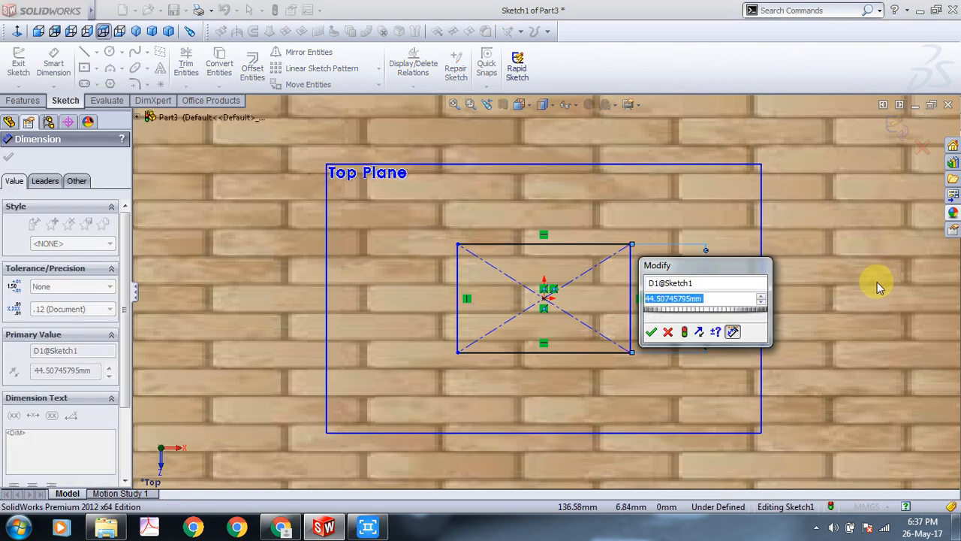
pyautogui.write('40')
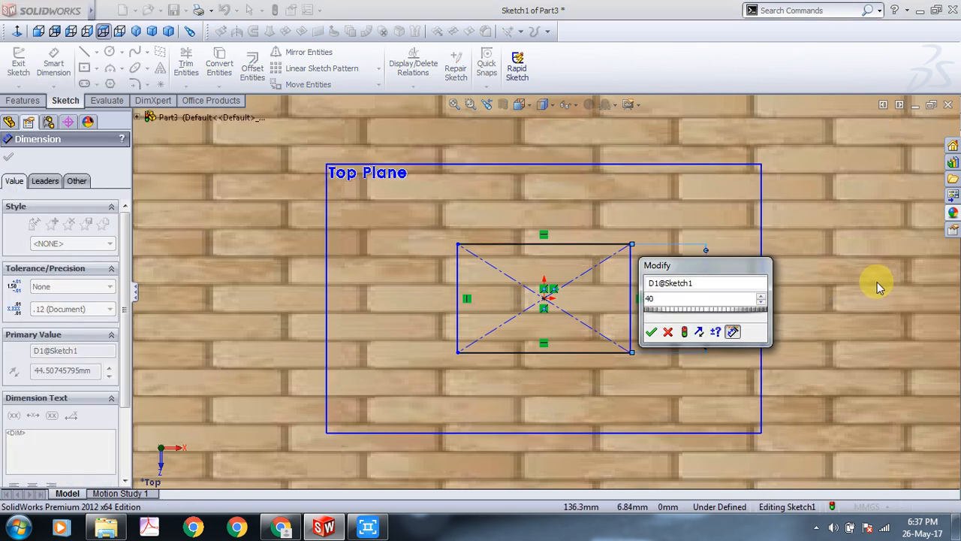
pyautogui.press('Return')
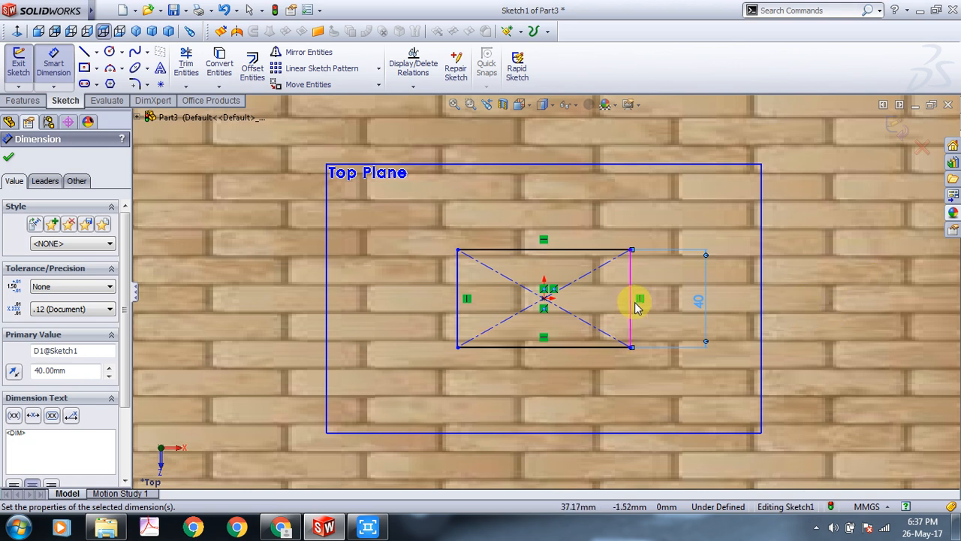
# Dimension the top horizontal edge of the center rectangle to 70 mm and finish dimensioning.
pyautogui.click(554, 252)
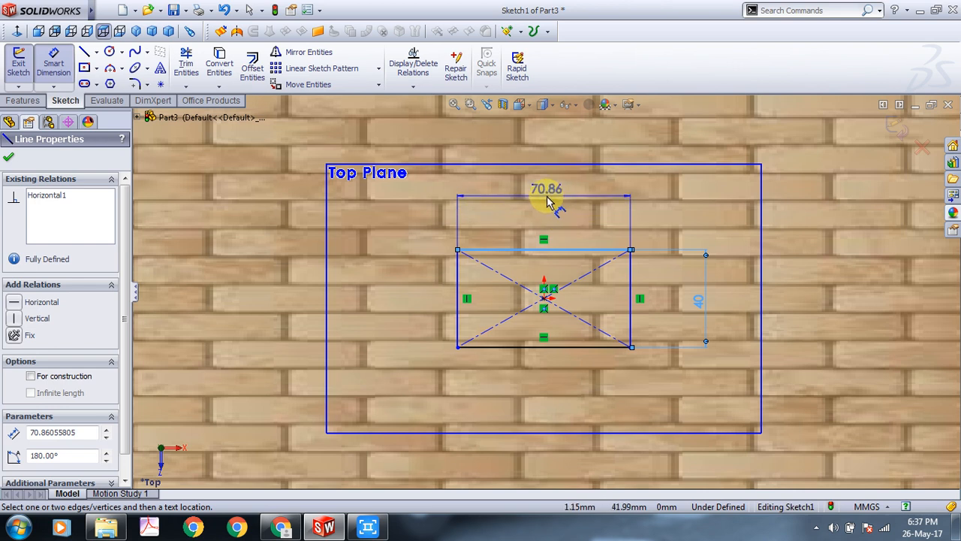
pyautogui.click(544, 201)
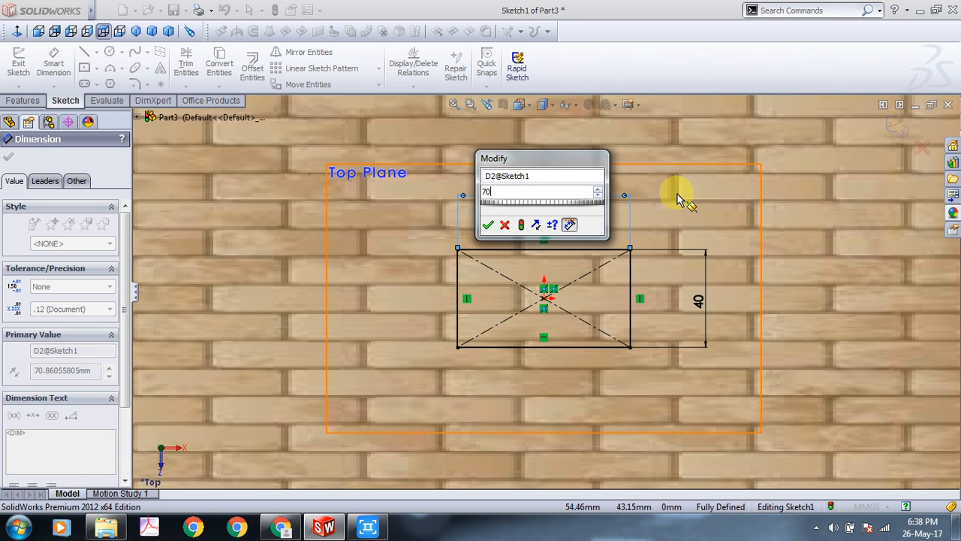
pyautogui.press('Return')
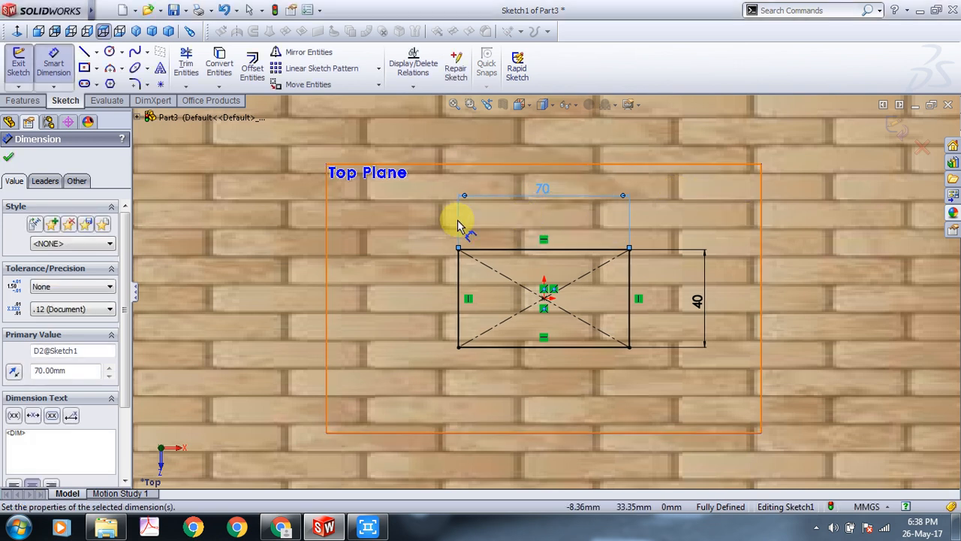
pyautogui.click(438, 224)
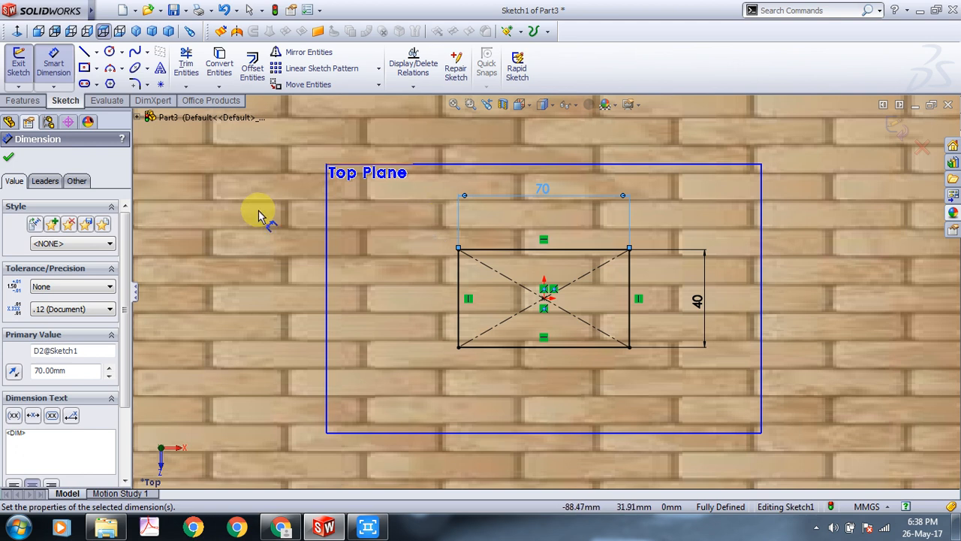
pyautogui.click(9, 157)
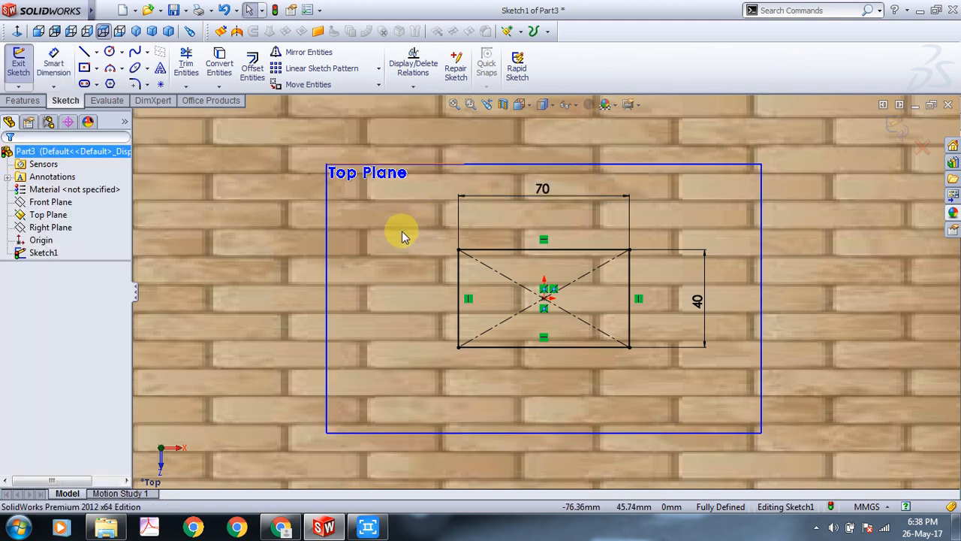
# Sketch a corner rectangle about 36 by 17 mm extending outward from the large rectangle's left edge.
pyautogui.click(96, 68)
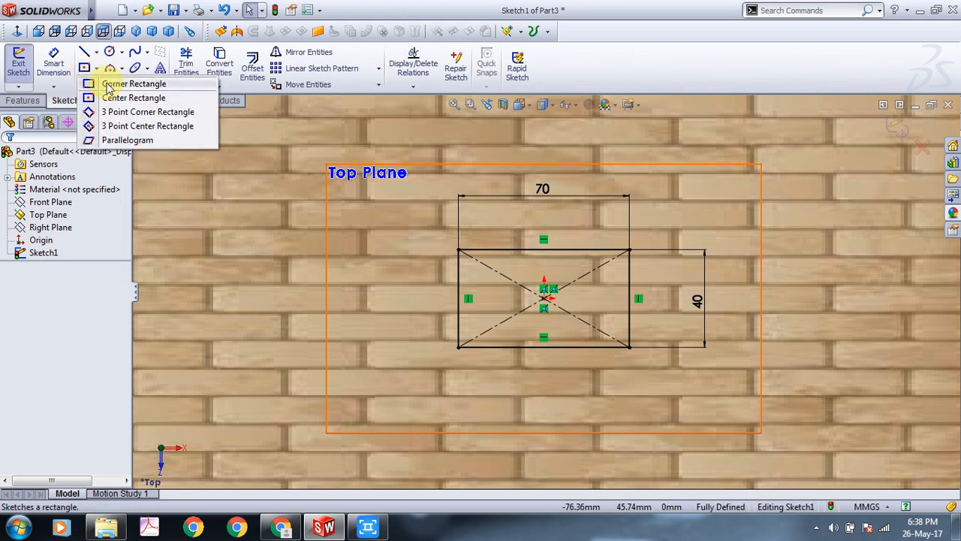
pyautogui.click(109, 85)
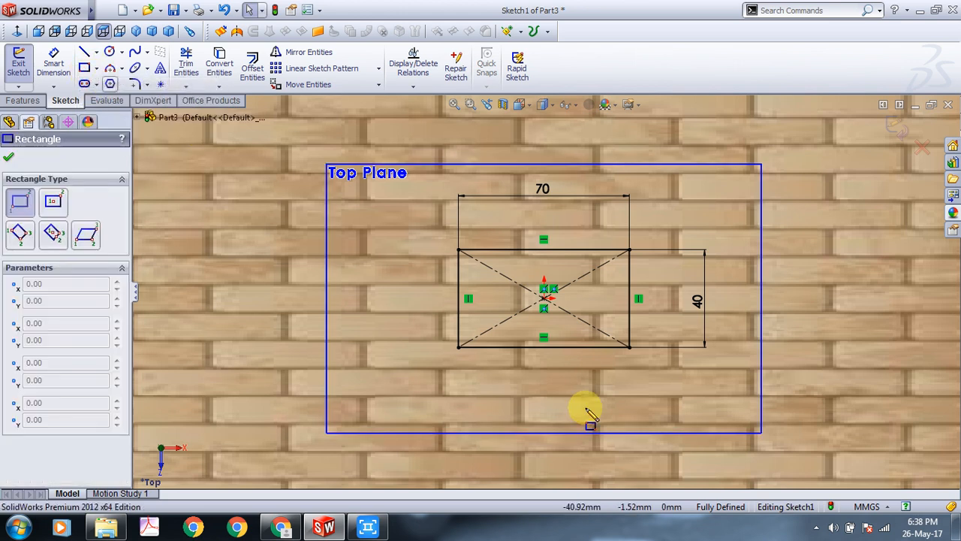
pyautogui.click(458, 277)
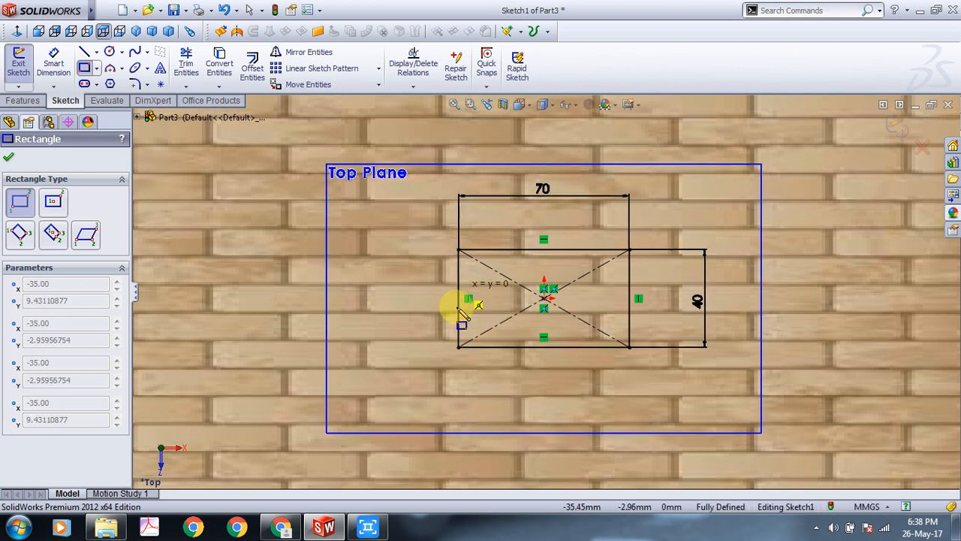
pyautogui.click(370, 315)
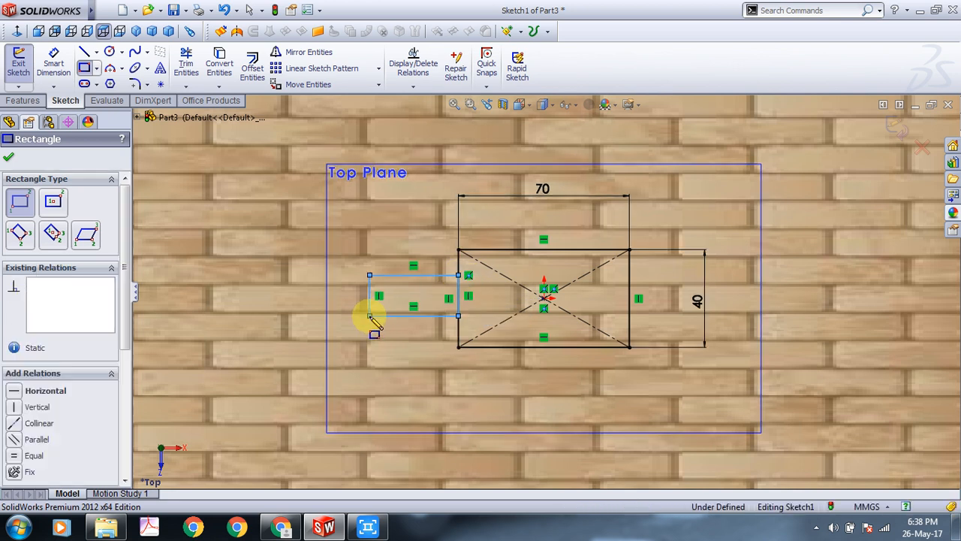
pyautogui.click(8, 161)
# Dimension the outer vertical edge of the small side rectangle to 15 mm.
pyautogui.click(54, 62)
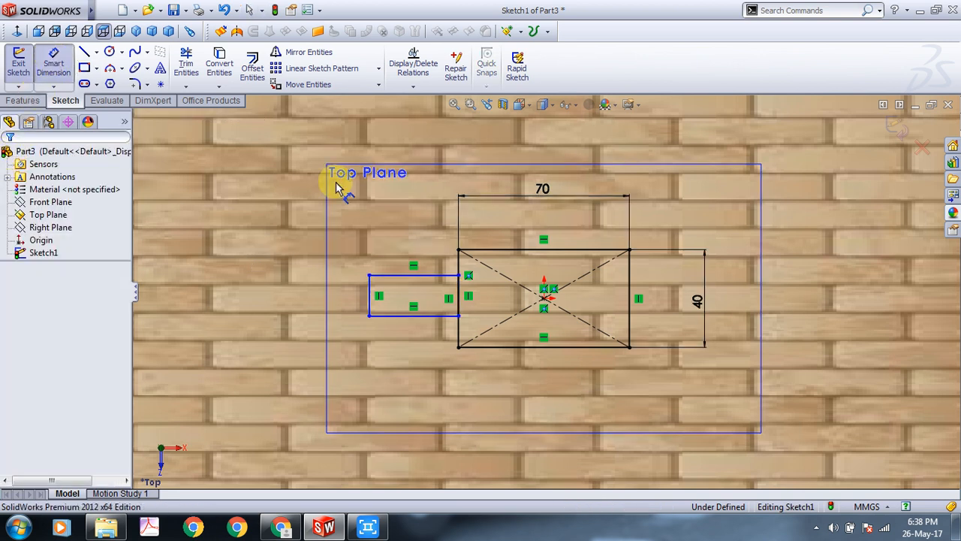
pyautogui.click(372, 297)
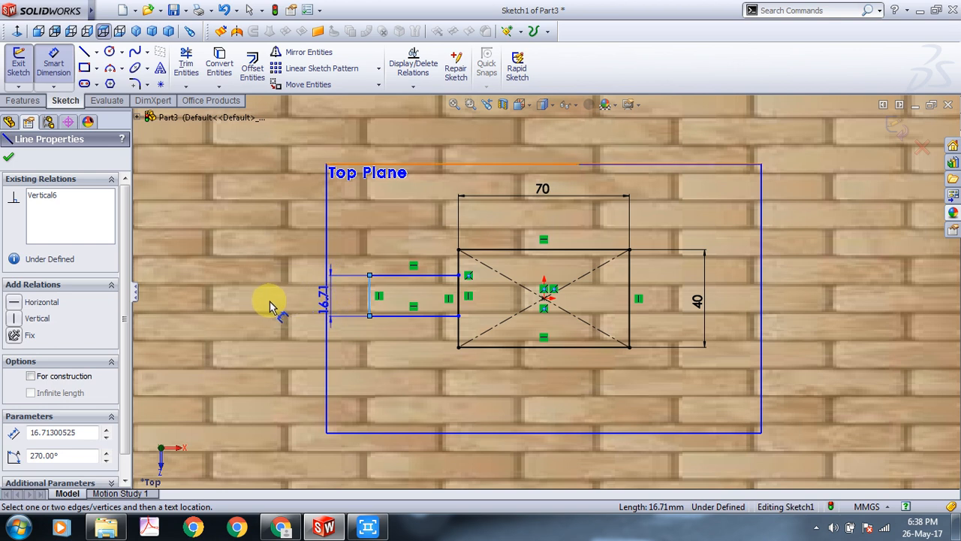
pyautogui.click(322, 304)
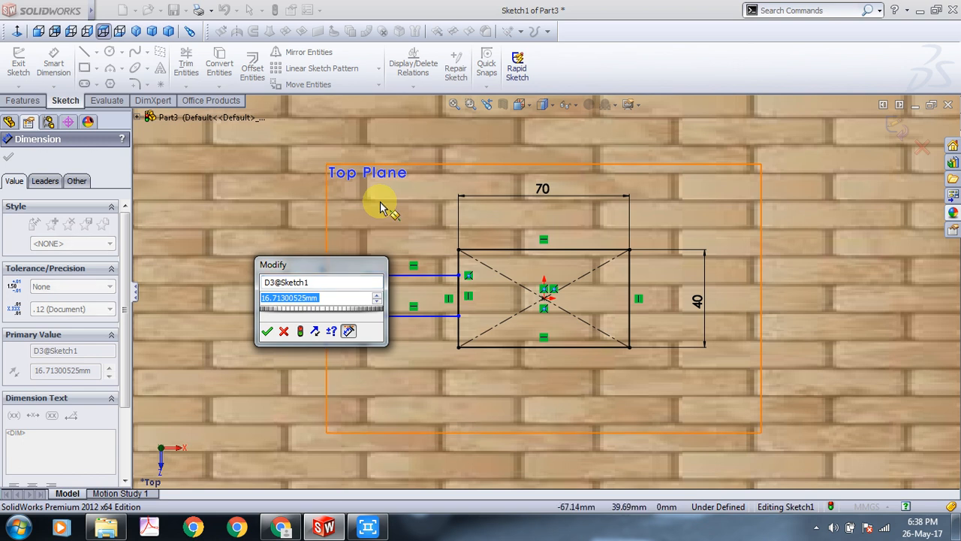
pyautogui.write('15')
pyautogui.press('Return')
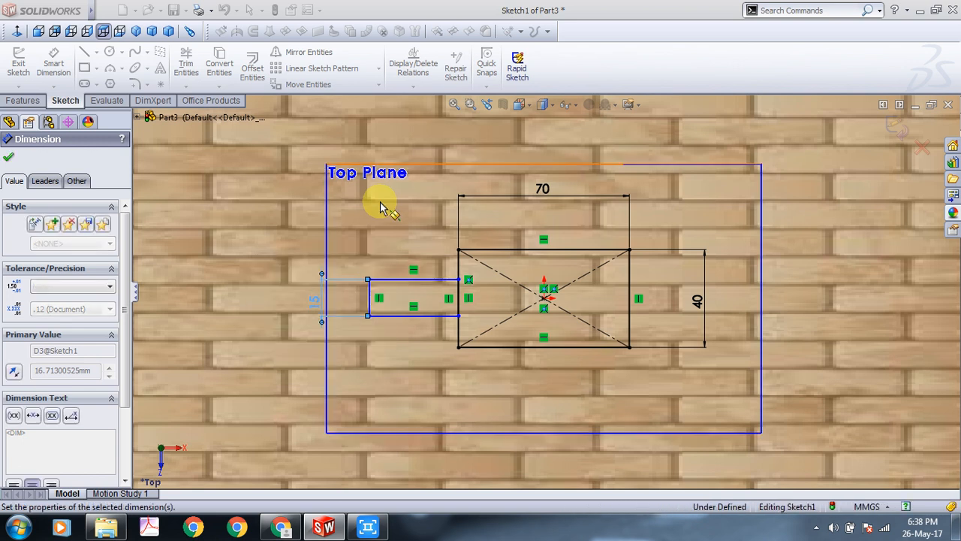
# Dimension the small side rectangle's top horizontal edge to 20 mm and place the dimension well above the profile.
pyautogui.click(409, 280)
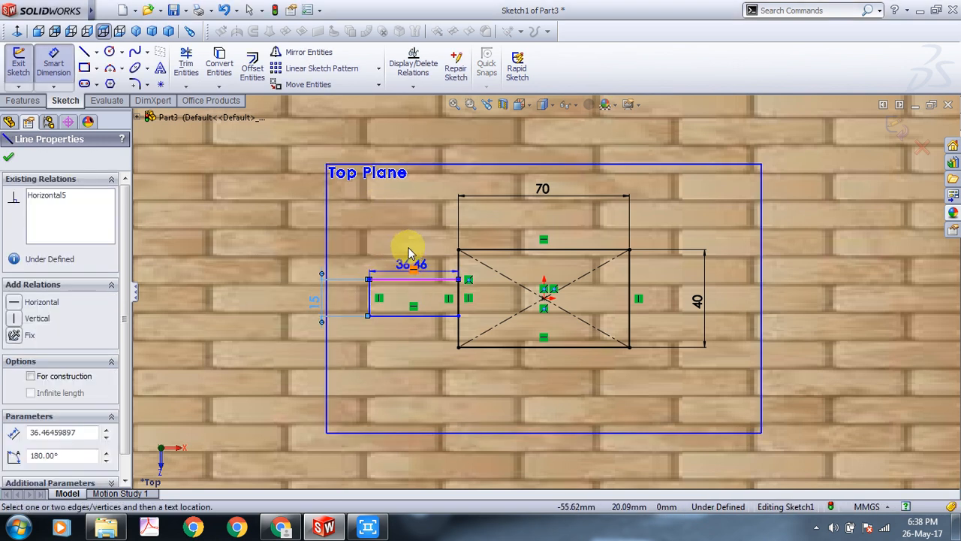
pyautogui.click(410, 250)
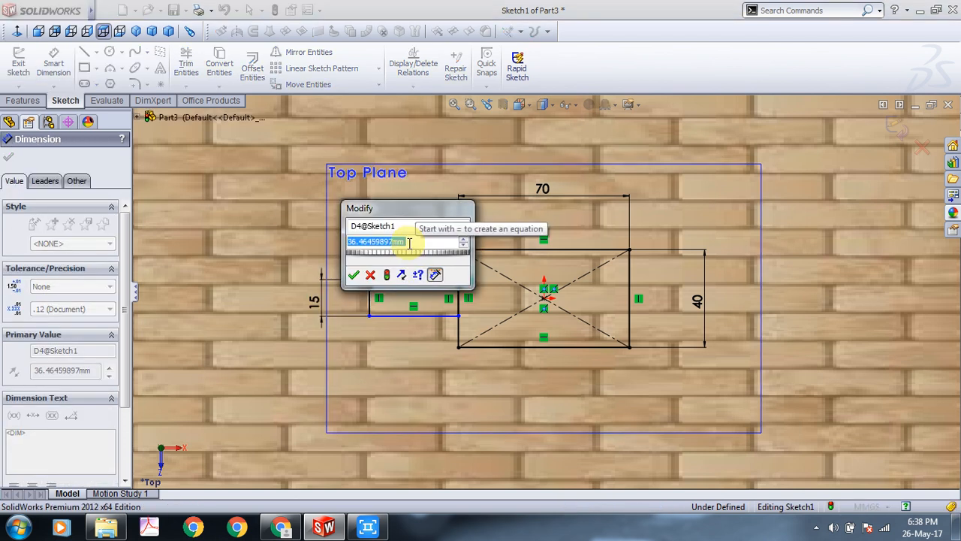
pyautogui.write('20')
pyautogui.press('Return')
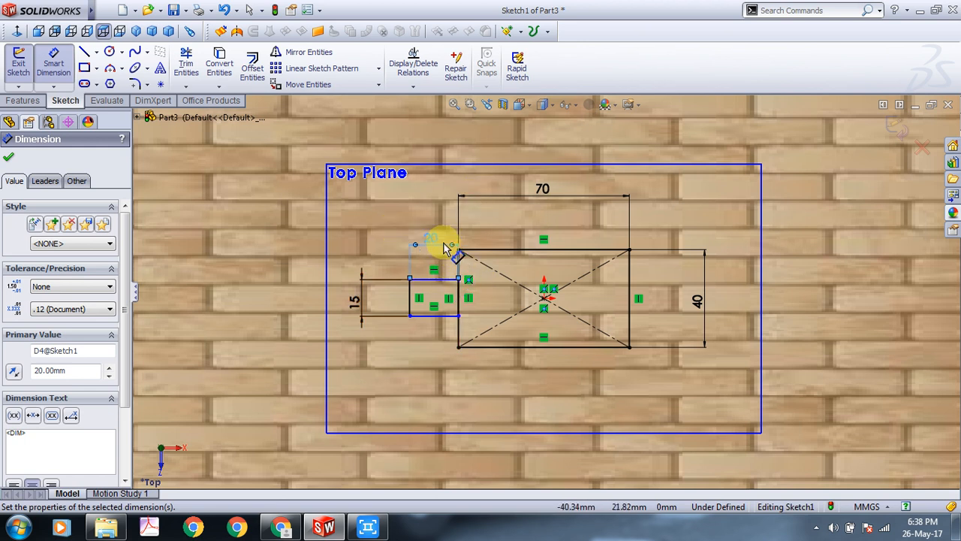
pyautogui.moveTo(435, 242); pyautogui.dragTo(436, 159)
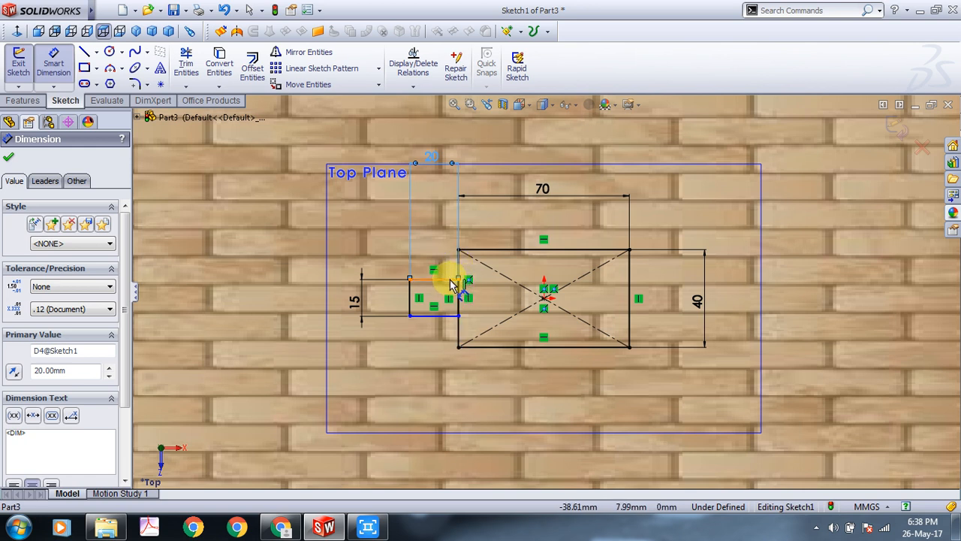
pyautogui.click(817, 527)
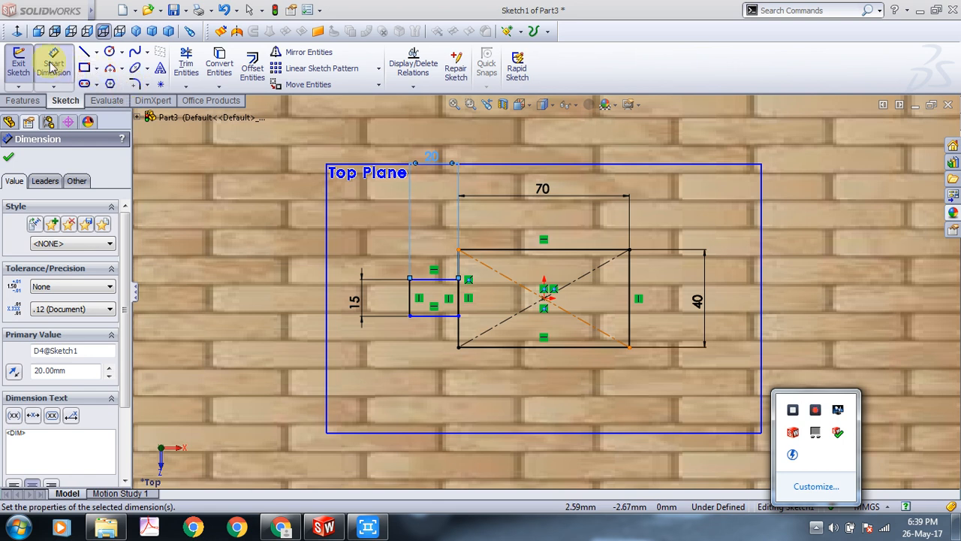
pyautogui.click(9, 160)
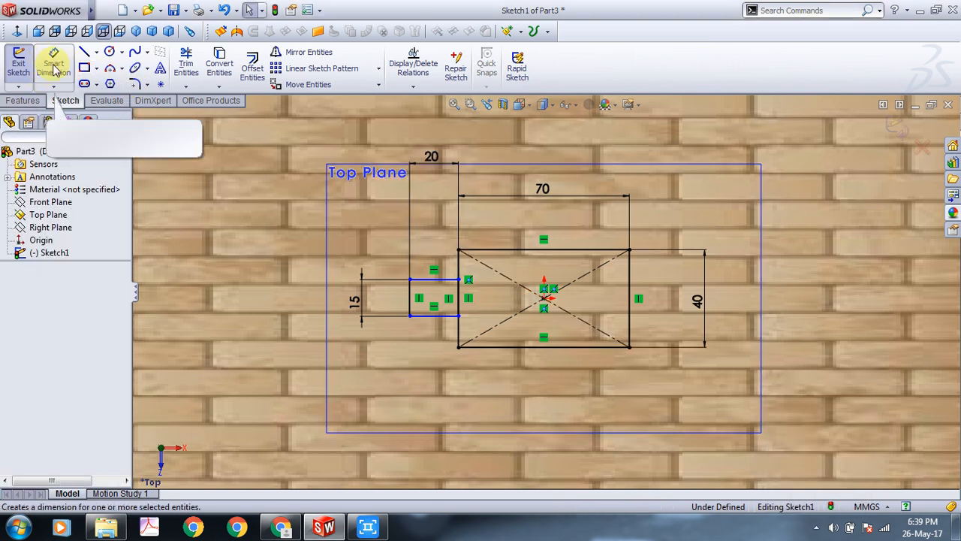
# Dimension the vertical offset between the top edges of the large and small rectangles to 12.5 mm.
pyautogui.click(55, 67)
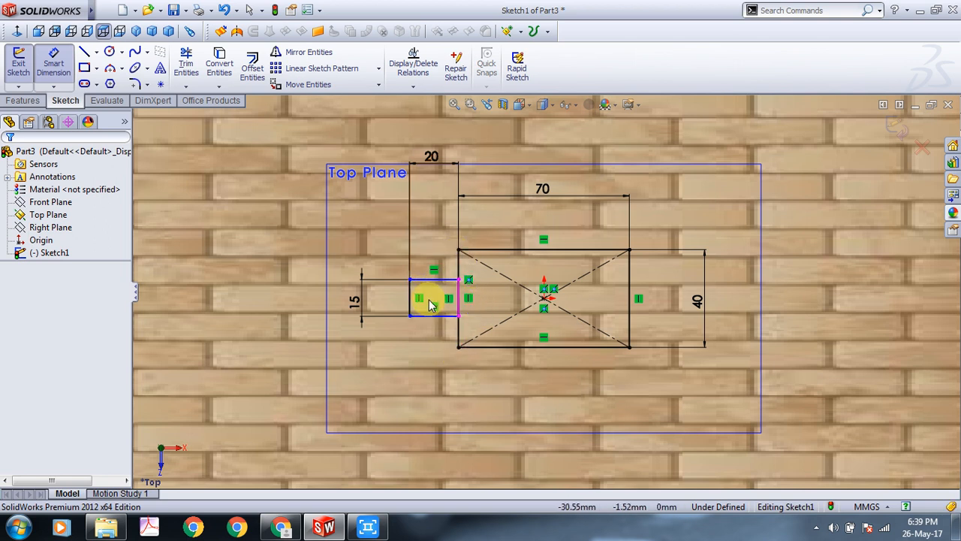
pyautogui.click(468, 254)
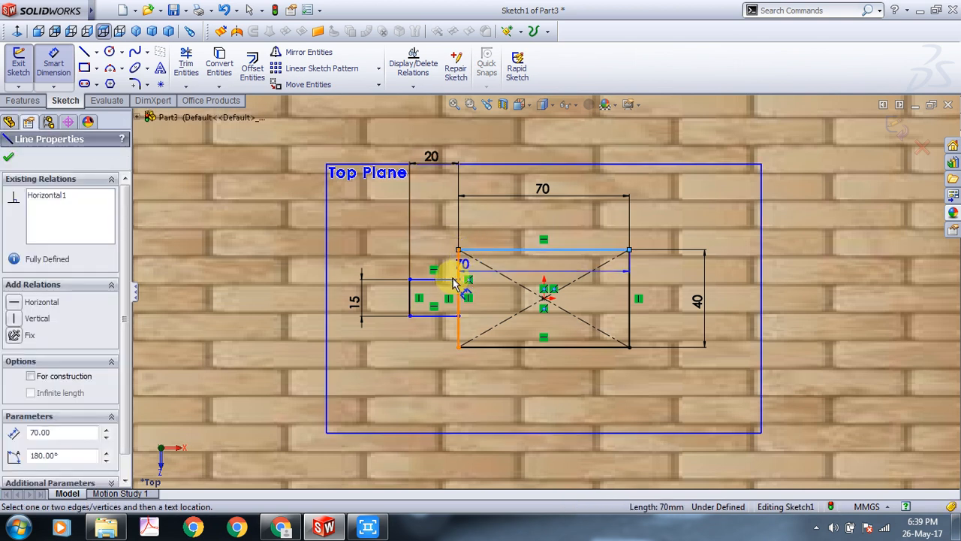
pyautogui.click(357, 268)
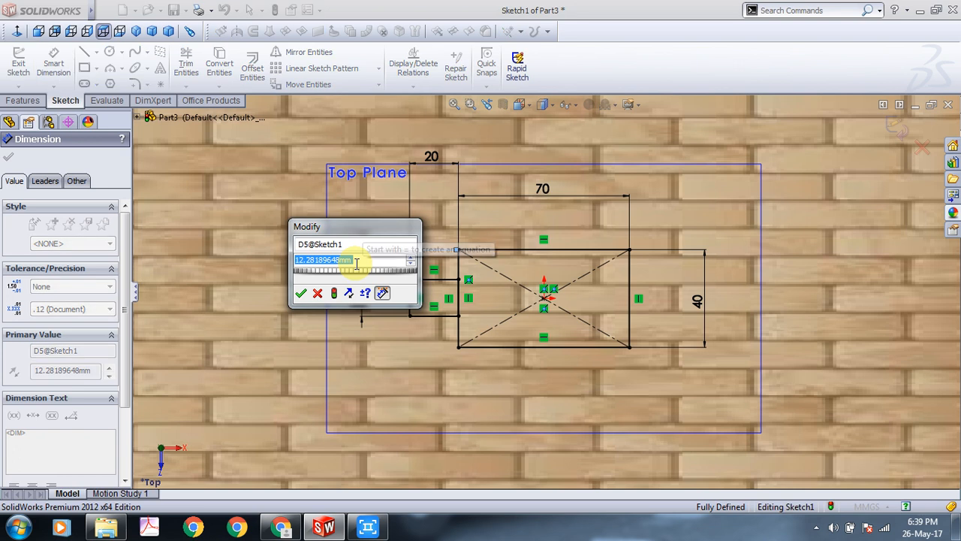
pyautogui.write('12.5')
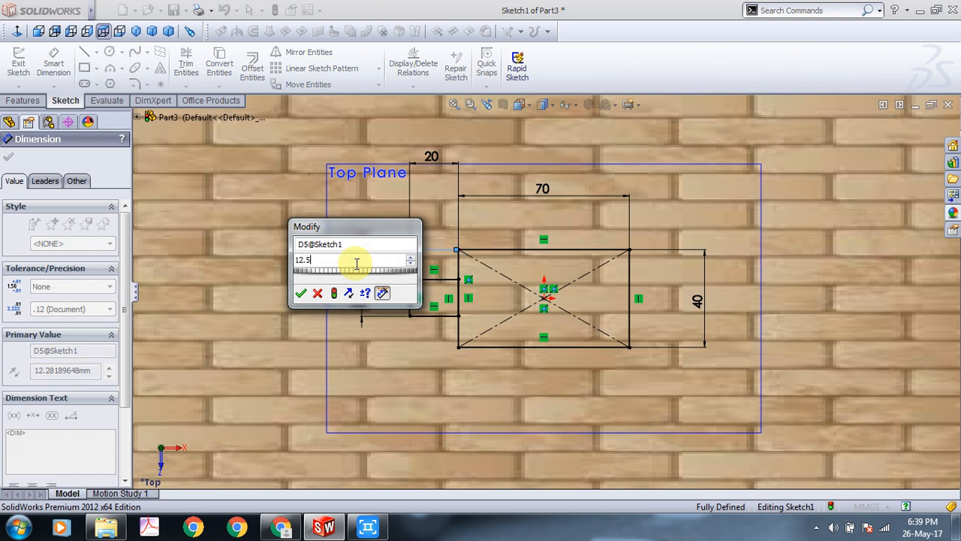
pyautogui.press('Return')
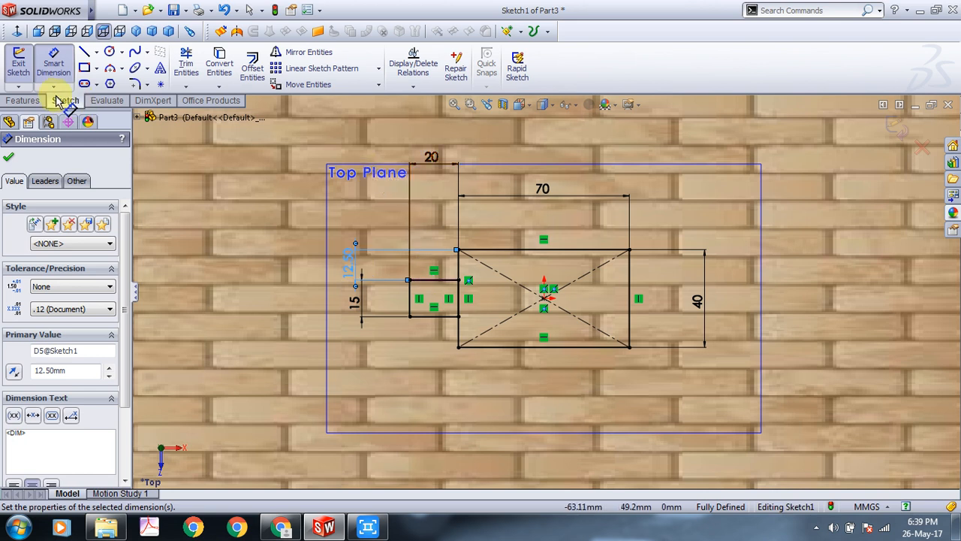
pyautogui.click(10, 157)
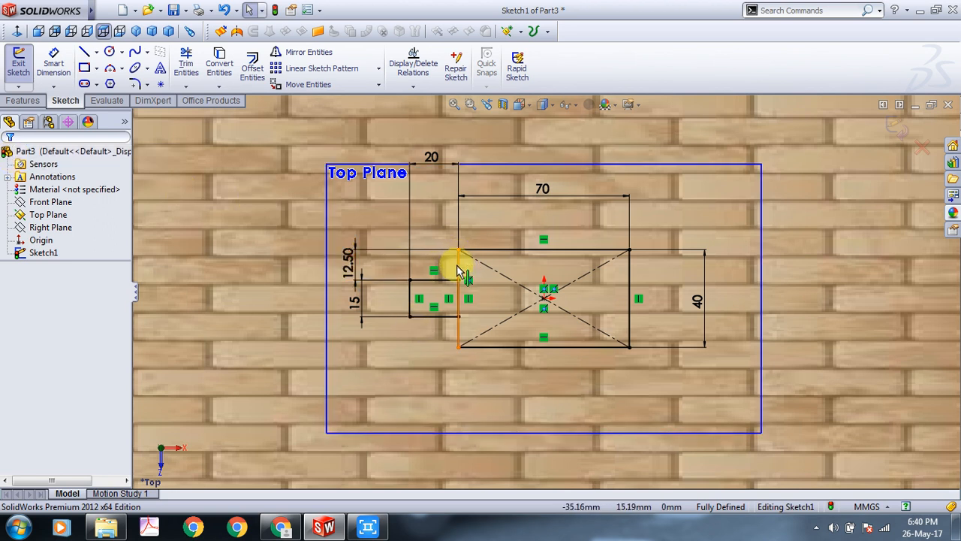
# Try to remove the edge shared by the two rectangles with the Trim to closest option.
pyautogui.click(188, 63)
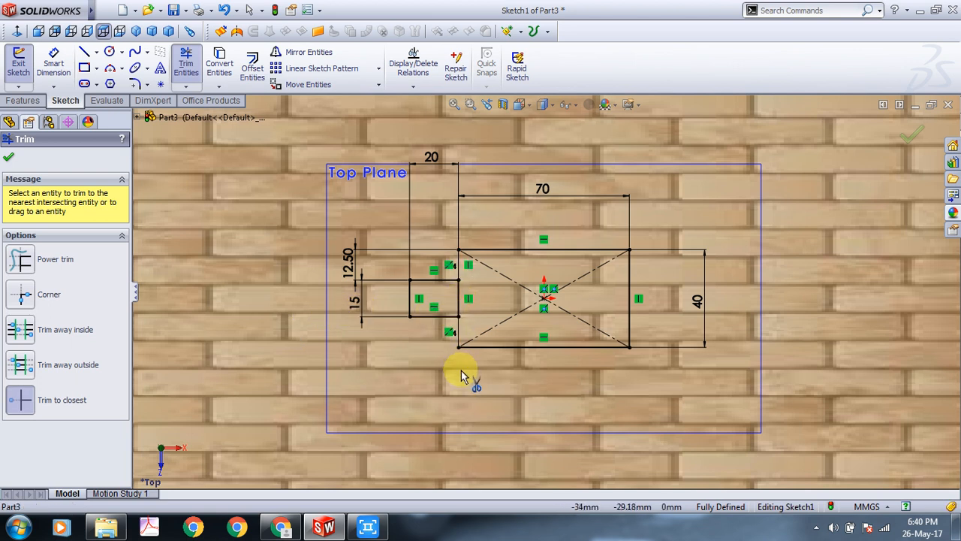
pyautogui.click(345, 308)
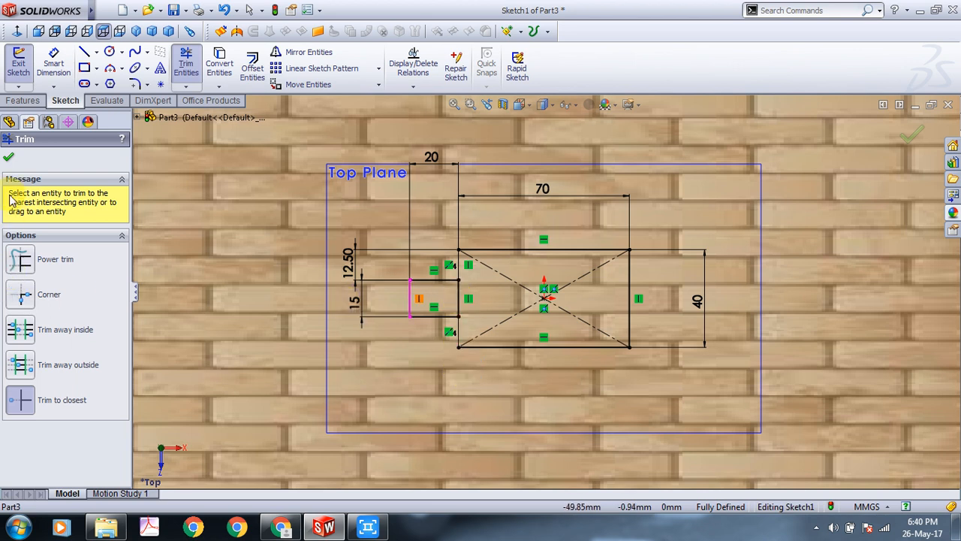
pyautogui.press('Escape')
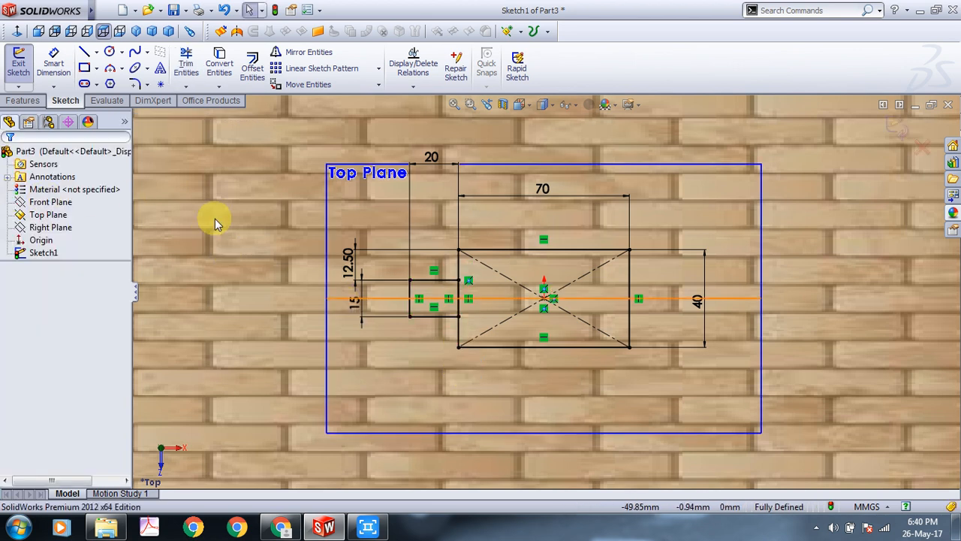
pyautogui.click(186, 61)
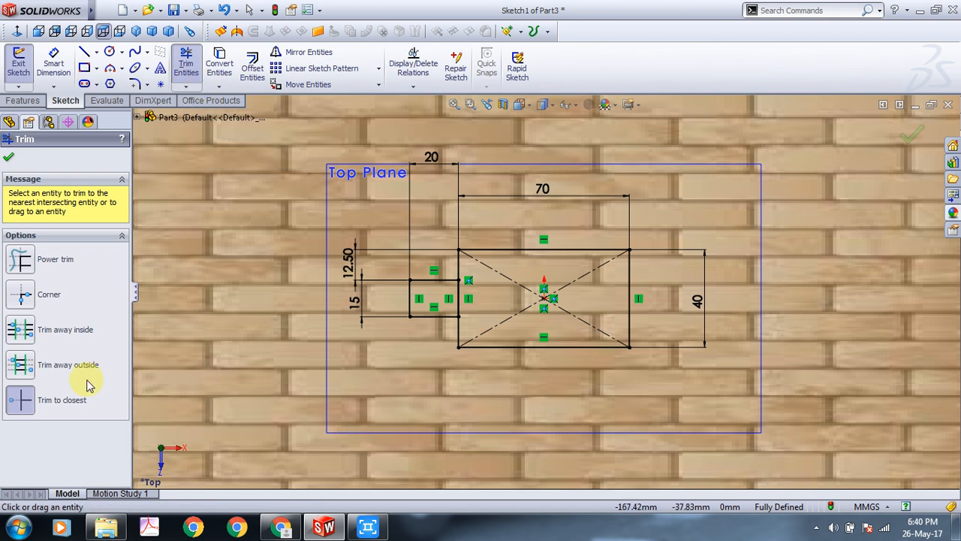
pyautogui.scroll(-3, 450, 300)
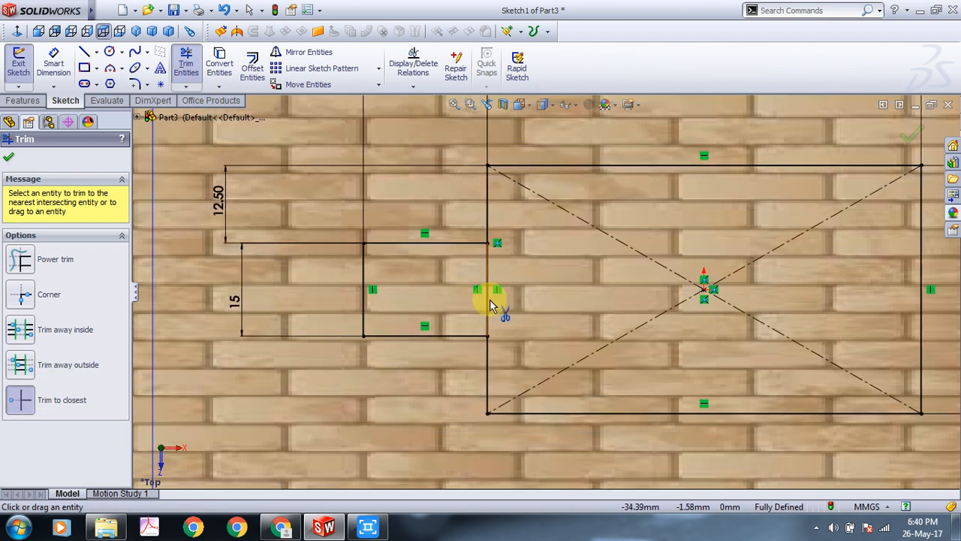
pyautogui.click(488, 299)
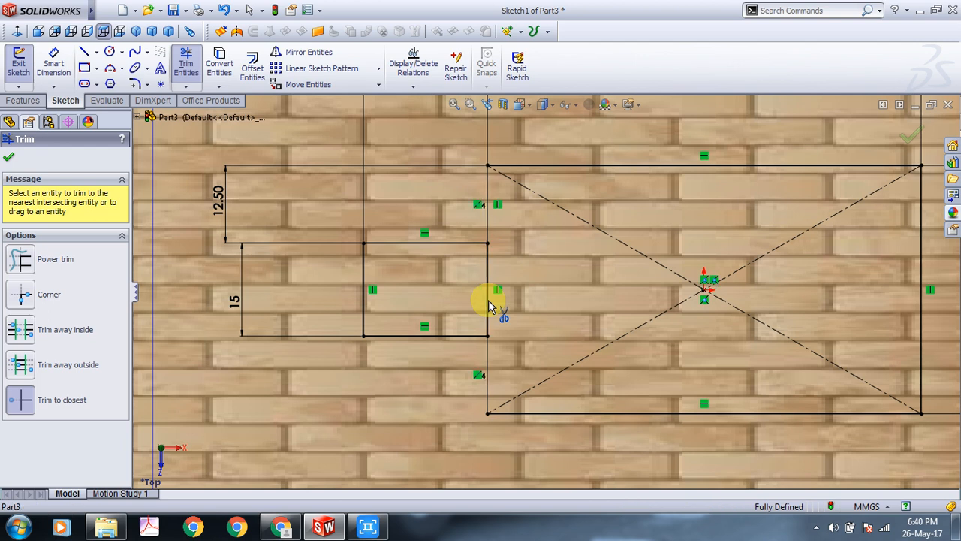
pyautogui.click(488, 307)
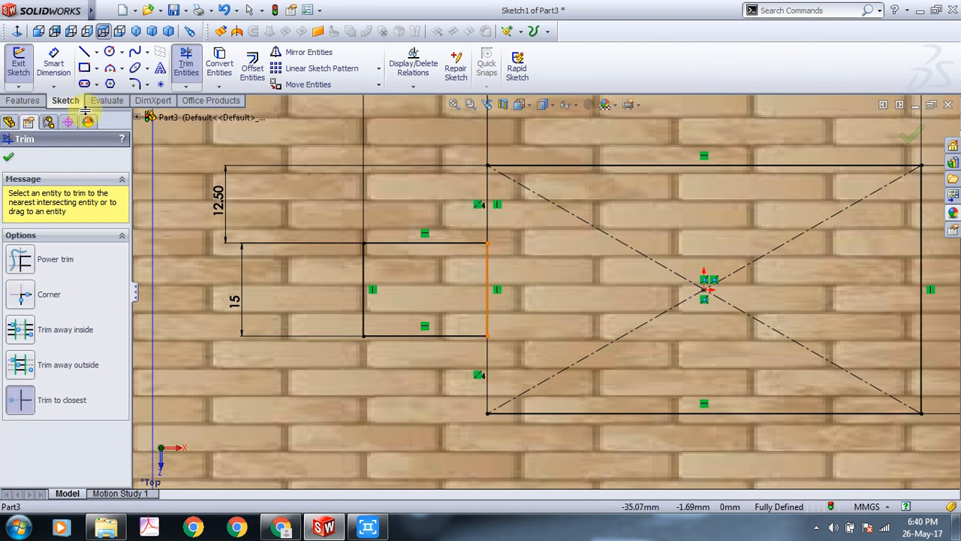
pyautogui.press('Escape')
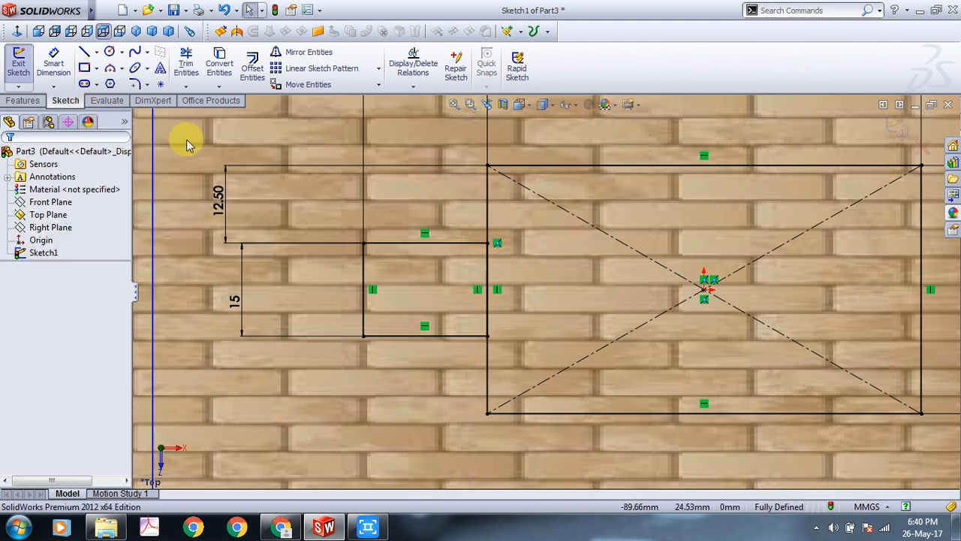
# Remove the shared edge segment between the large and small rectangles with Power trim, leaving one open-through outline.
pyautogui.click(186, 64)
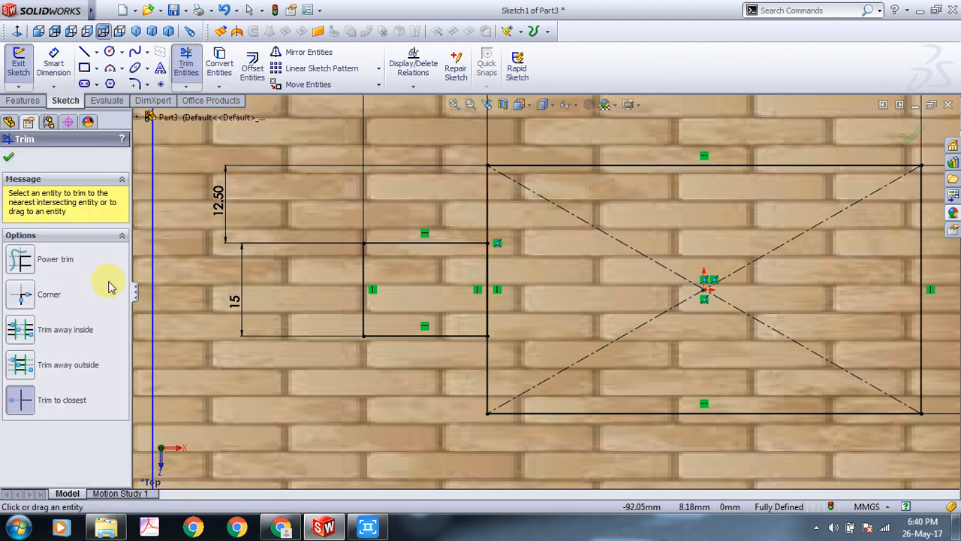
pyautogui.click(32, 269)
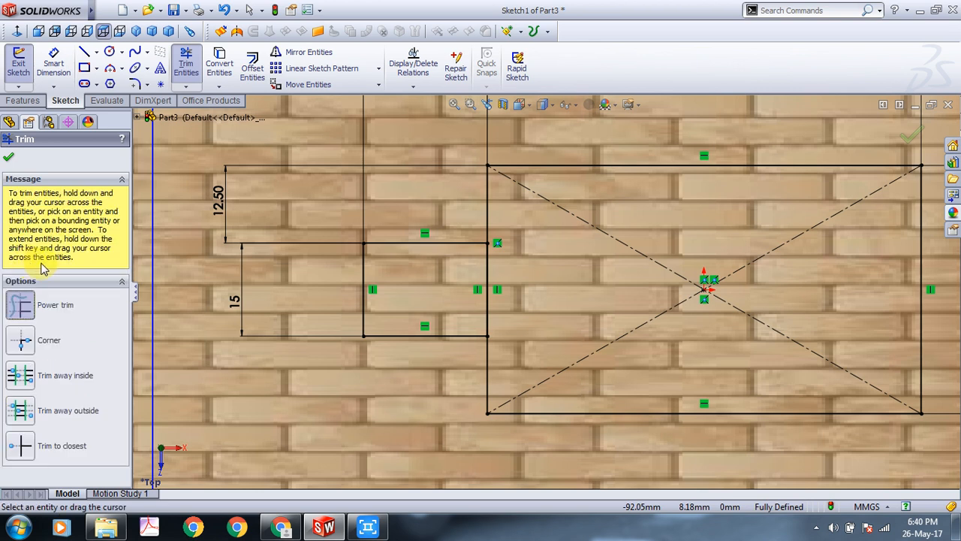
pyautogui.moveTo(464, 217); pyautogui.dragTo(534, 215)
pyautogui.press('Escape')
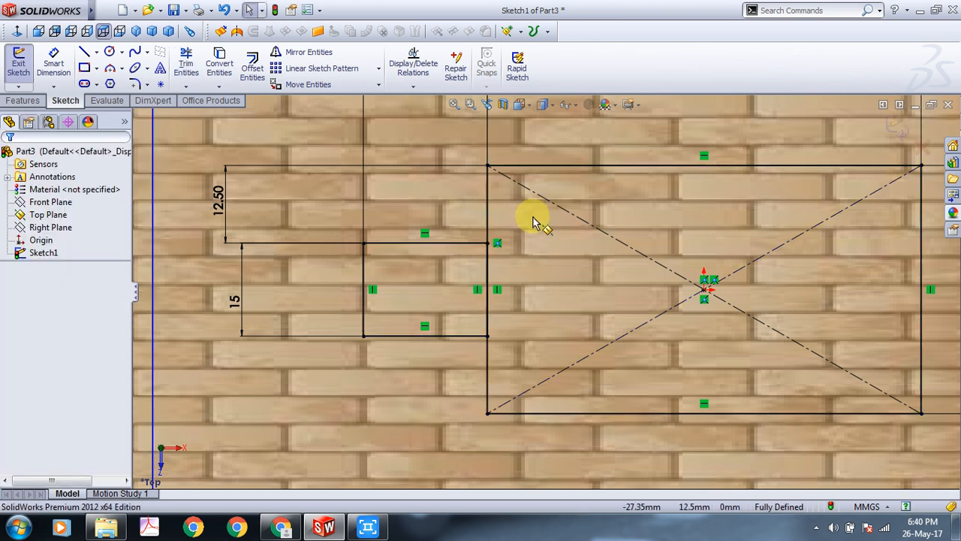
pyautogui.click(489, 291)
pyautogui.click(185, 64)
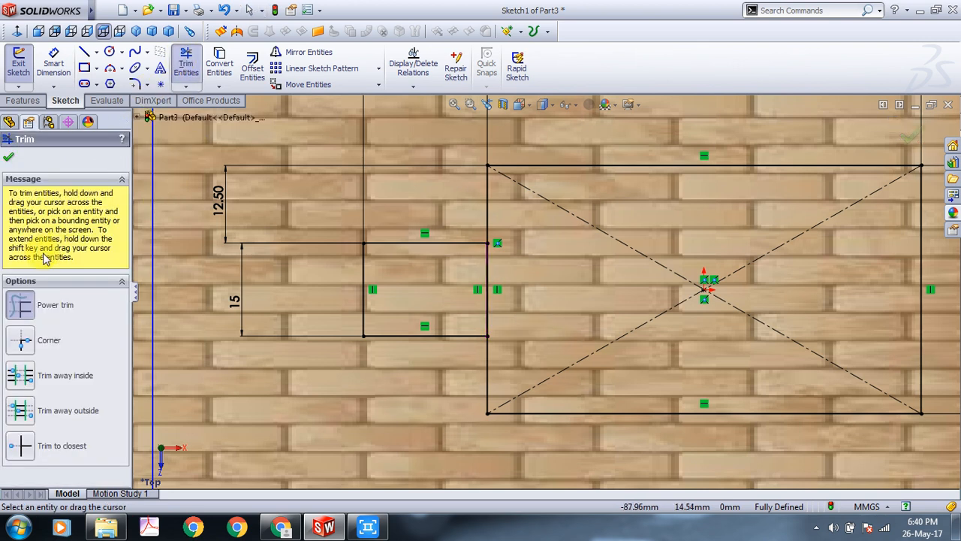
pyautogui.moveTo(496, 274); pyautogui.dragTo(483, 268)
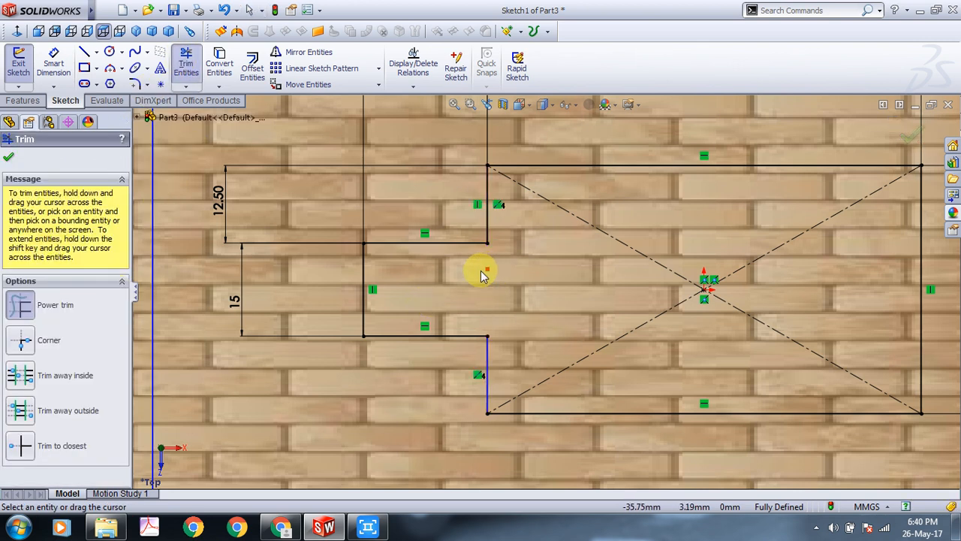
pyautogui.press('z')
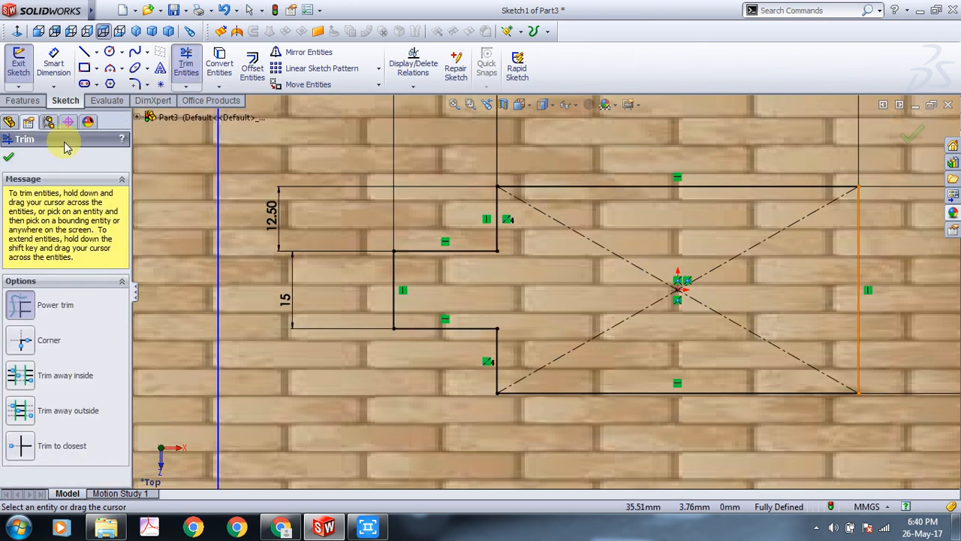
pyautogui.click(10, 159)
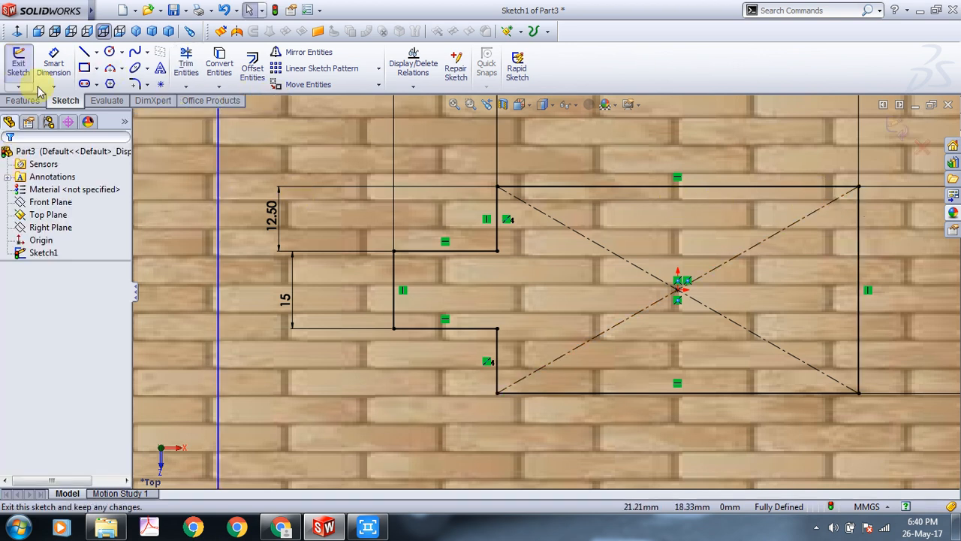
# Exit the sketch and extrude the stepped profile as a Blind boss 10 mm deep.
pyautogui.click(18, 63)
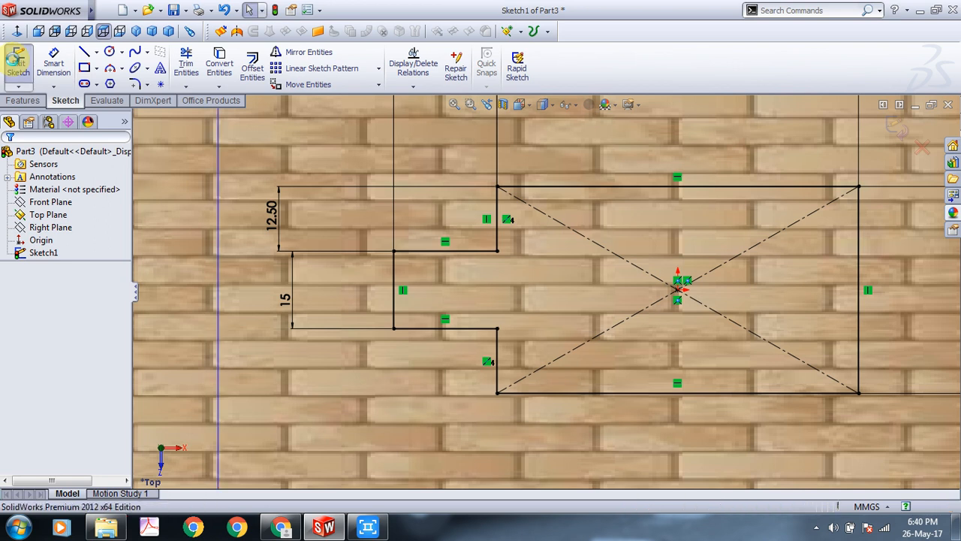
pyautogui.click(26, 102)
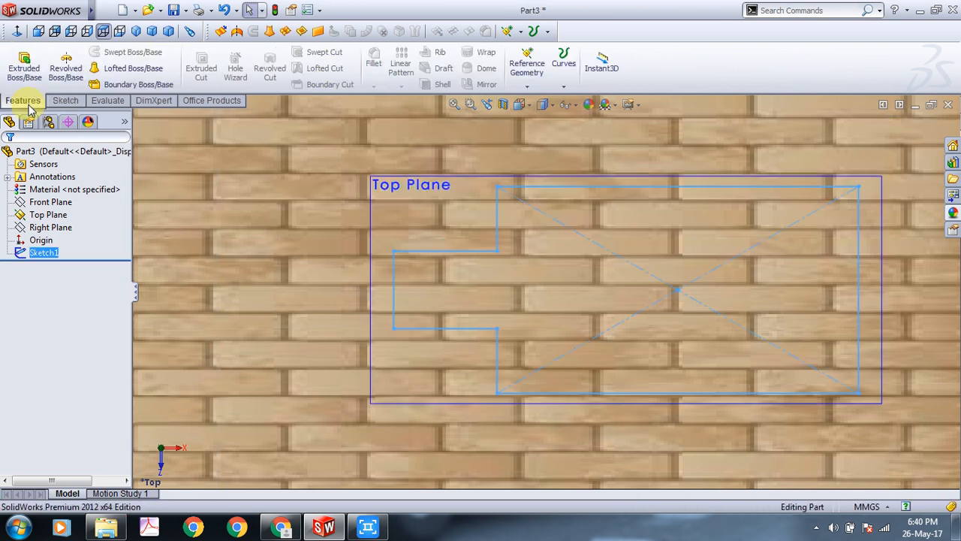
pyautogui.click(24, 66)
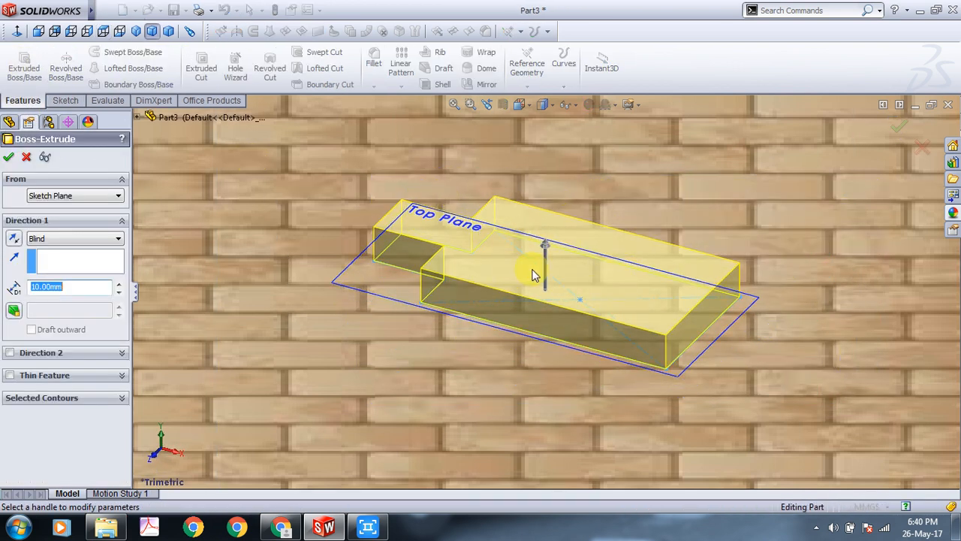
pyautogui.moveTo(699, 193); pyautogui.dragTo(719, 195, button='middle')
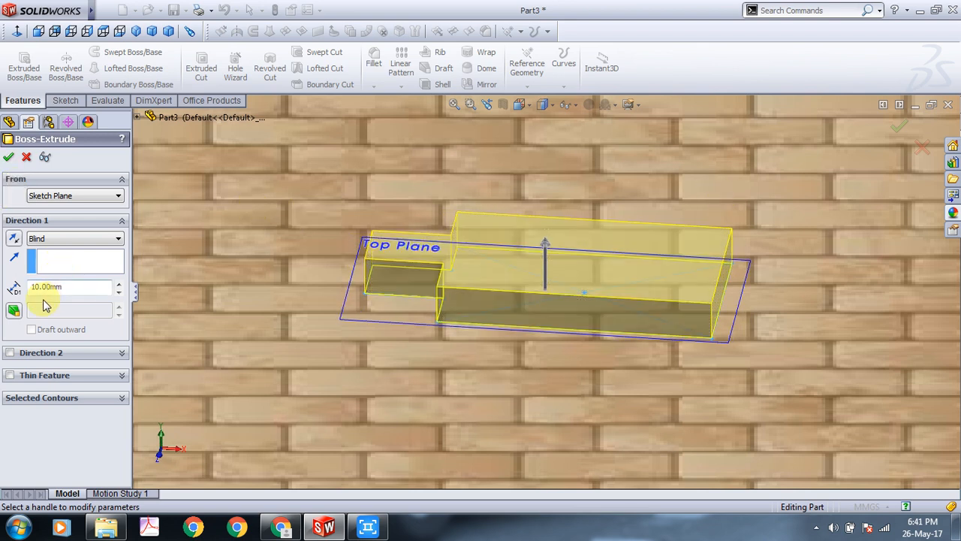
pyautogui.click(9, 159)
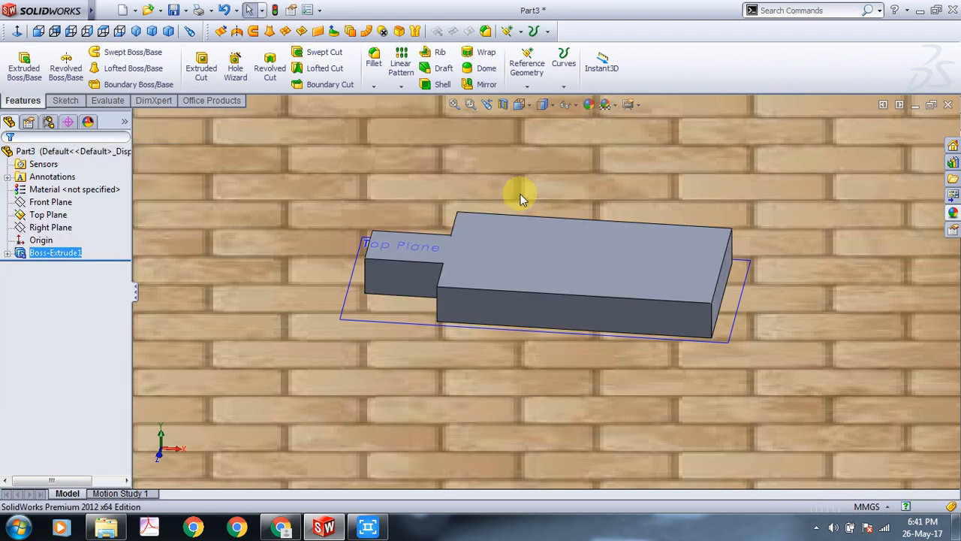
pyautogui.moveTo(540, 178); pyautogui.dragTo(889, 473, button='middle')
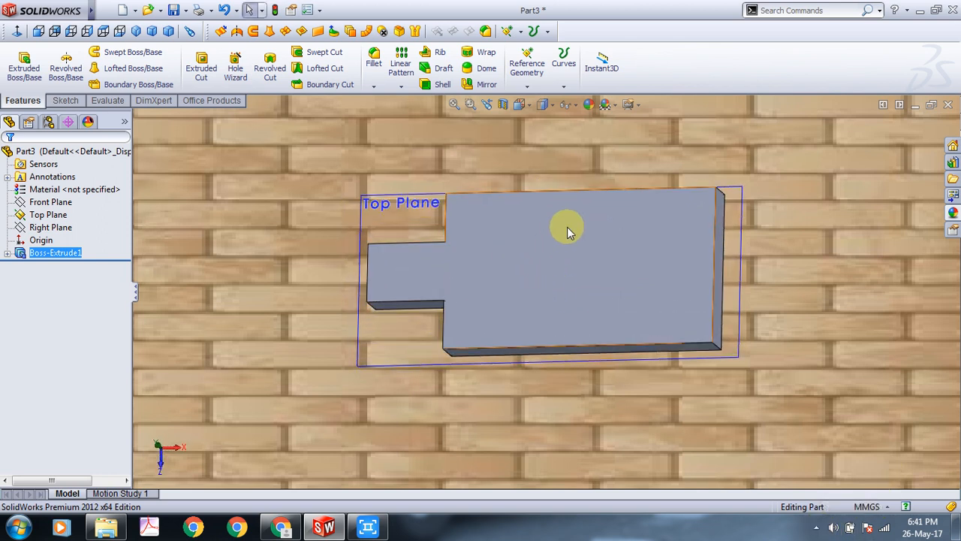
pyautogui.moveTo(582, 236); pyautogui.dragTo(582, 262, button='middle')
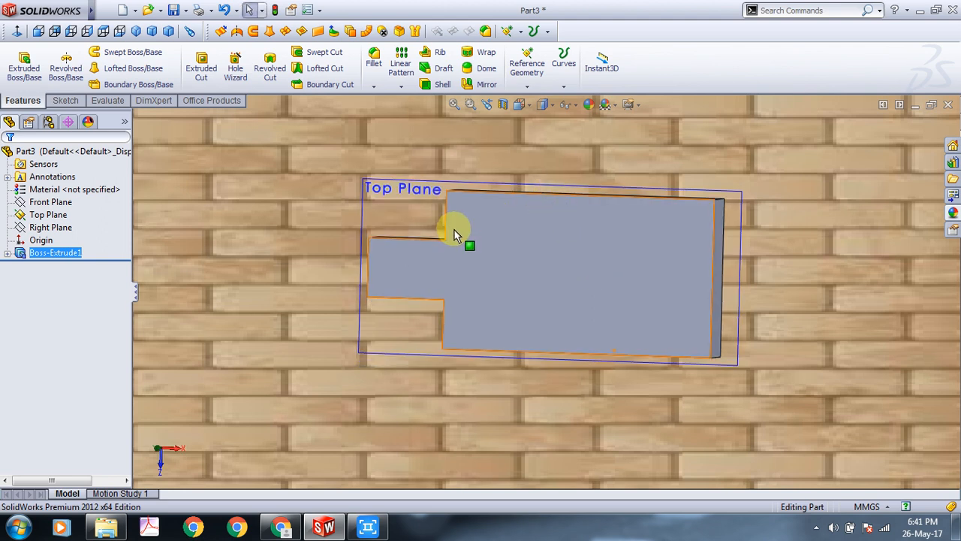
pyautogui.moveTo(440, 161); pyautogui.dragTo(450, 221, button='middle')
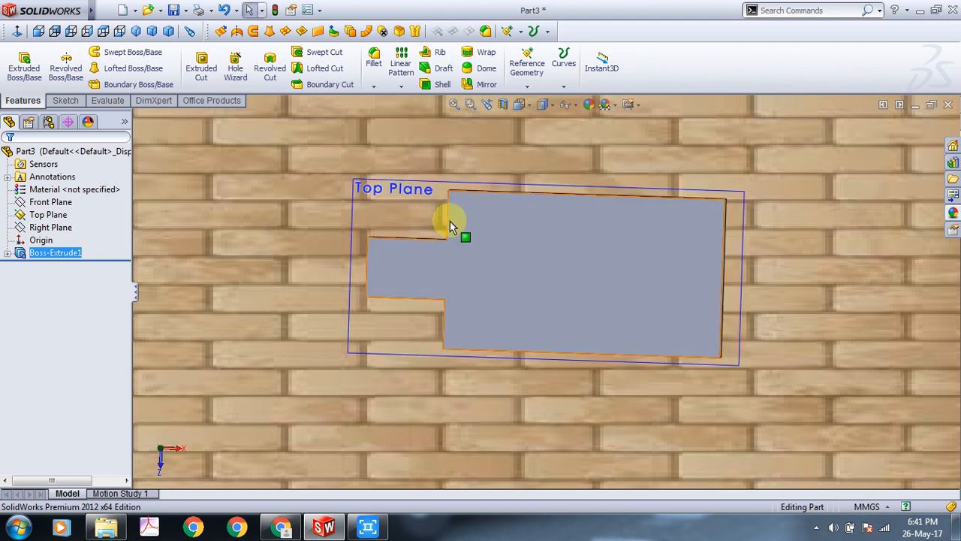
# Start a new sketch on the top face of the extruded plate, viewed normal to that face.
pyautogui.rightClick(450, 222)
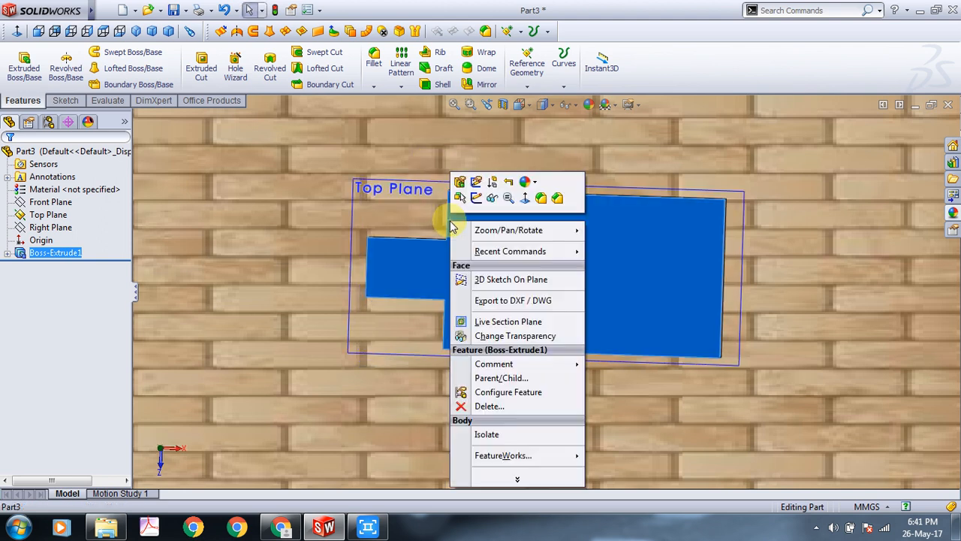
pyautogui.click(527, 198)
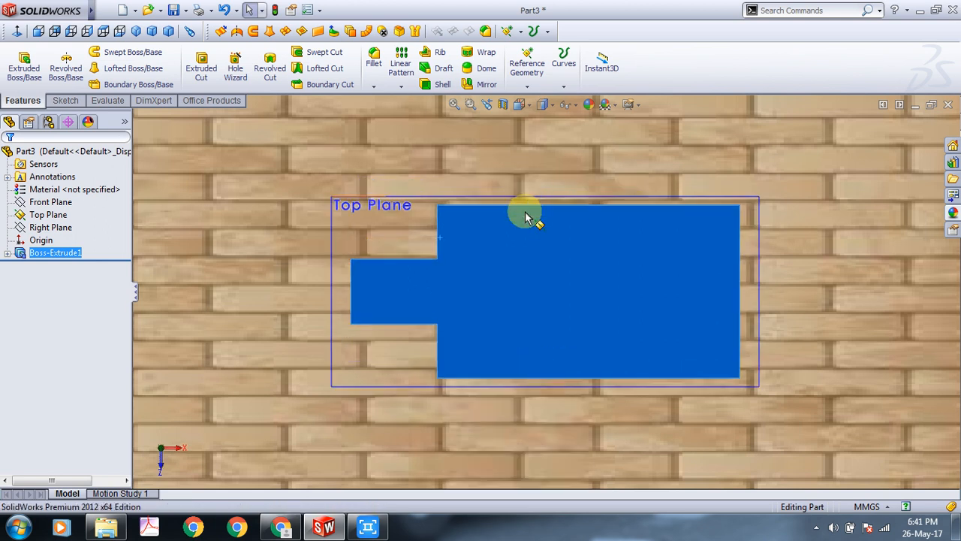
pyautogui.rightClick(529, 285)
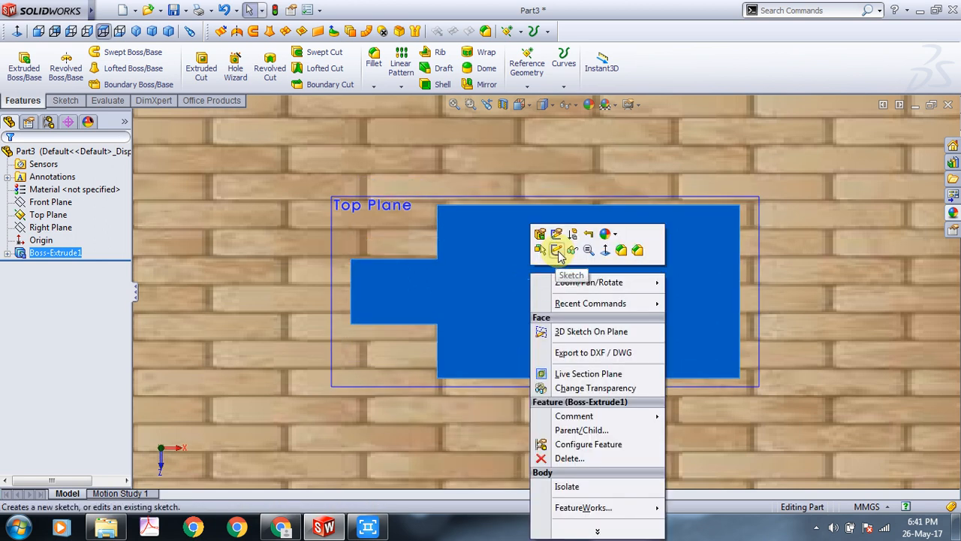
pyautogui.click(558, 251)
pyautogui.click(479, 157)
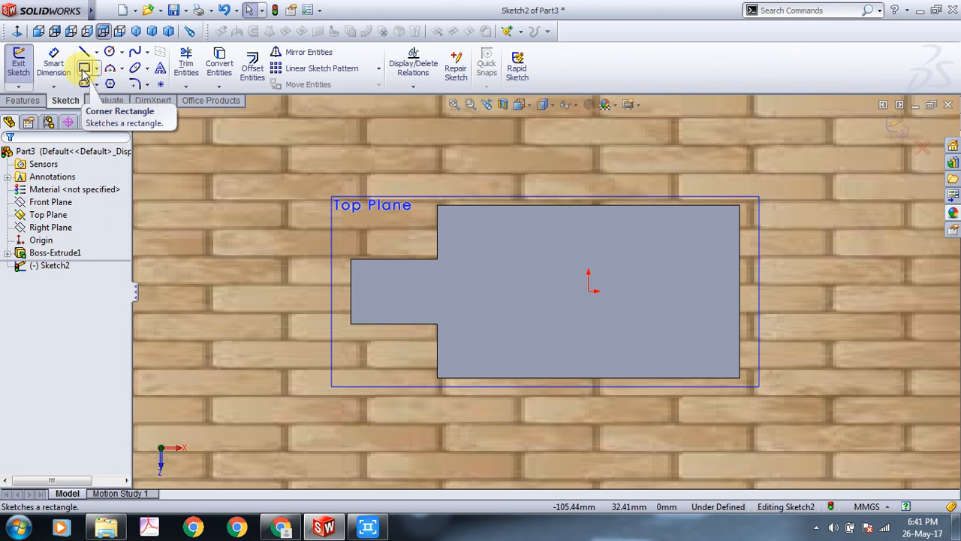
pyautogui.click(816, 527)
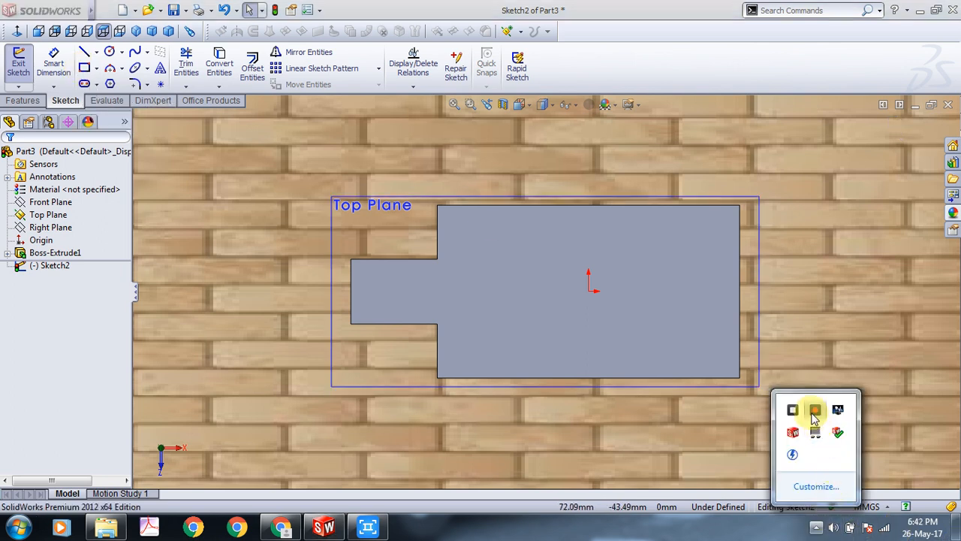
# Sketch a center rectangle about 28 x 18 mm on the plate's top face, centered on the origin.
pyautogui.click(84, 71)
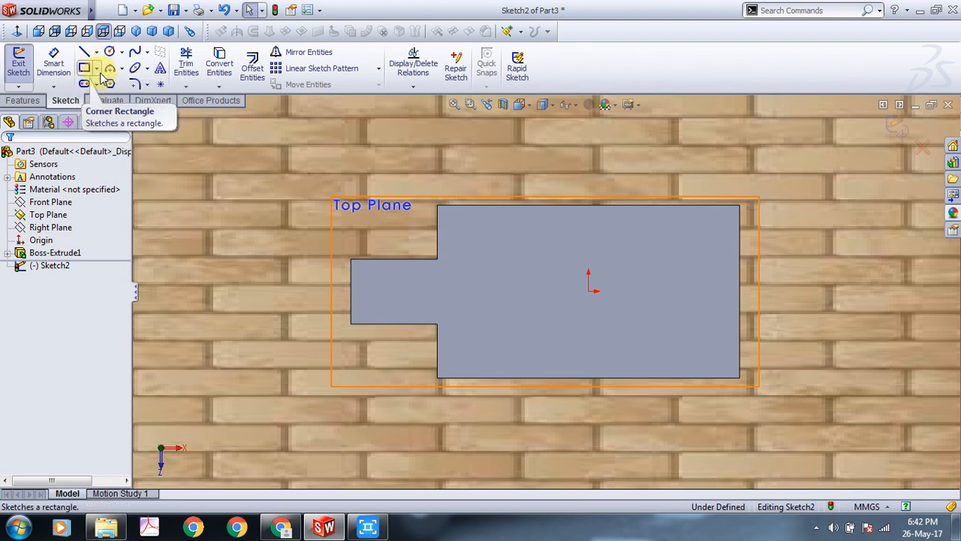
pyautogui.click(98, 68)
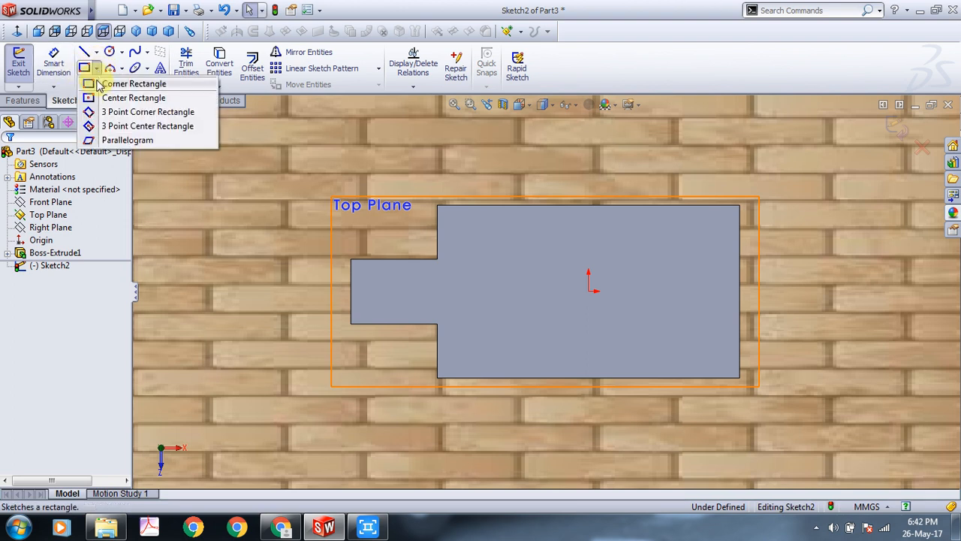
pyautogui.click(92, 96)
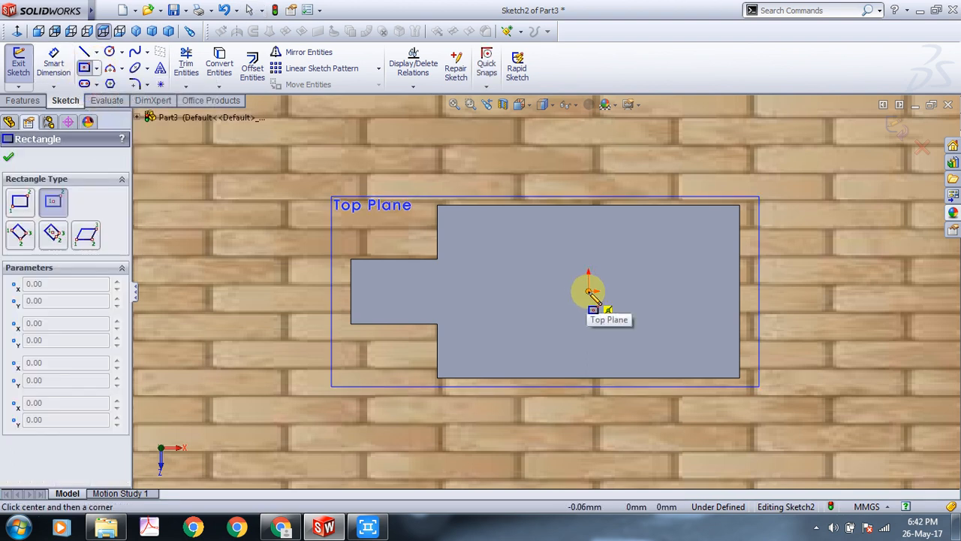
pyautogui.click(588, 291)
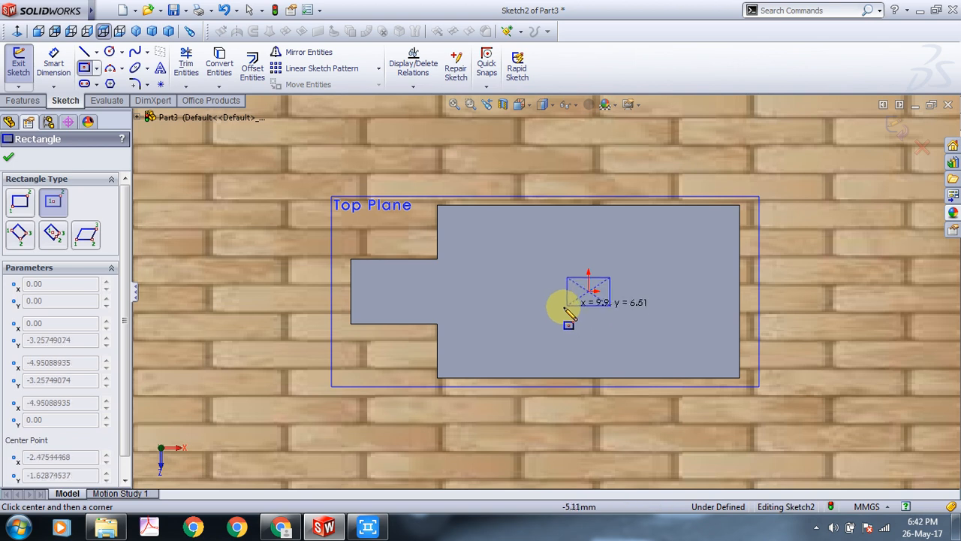
pyautogui.click(528, 330)
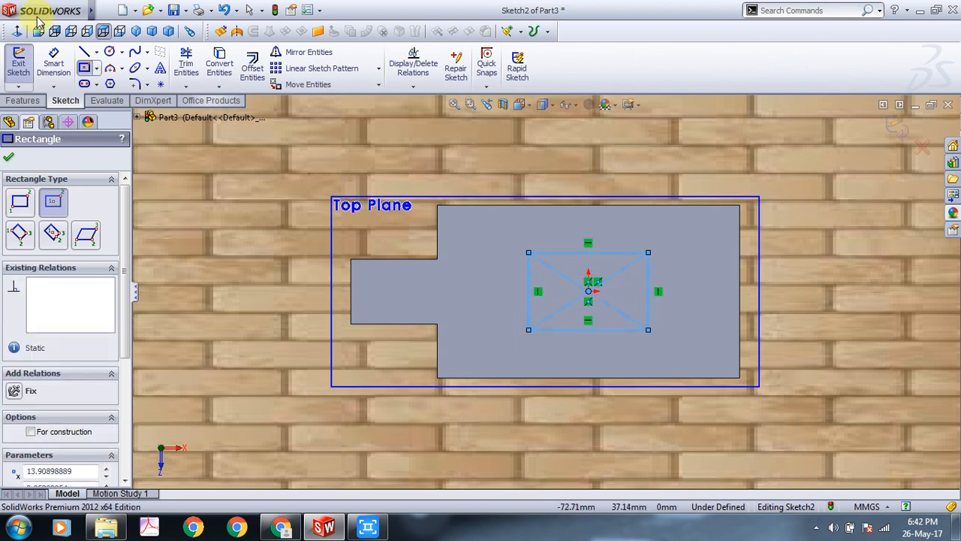
pyautogui.click(10, 158)
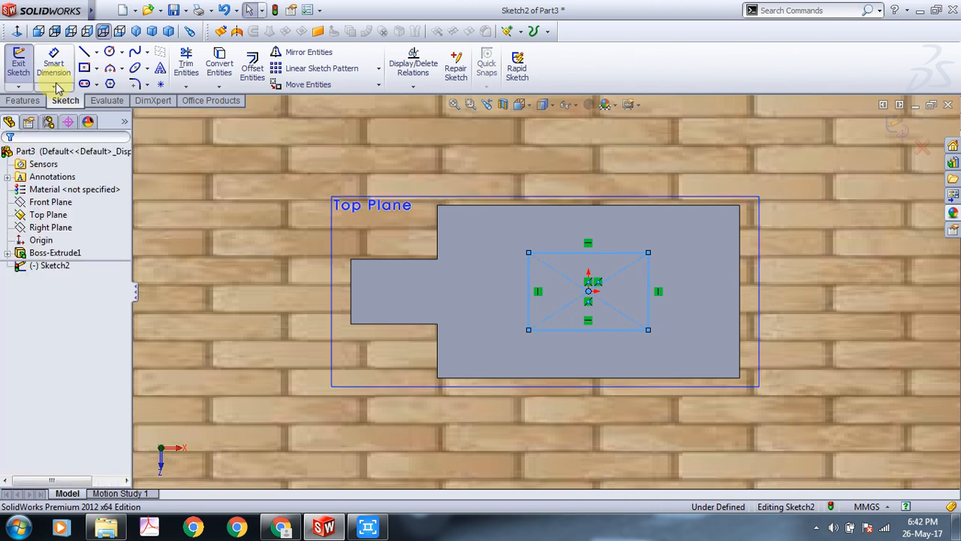
# Dimension the centered rectangle's horizontal edge to 25 mm.
pyautogui.click(54, 64)
pyautogui.click(592, 259)
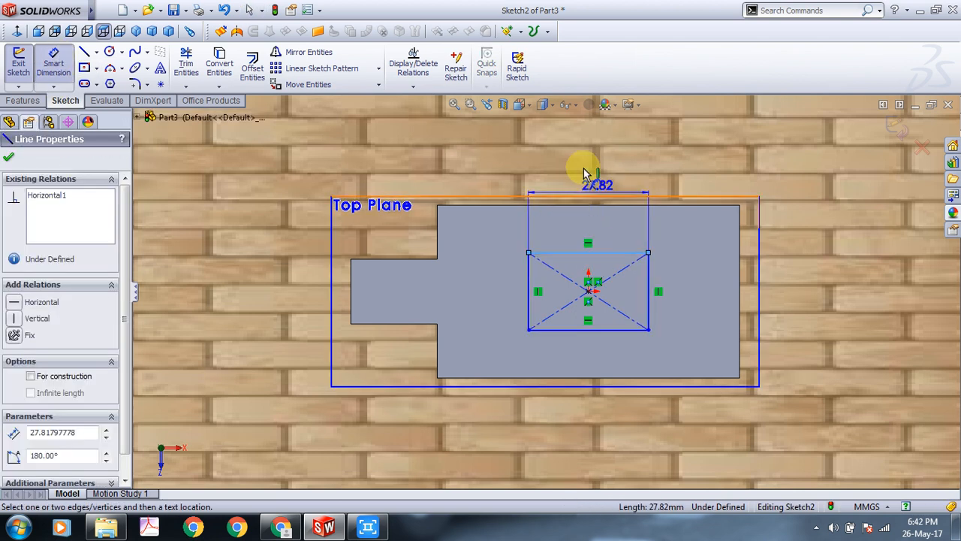
pyautogui.click(584, 168)
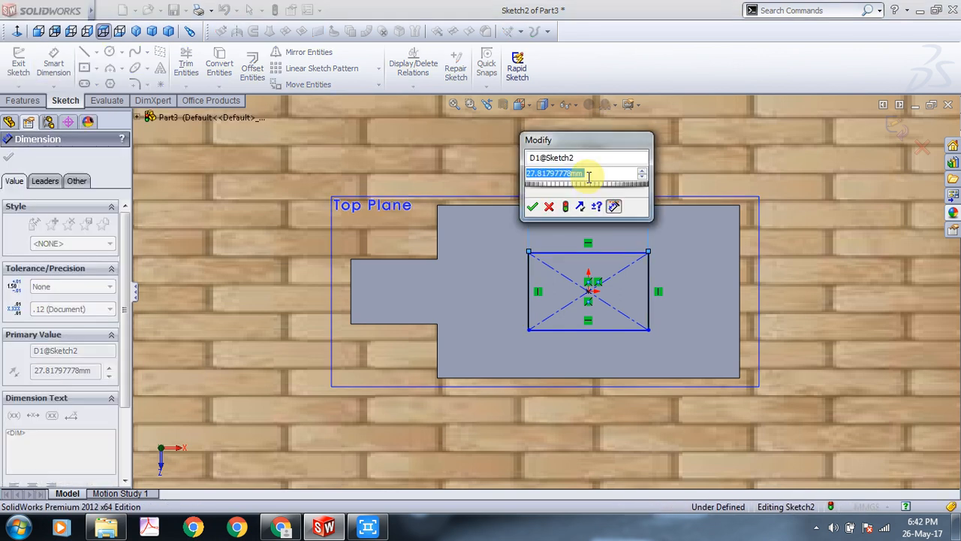
pyautogui.write('25')
pyautogui.press('Return')
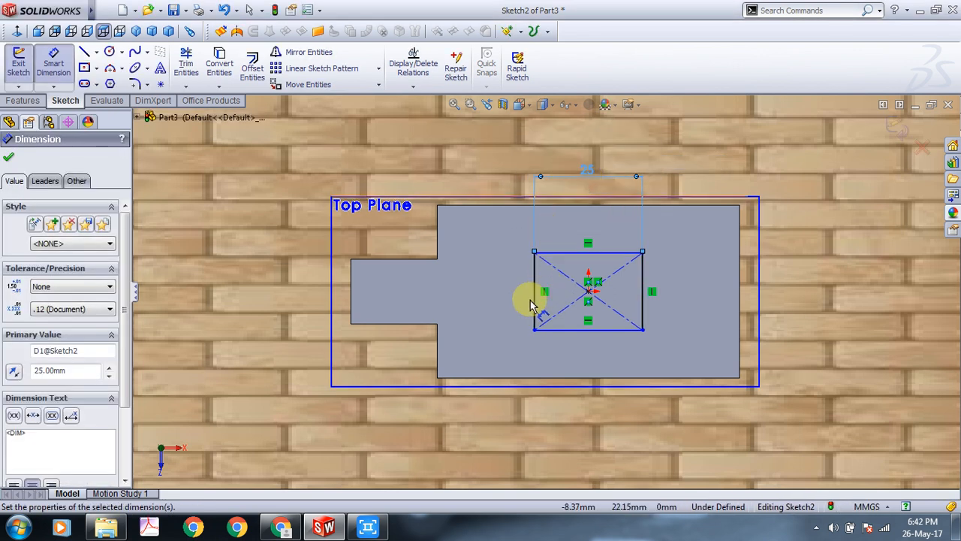
# Dimension the centered rectangle's vertical edge to 15 mm.
pyautogui.click(534, 295)
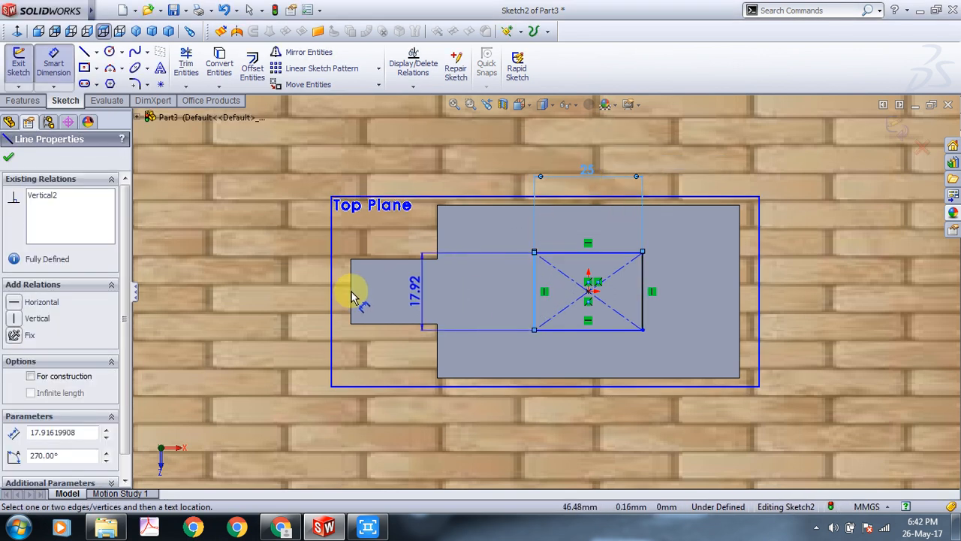
pyautogui.click(277, 298)
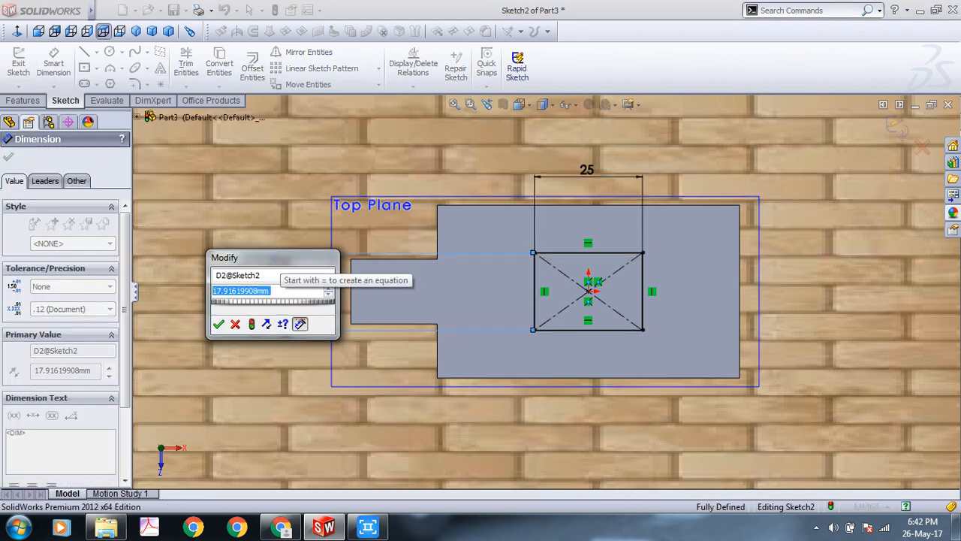
pyautogui.write('15')
pyautogui.press('Return')
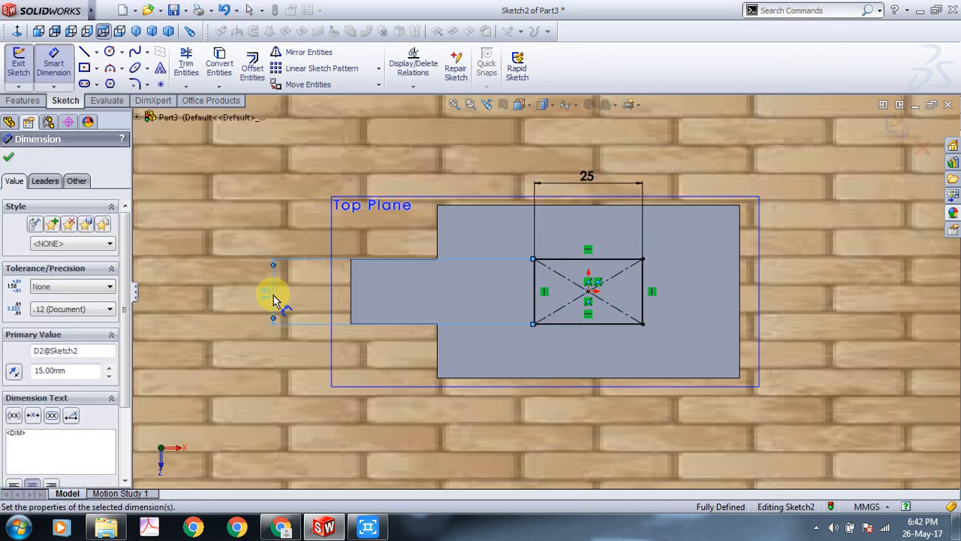
pyautogui.click(9, 160)
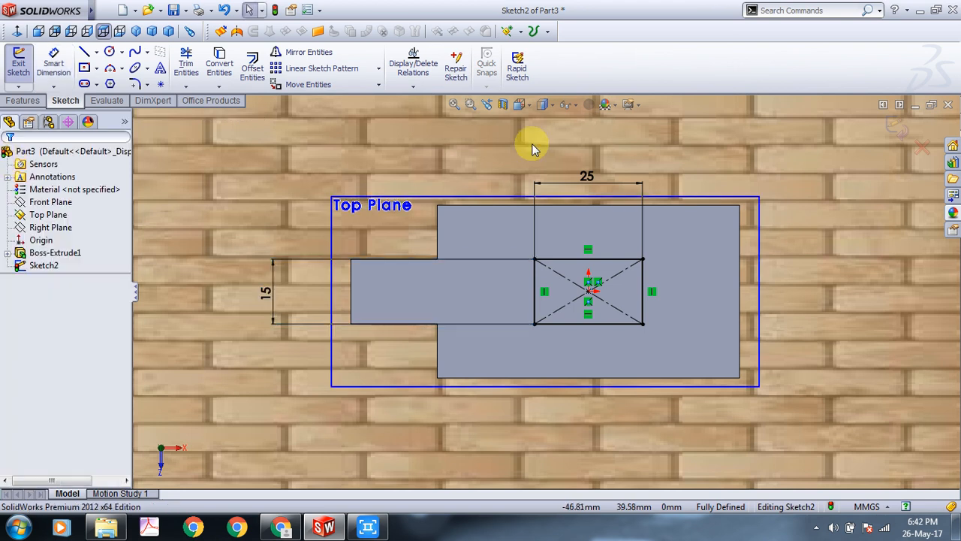
# Exit the sketch and cut the 25 x 15 mm rectangle into the plate as a Blind cut 1 mm deep.
pyautogui.click(18, 68)
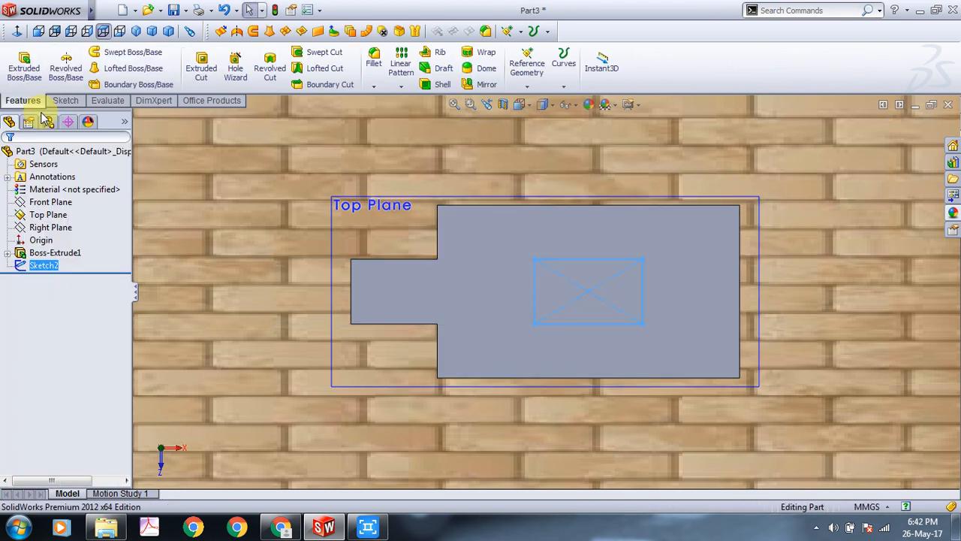
pyautogui.click(201, 64)
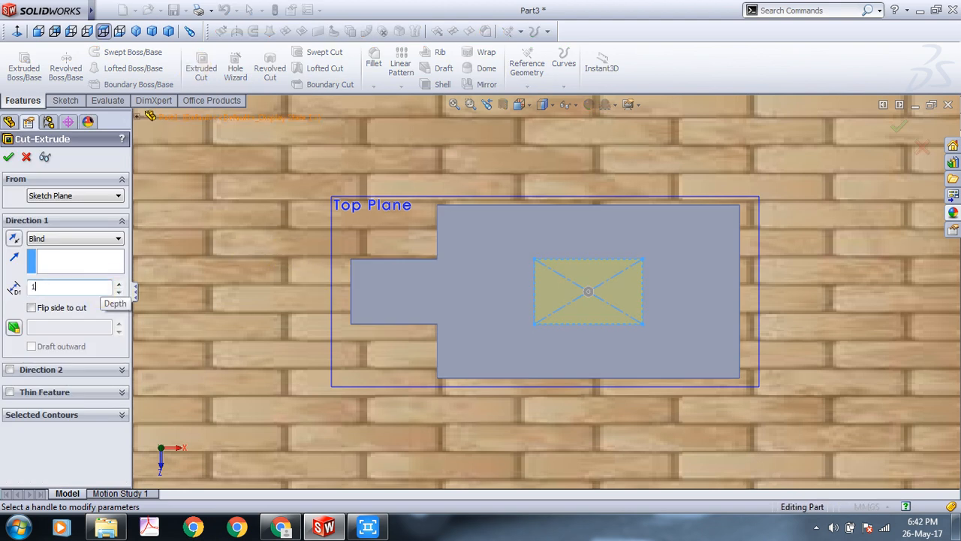
pyautogui.click(8, 158)
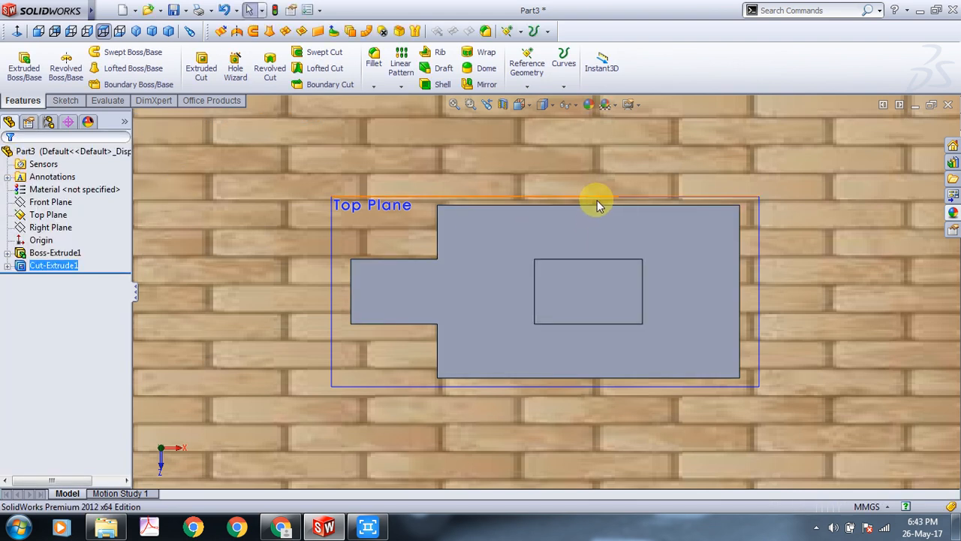
# Start a new sketch on the floor face of the rectangular pocket, viewed normal to that face.
pyautogui.moveTo(819, 336); pyautogui.dragTo(804, 189, button='middle')
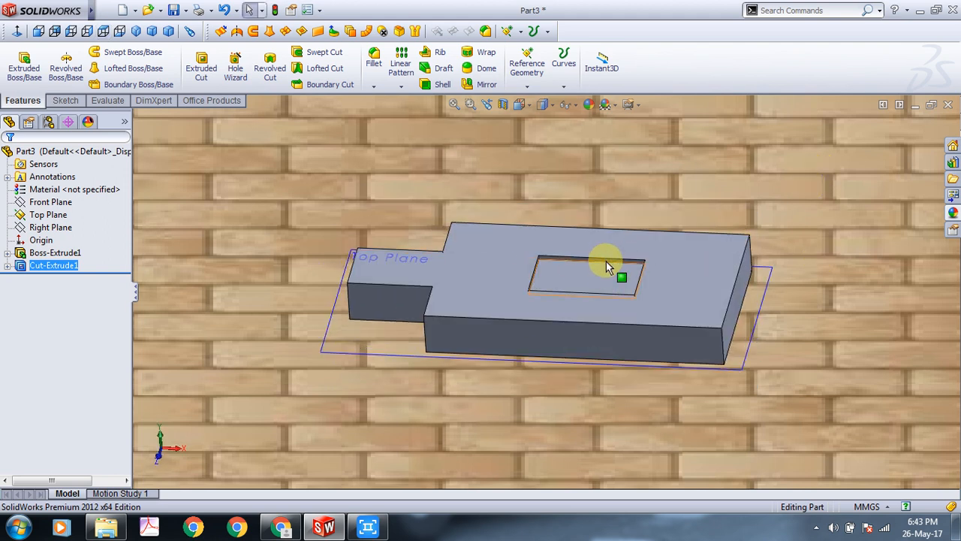
pyautogui.moveTo(601, 299); pyautogui.dragTo(466, 373, button='middle')
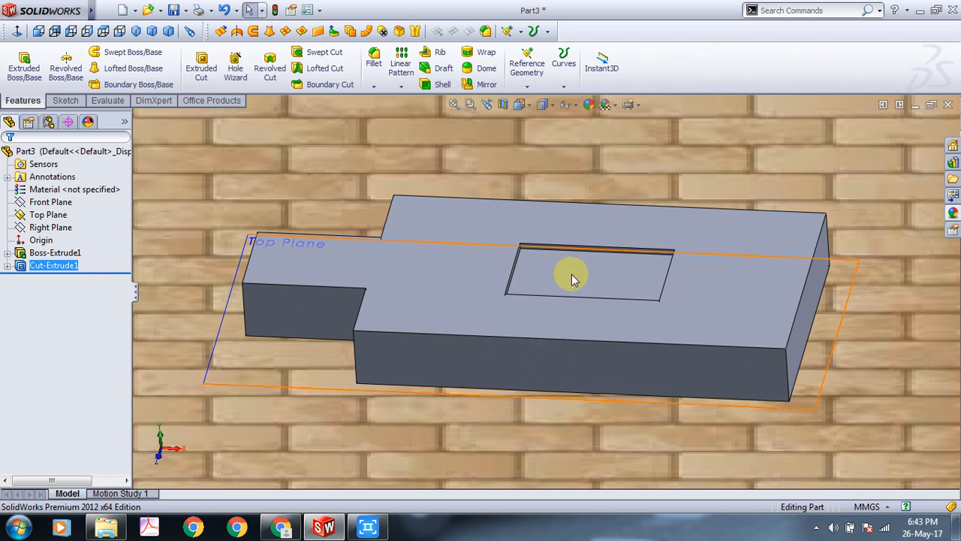
pyautogui.scroll(-1, 571, 274)
pyautogui.click(613, 262)
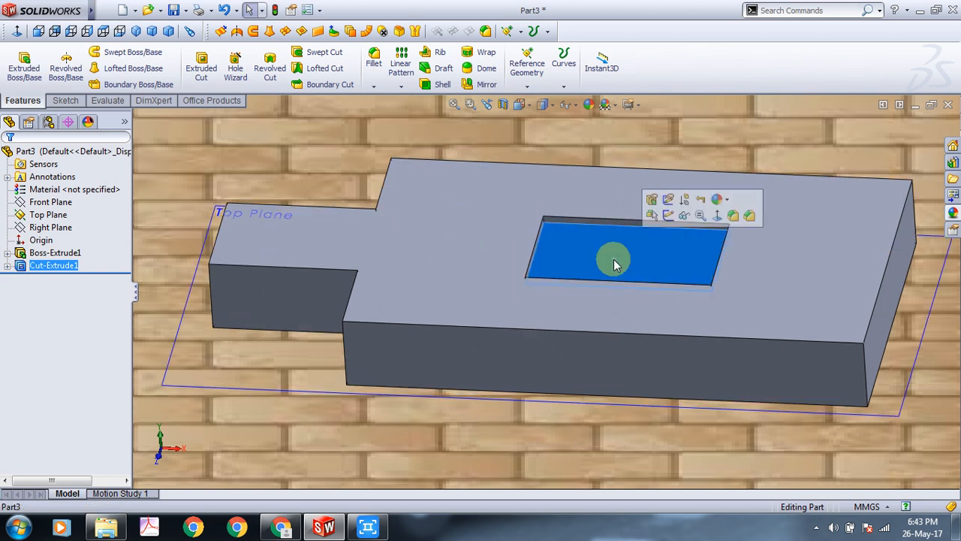
pyautogui.rightClick(613, 260)
pyautogui.click(690, 237)
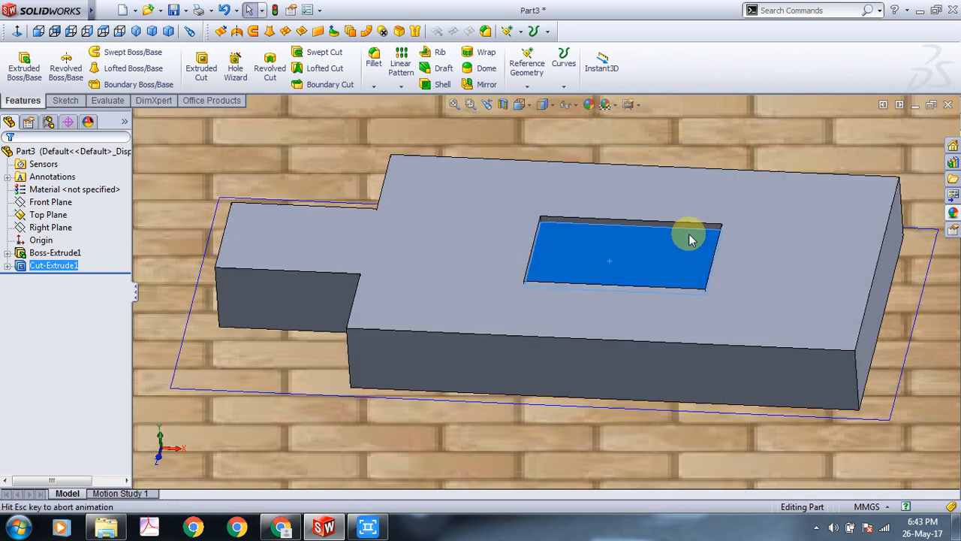
pyautogui.rightClick(583, 291)
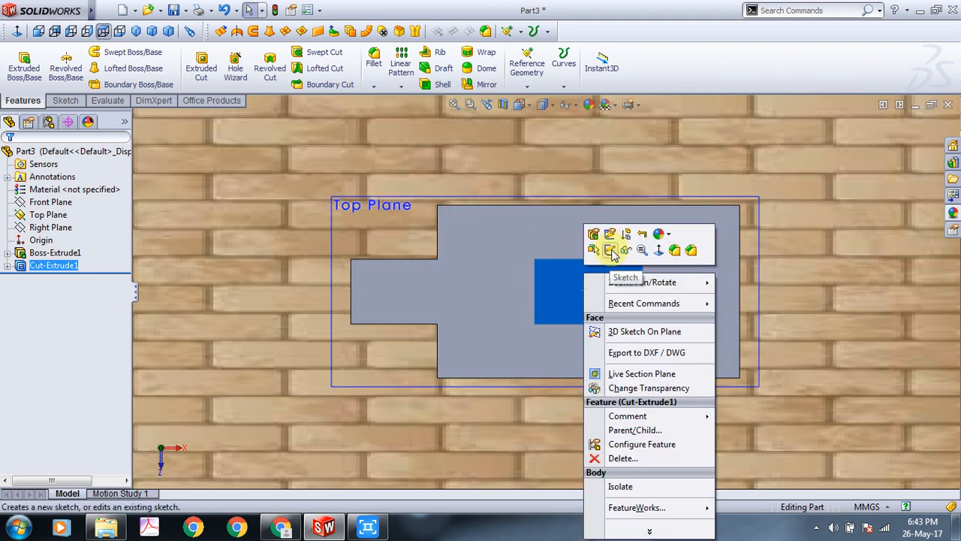
pyautogui.click(612, 252)
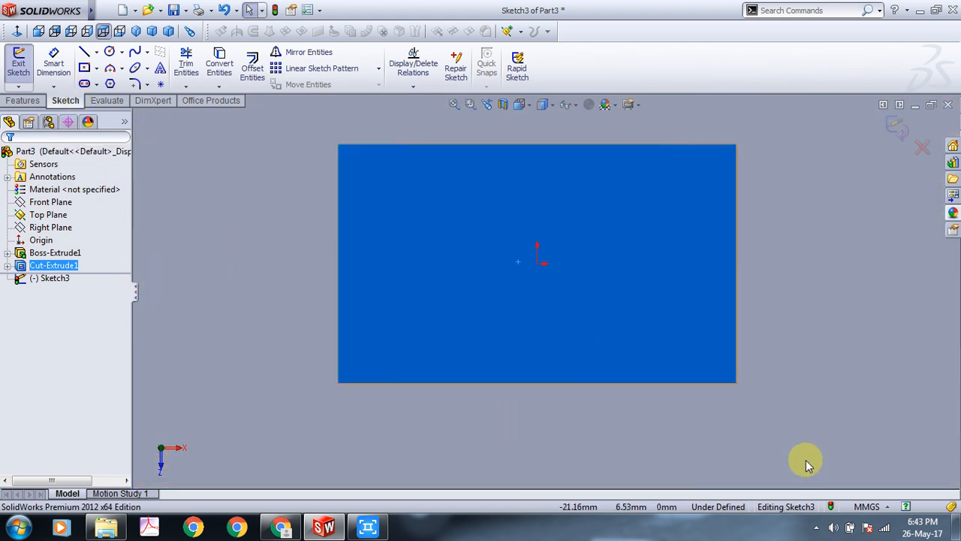
pyautogui.click(818, 528)
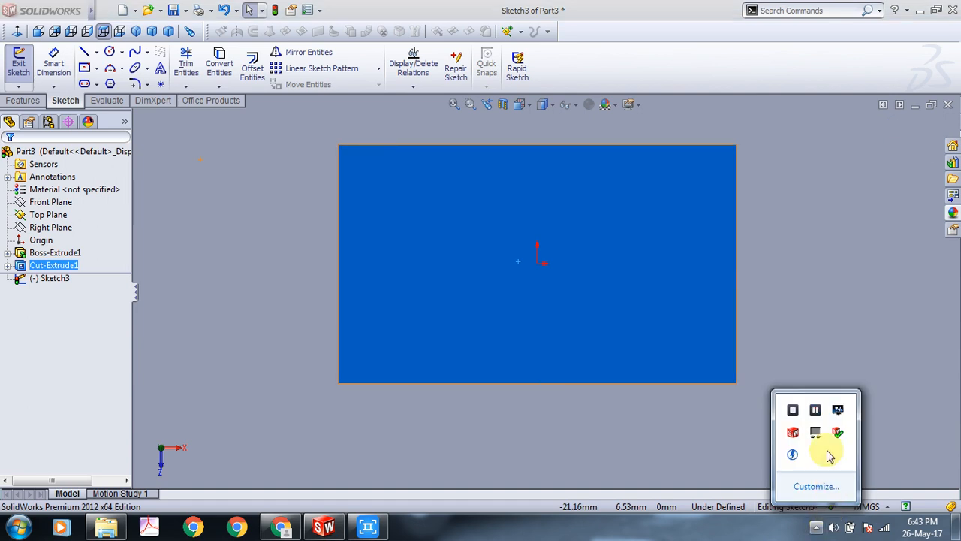
pyautogui.click(578, 265)
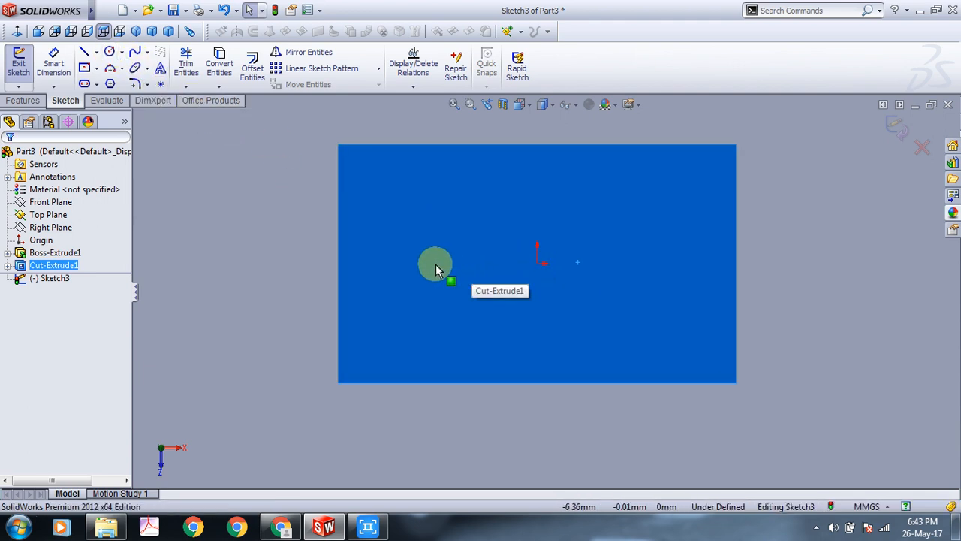
pyautogui.click(110, 51)
pyautogui.click(403, 235)
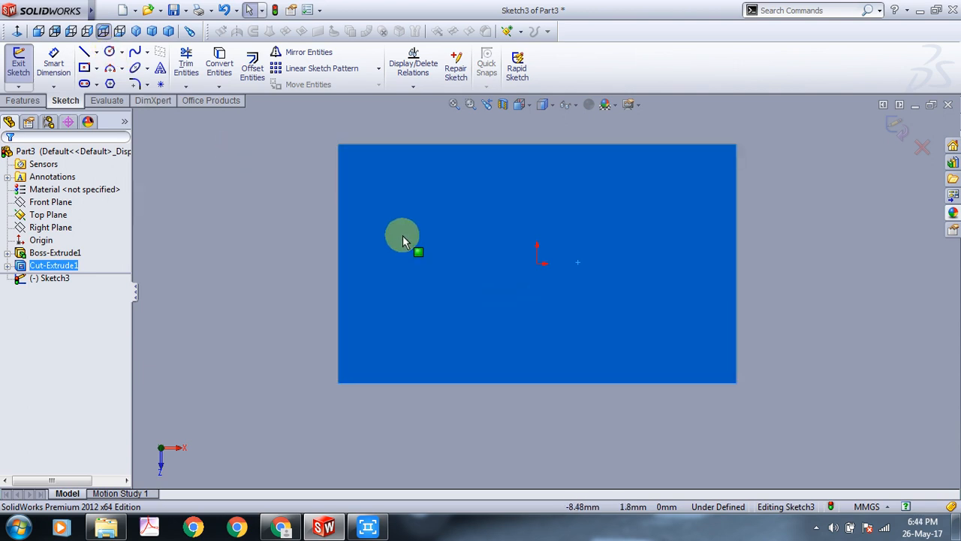
pyautogui.click(108, 56)
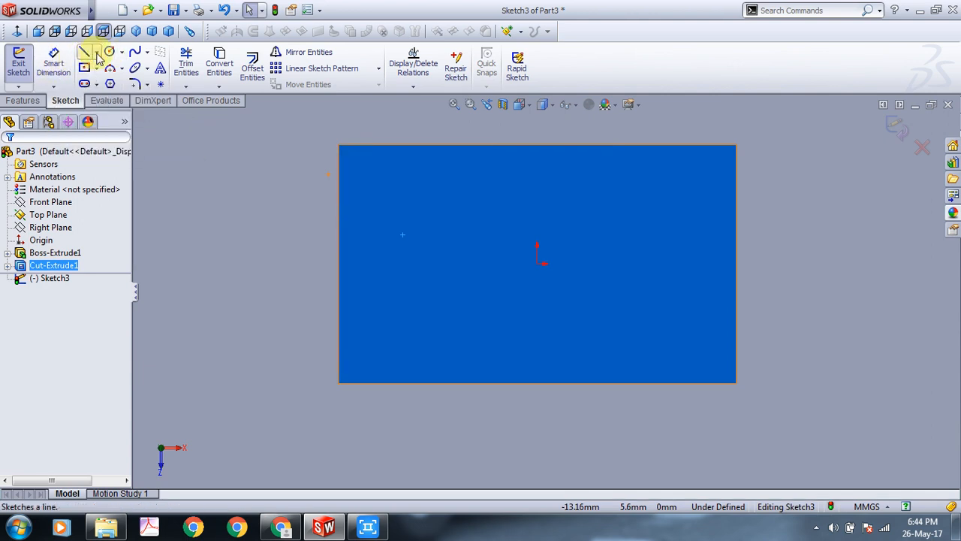
# Draw a horizontal construction centerline from the origin toward the pocket's left edge, ending short of it.
pyautogui.click(97, 53)
pyautogui.click(103, 84)
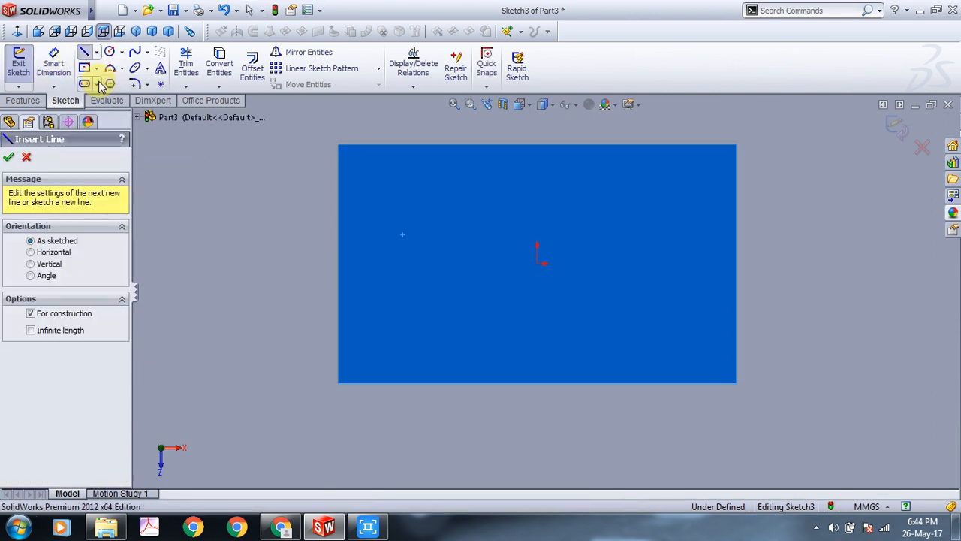
pyautogui.click(538, 265)
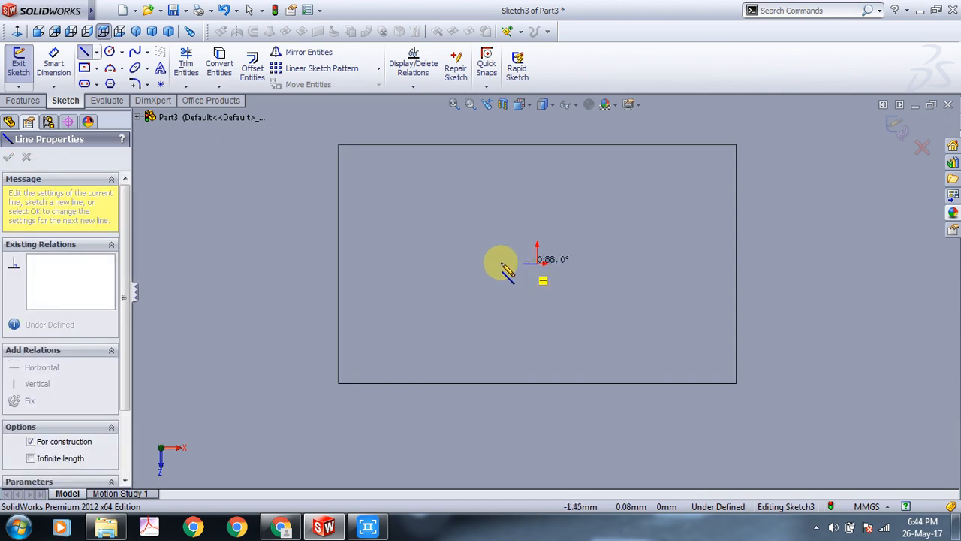
pyautogui.click(393, 265)
pyautogui.click(536, 264)
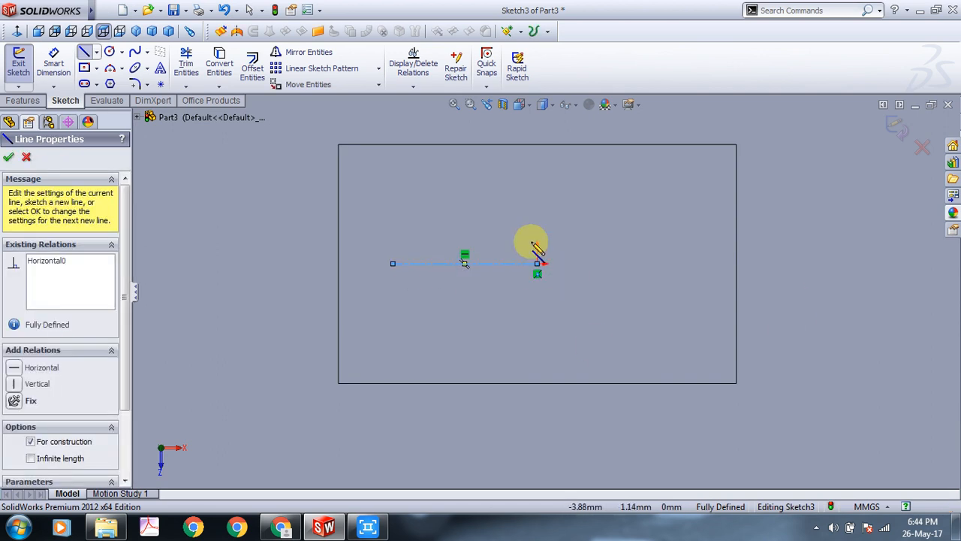
pyautogui.click(11, 159)
pyautogui.click(9, 158)
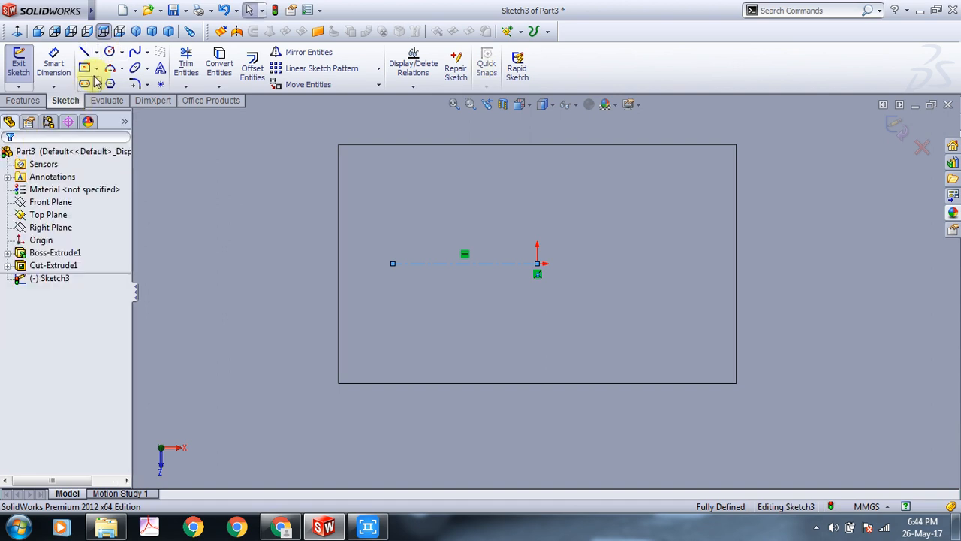
# Draw a circle centered on the construction centerline near its left end and dimension its diameter to 2 mm.
pyautogui.click(110, 51)
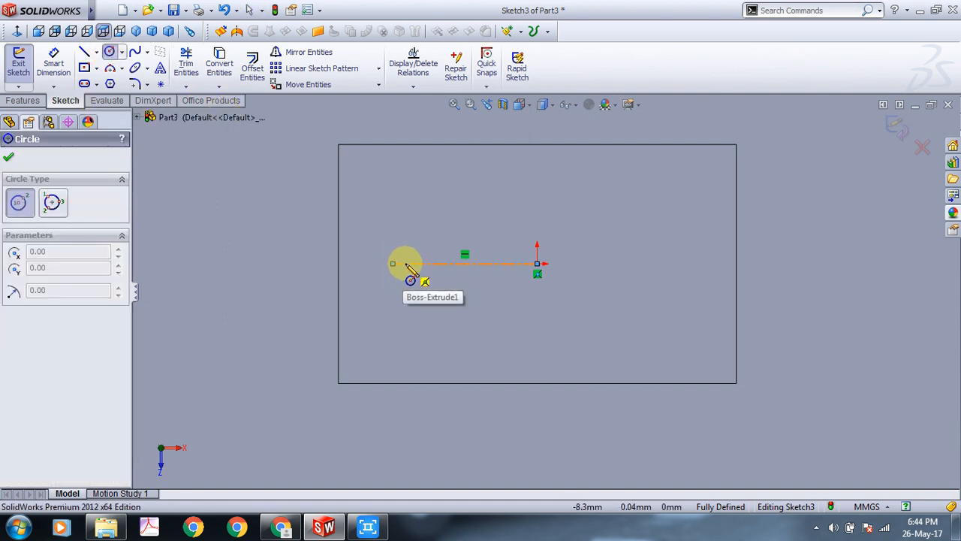
pyautogui.click(406, 264)
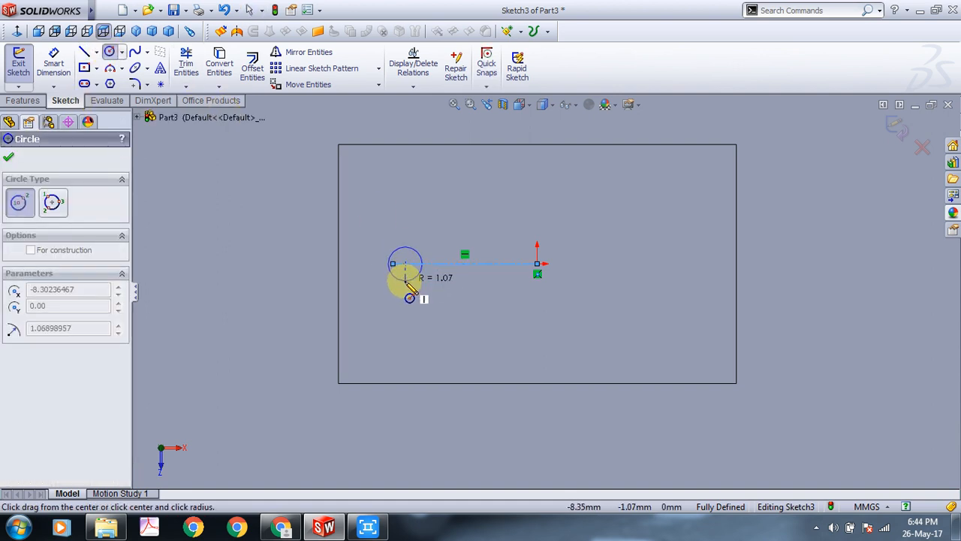
pyautogui.click(411, 297)
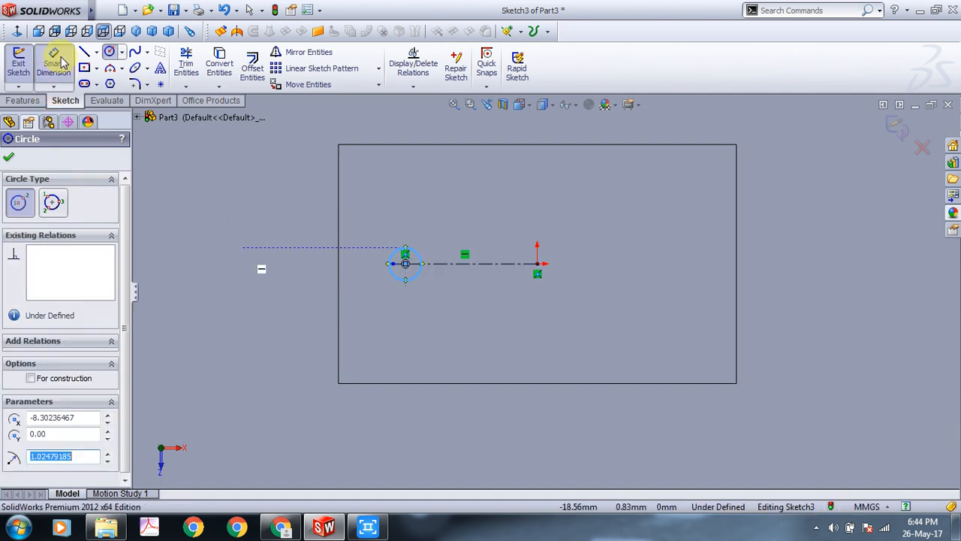
pyautogui.click(53, 63)
pyautogui.click(413, 256)
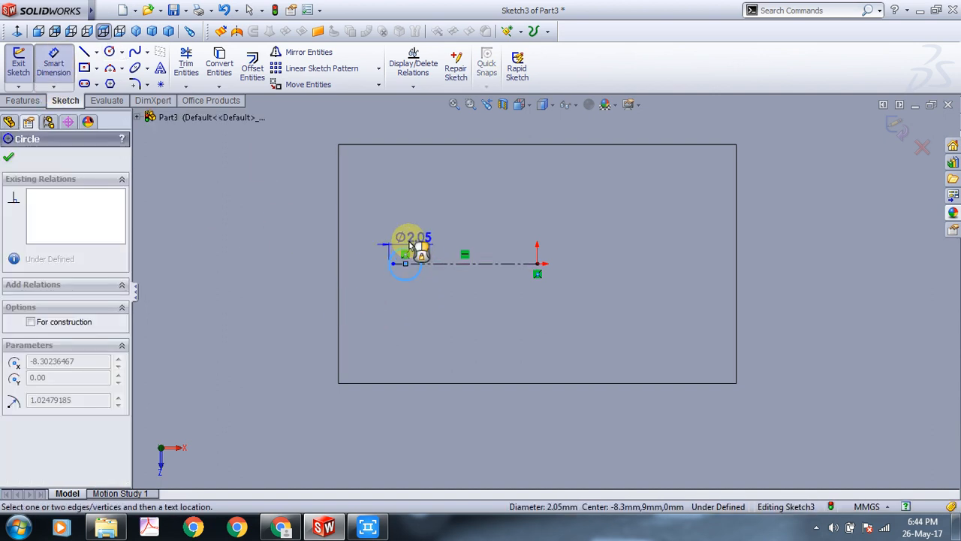
pyautogui.click(365, 272)
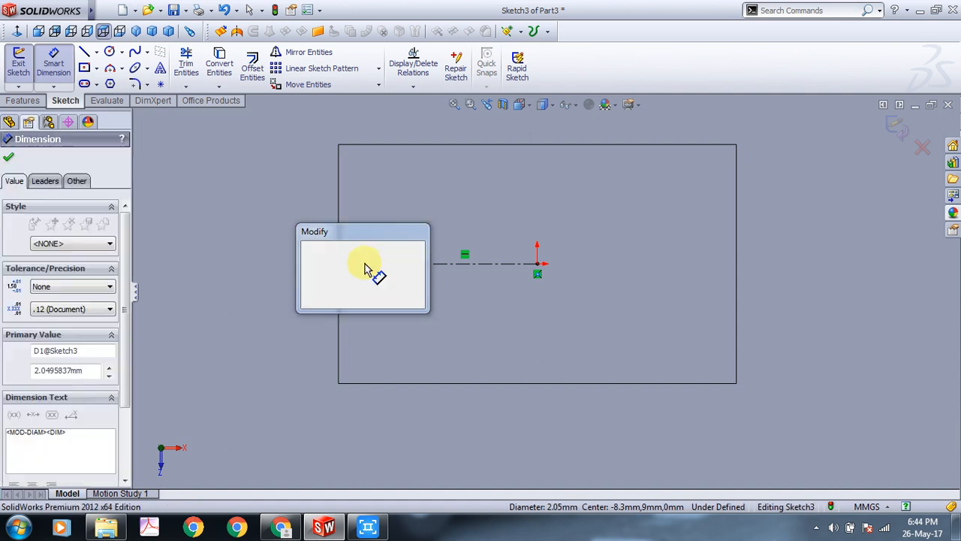
pyautogui.write('2')
pyautogui.press('Return')
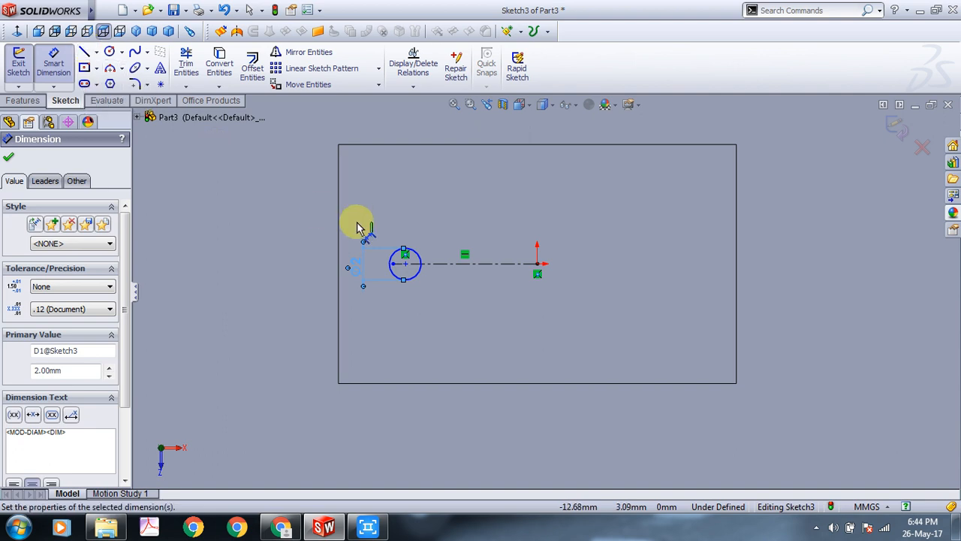
pyautogui.scroll(-4, 399, 241)
pyautogui.scroll(-1, 810, 277)
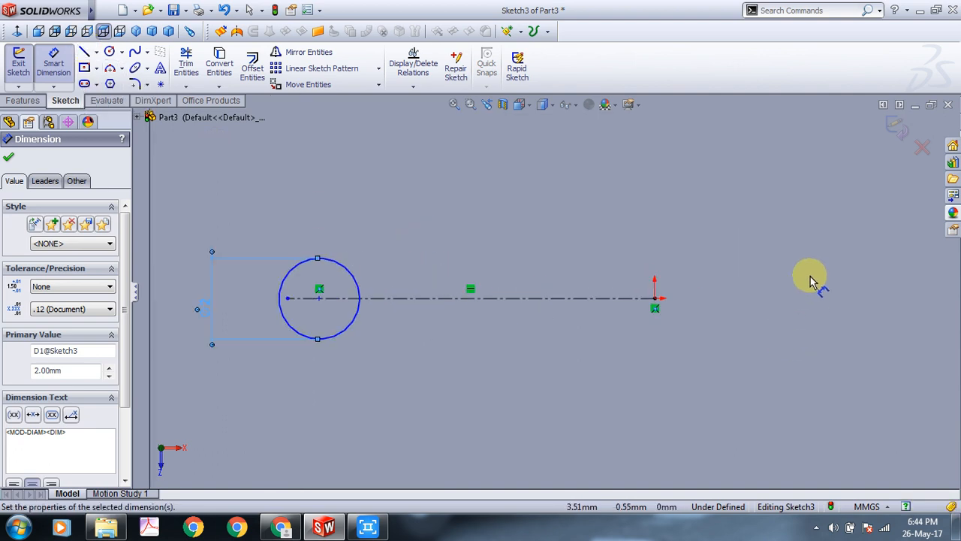
pyautogui.scroll(-1, 810, 276)
pyautogui.scroll(3, 810, 276)
pyautogui.scroll(1, 869, 277)
pyautogui.scroll(-1, 868, 278)
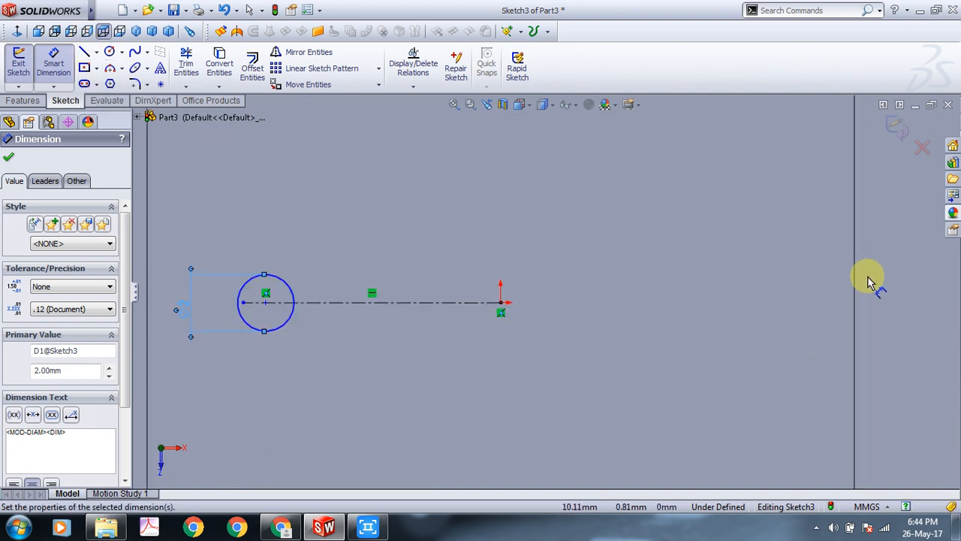
pyautogui.scroll(-1, 869, 282)
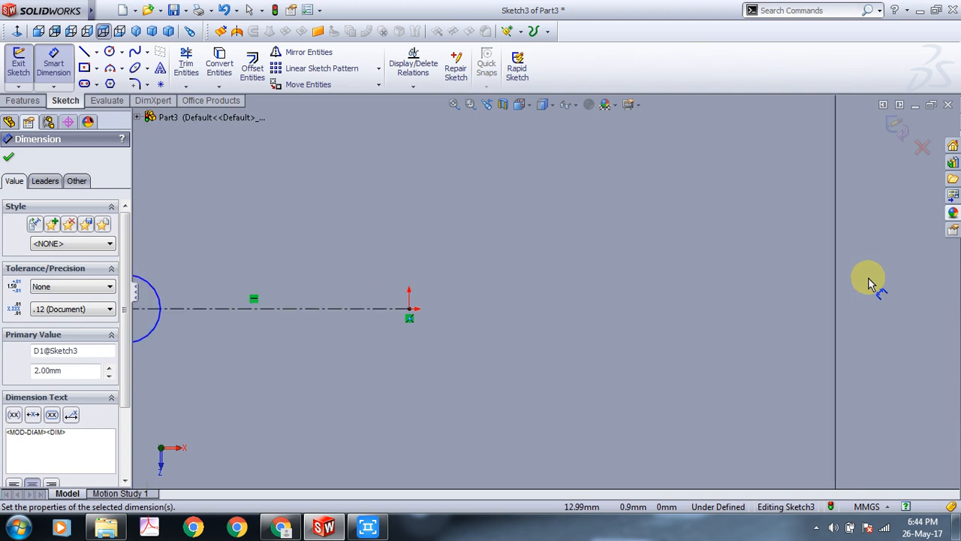
pyautogui.scroll(1, 866, 281)
pyautogui.scroll(-1, 811, 284)
pyautogui.scroll(1, 571, 285)
pyautogui.scroll(-1, 368, 288)
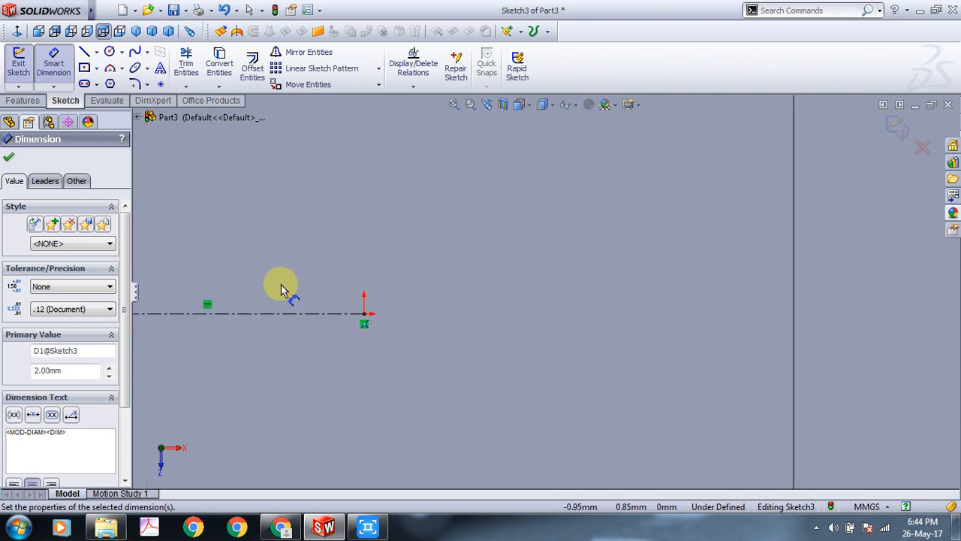
pyautogui.scroll(1, 256, 285)
pyautogui.scroll(-2, 126, 264)
pyautogui.scroll(-1, 168, 263)
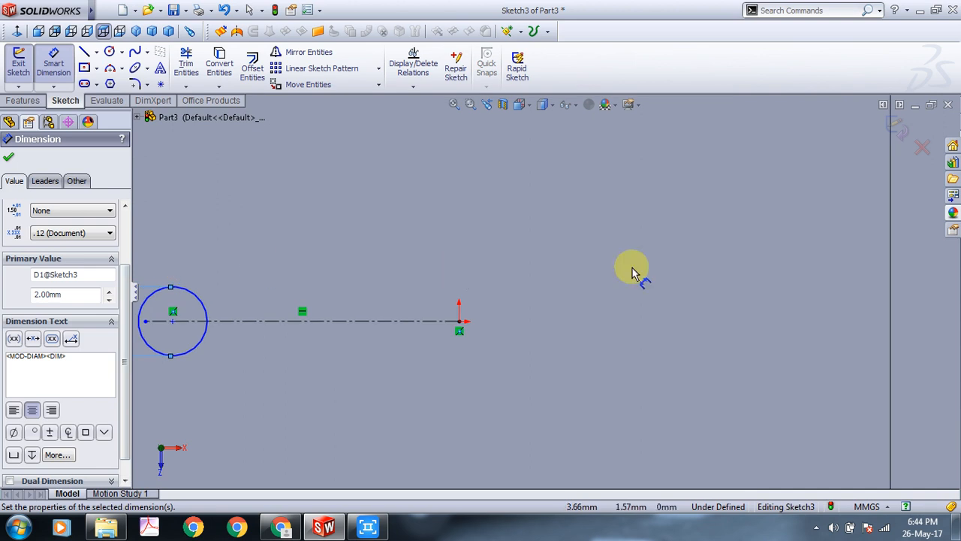
# Draw a horizontal line about 13.94 mm long just above the centerline, from the circle's right side past the origin.
pyautogui.click(83, 51)
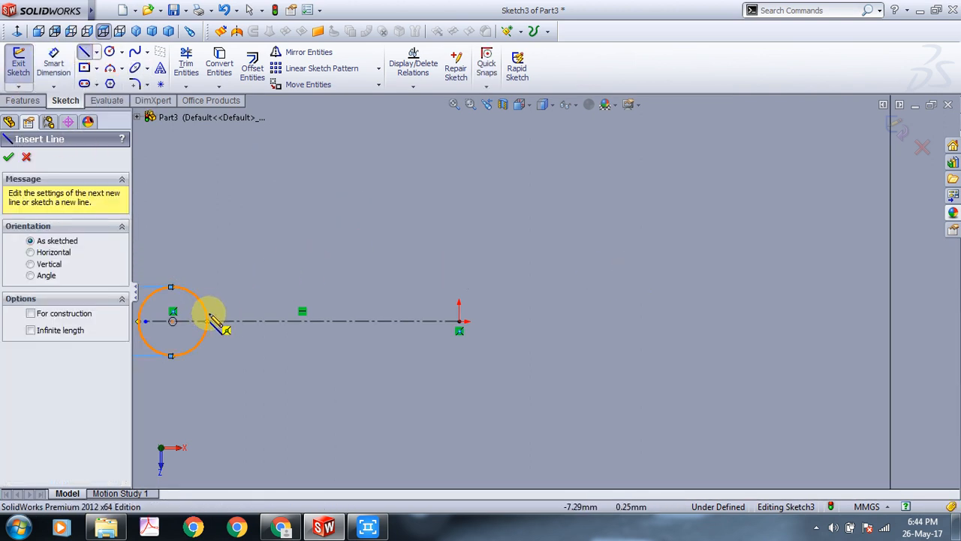
pyautogui.scroll(-1, 218, 322)
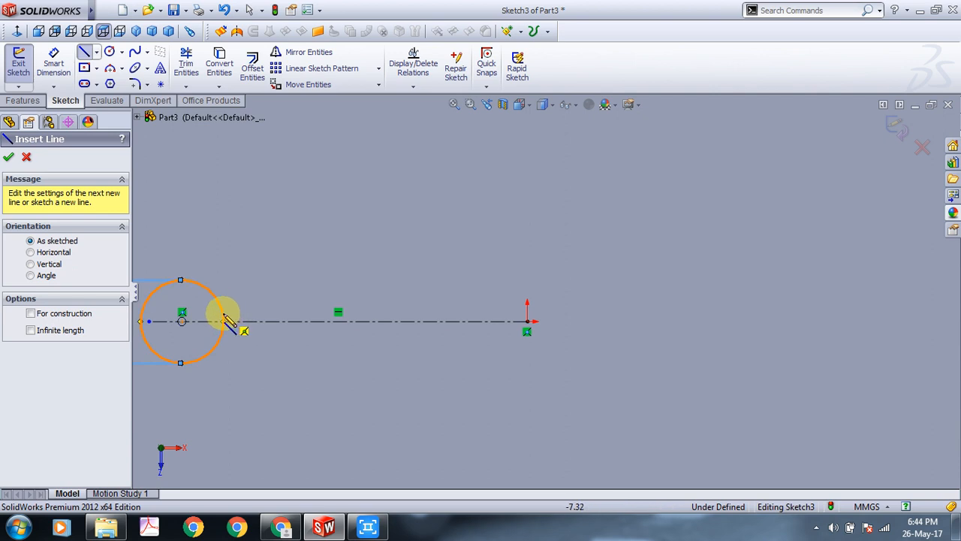
pyautogui.click(223, 321)
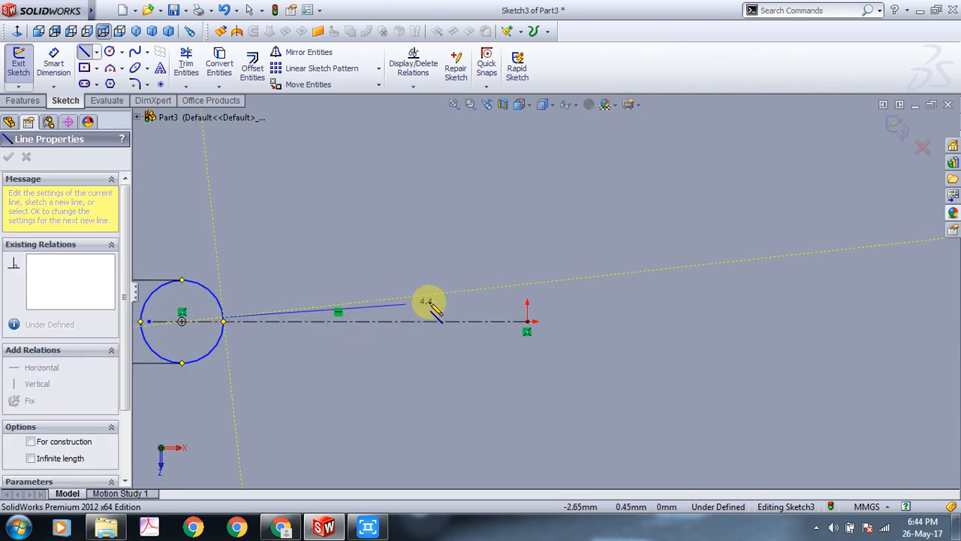
pyautogui.click(803, 318)
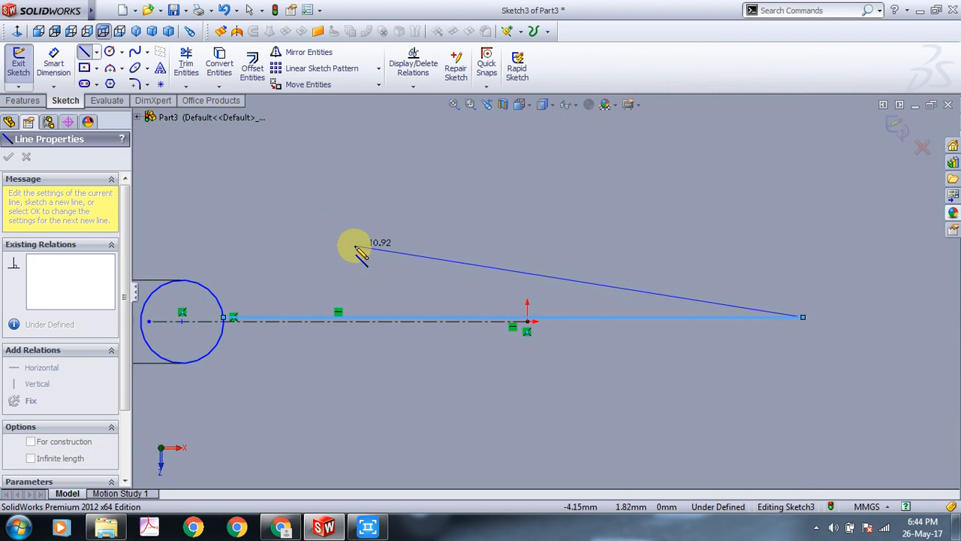
pyautogui.press('Escape')
pyautogui.scroll(-5, 877, 320)
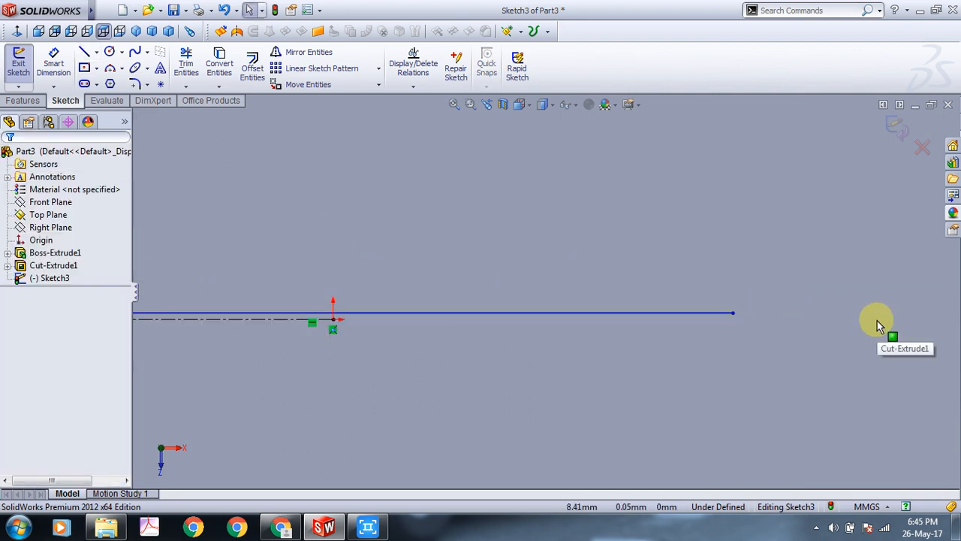
pyautogui.scroll(-2, 877, 320)
pyautogui.scroll(8, 878, 320)
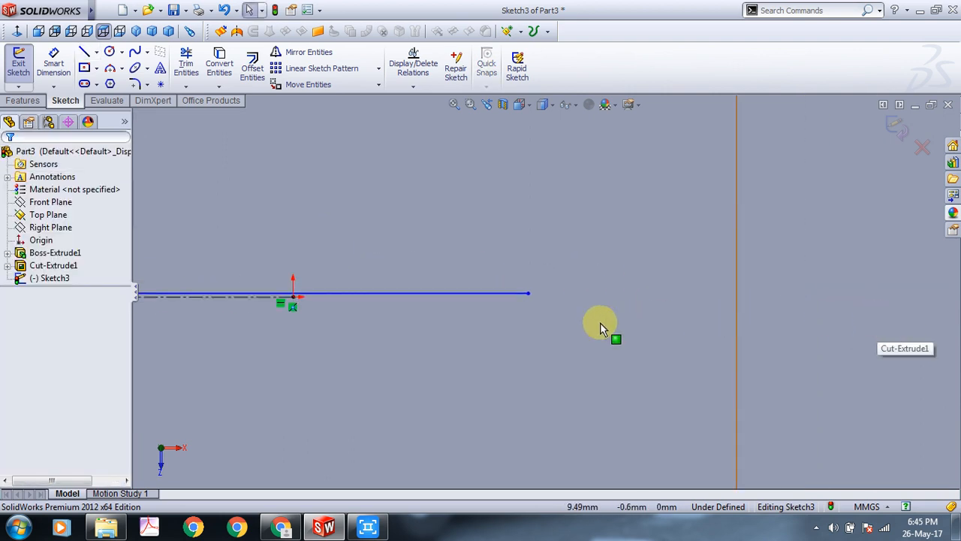
pyautogui.scroll(1, 374, 319)
pyautogui.press('f')
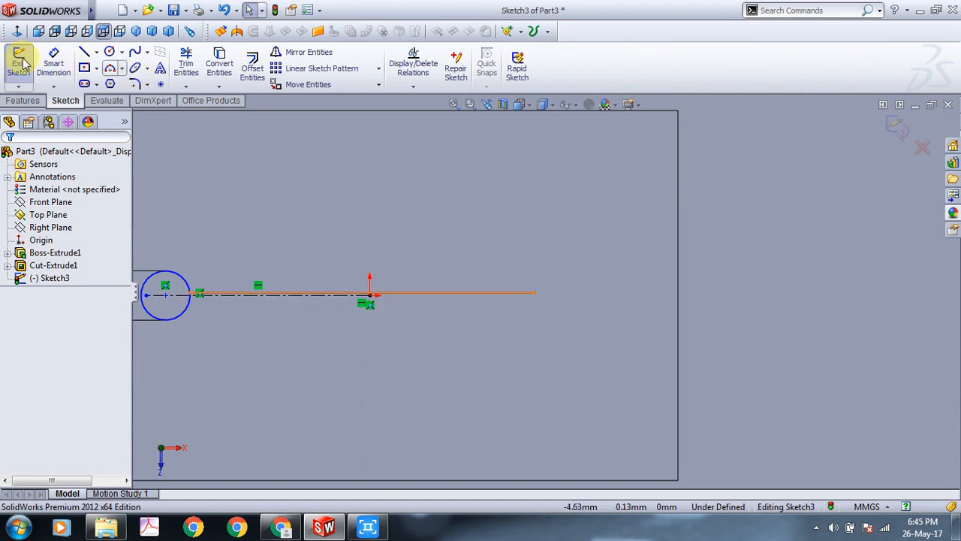
pyautogui.click(20, 64)
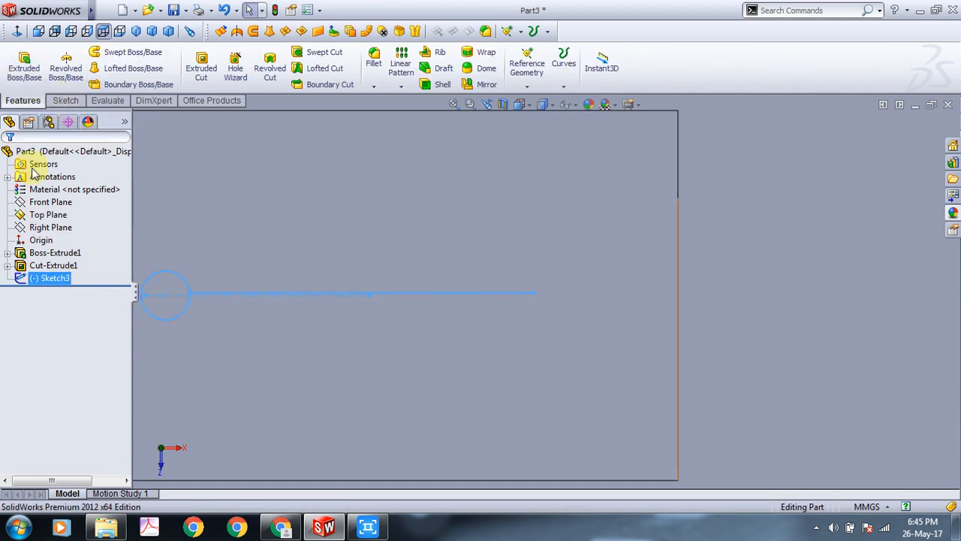
pyautogui.click(65, 101)
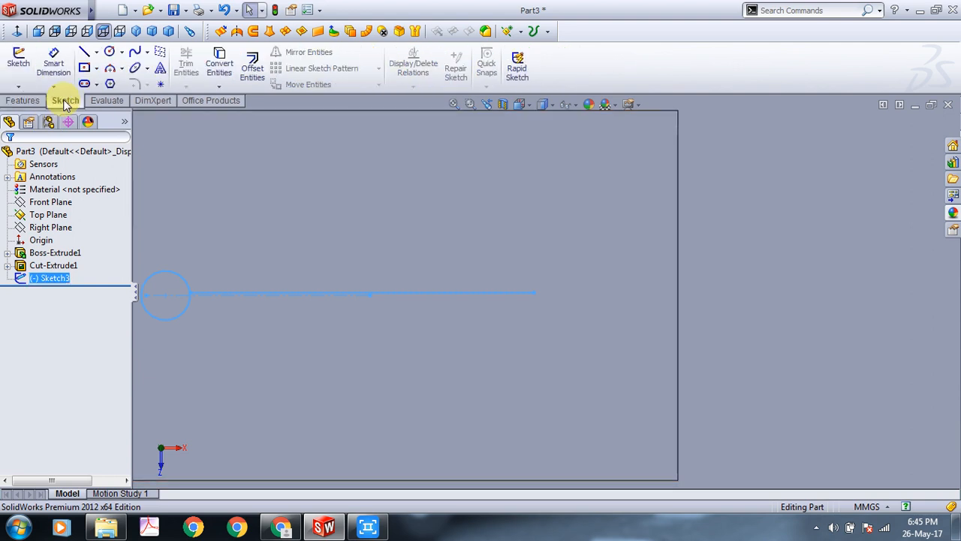
pyautogui.click(18, 61)
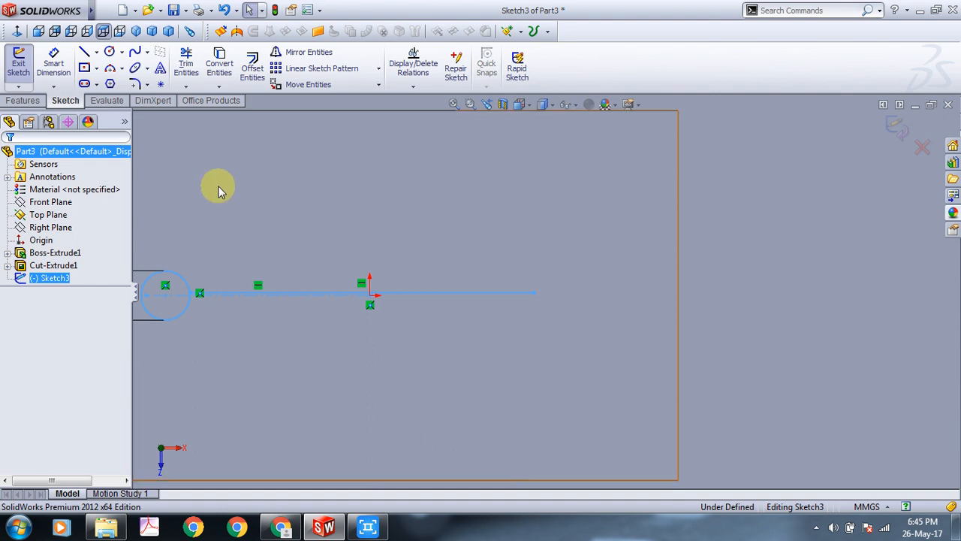
# Dimension the distance between the construction centerline and the horizontal line above it to 0.125 mm.
pyautogui.click(53, 63)
pyautogui.scroll(-3, 458, 345)
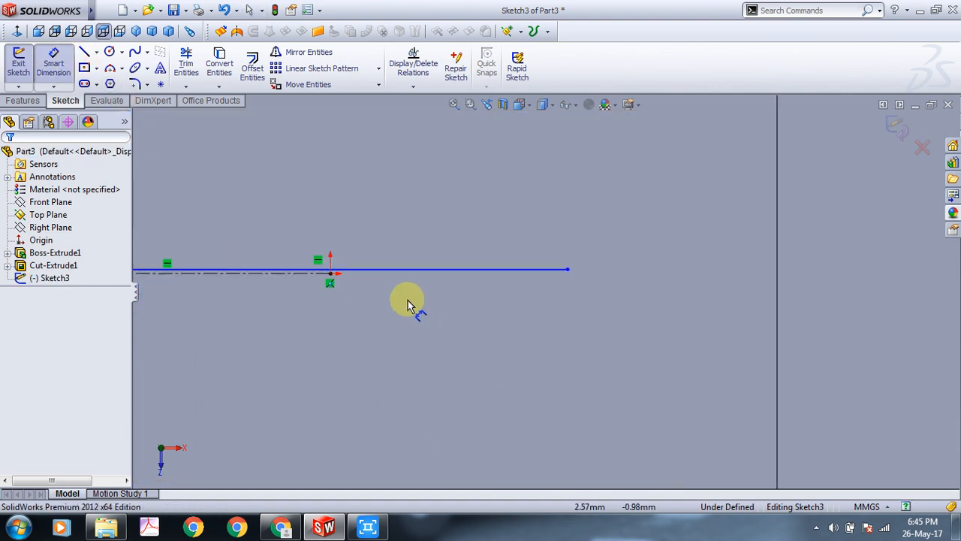
pyautogui.scroll(-3, 301, 269)
pyautogui.click(291, 264)
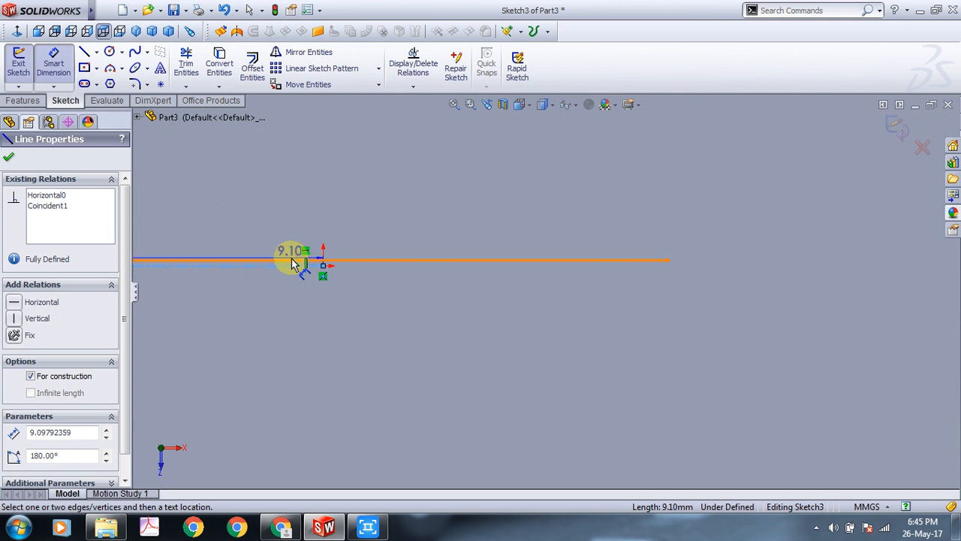
pyautogui.click(291, 263)
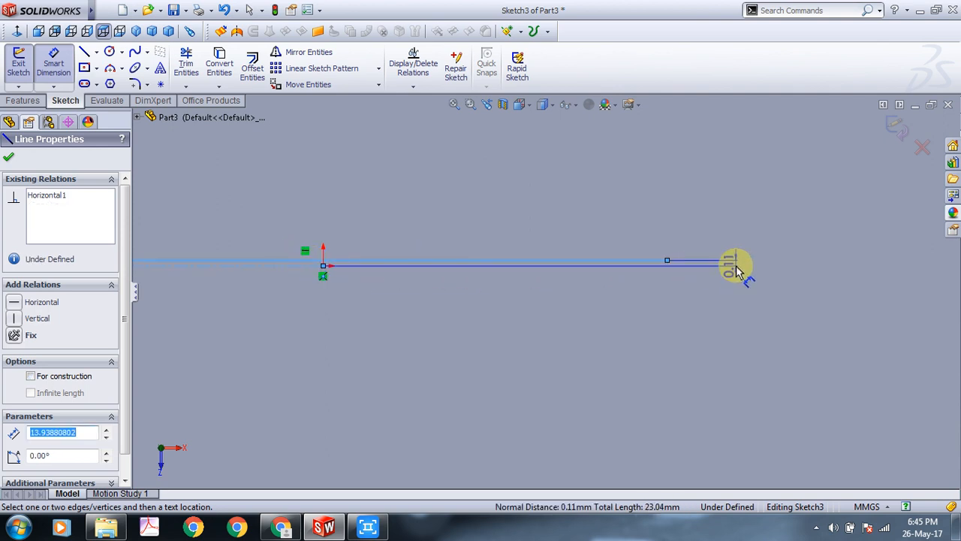
pyautogui.click(736, 269)
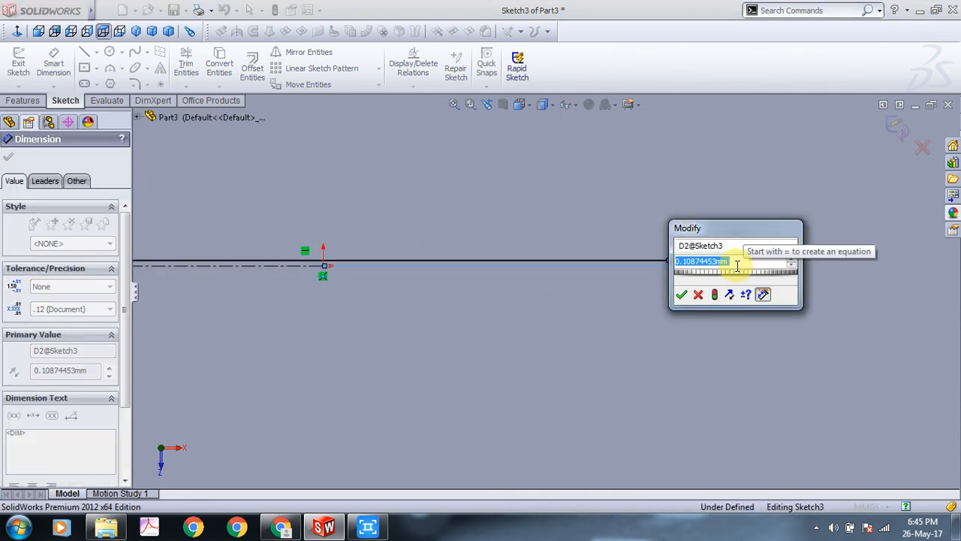
pyautogui.press('BackSpace')
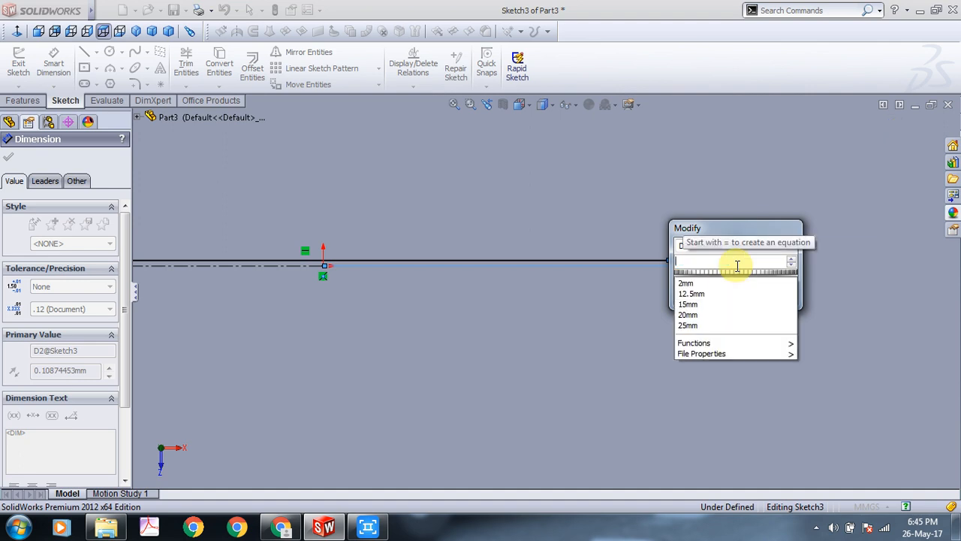
pyautogui.write('0.125')
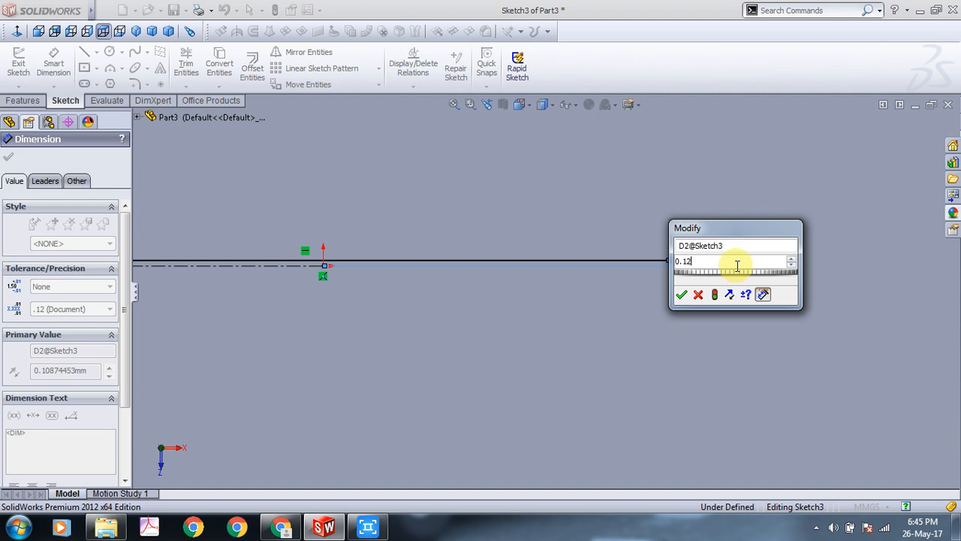
pyautogui.click(682, 295)
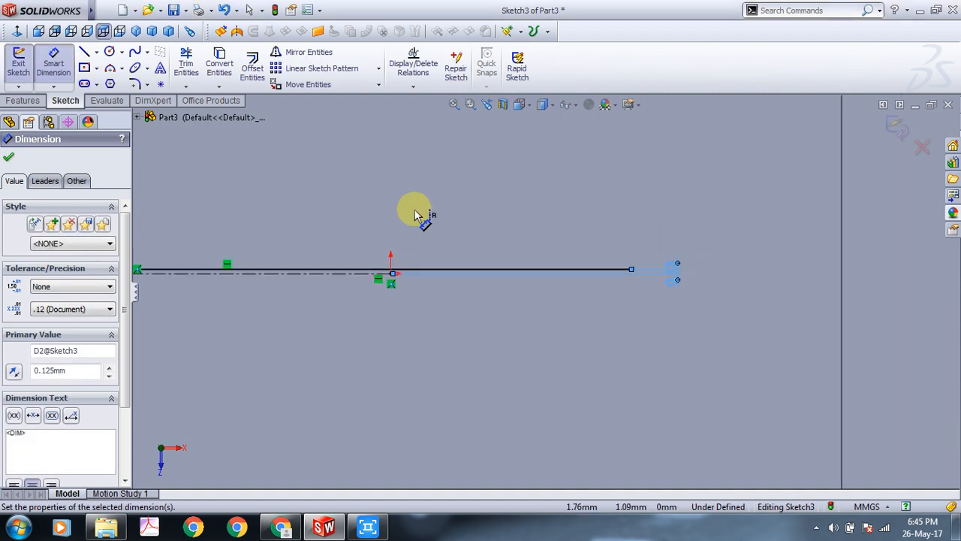
# Set the spacing between the horizontal line and the centerline to 0.13 mm.
pyautogui.scroll(3, 410, 224)
pyautogui.scroll(-2, 375, 241)
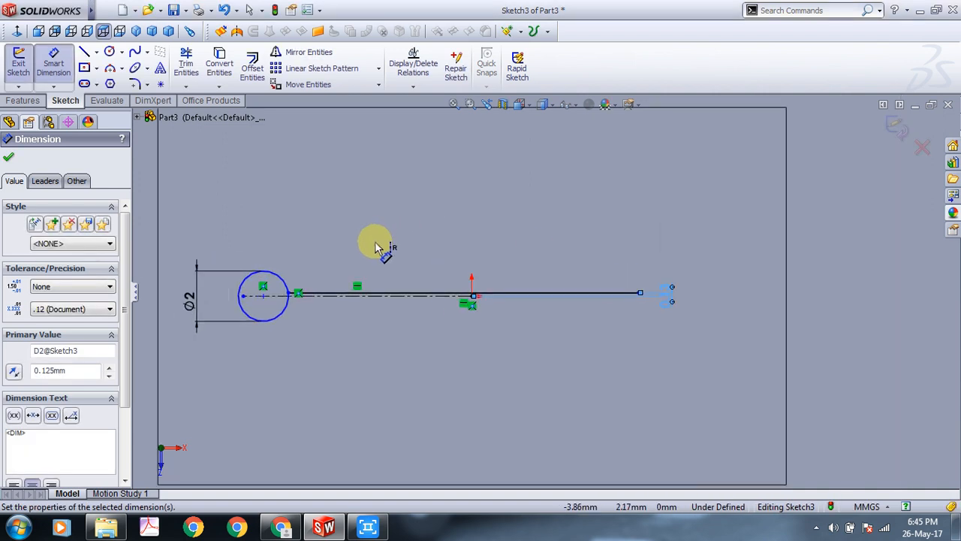
pyautogui.click(737, 307)
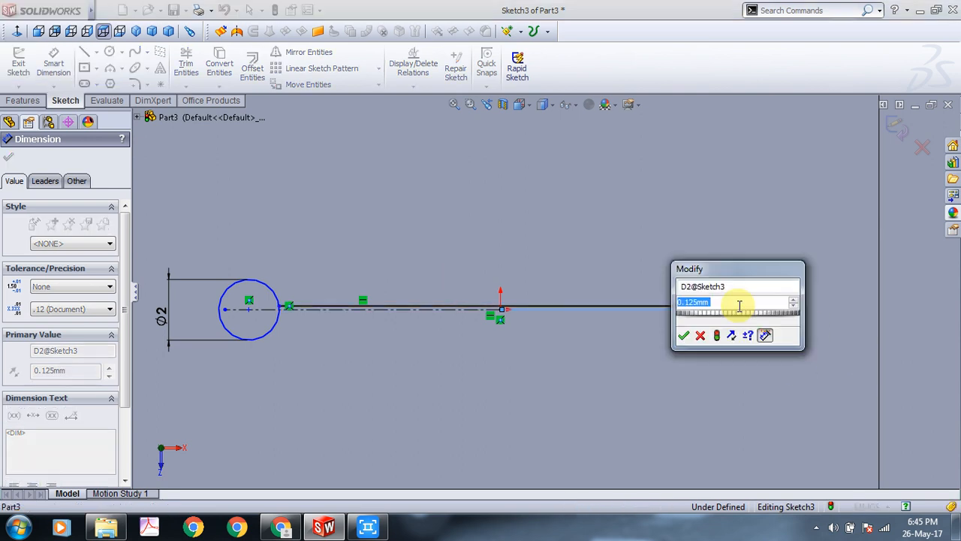
pyautogui.write('0')
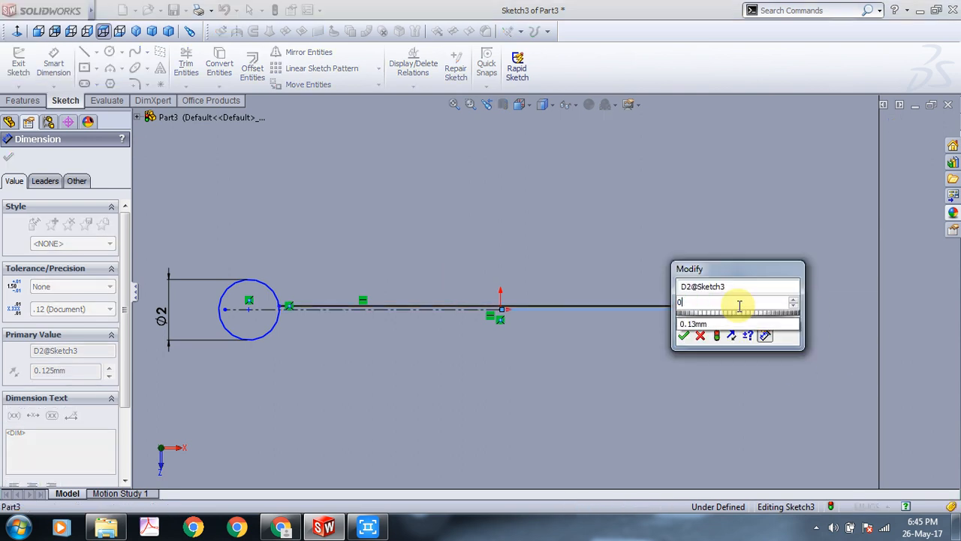
pyautogui.write('.13')
pyautogui.press('Return')
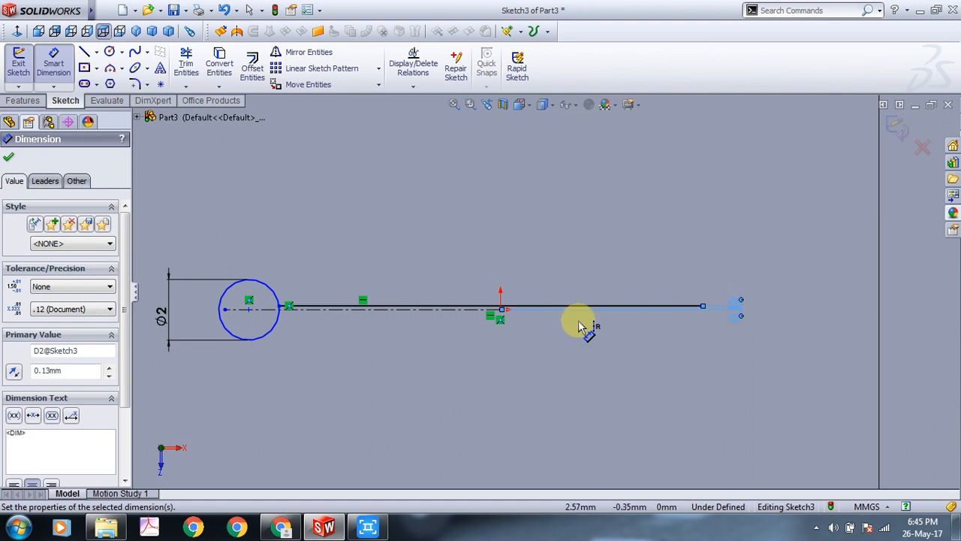
# Mirror the horizontal line above the centerline about the construction centerline, keeping the original as a copy.
pyautogui.scroll(-2, 205, 296)
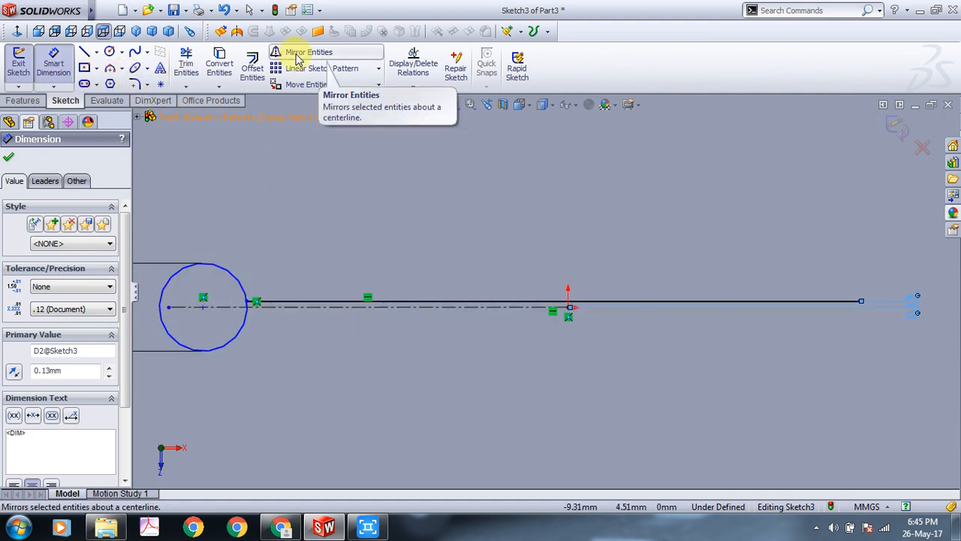
pyautogui.click(298, 61)
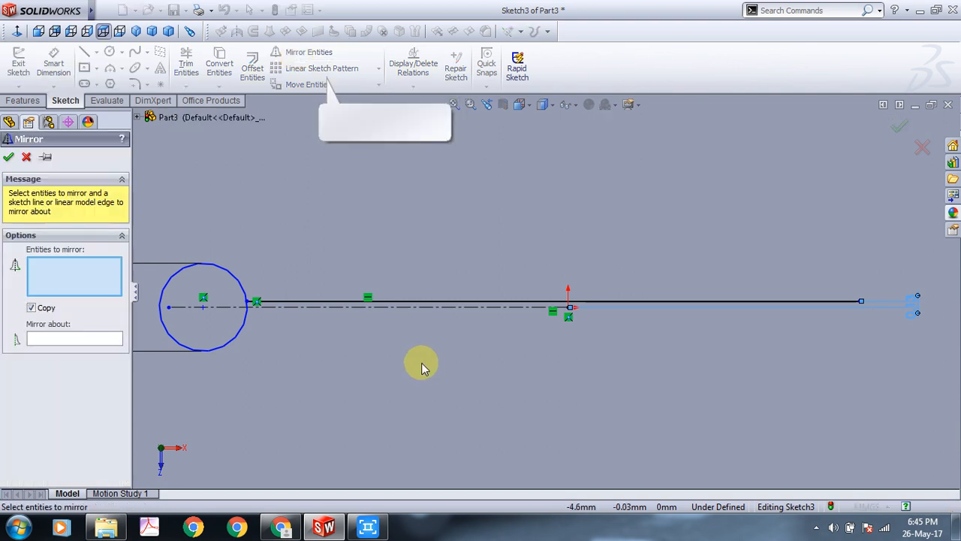
pyautogui.click(297, 299)
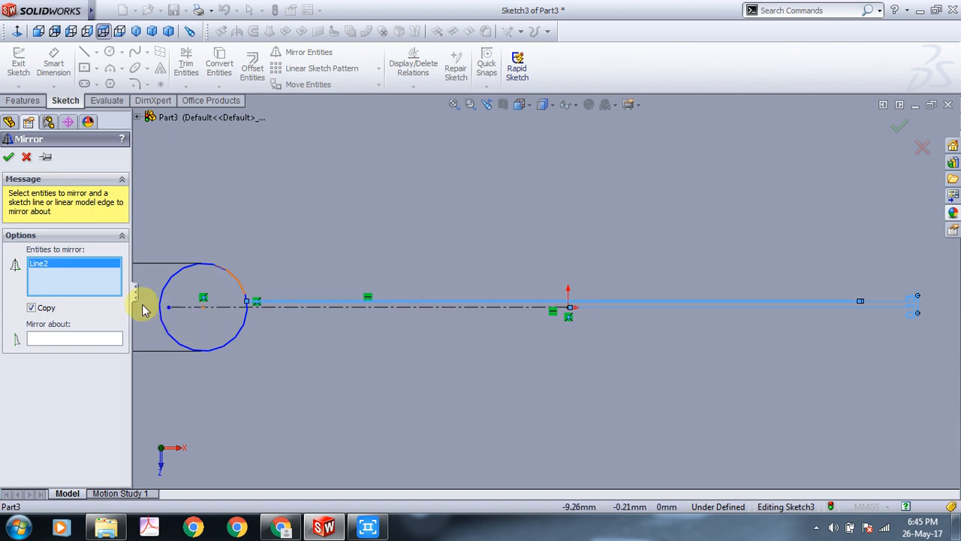
pyautogui.click(97, 341)
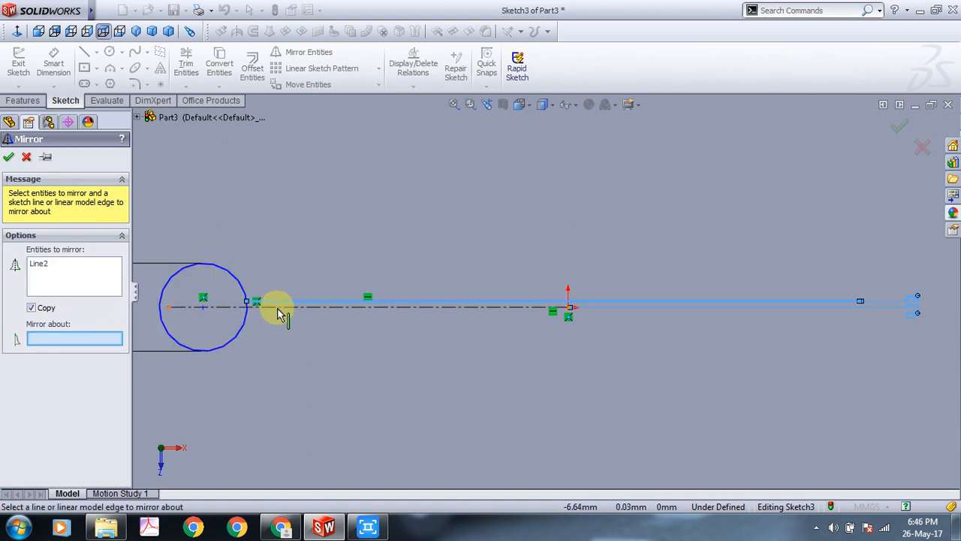
pyautogui.click(277, 308)
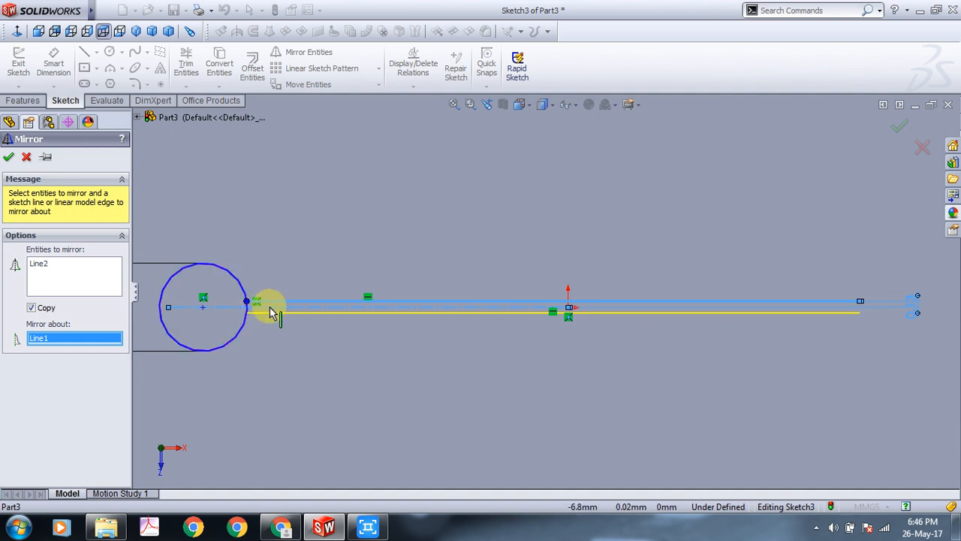
pyautogui.click(9, 158)
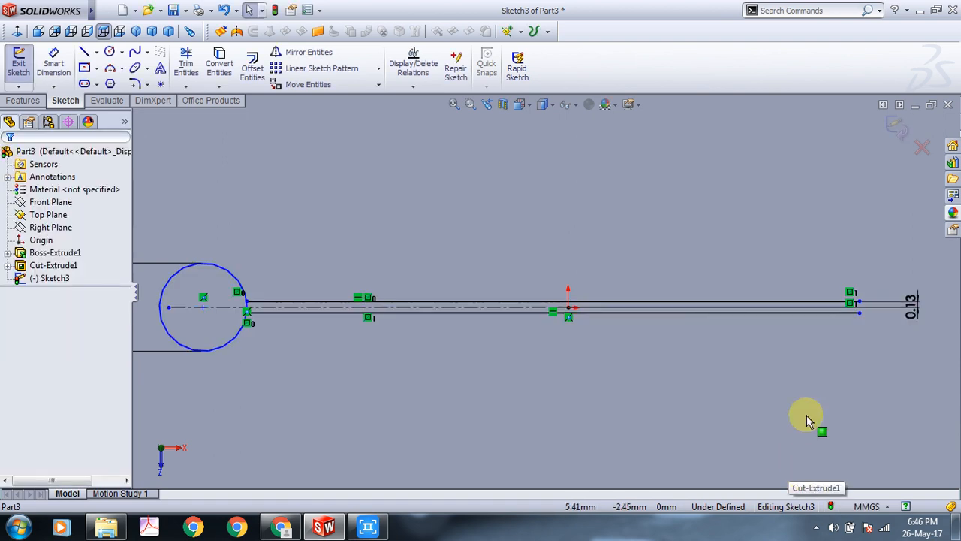
pyautogui.click(816, 528)
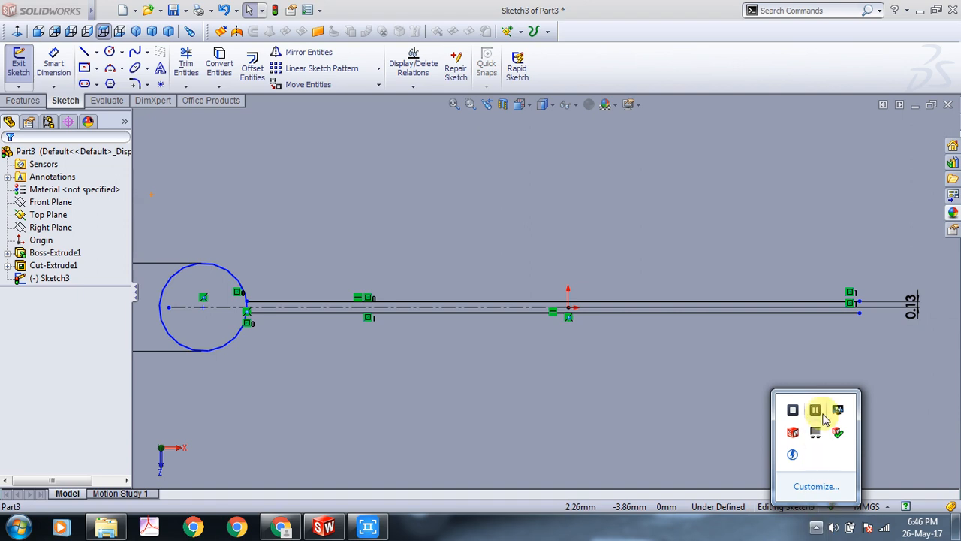
pyautogui.click(886, 339)
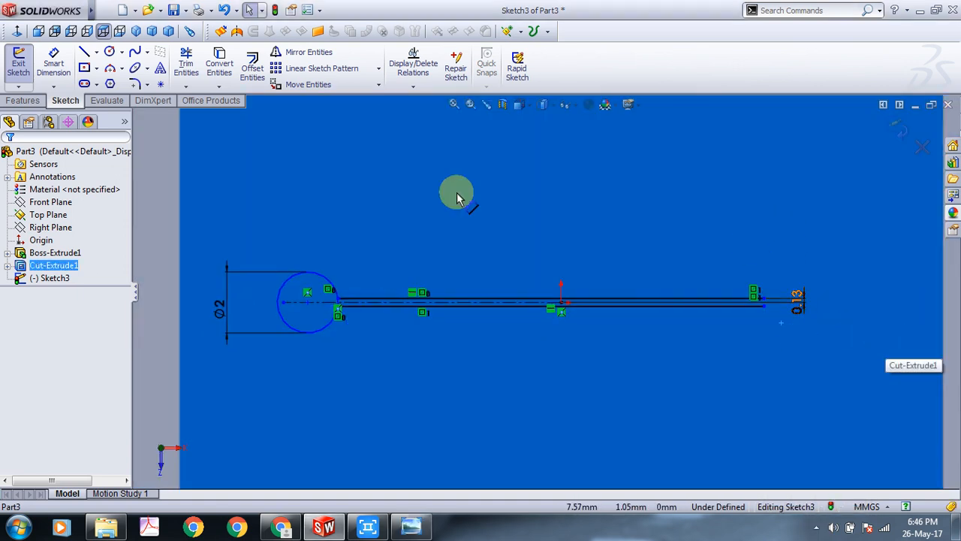
pyautogui.click(784, 311)
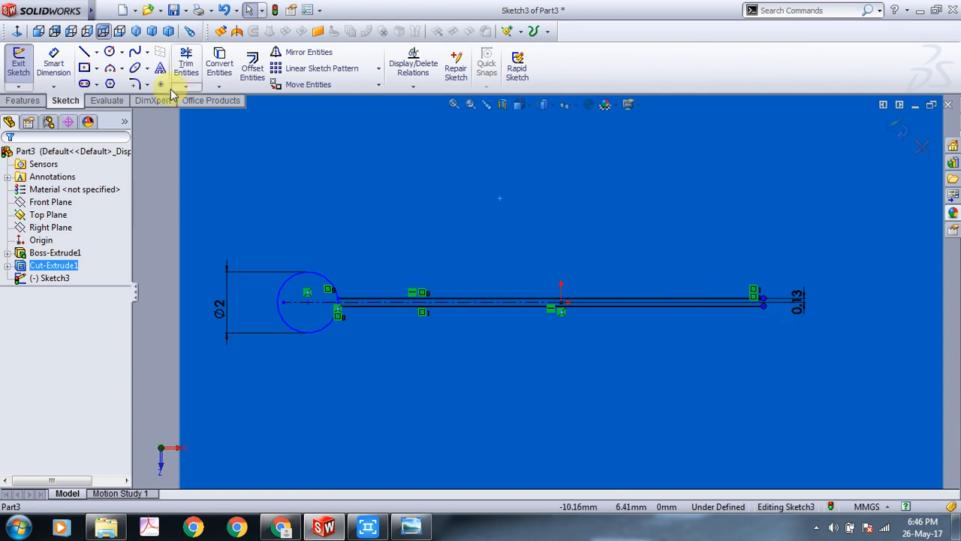
# Try a three-sided polygon with an inscribed circle at the open end of the channel lines and undo it.
pyautogui.click(84, 68)
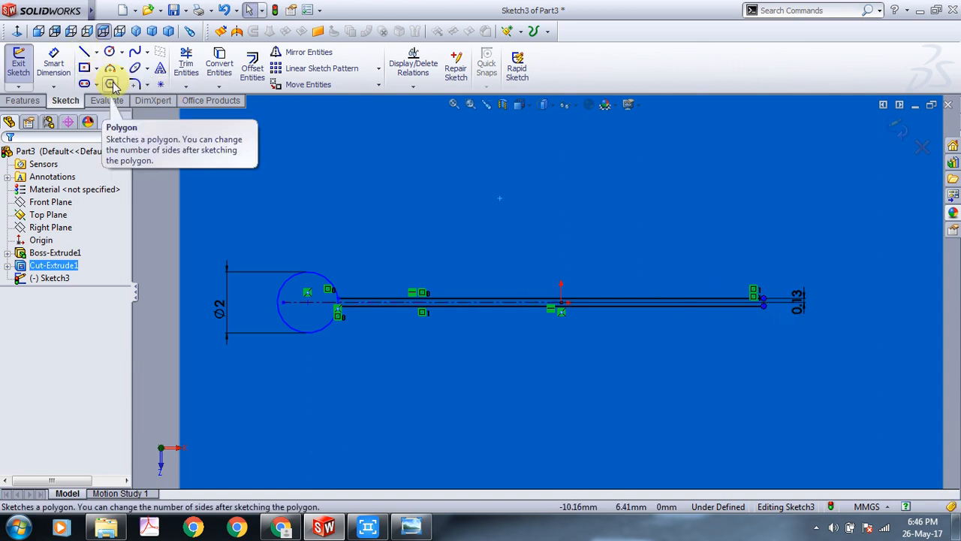
pyautogui.click(111, 83)
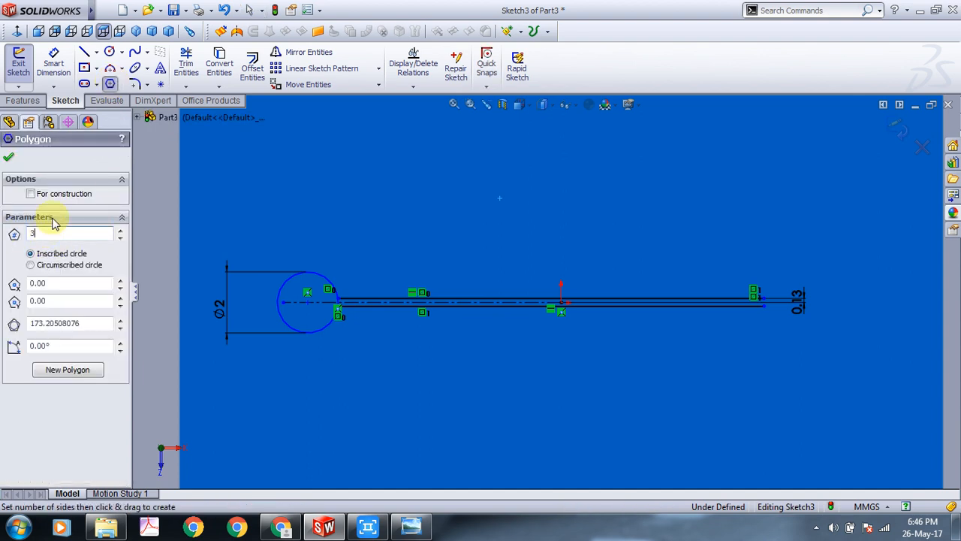
pyautogui.click(764, 308)
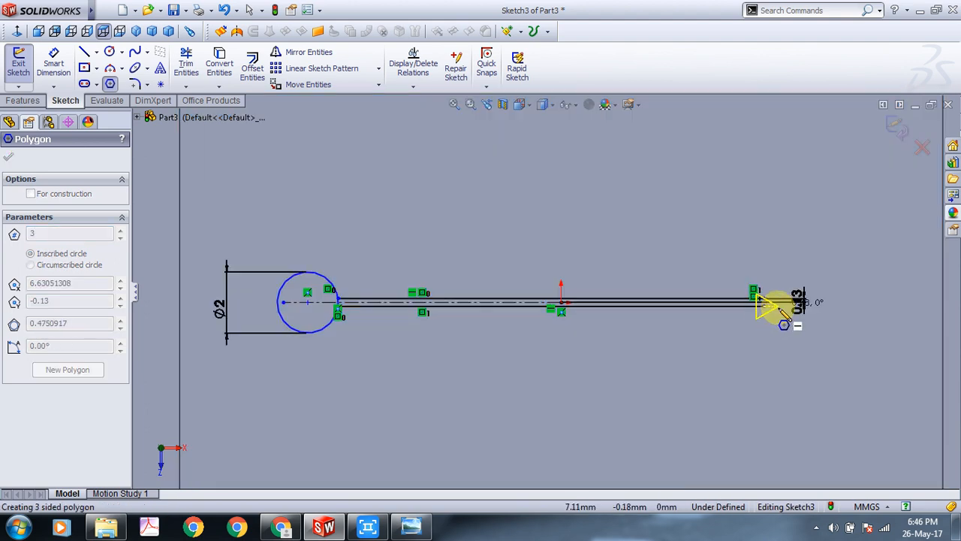
pyautogui.click(785, 313)
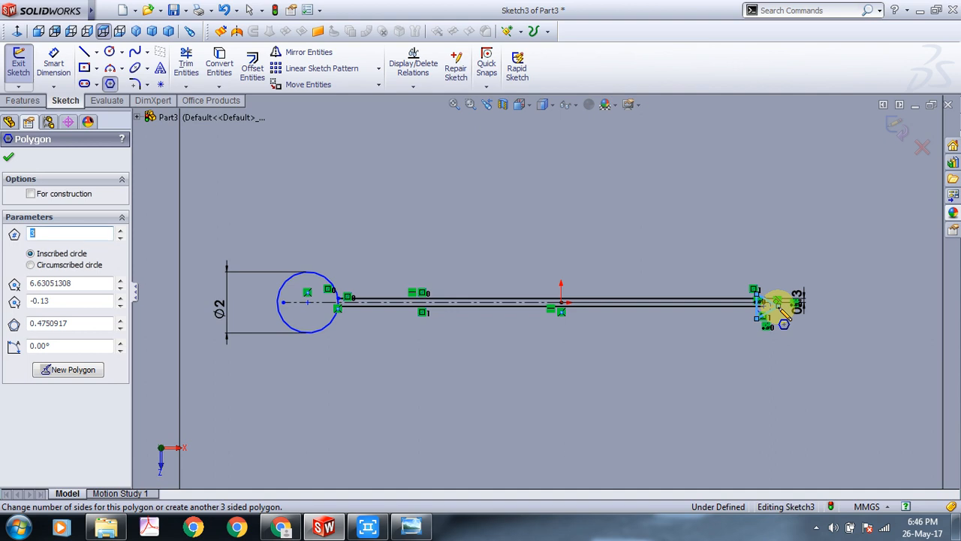
pyautogui.hotkey('ctrl', 'z')
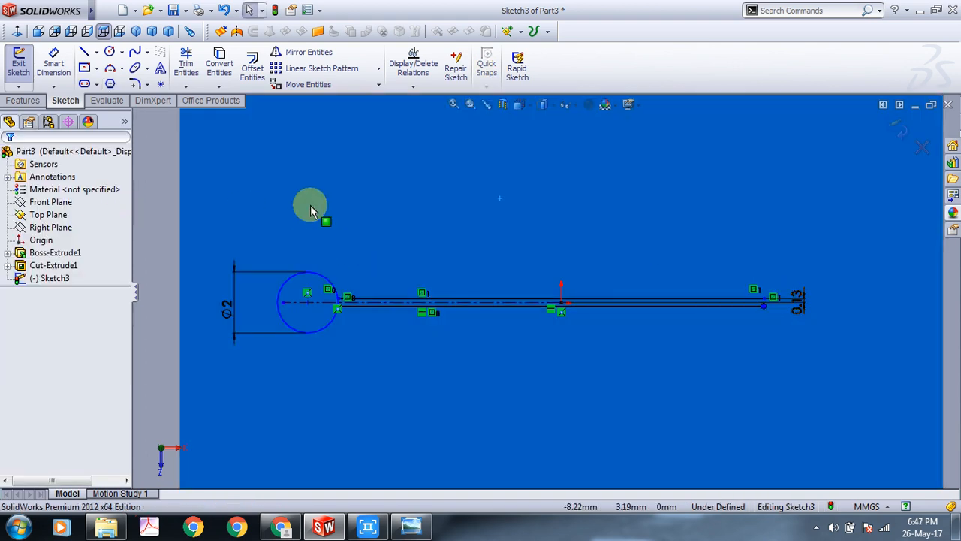
pyautogui.click(110, 83)
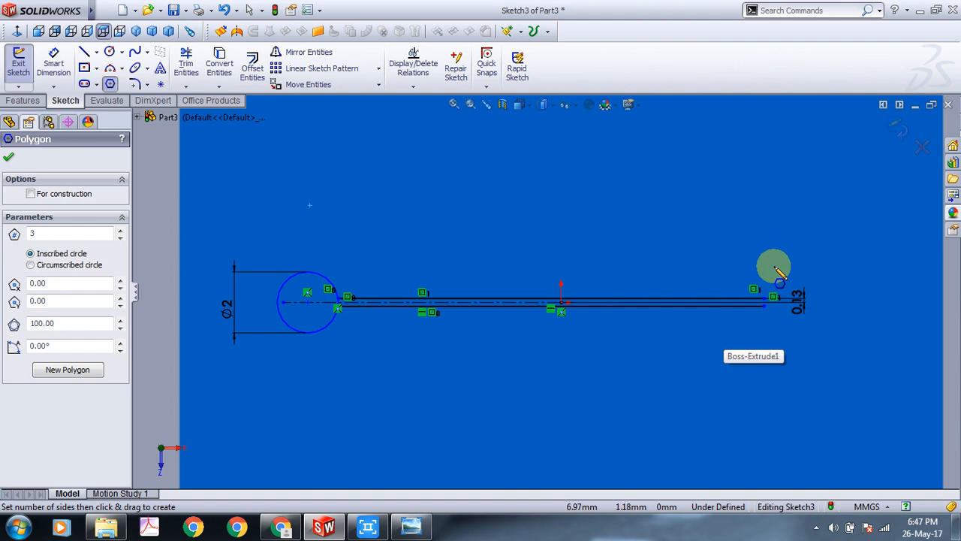
pyautogui.moveTo(776, 266); pyautogui.dragTo(787, 278)
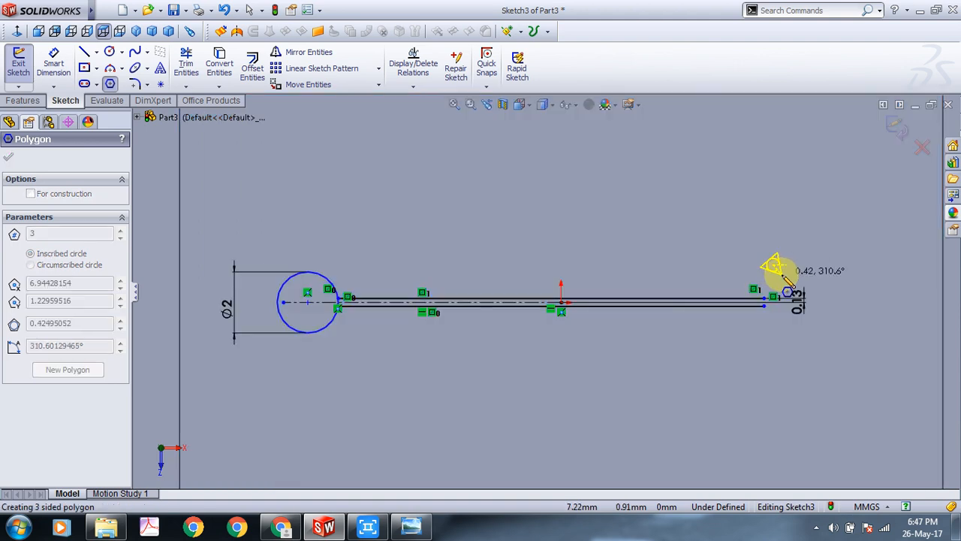
pyautogui.press('Escape')
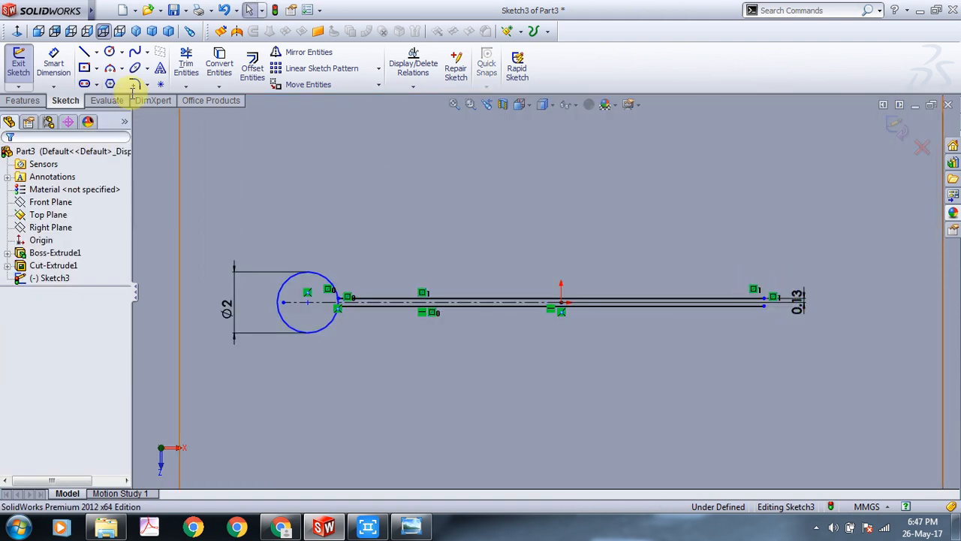
# Draw a three-sided polygon with an inscribed circle about 0.79 mm in diameter, centered on the centerline's extension, its vertical side touching the channel's open end.
pyautogui.click(110, 84)
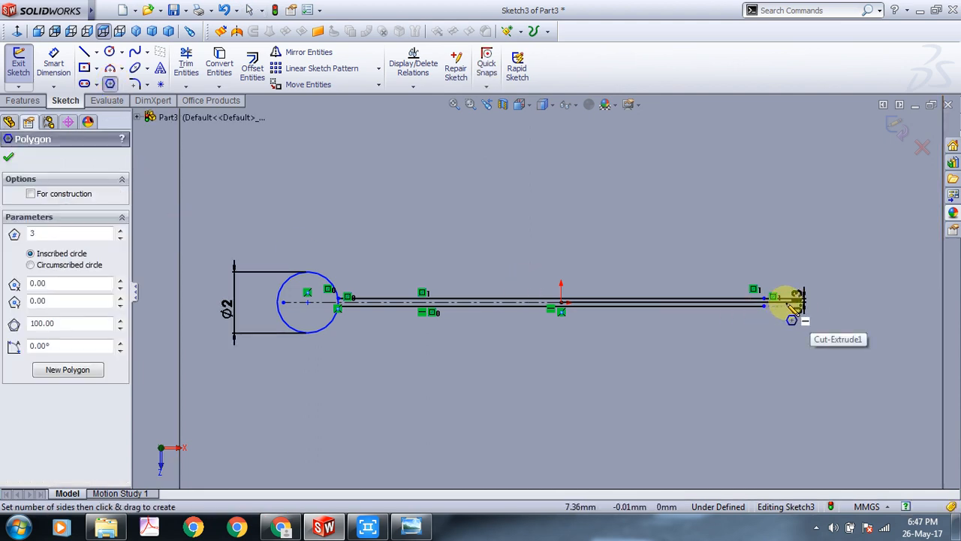
pyautogui.scroll(-3, 793, 306)
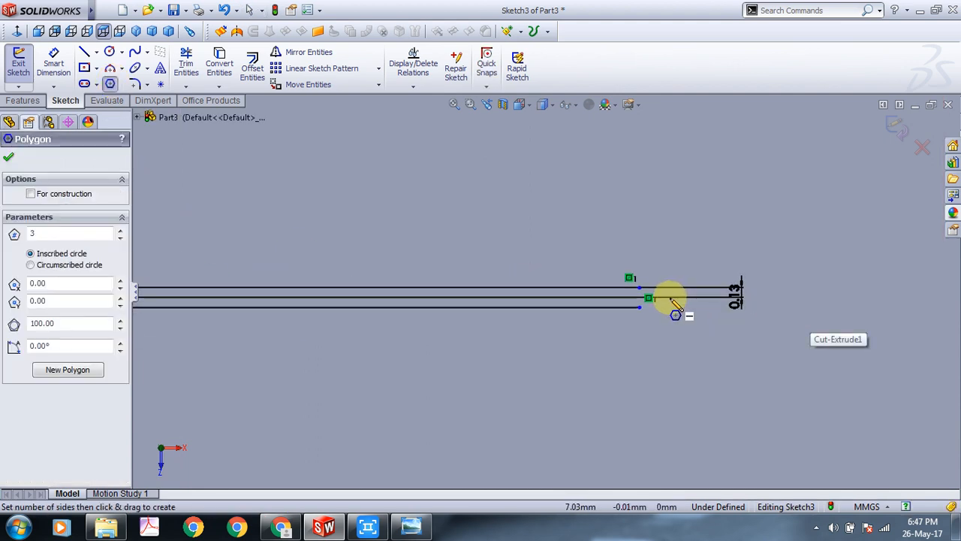
pyautogui.moveTo(671, 299); pyautogui.dragTo(735, 299)
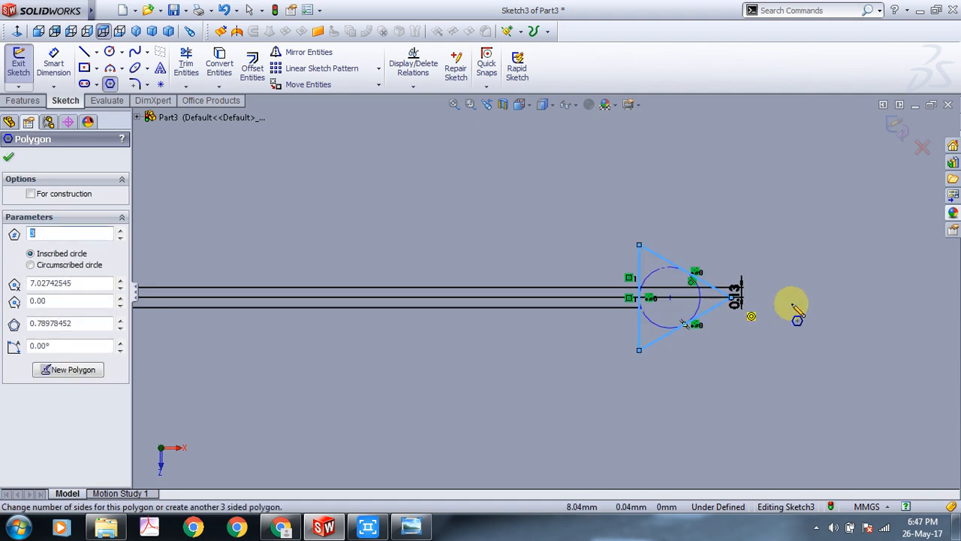
pyautogui.click(9, 161)
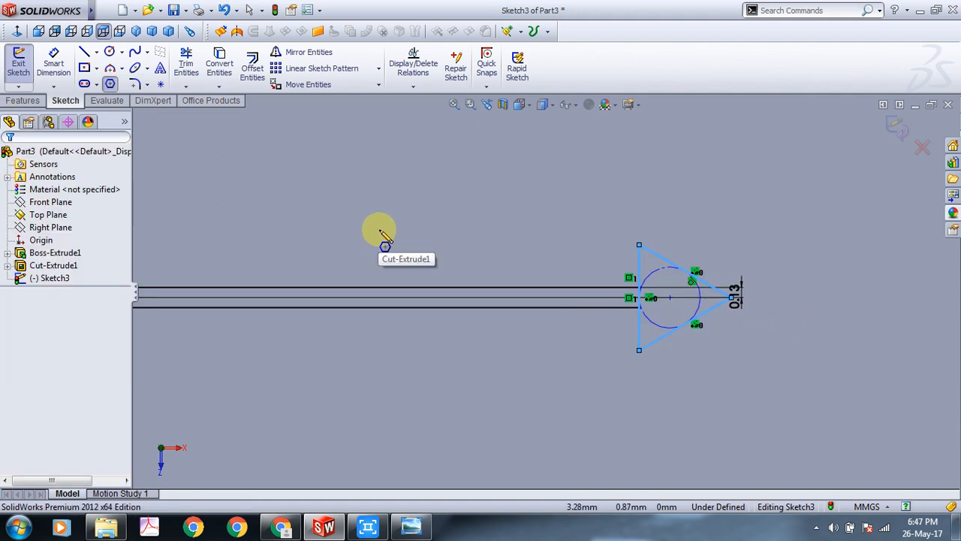
# Try to trim the triangle's vertical side between the two channel lines.
pyautogui.scroll(5, 382, 234)
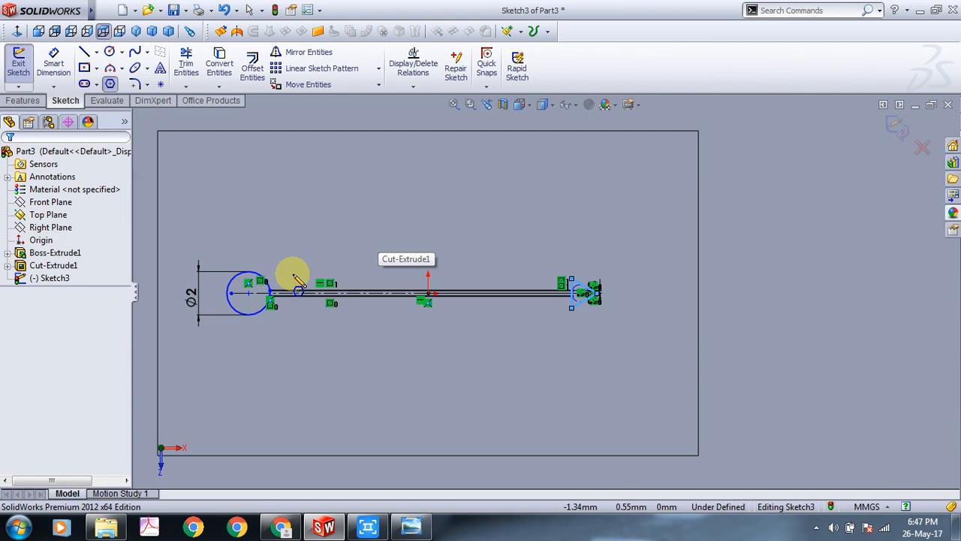
pyautogui.click(187, 69)
pyautogui.scroll(-3, 601, 300)
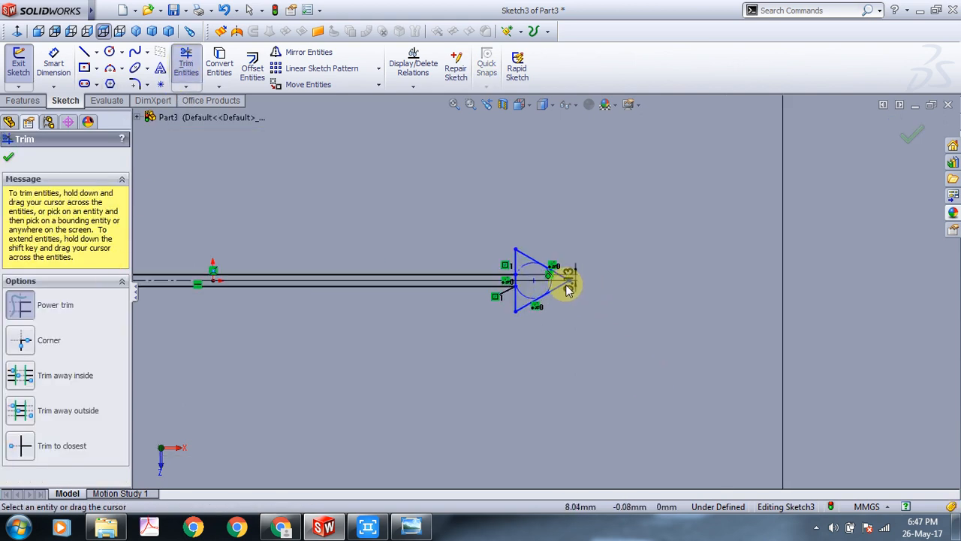
pyautogui.scroll(-8, 468, 290)
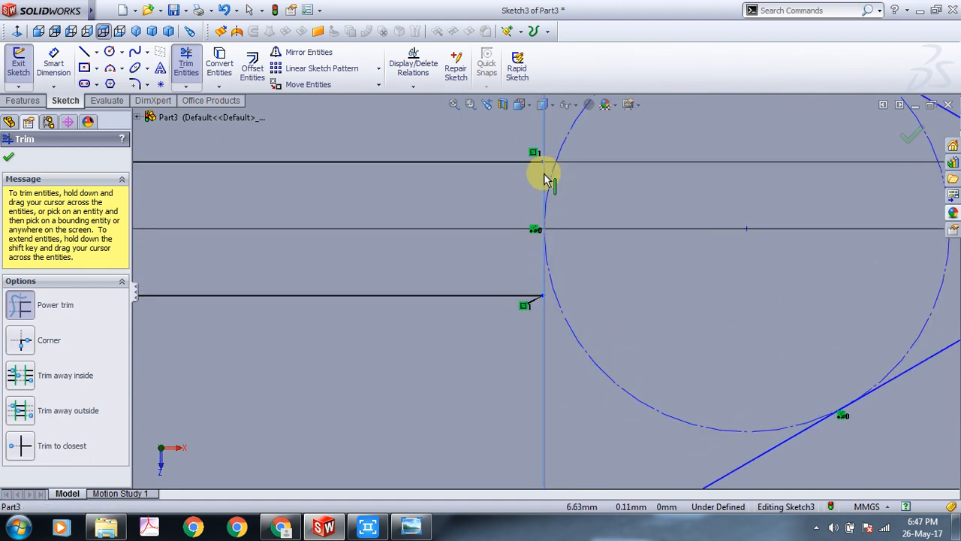
pyautogui.scroll(3, 660, 247)
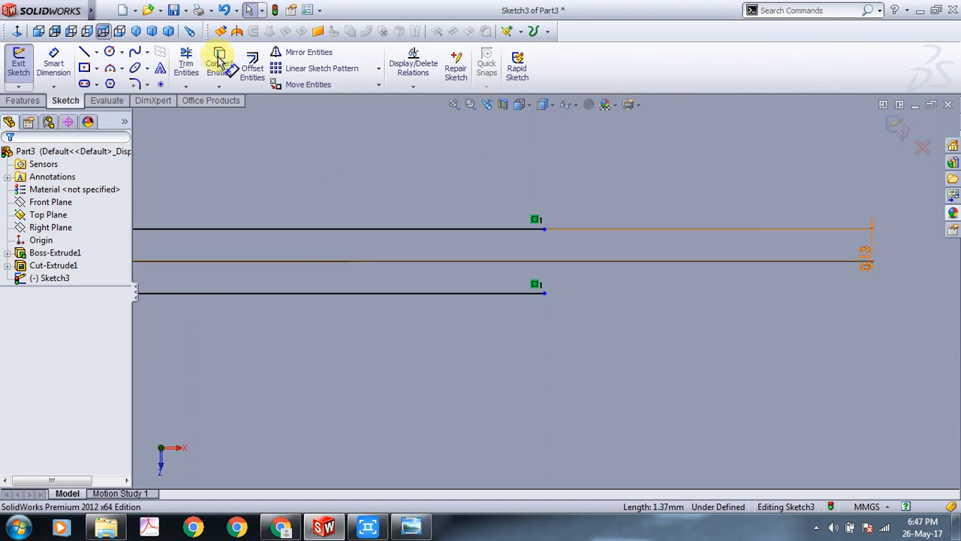
pyautogui.click(187, 64)
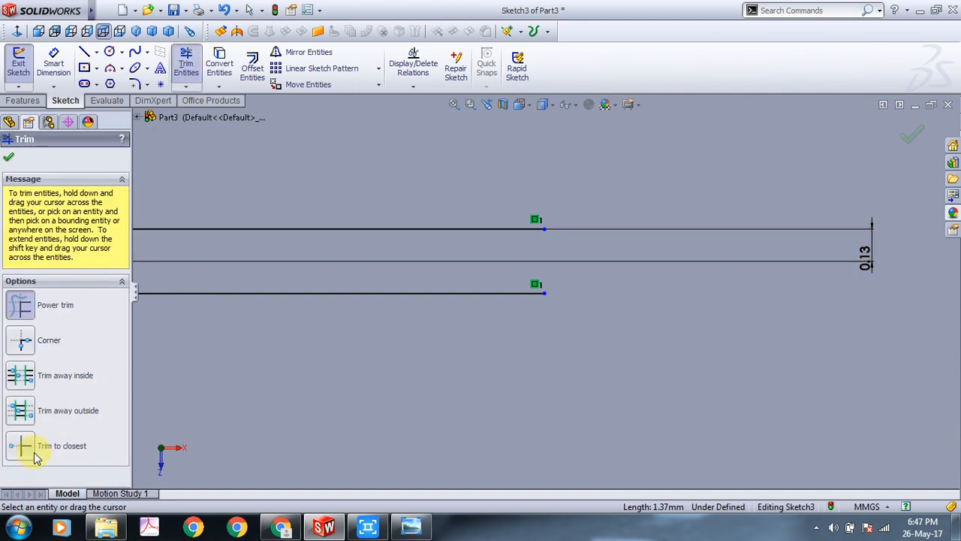
pyautogui.click(23, 449)
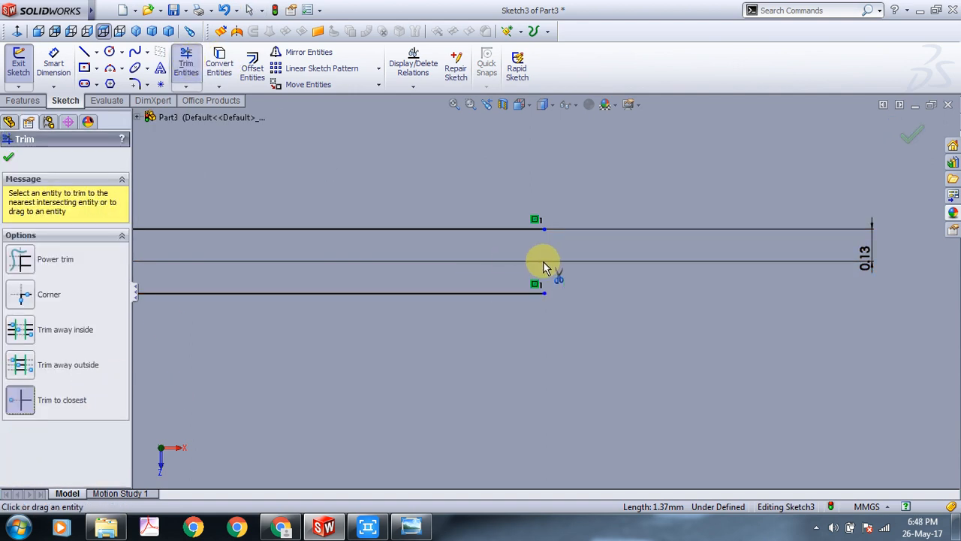
pyautogui.hotkey('ctrl', 'z')
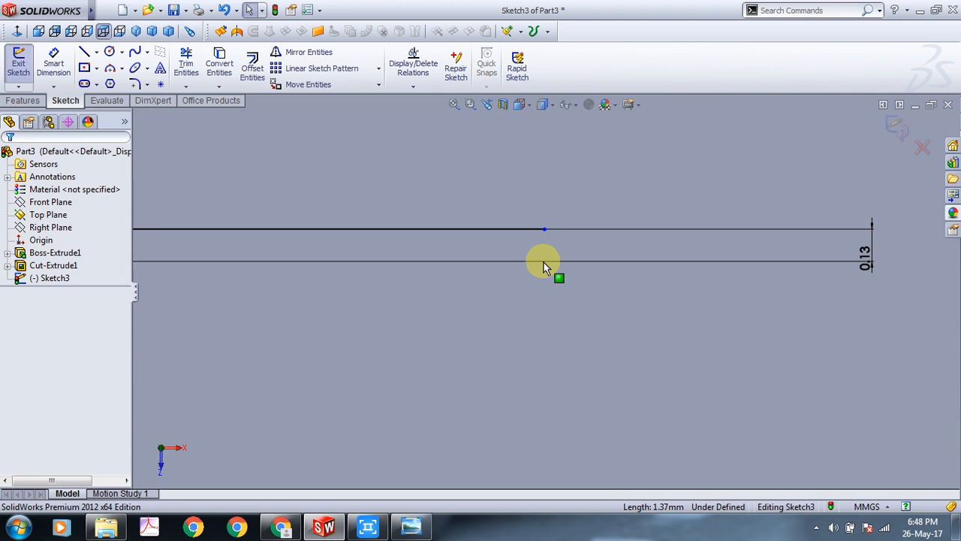
pyautogui.click(544, 262)
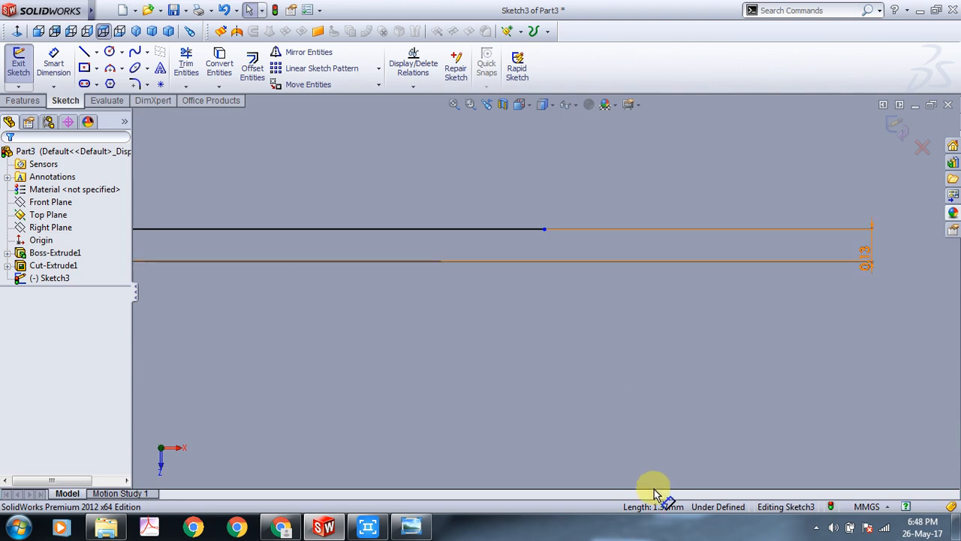
pyautogui.click(818, 527)
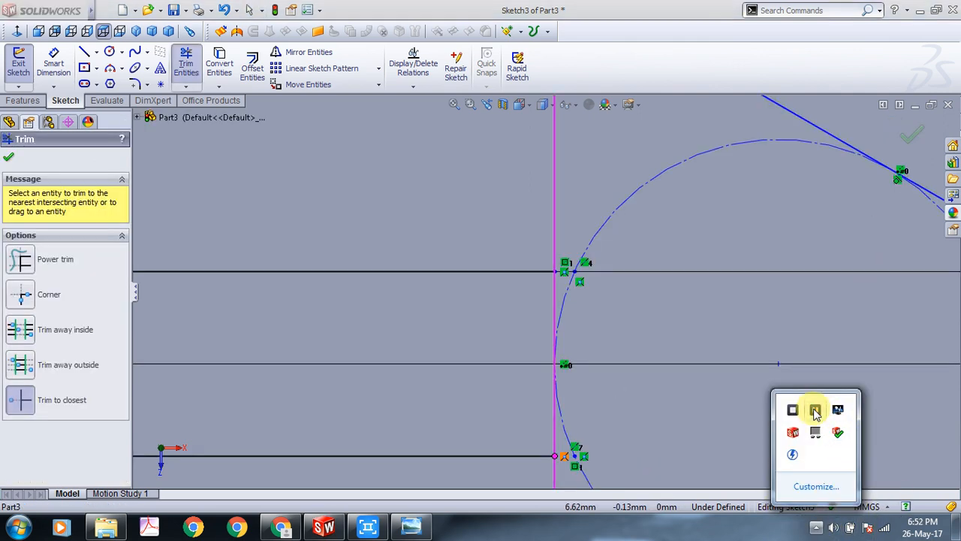
# Trim away the part of the triangle's vertical side between the two channel lines using Trim to closest.
pyautogui.click(553, 314)
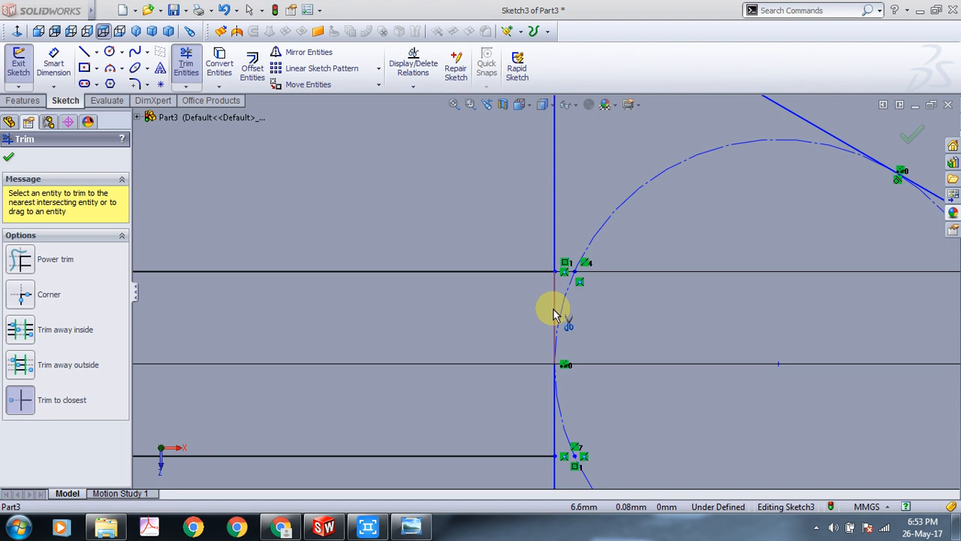
pyautogui.click(552, 314)
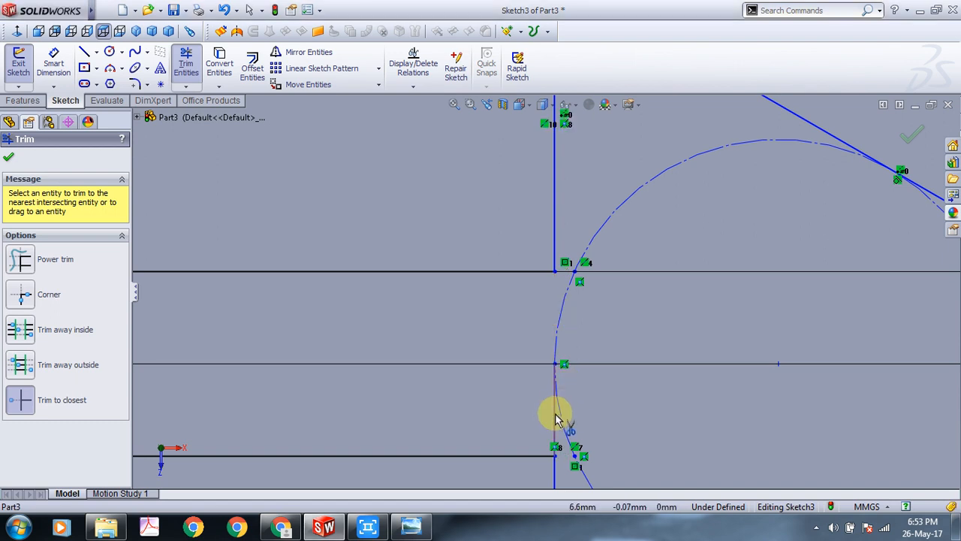
pyautogui.click(13, 160)
pyautogui.scroll(4, 643, 304)
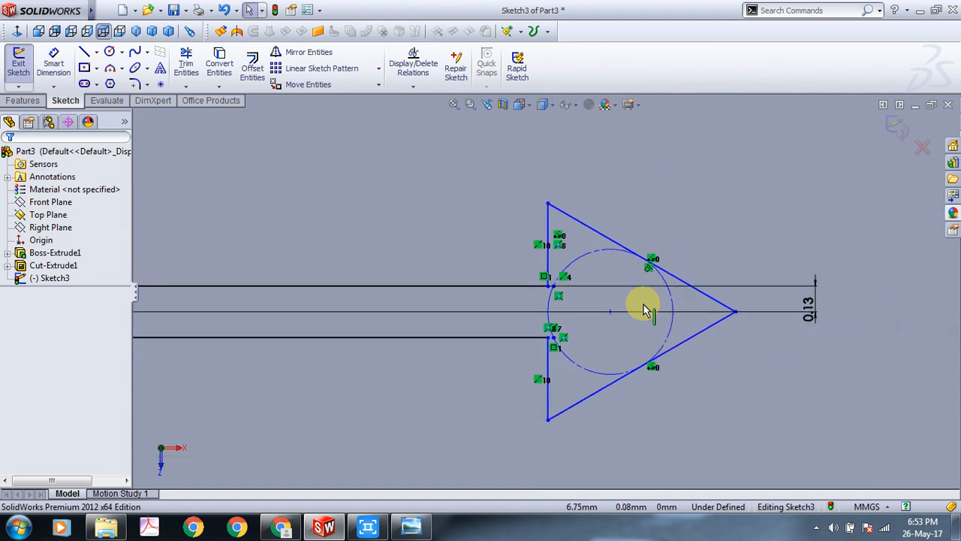
pyautogui.scroll(5, 423, 365)
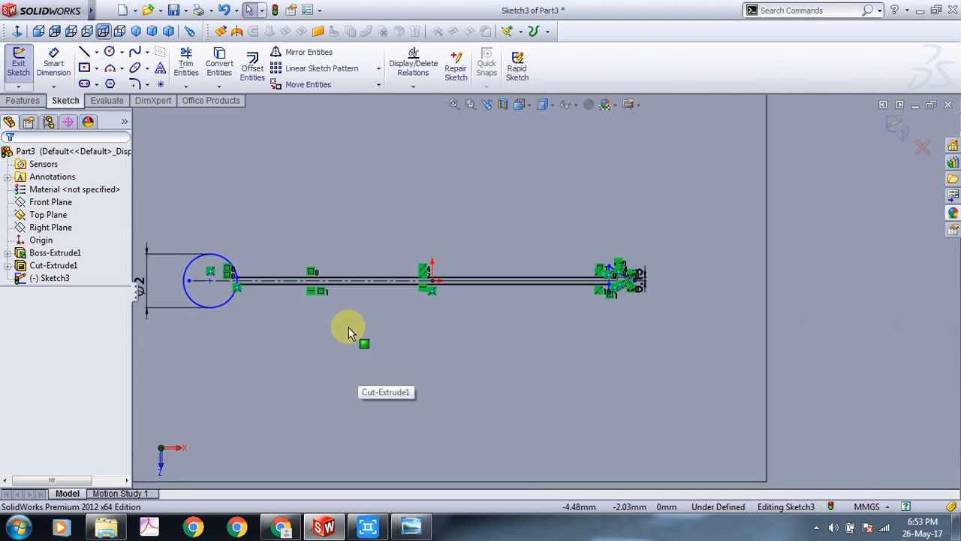
pyautogui.scroll(-1, 371, 321)
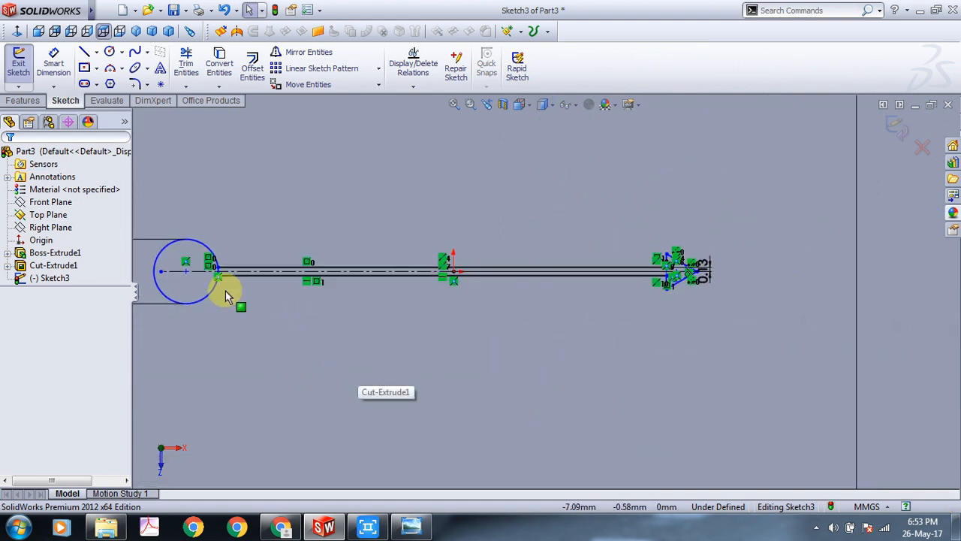
# Trim away the part of the 2 mm circle between the two channel lines using Trim to closest.
pyautogui.scroll(-3, 253, 275)
pyautogui.scroll(-1, 335, 252)
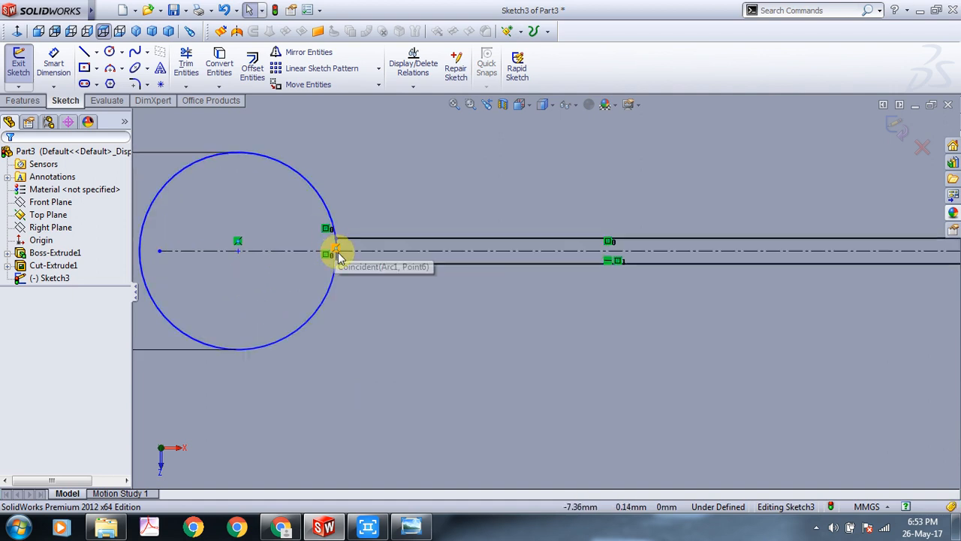
pyautogui.scroll(-3, 360, 278)
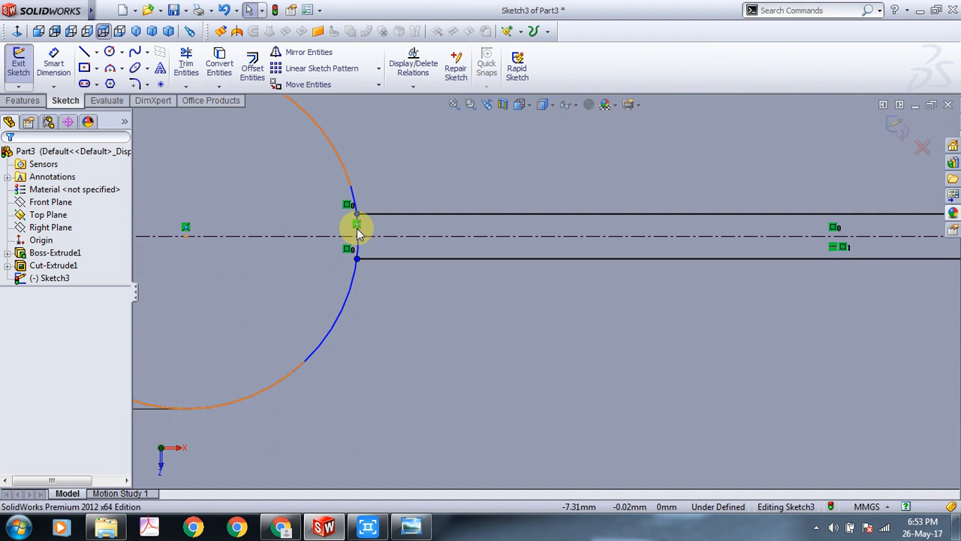
pyautogui.scroll(-3, 361, 235)
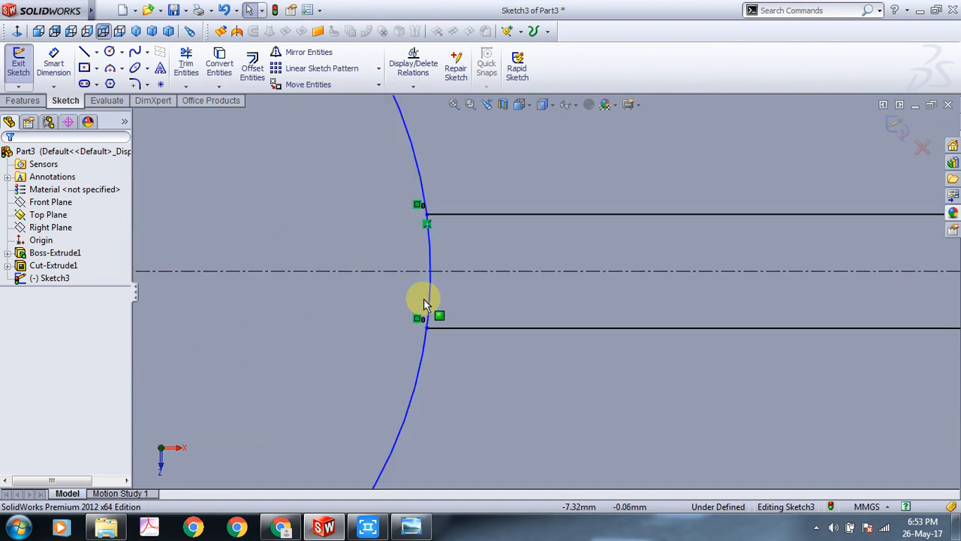
pyautogui.click(429, 228)
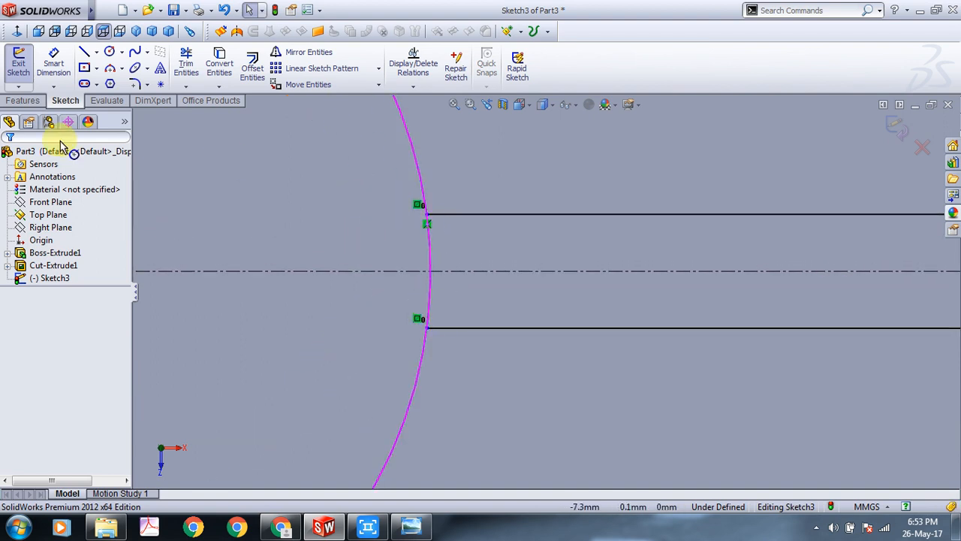
pyautogui.click(187, 63)
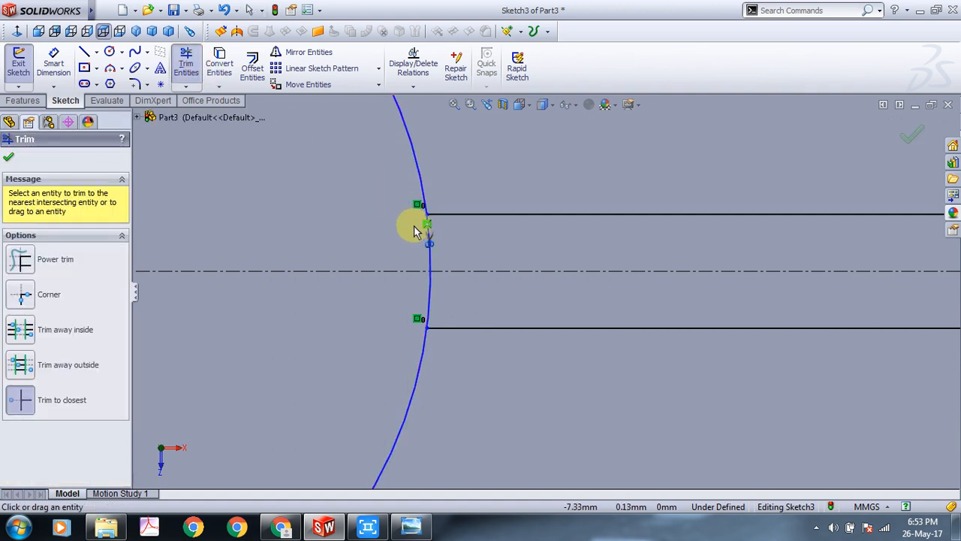
pyautogui.click(429, 250)
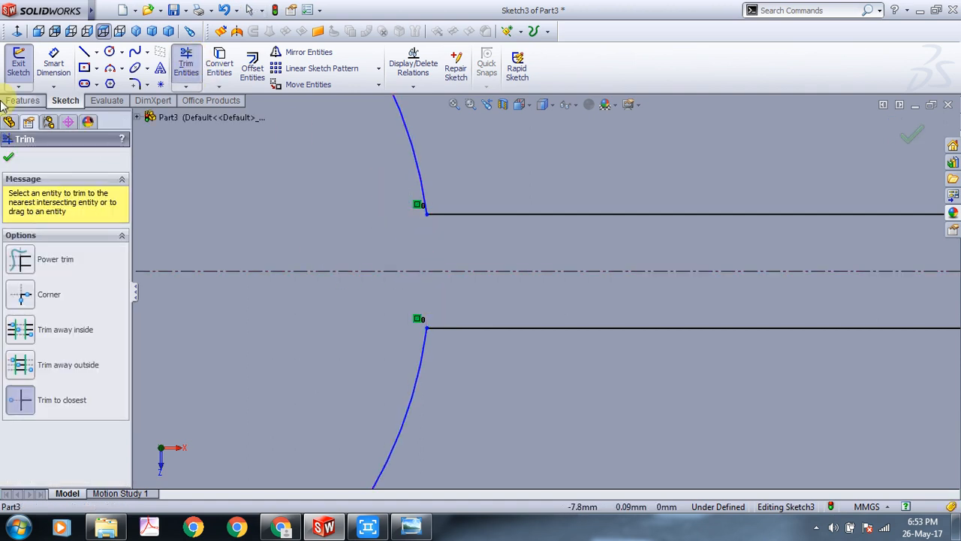
pyautogui.click(8, 157)
pyautogui.scroll(10, 477, 234)
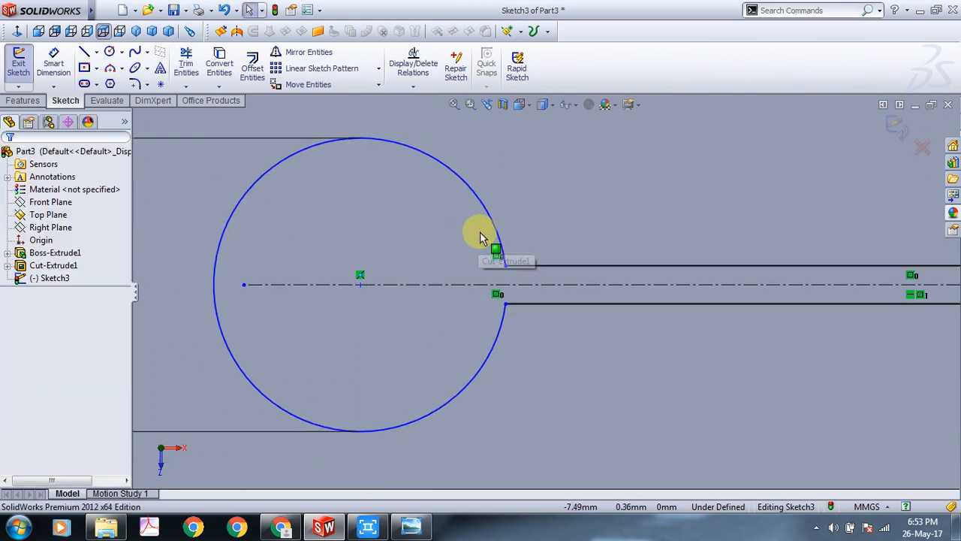
pyautogui.scroll(-5, 790, 251)
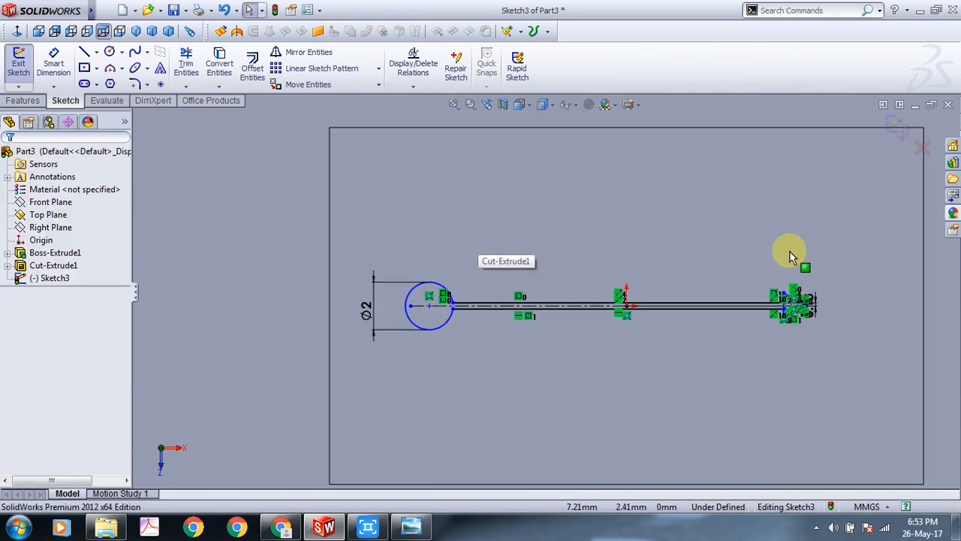
pyautogui.scroll(2, 562, 272)
pyautogui.scroll(3, 243, 229)
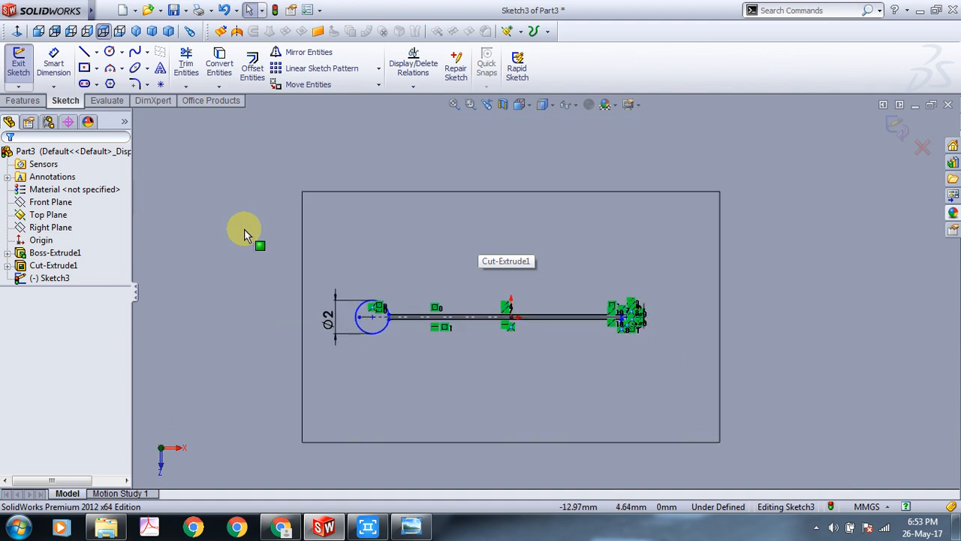
pyautogui.scroll(-3, 361, 225)
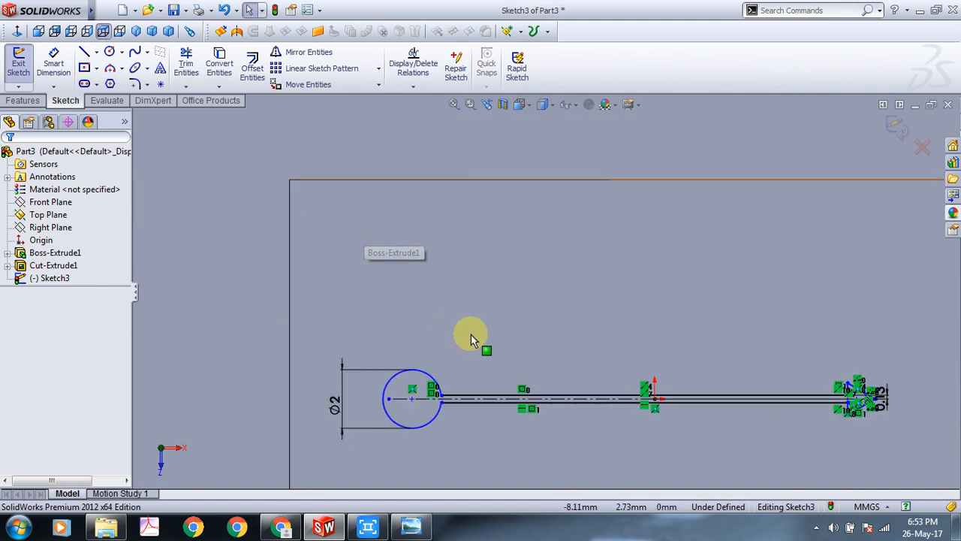
pyautogui.click(816, 529)
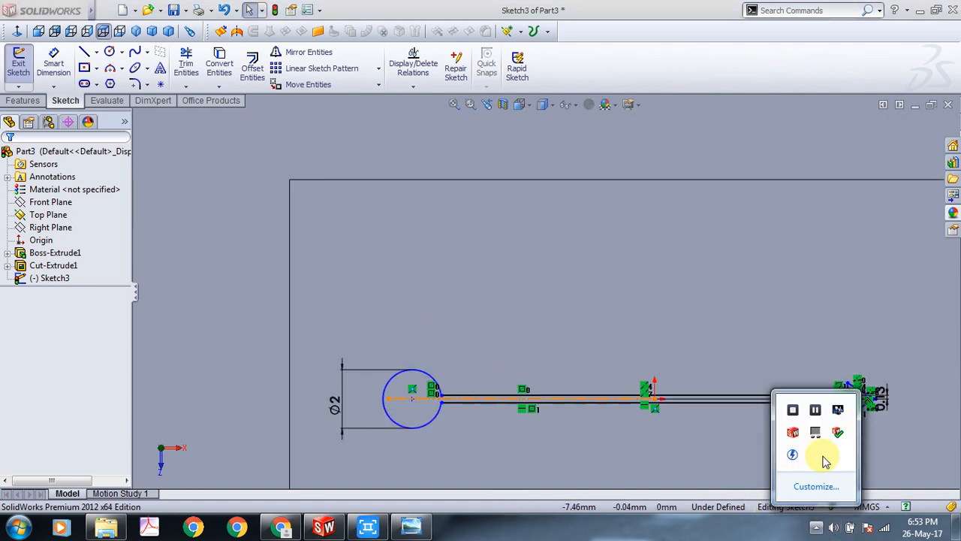
pyautogui.click(446, 312)
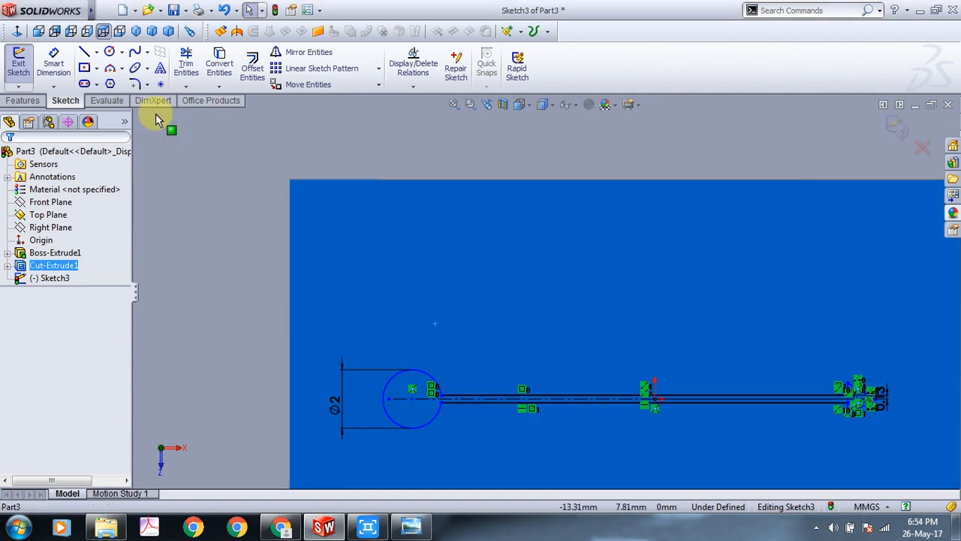
# Check the USB symbol reference image and draw a slanted line about 3.44 mm long upward from the channel's upper line, near the circle.
pyautogui.click(86, 56)
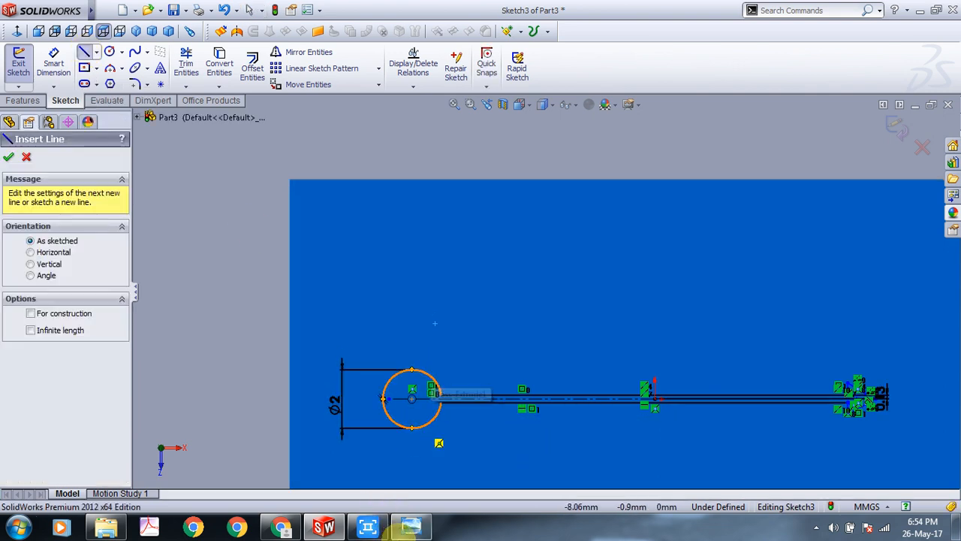
pyautogui.click(406, 527)
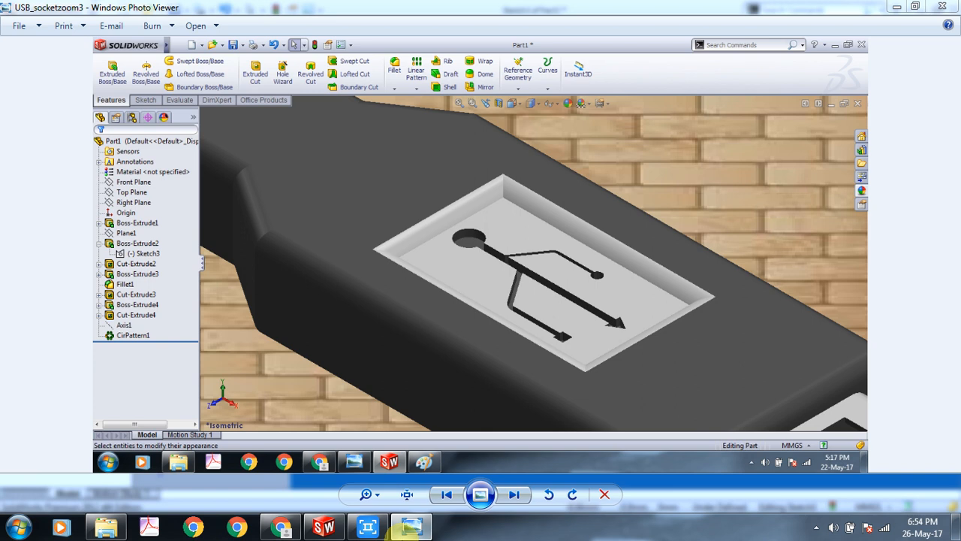
pyautogui.click(396, 531)
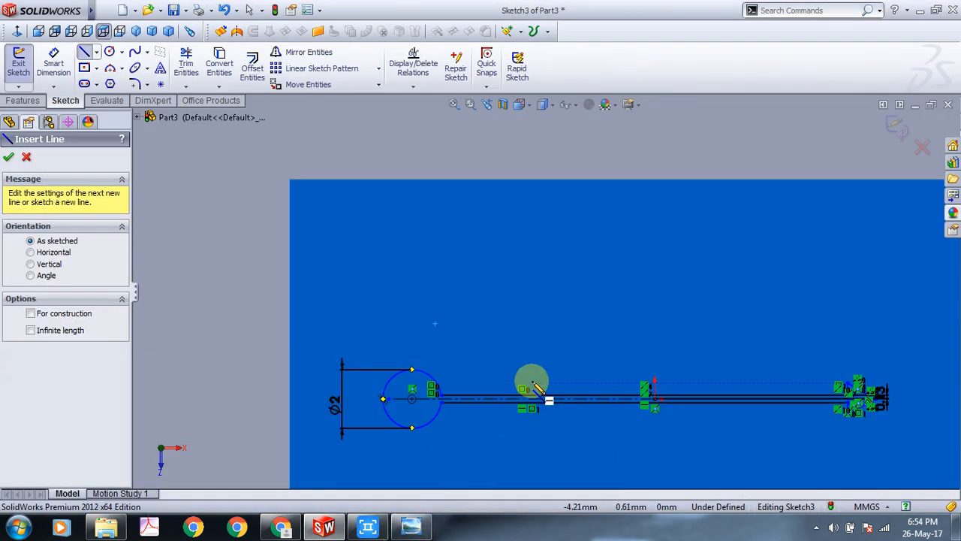
pyautogui.click(504, 395)
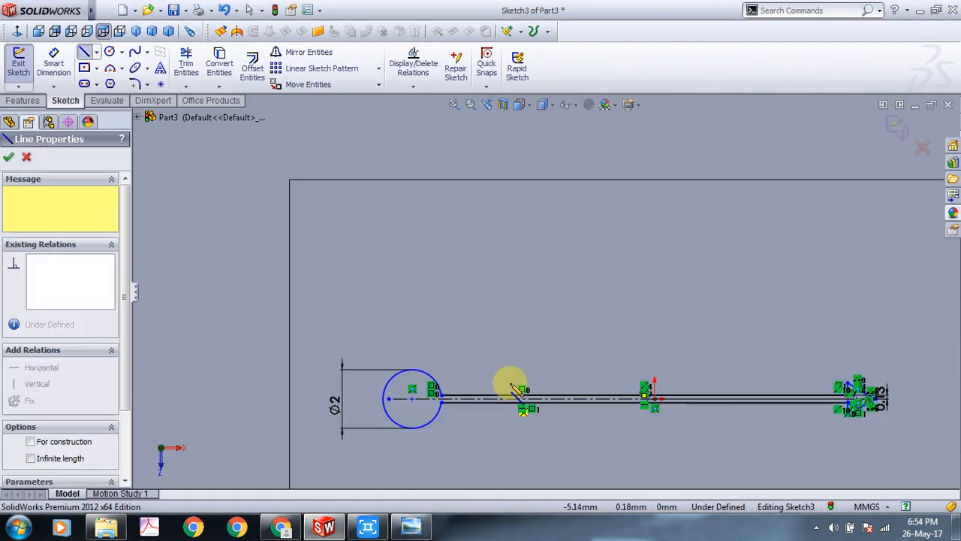
pyautogui.click(548, 305)
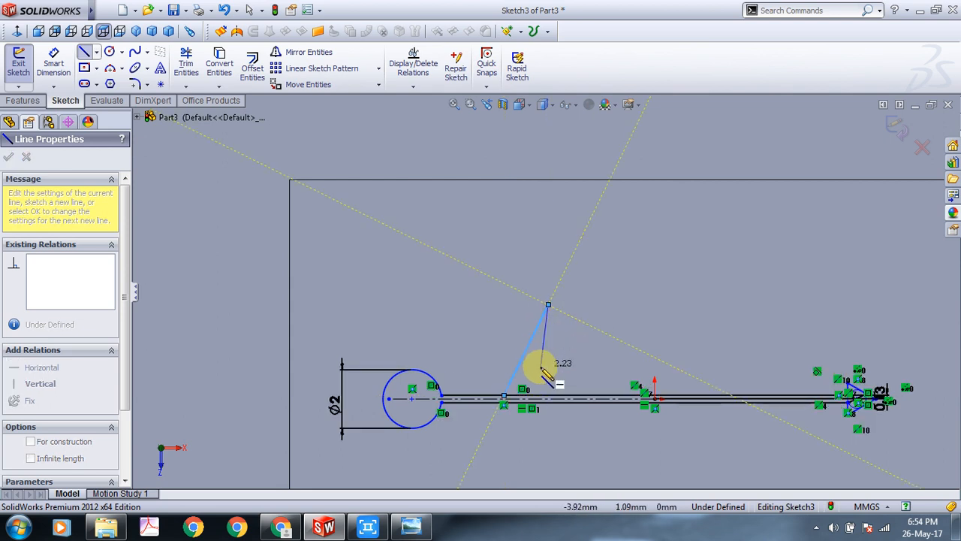
pyautogui.press('Escape')
pyautogui.press('Escape')
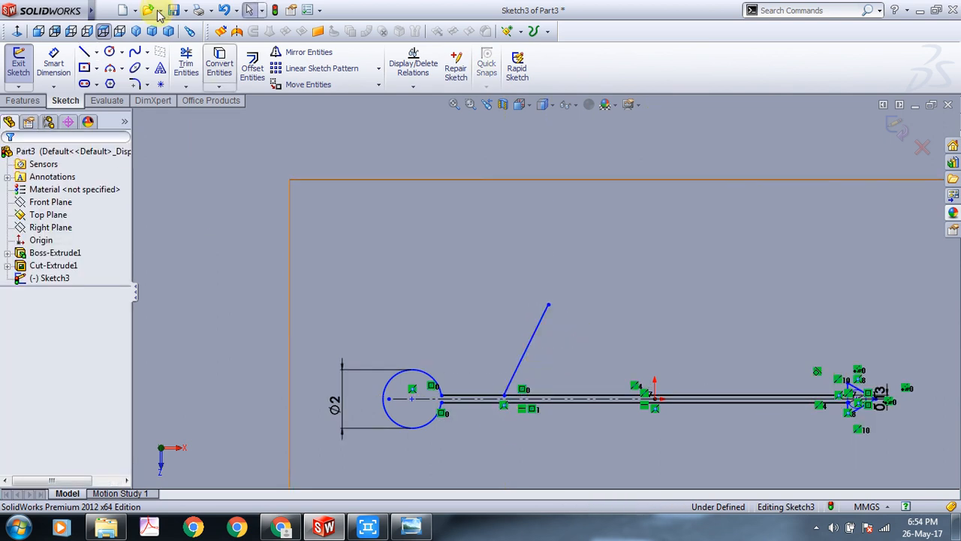
# Draw a second slanted line about 3.28 mm long from the channel's upper line, close beside the first and nearly parallel to it.
pyautogui.click(85, 51)
pyautogui.scroll(-4, 516, 385)
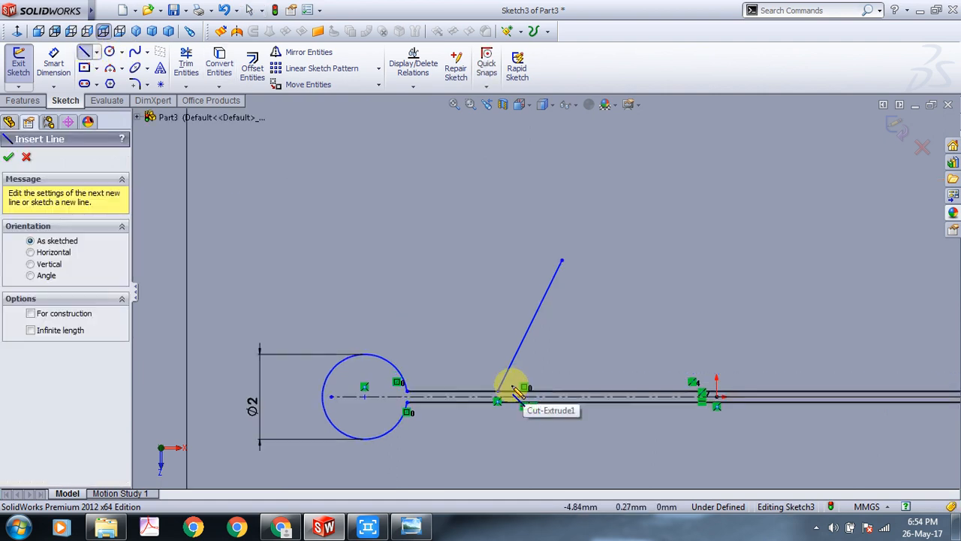
pyautogui.click(507, 385)
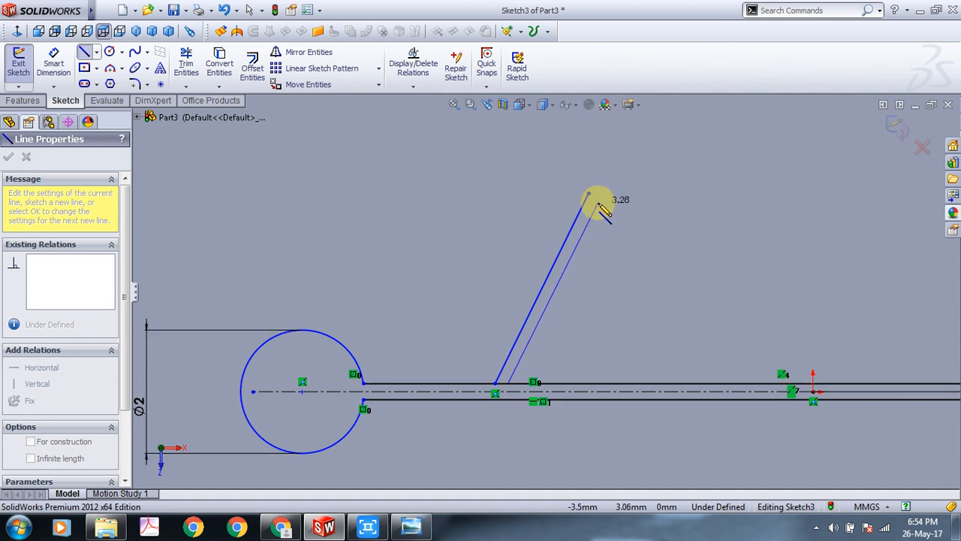
pyautogui.click(599, 203)
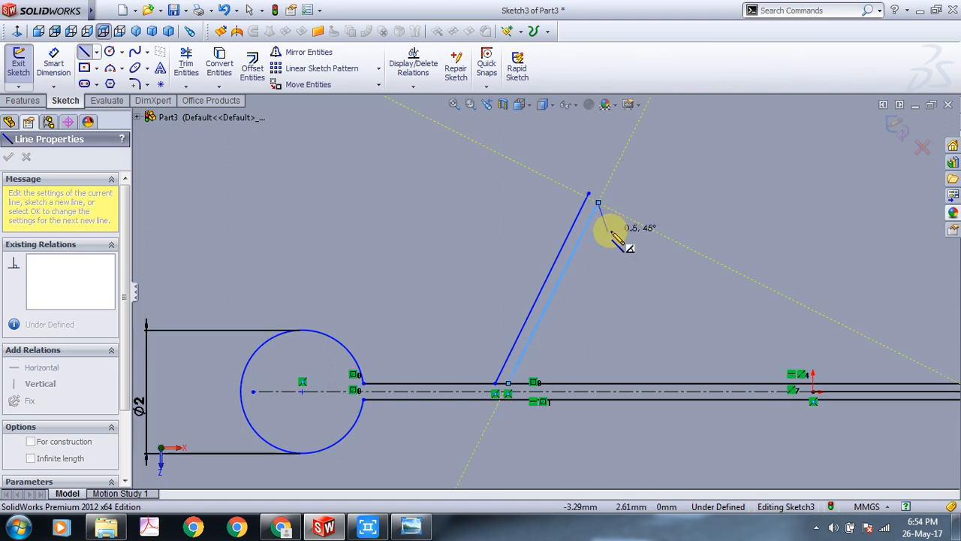
pyautogui.press('Escape')
pyautogui.scroll(3, 678, 229)
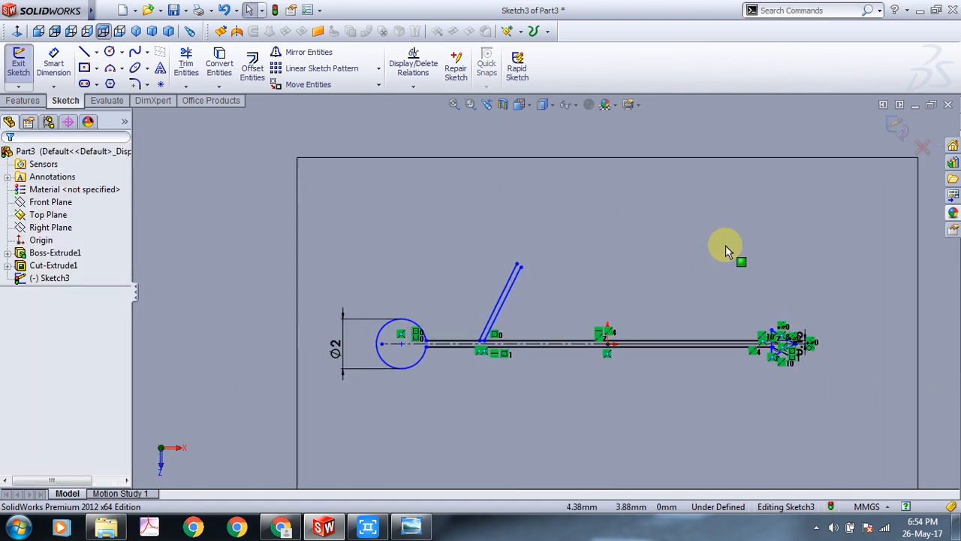
# Draw a horizontal line above the channel, starting just beyond the slanted lines' upper ends and running toward the triangle.
pyautogui.click(83, 50)
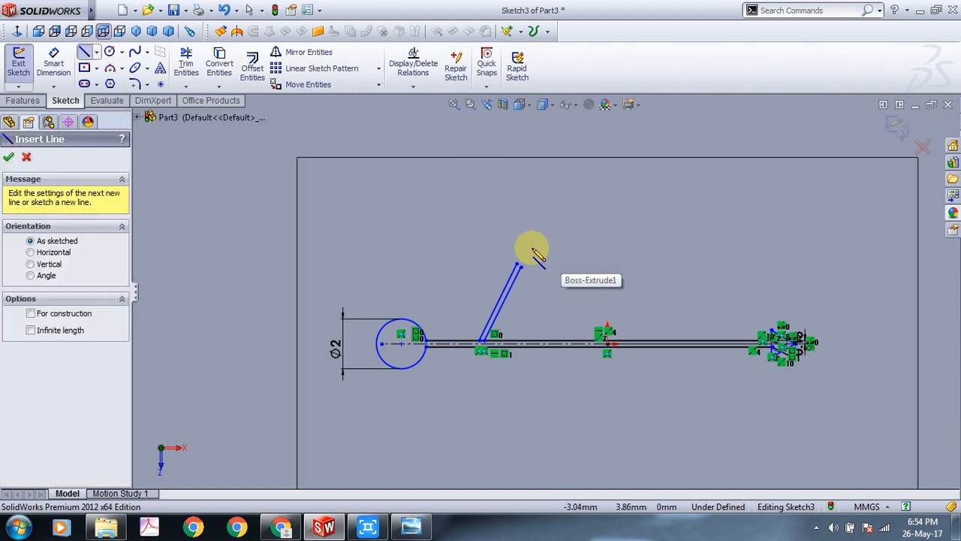
pyautogui.scroll(-2, 535, 259)
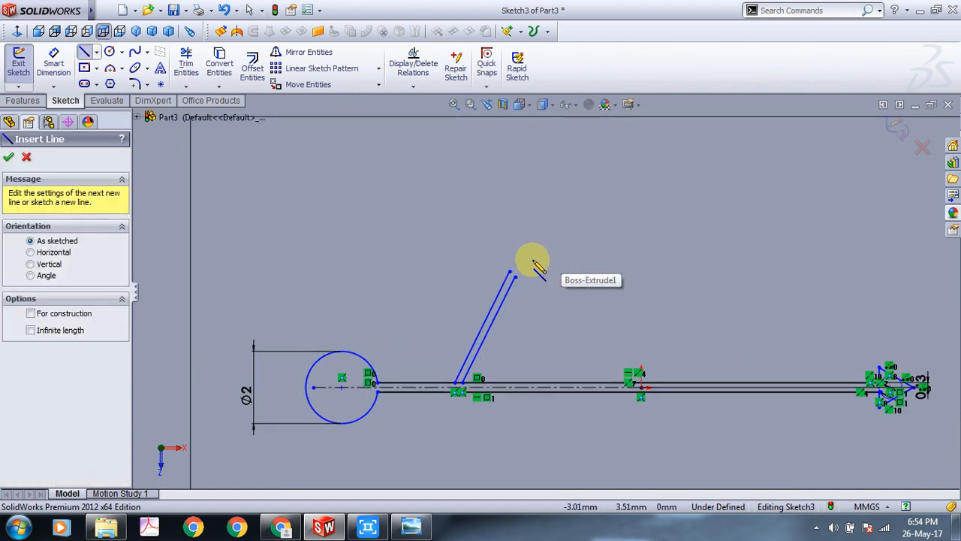
pyautogui.click(529, 256)
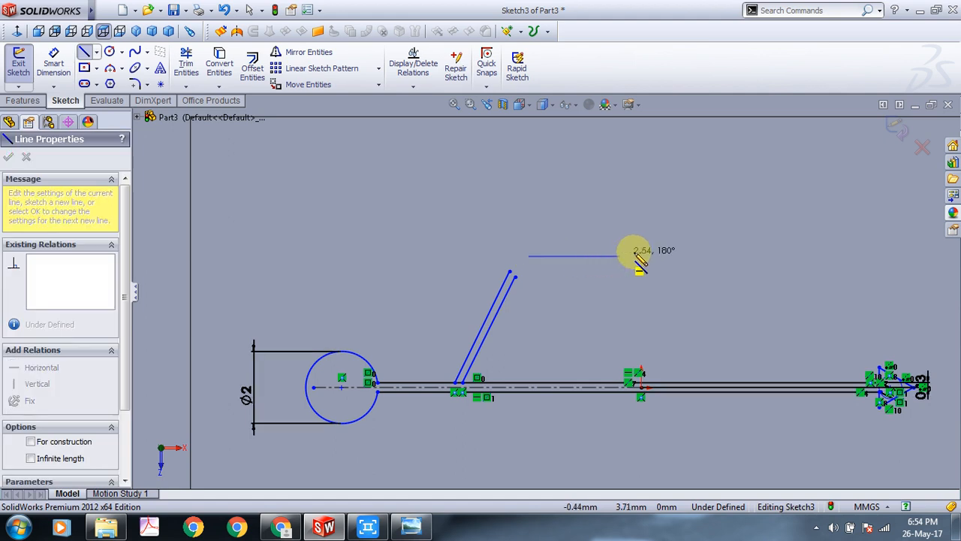
pyautogui.click(791, 257)
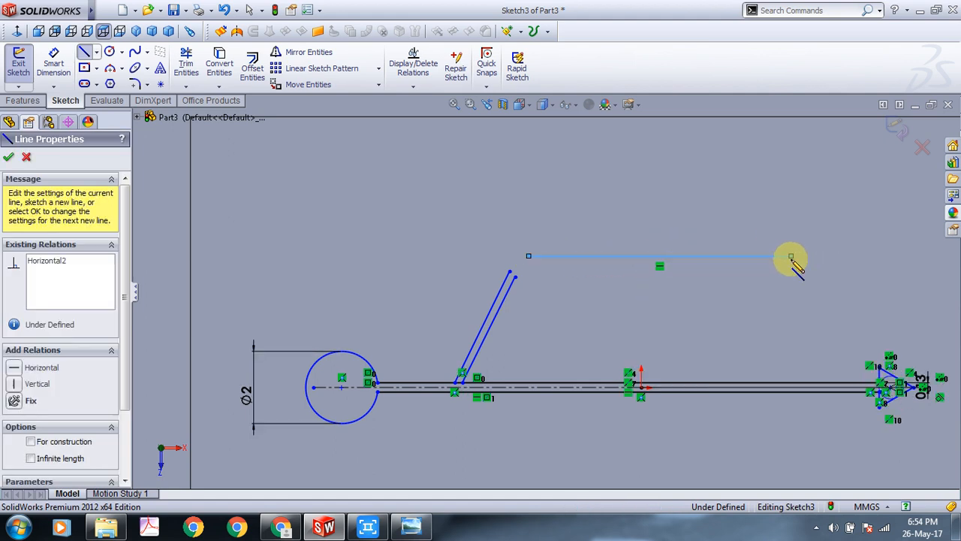
pyautogui.press('Escape')
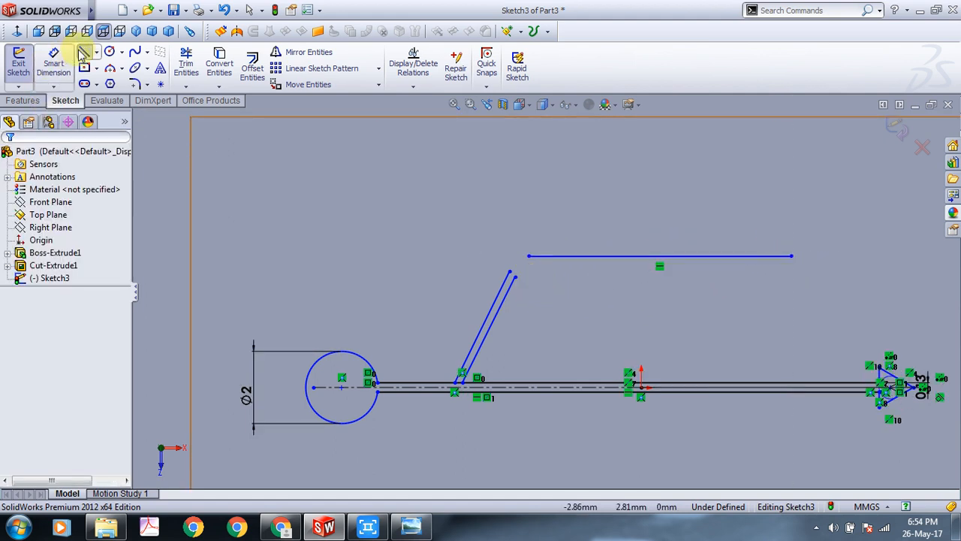
pyautogui.press('Escape')
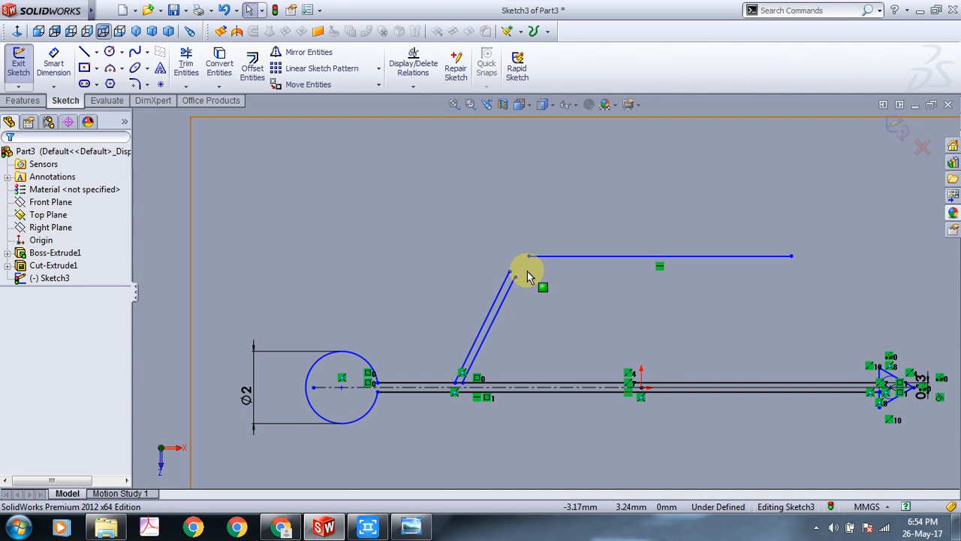
# Draw a second horizontal line just below the first branch line, with its ends aligned to that line's ends.
pyautogui.click(85, 53)
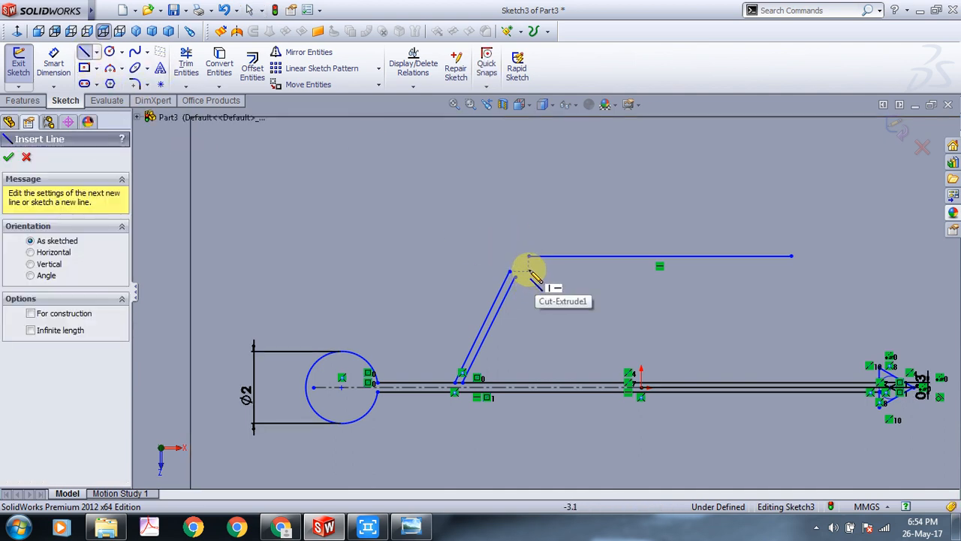
pyautogui.click(529, 270)
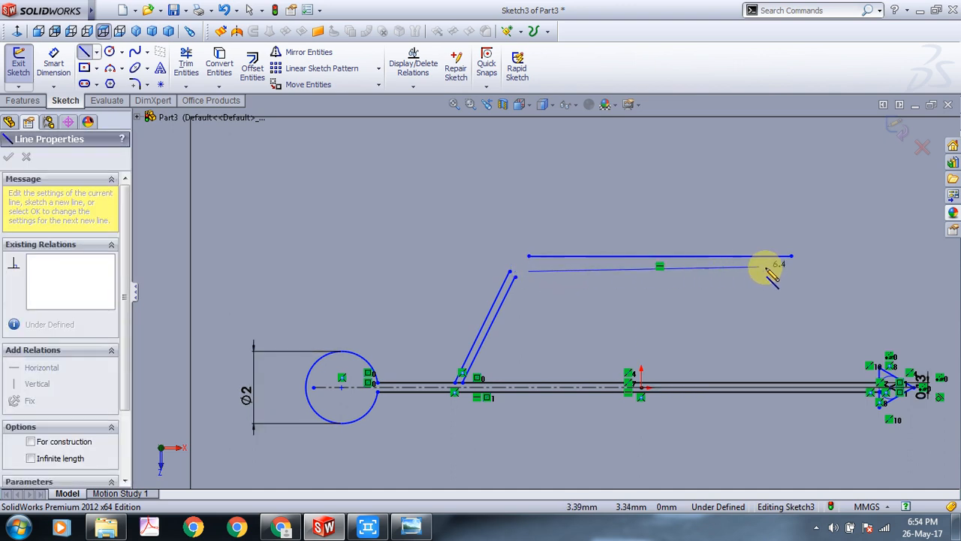
pyautogui.click(792, 270)
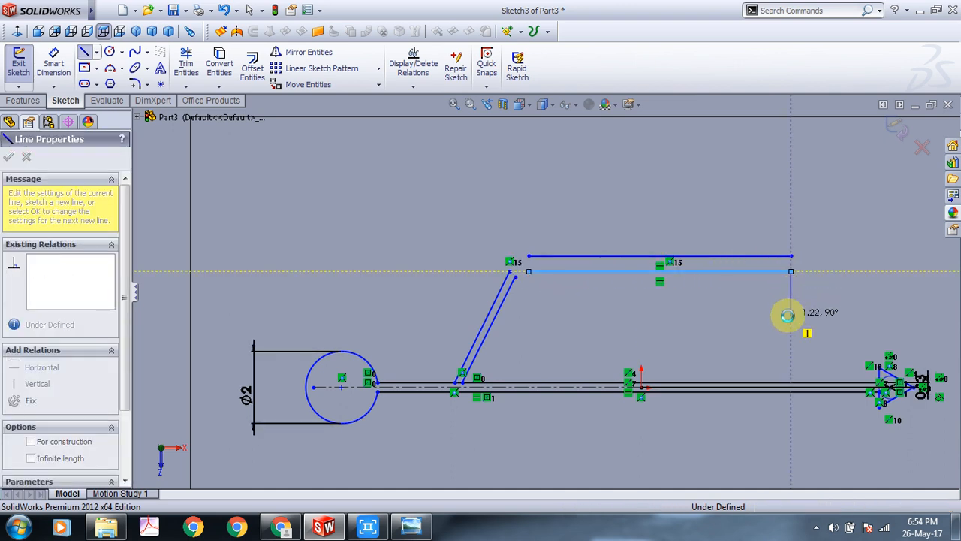
pyautogui.press('Escape')
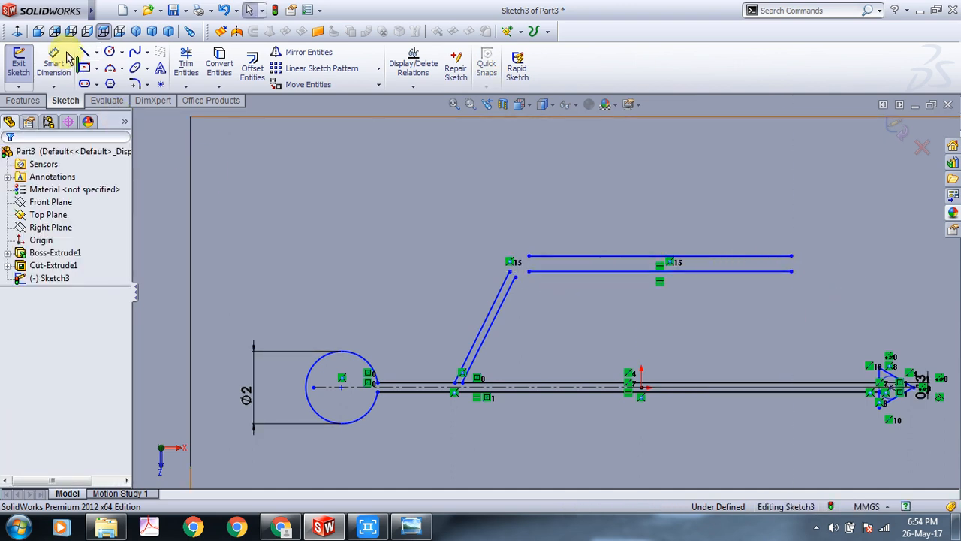
pyautogui.click(503, 304)
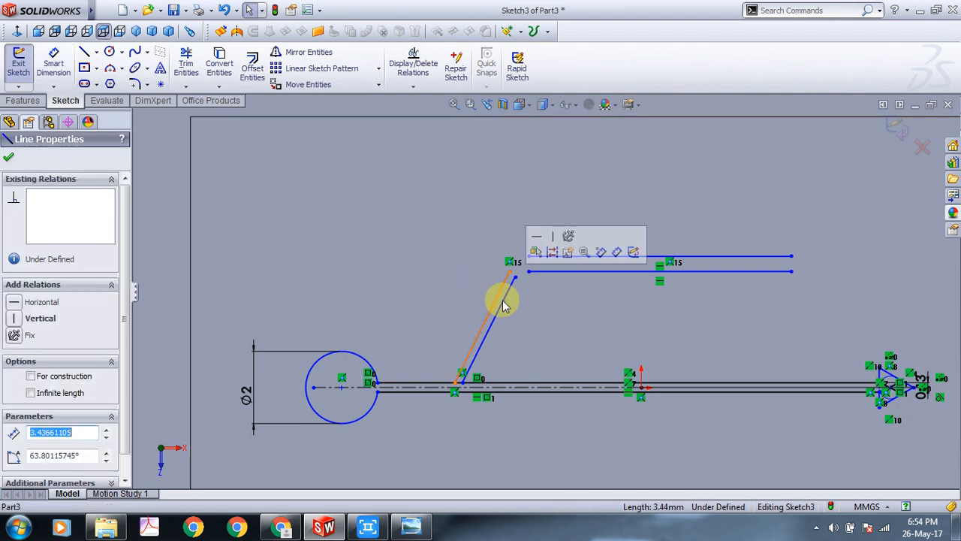
pyautogui.click(503, 300)
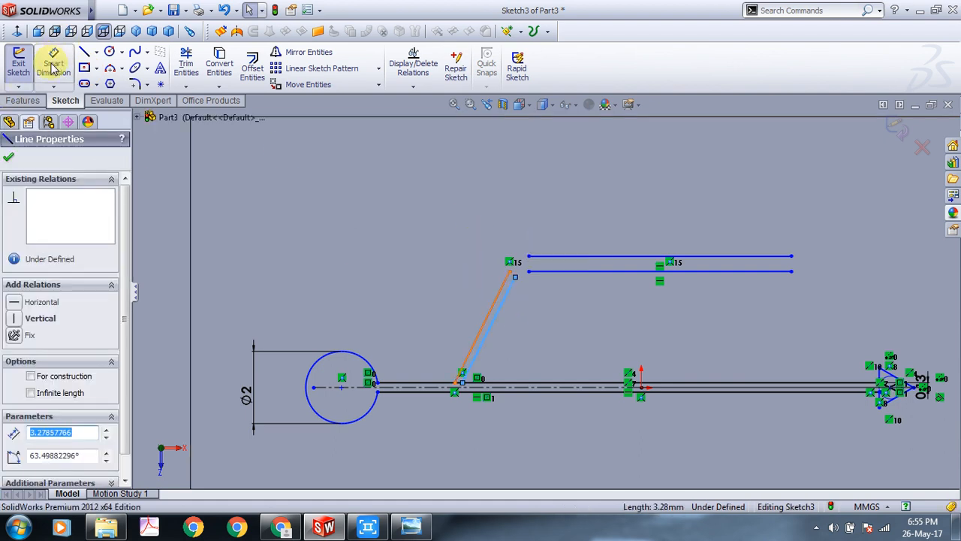
pyautogui.click(53, 64)
pyautogui.click(495, 304)
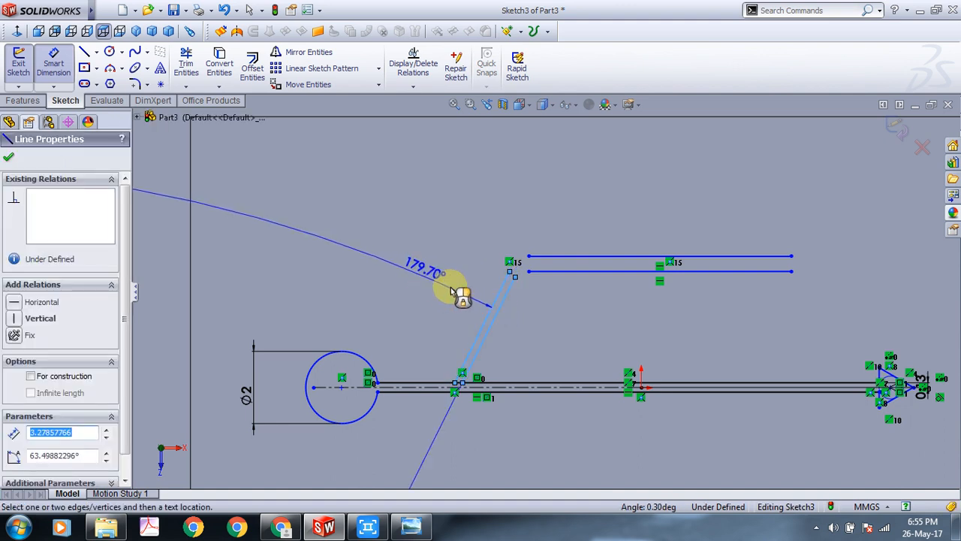
pyautogui.click(541, 217)
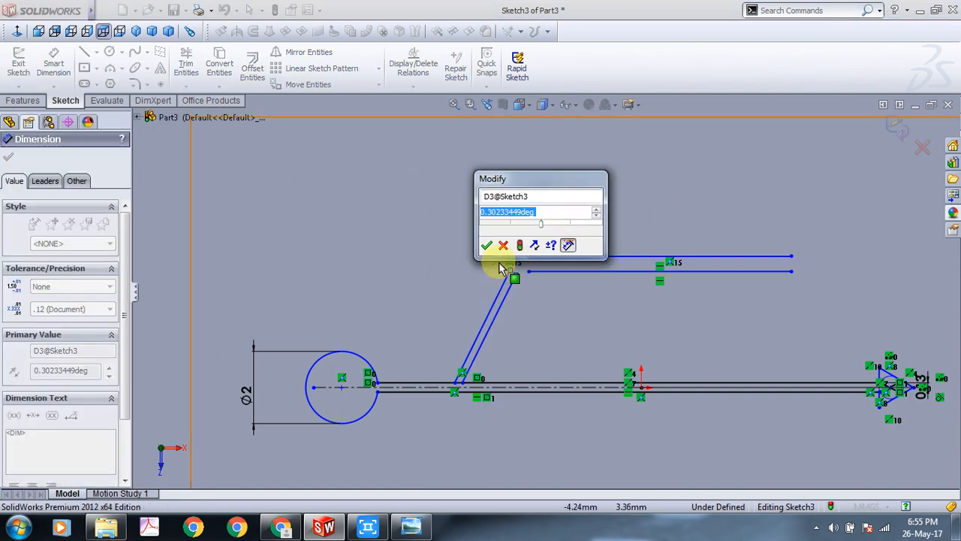
pyautogui.click(817, 527)
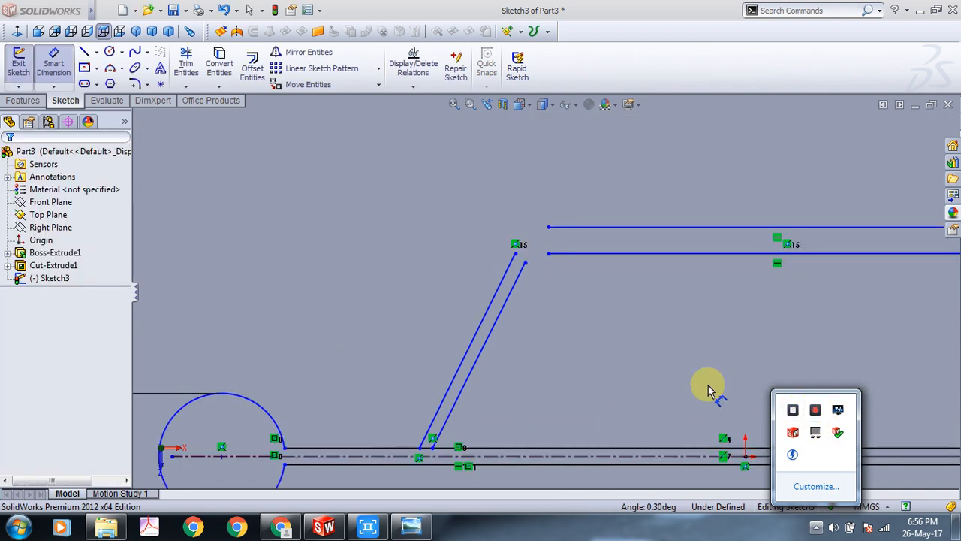
pyautogui.click(707, 386)
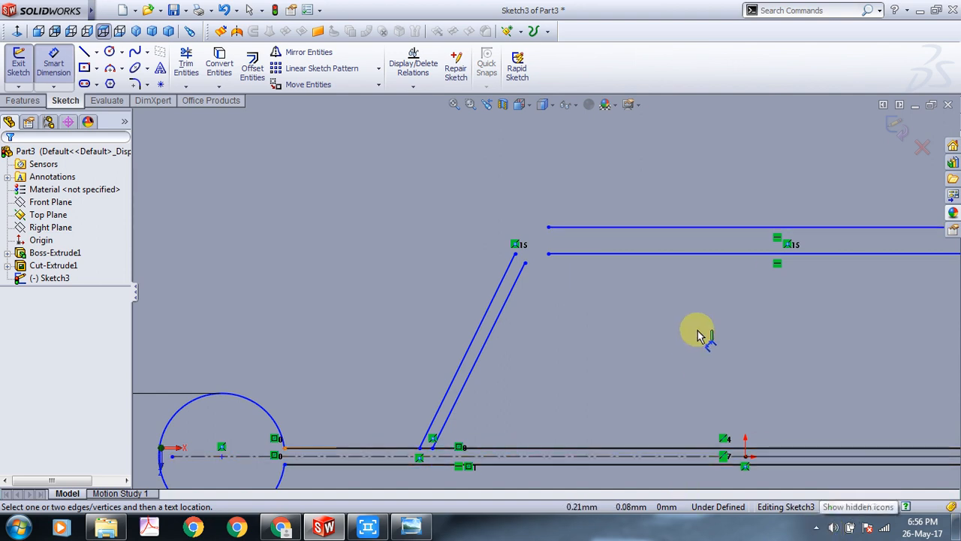
# Dimension the spacing between the two horizontal branch lines above the channel and set it to 0.3 mm.
pyautogui.scroll(2, 872, 274)
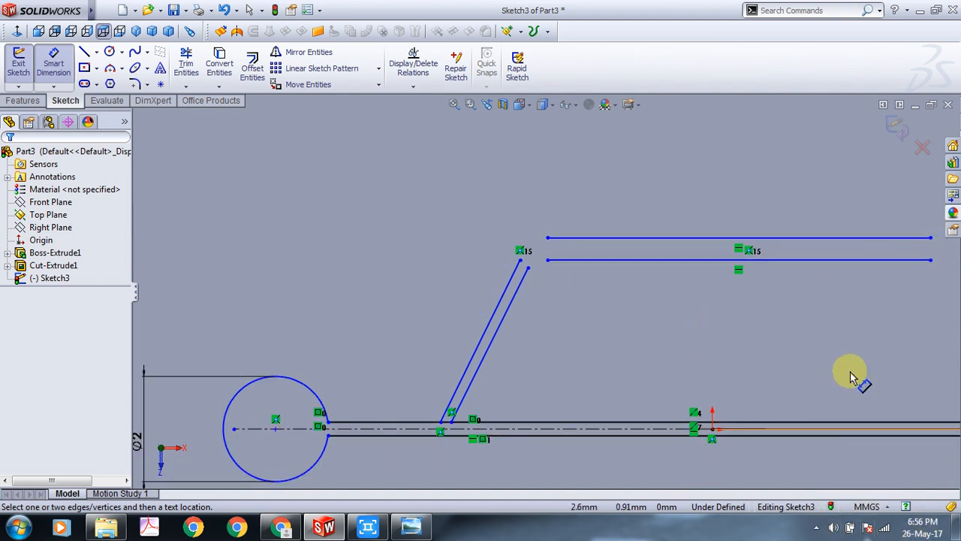
pyautogui.scroll(-3, 827, 370)
pyautogui.scroll(1, 510, 322)
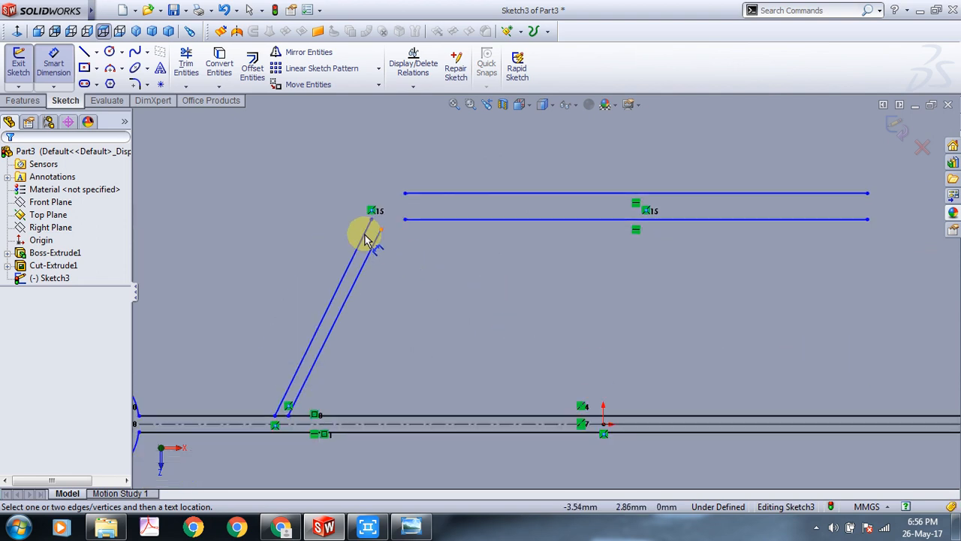
pyautogui.click(463, 194)
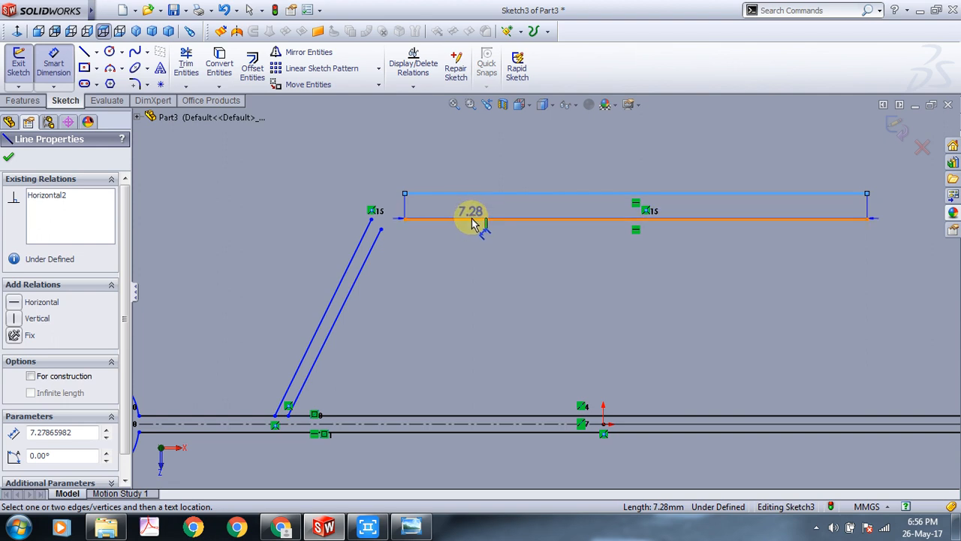
pyautogui.click(471, 220)
pyautogui.click(279, 208)
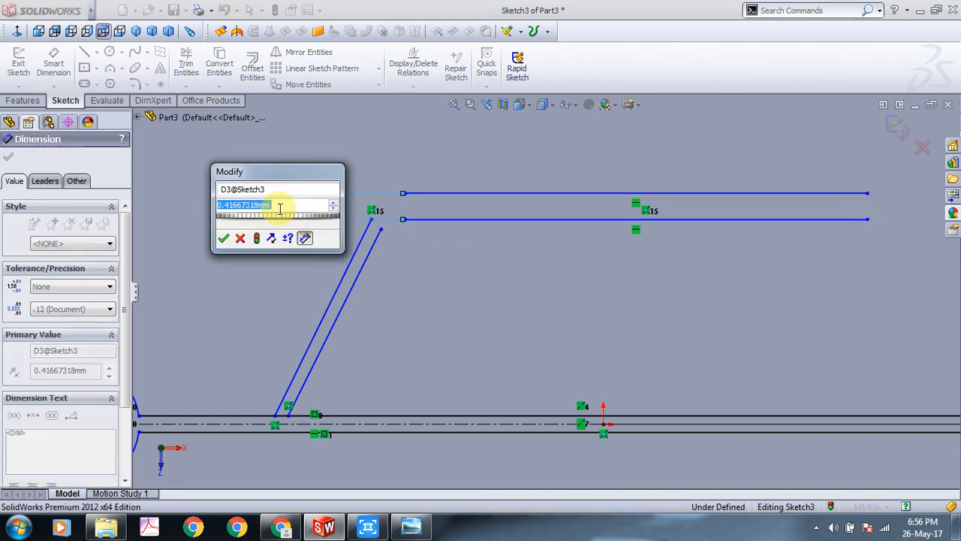
pyautogui.write('0.3')
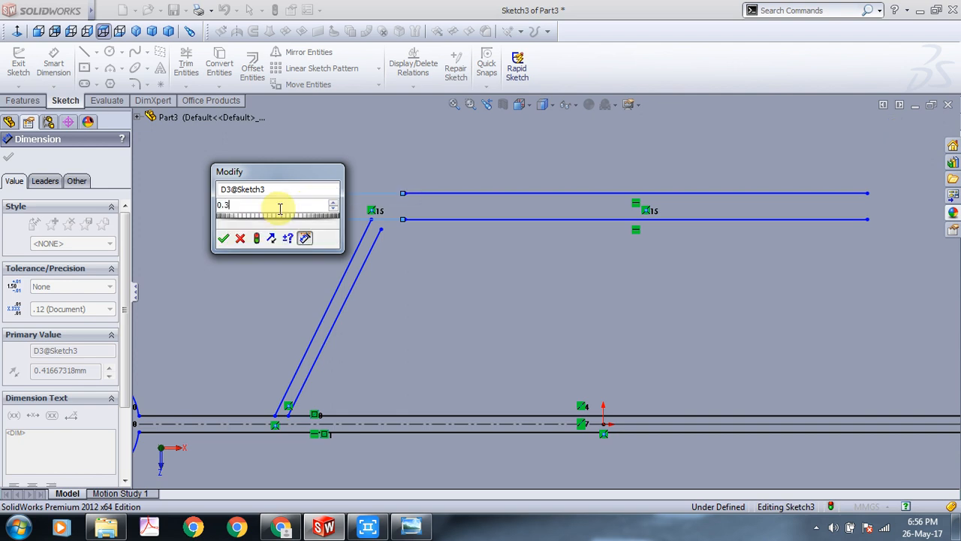
pyautogui.press('Return')
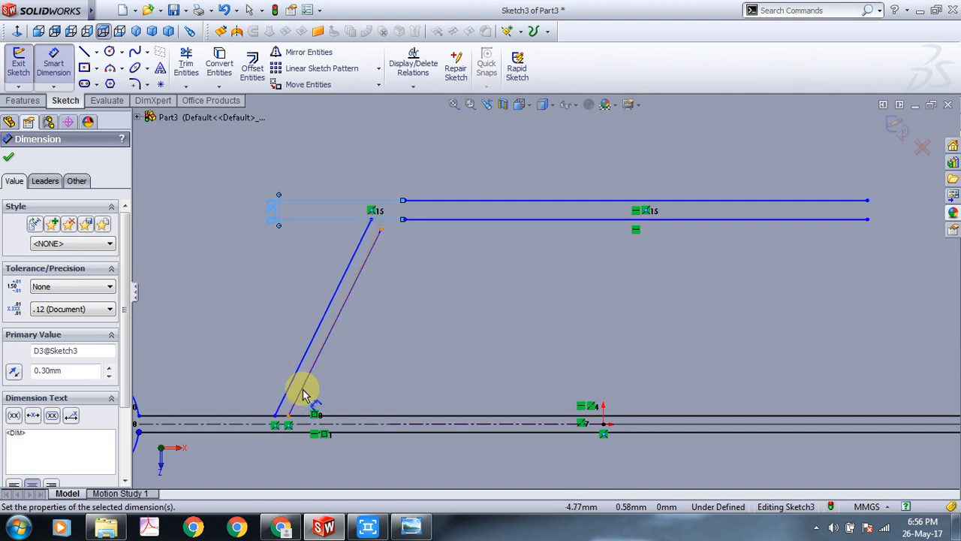
# Join the inner slanted line to the lower branch line and the outer slanted line to the upper one with three-point arcs.
pyautogui.click(111, 70)
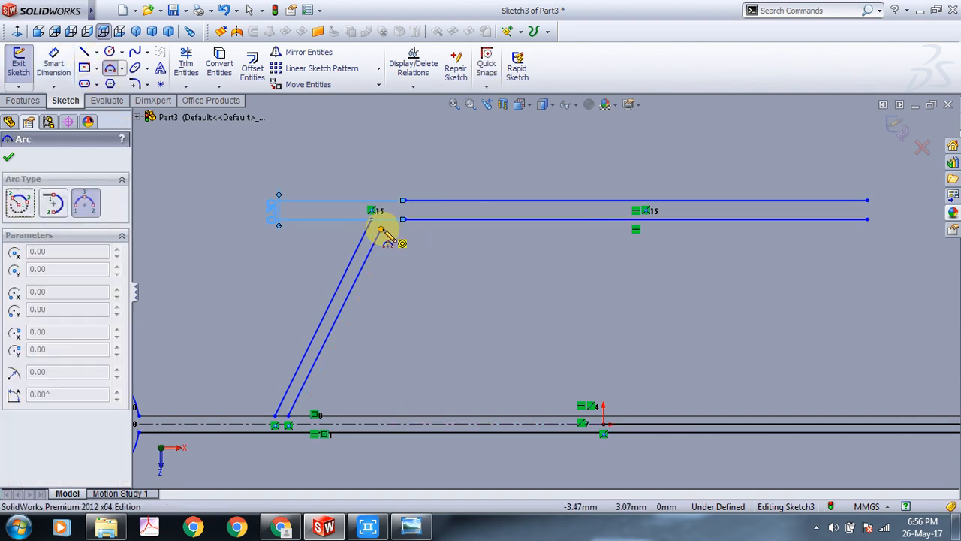
pyautogui.click(382, 229)
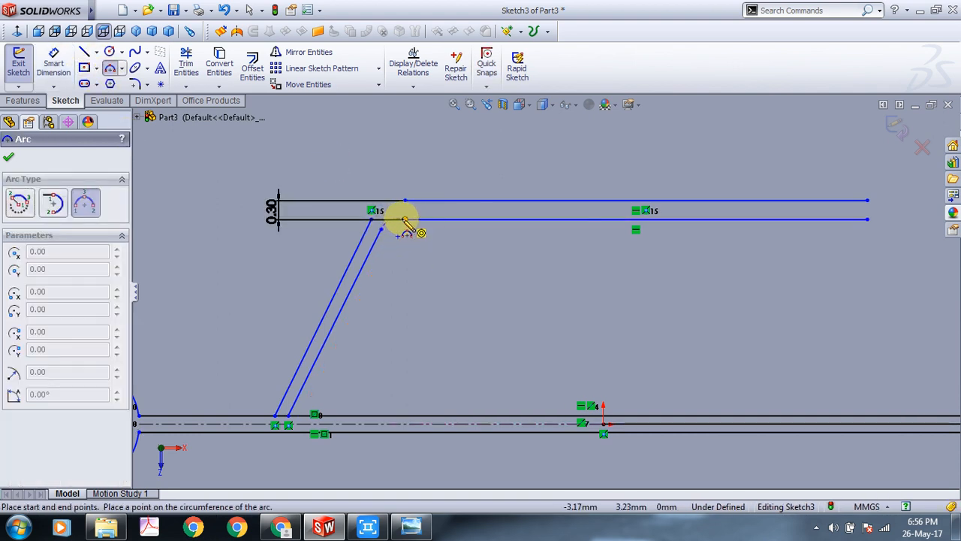
pyautogui.click(405, 219)
pyautogui.click(394, 227)
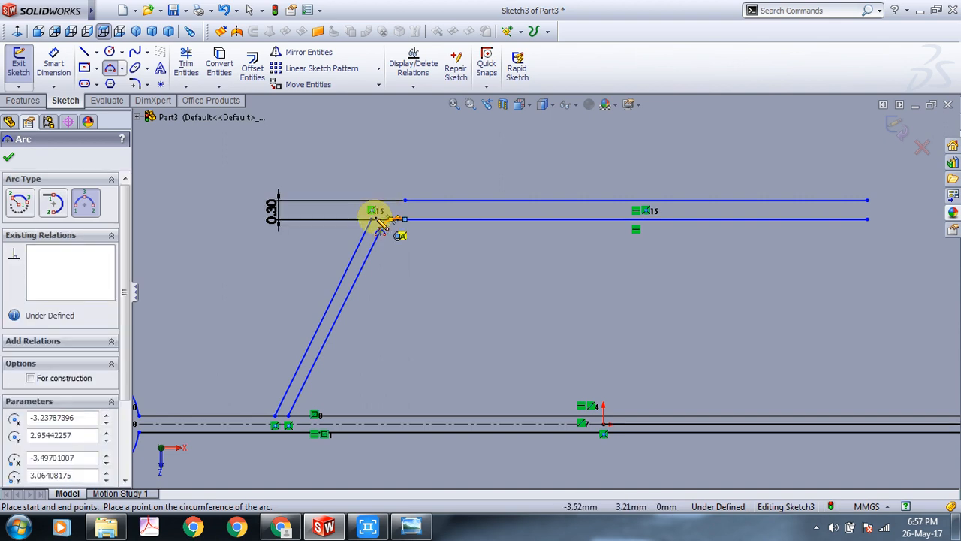
pyautogui.click(374, 219)
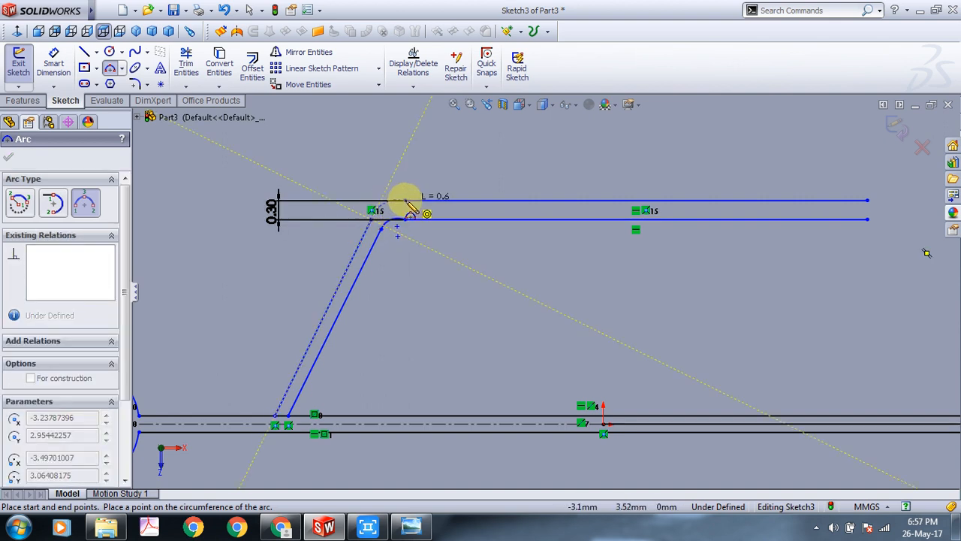
pyautogui.click(398, 200)
pyautogui.click(380, 209)
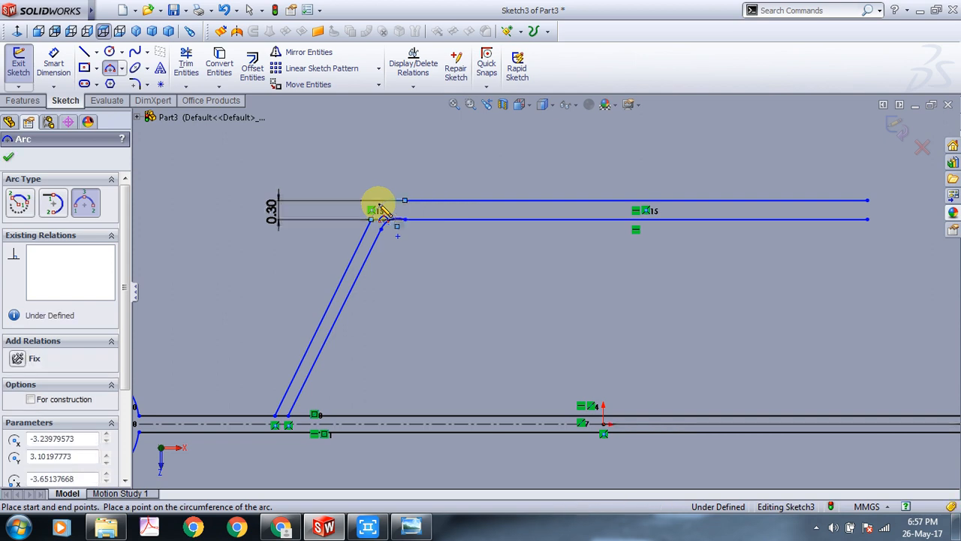
# Dimension the upper horizontal branch line and set its length to 4.8 mm.
pyautogui.scroll(-3, 420, 236)
pyautogui.scroll(4, 454, 235)
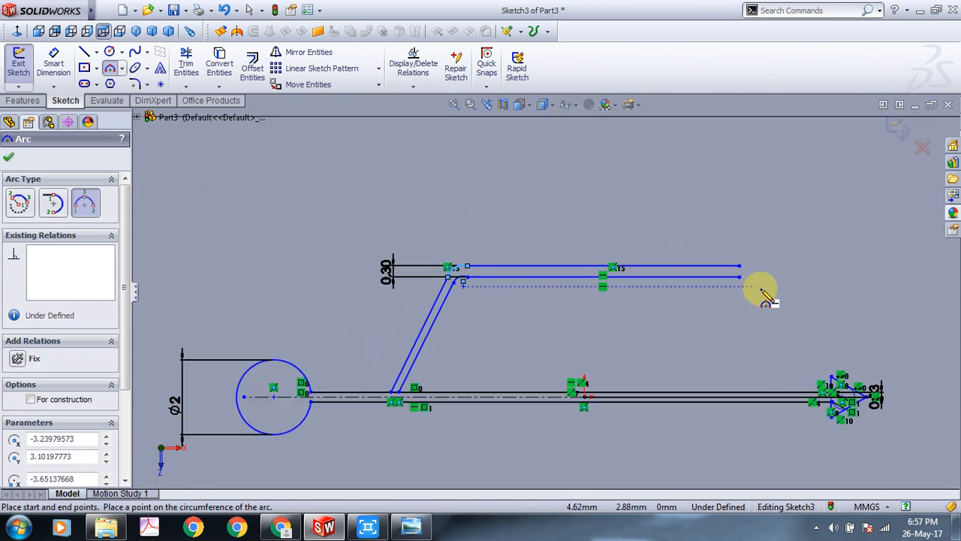
pyautogui.scroll(1, 769, 278)
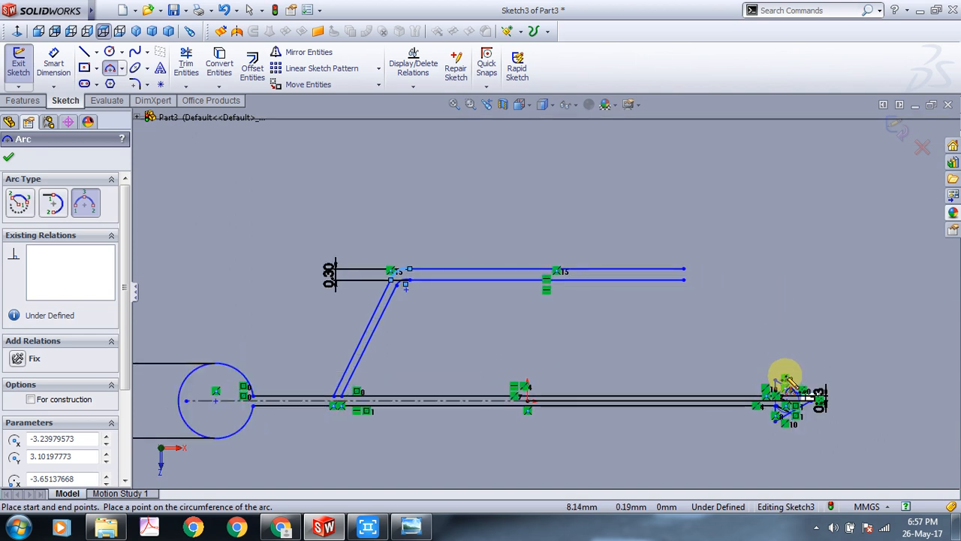
pyautogui.scroll(2, 633, 301)
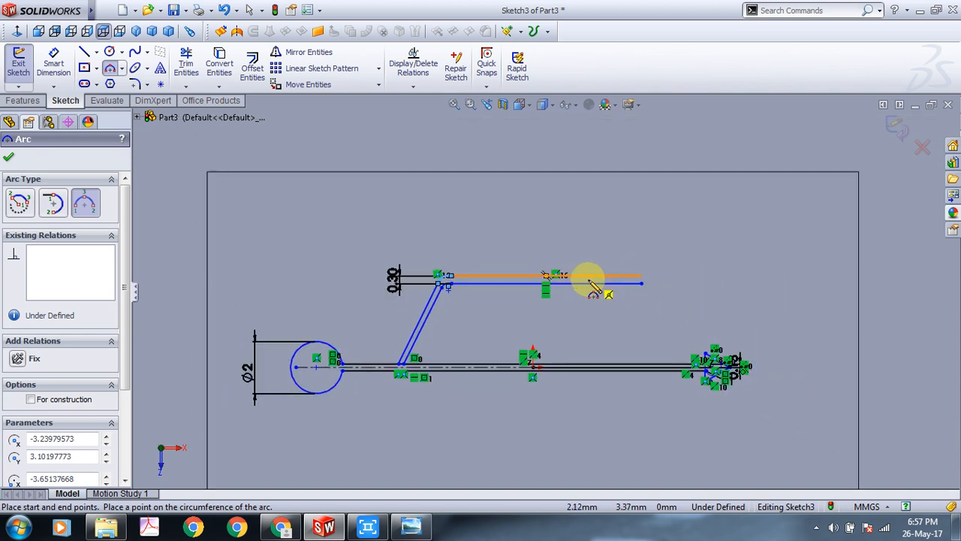
pyautogui.click(53, 62)
pyautogui.click(517, 277)
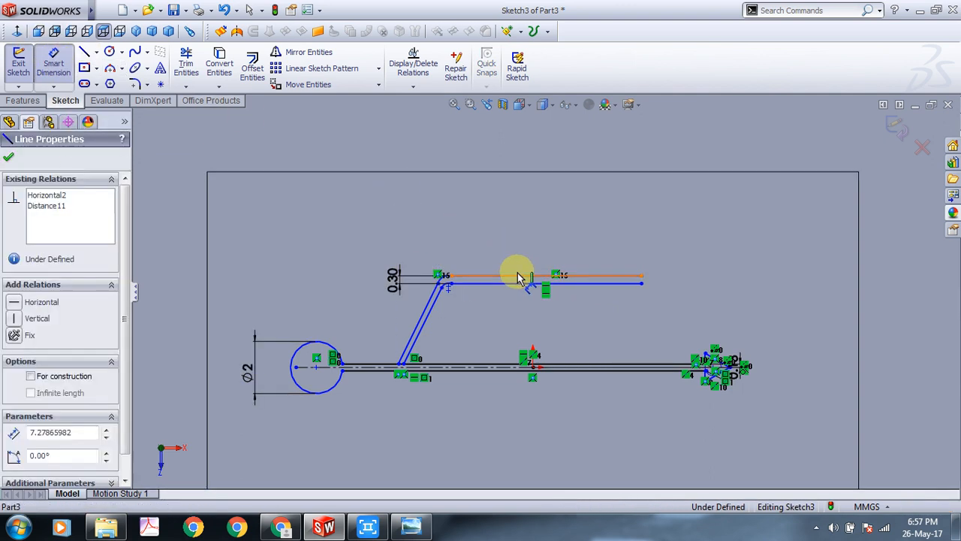
pyautogui.click(534, 225)
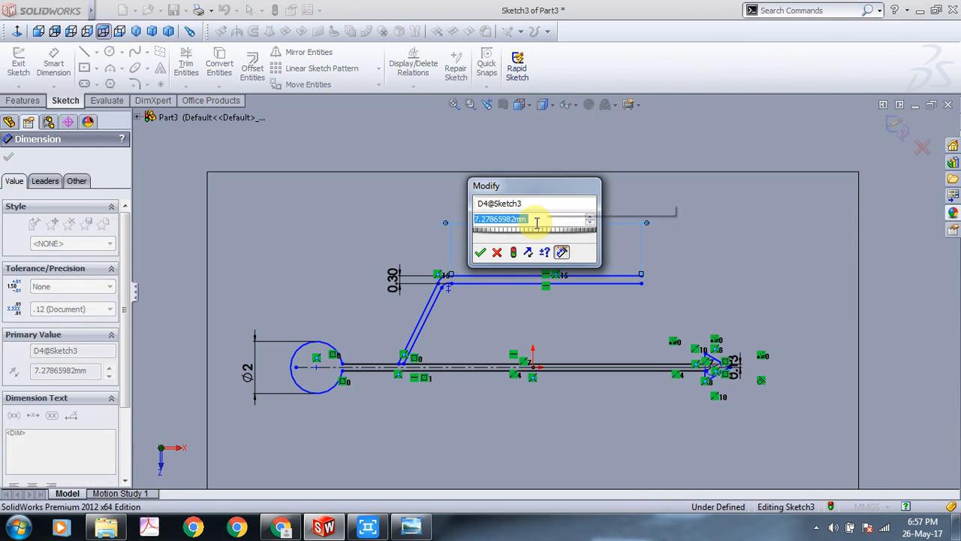
pyautogui.write('4')
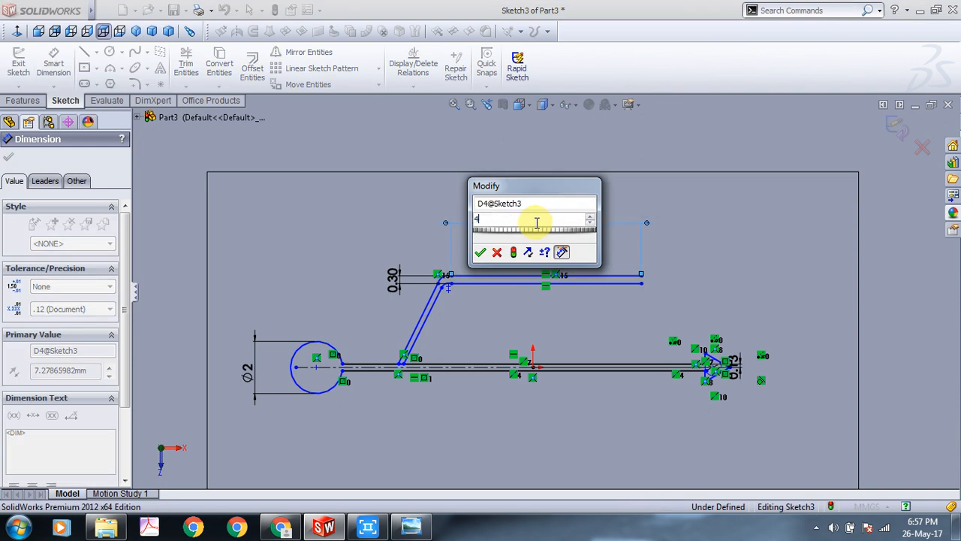
pyautogui.write('.8')
pyautogui.press('Return')
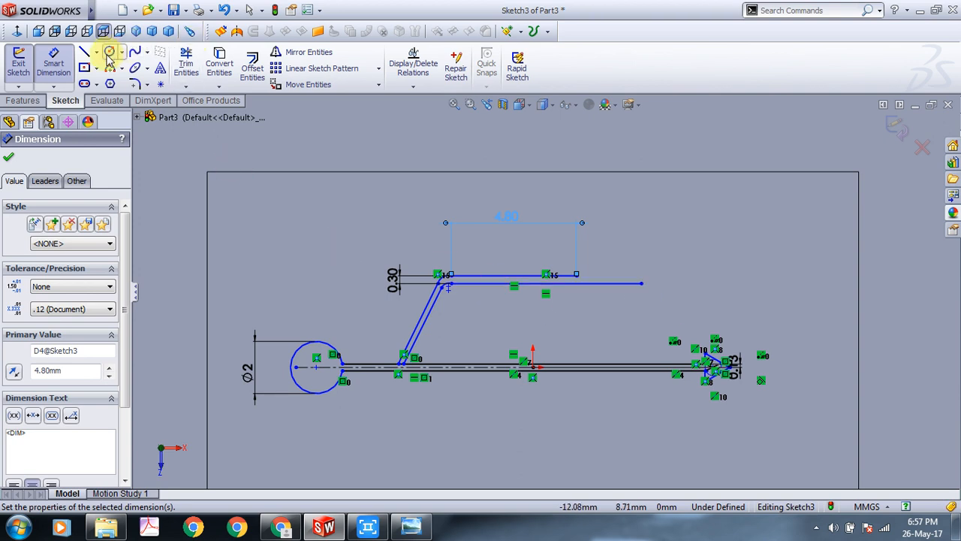
pyautogui.click(8, 161)
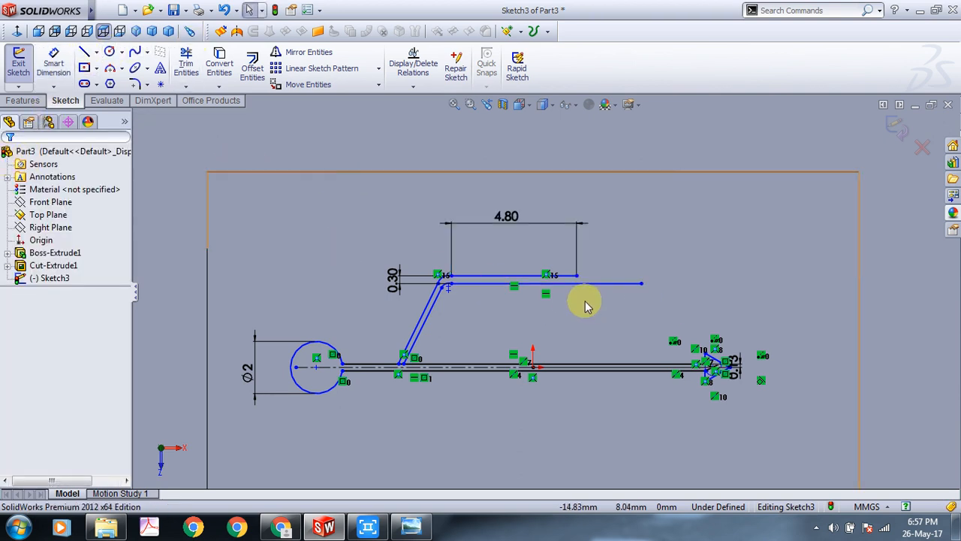
# Add an Equal relation between the upper and lower horizontal branch lines.
pyautogui.scroll(-1, 530, 279)
pyautogui.scroll(-2, 533, 287)
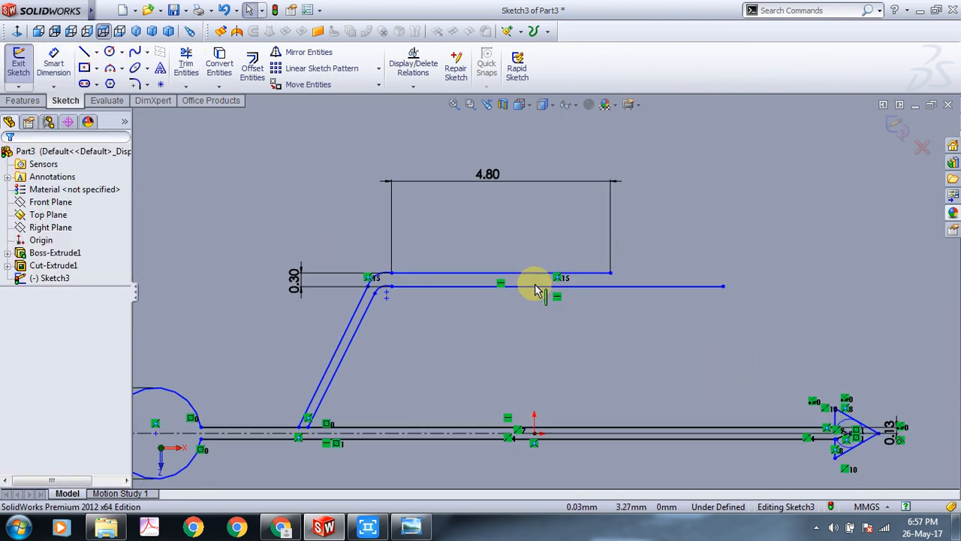
pyautogui.click(487, 270)
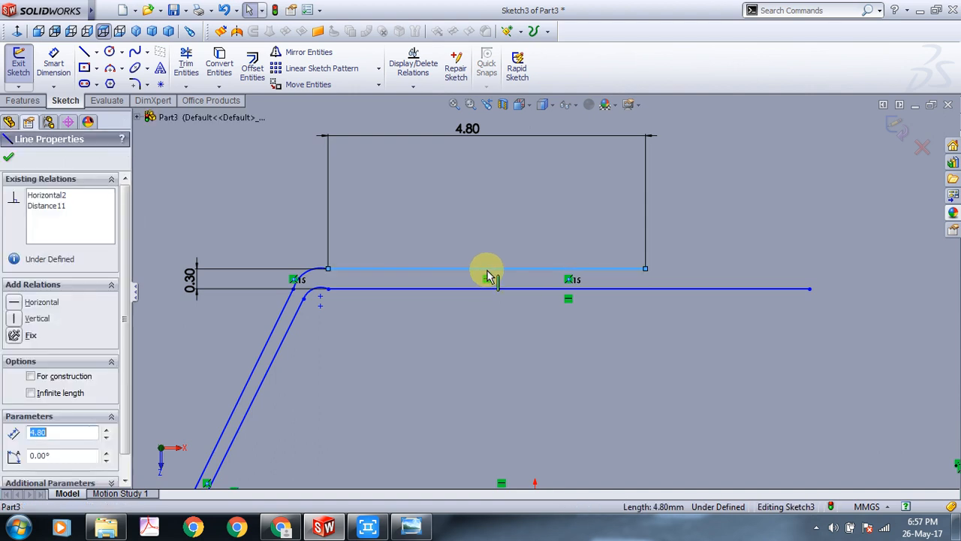
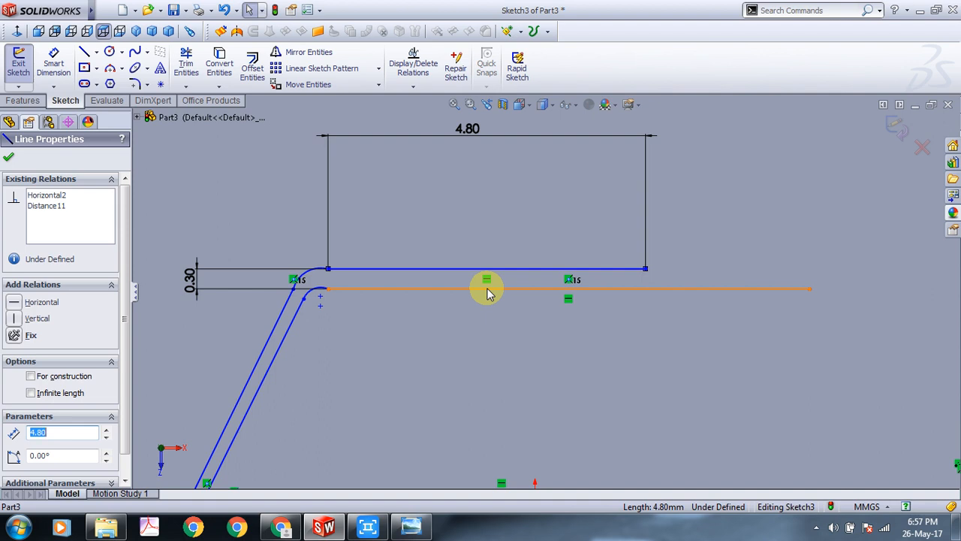
pyautogui.keyDown('ctrl'); pyautogui.click(486, 290); pyautogui.keyUp('ctrl')
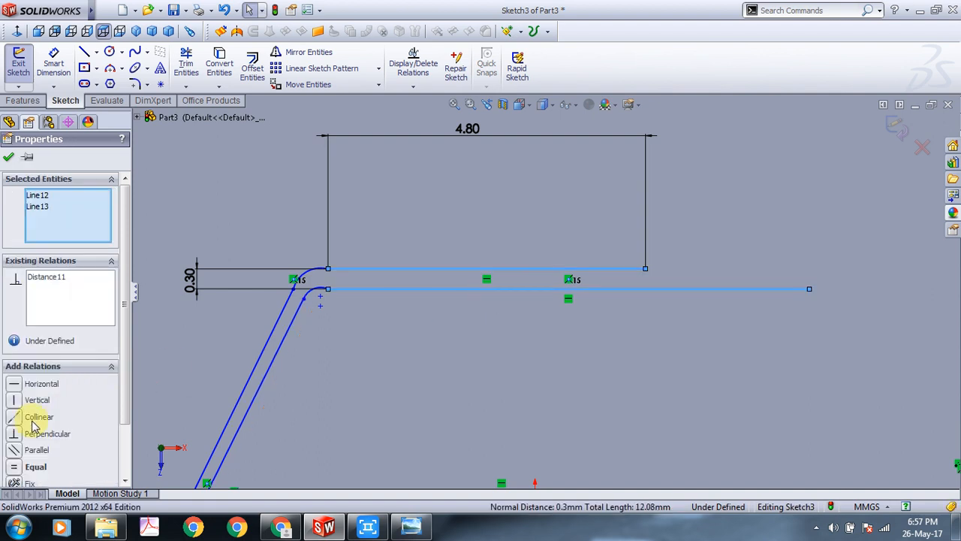
pyautogui.moveTo(129, 318); pyautogui.dragTo(129, 369)
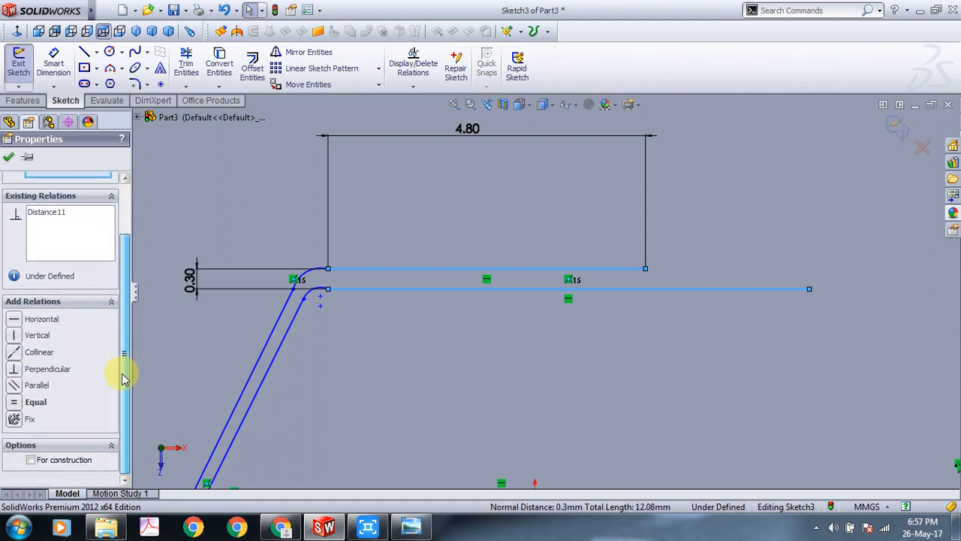
pyautogui.click(13, 402)
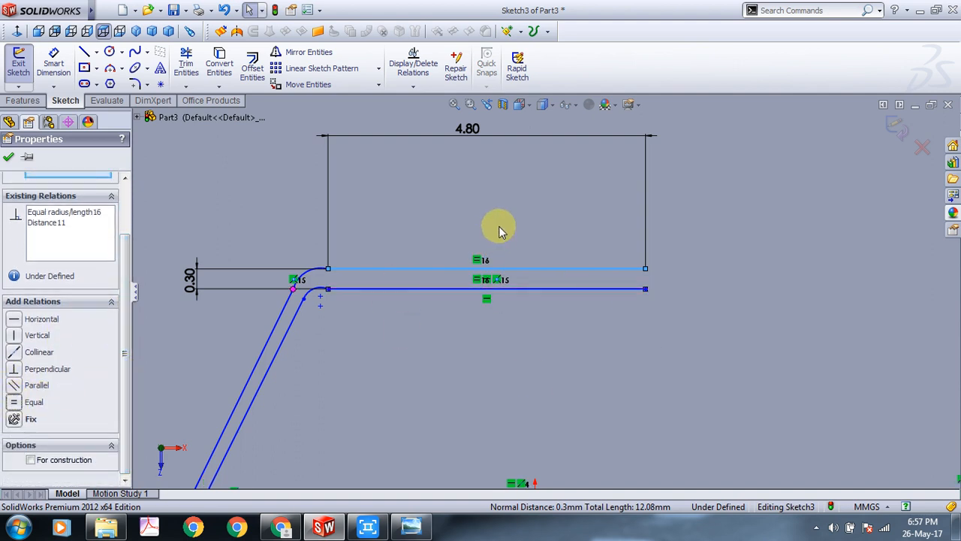
pyautogui.click(501, 231)
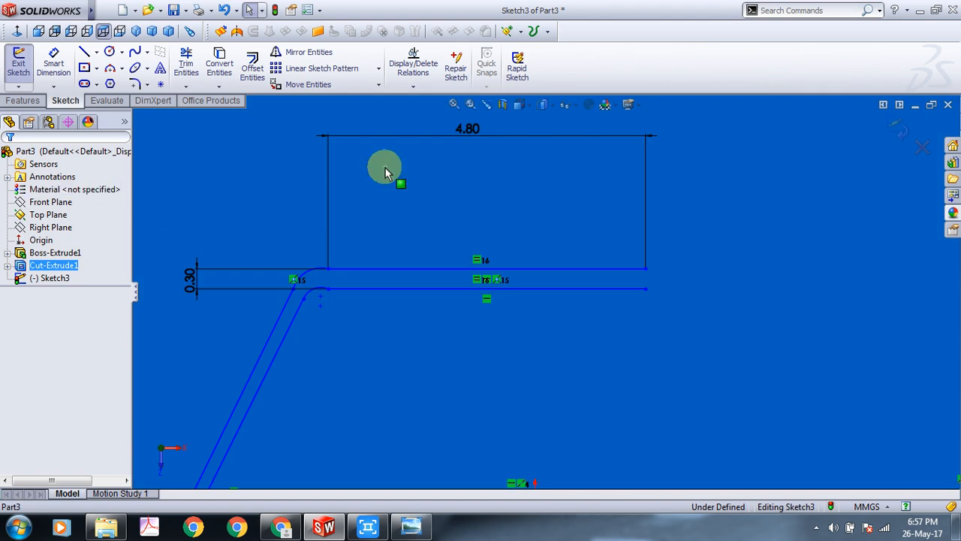
pyautogui.press('Escape')
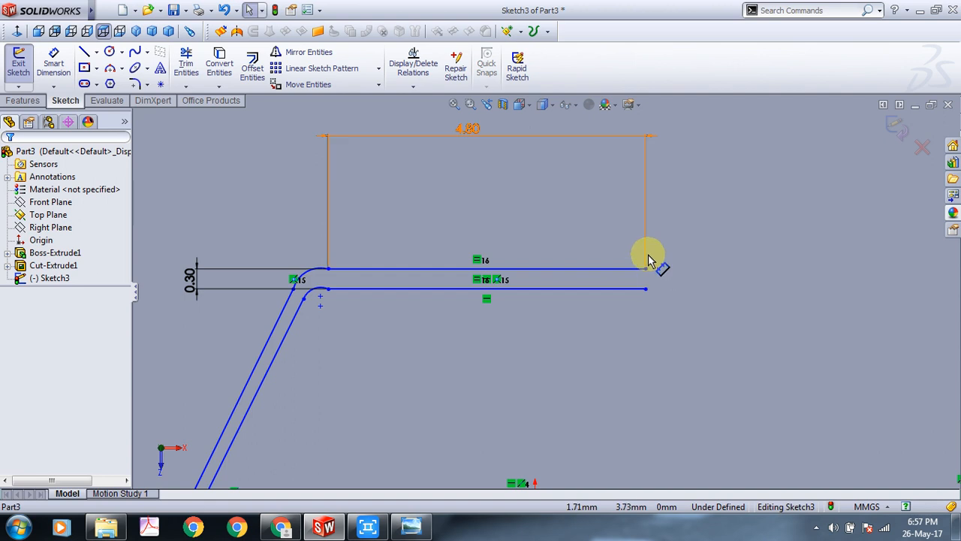
# Draw a short horizontal centerline about 0.8 mm long midway between the two branch lines, crossing their open right end.
pyautogui.click(97, 51)
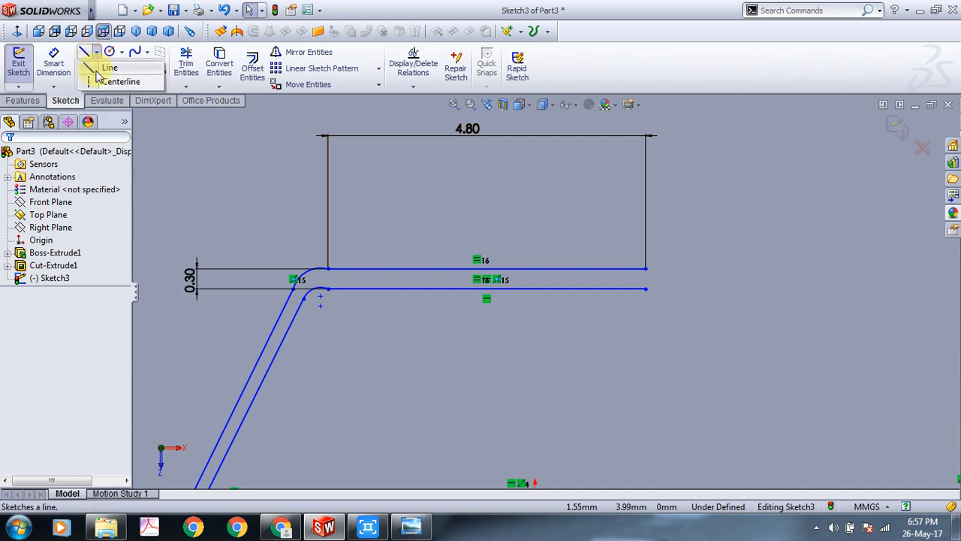
pyautogui.click(109, 81)
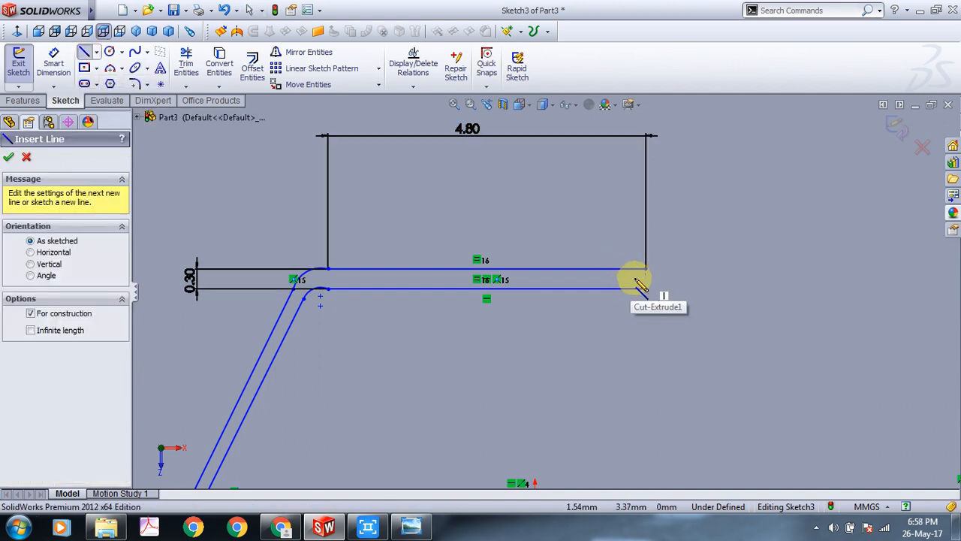
pyautogui.click(647, 280)
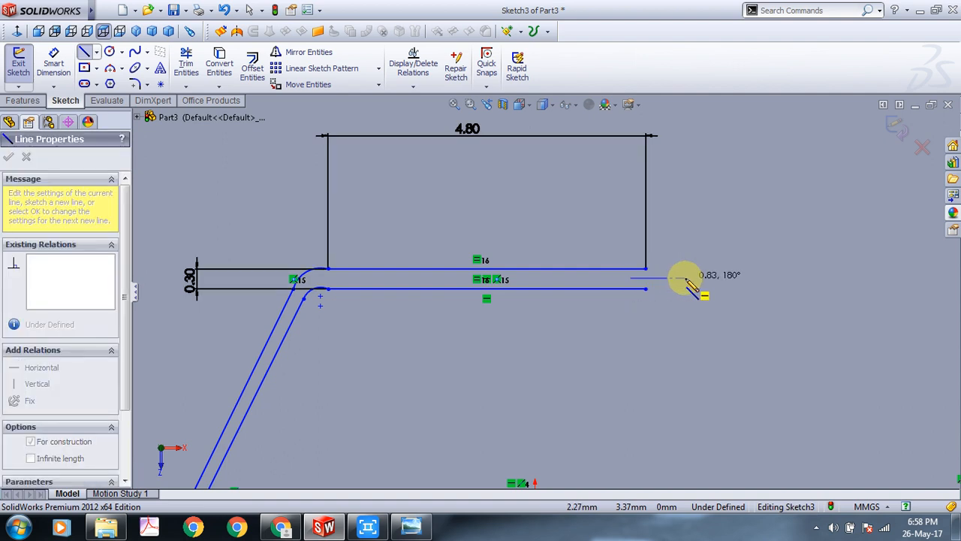
pyautogui.click(685, 278)
pyautogui.press('Escape')
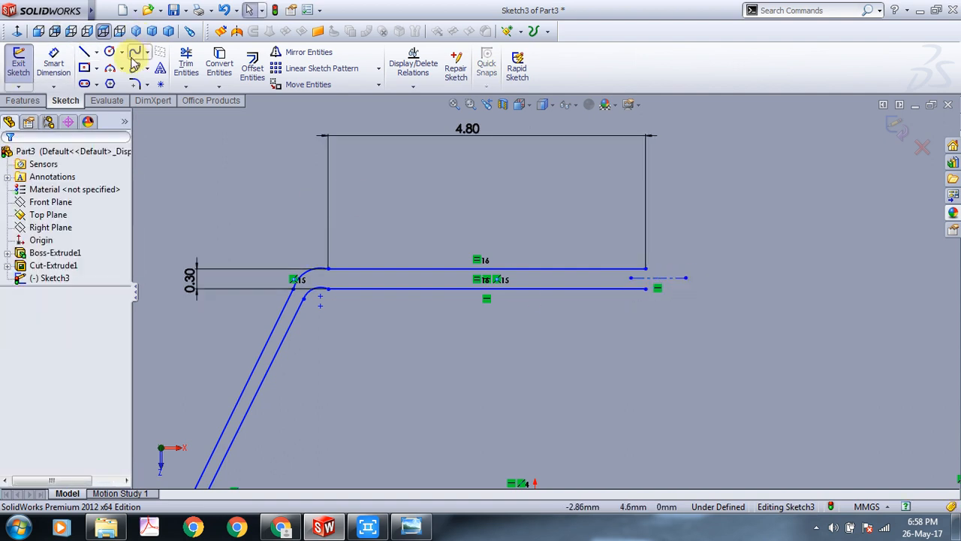
# Sketch a circle of about 0.42 mm radius centred on the short centerline at the branch's open end.
pyautogui.click(110, 55)
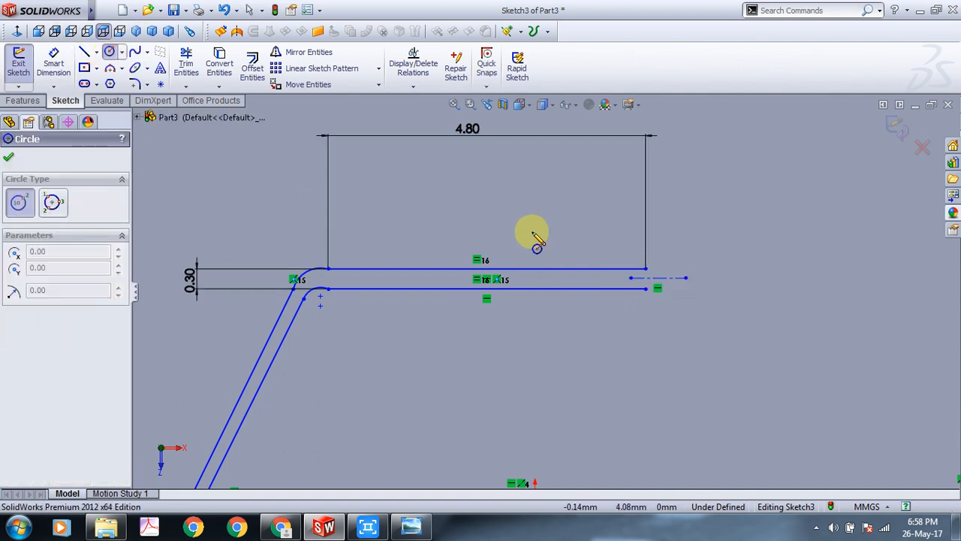
pyautogui.click(645, 279)
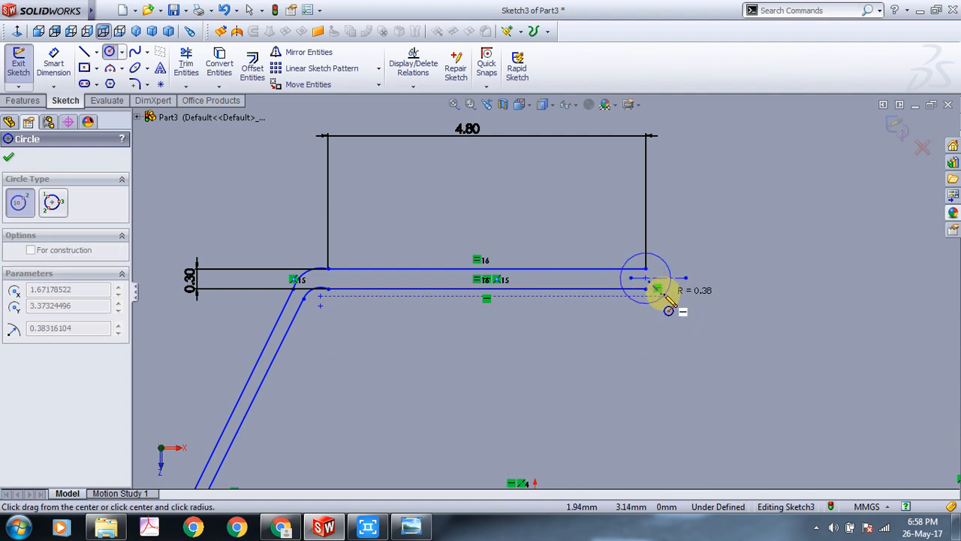
pyautogui.click(668, 299)
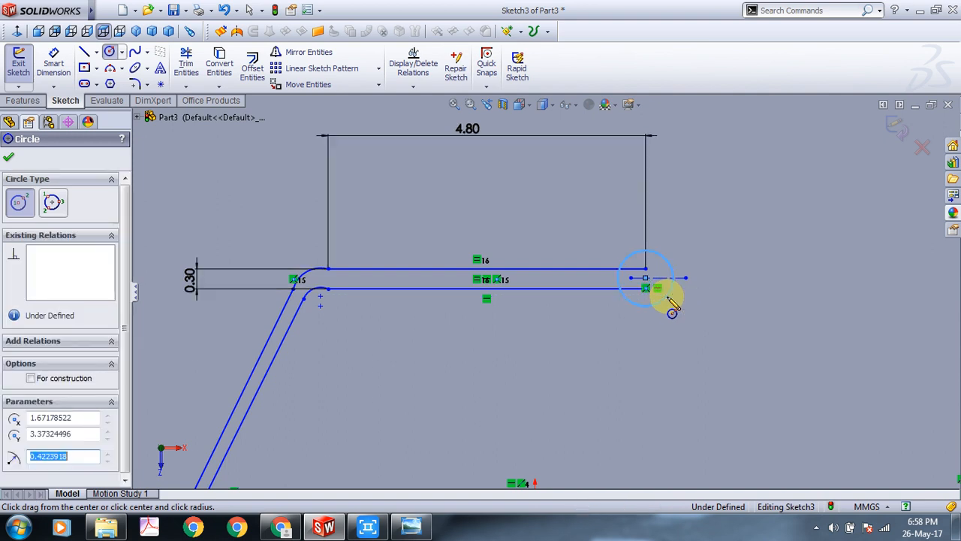
pyautogui.click(10, 161)
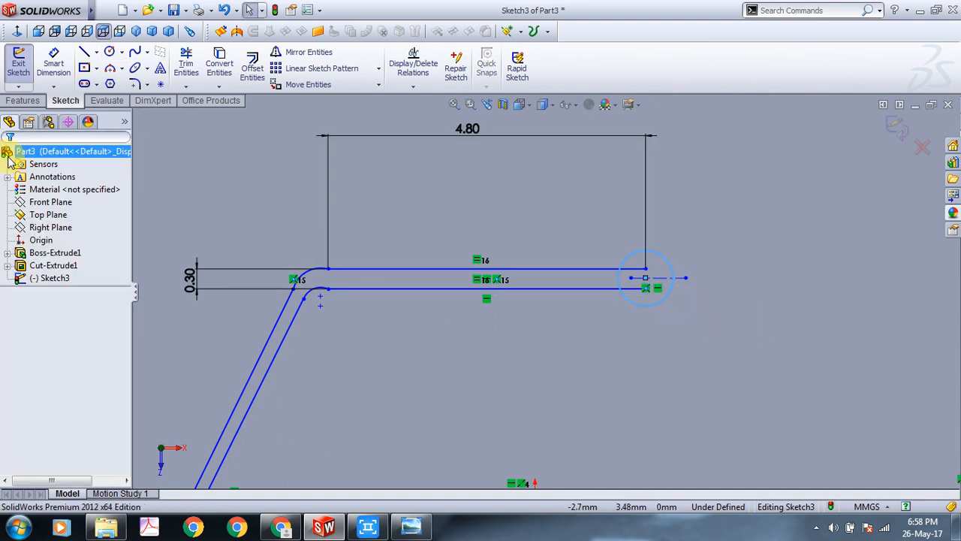
# Trim both branch lines inside the small circle and the circle segment between them, accepting deletion of the Equal relation and length dimension.
pyautogui.click(185, 68)
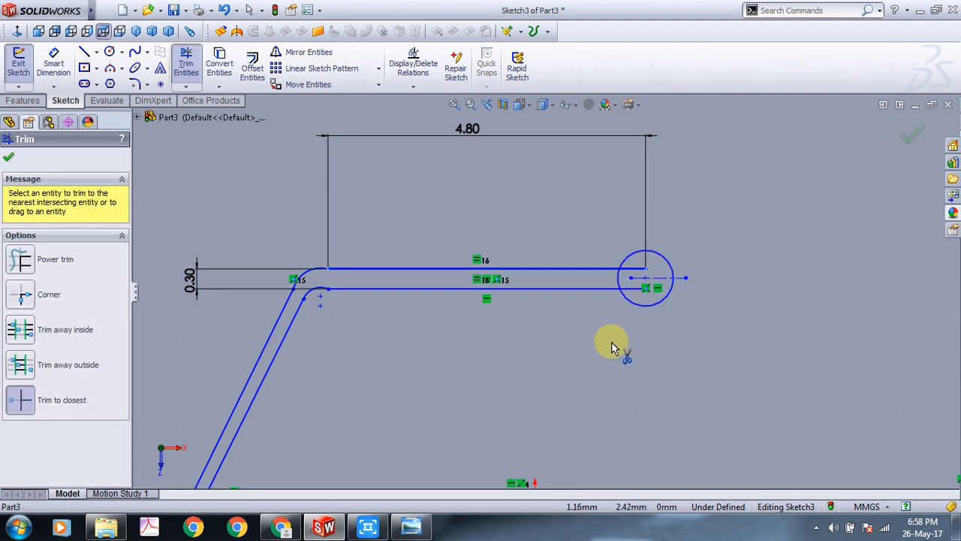
pyautogui.scroll(-1, 639, 316)
pyautogui.scroll(-2, 639, 300)
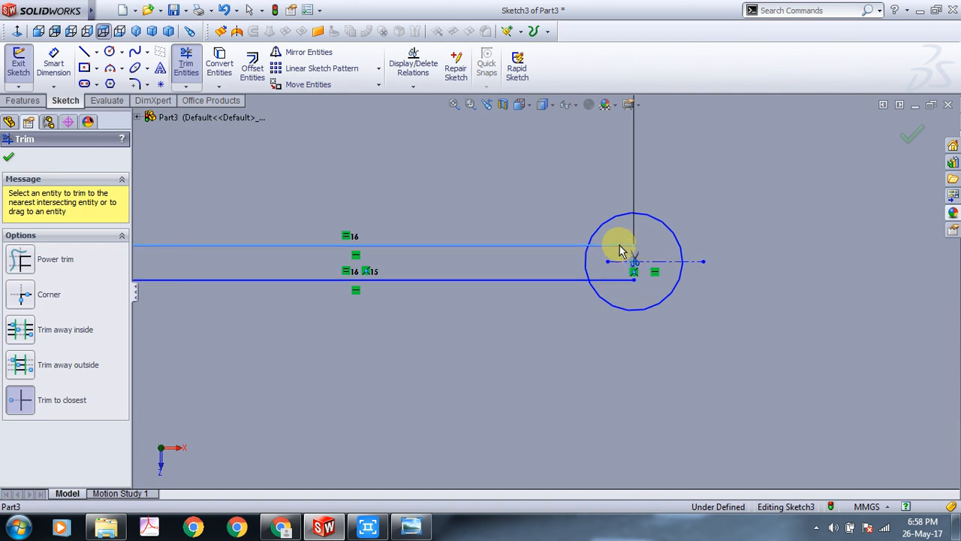
pyautogui.click(620, 250)
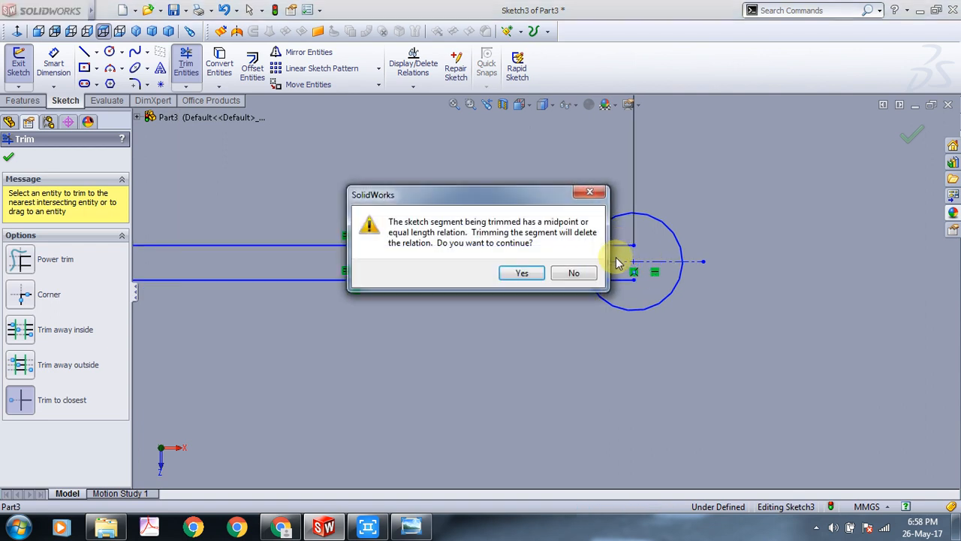
pyautogui.click(519, 275)
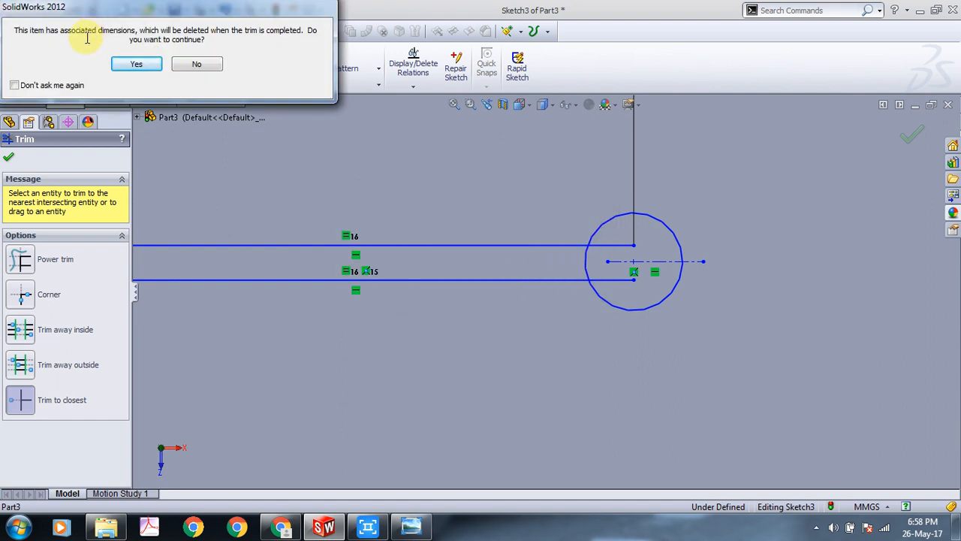
pyautogui.click(149, 64)
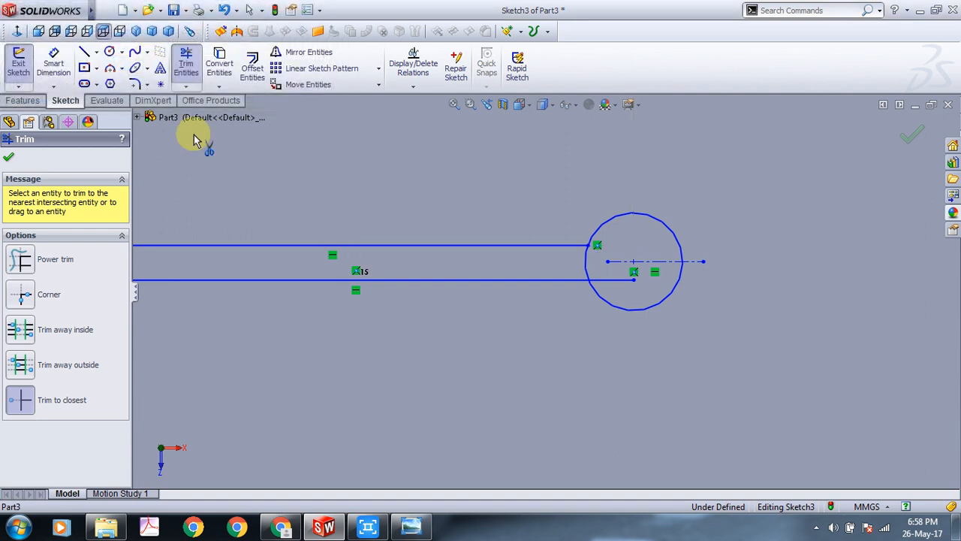
pyautogui.click(624, 280)
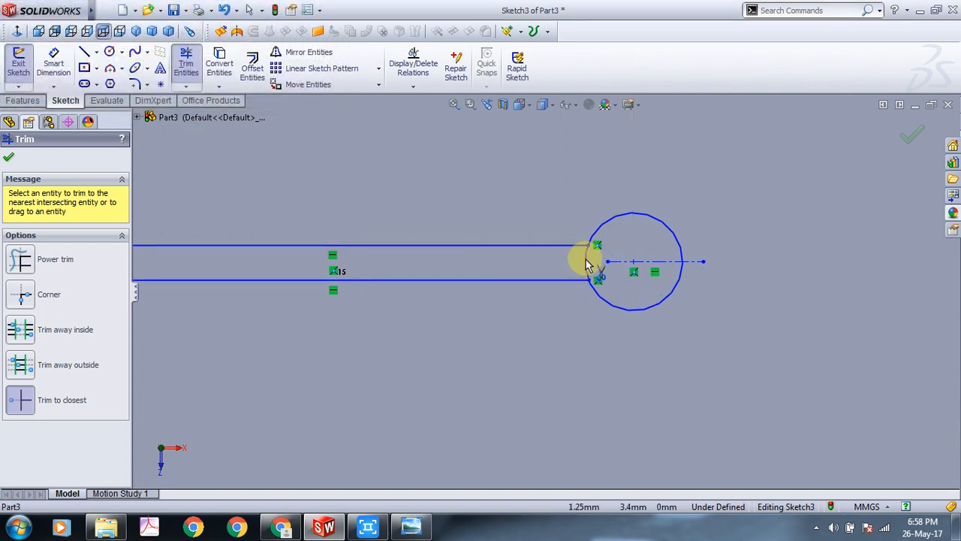
pyautogui.click(586, 260)
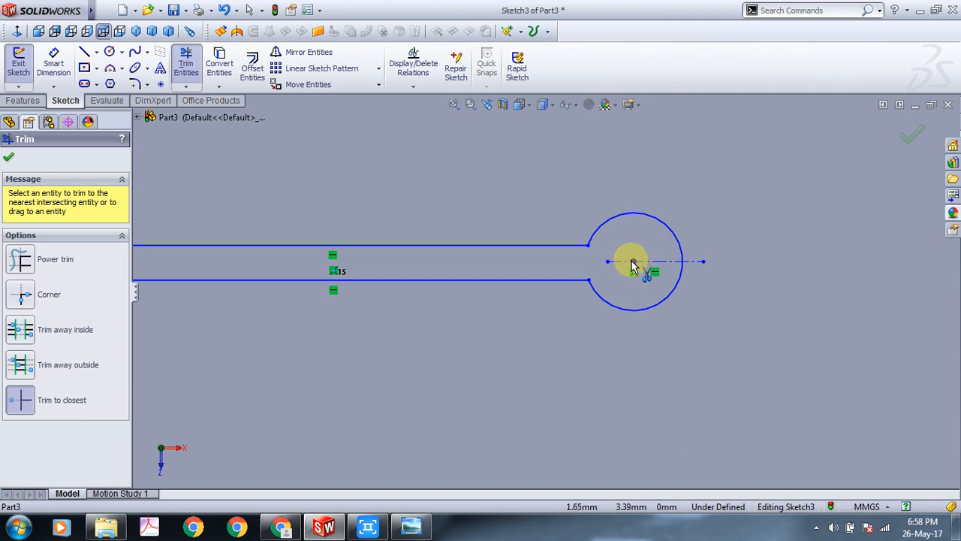
pyautogui.scroll(5, 633, 262)
pyautogui.scroll(-1, 504, 300)
pyautogui.scroll(3, 504, 301)
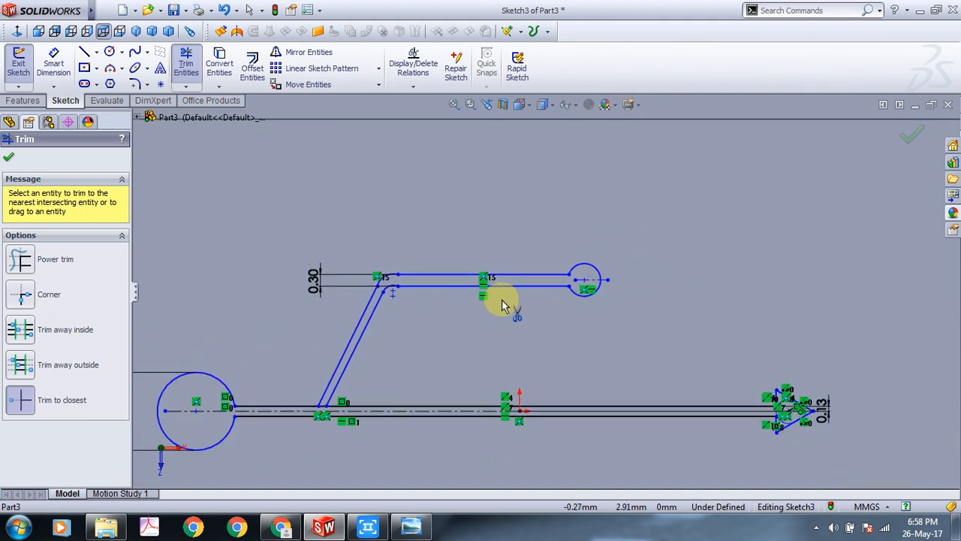
pyautogui.click(11, 160)
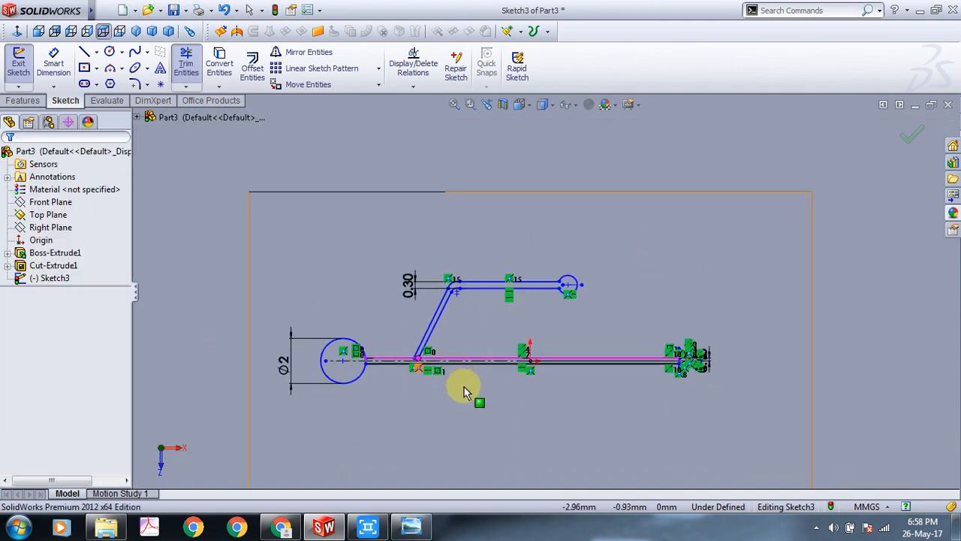
pyautogui.scroll(-3, 429, 328)
pyautogui.scroll(2, 451, 418)
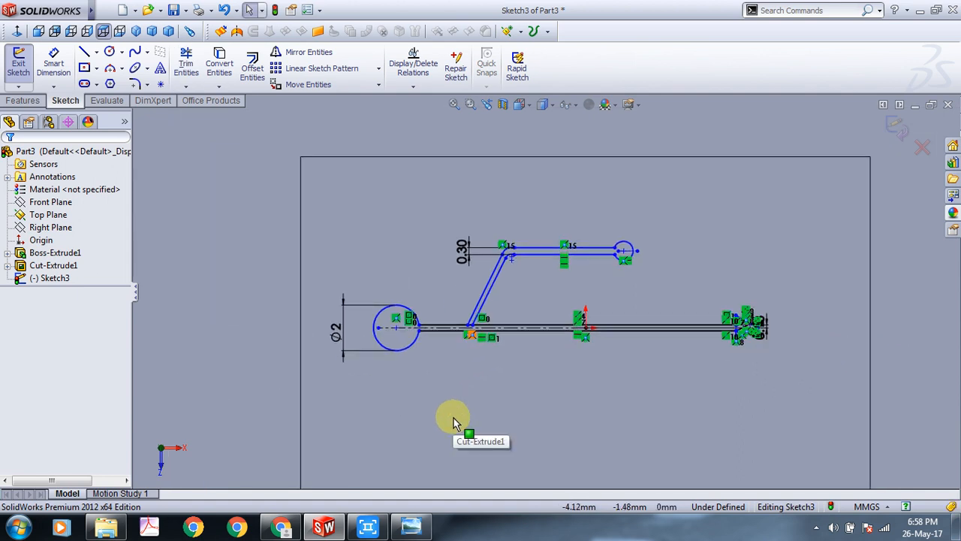
pyautogui.scroll(-1, 526, 408)
pyautogui.scroll(3, 586, 421)
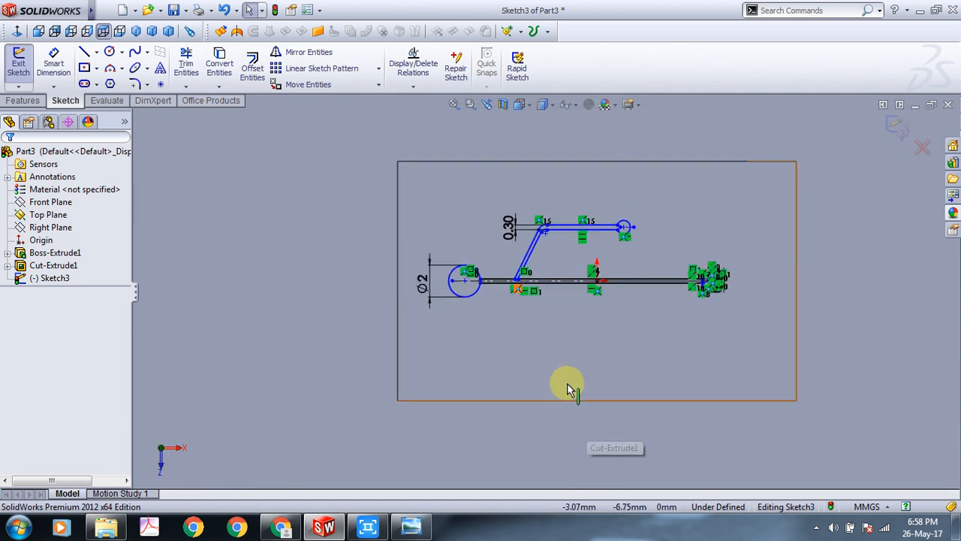
pyautogui.scroll(-1, 552, 395)
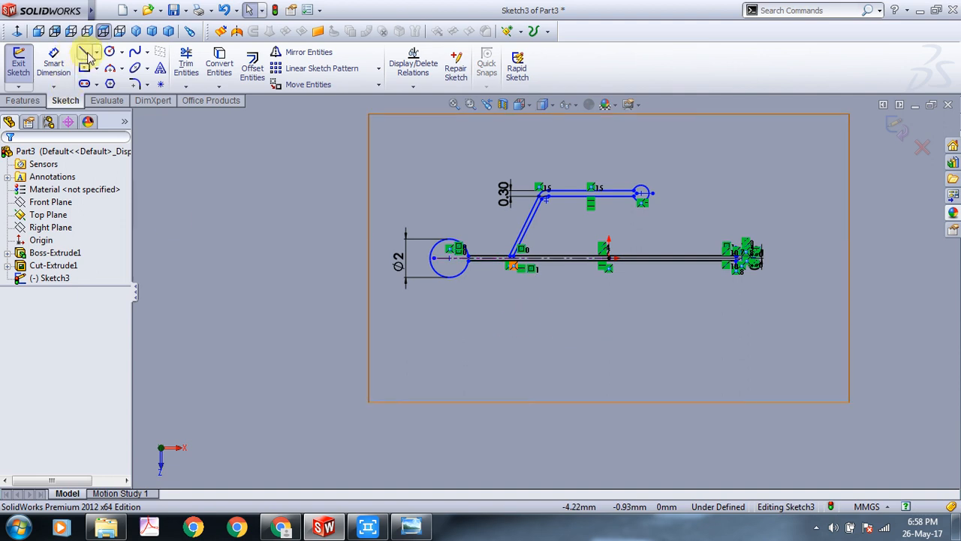
pyautogui.click(816, 528)
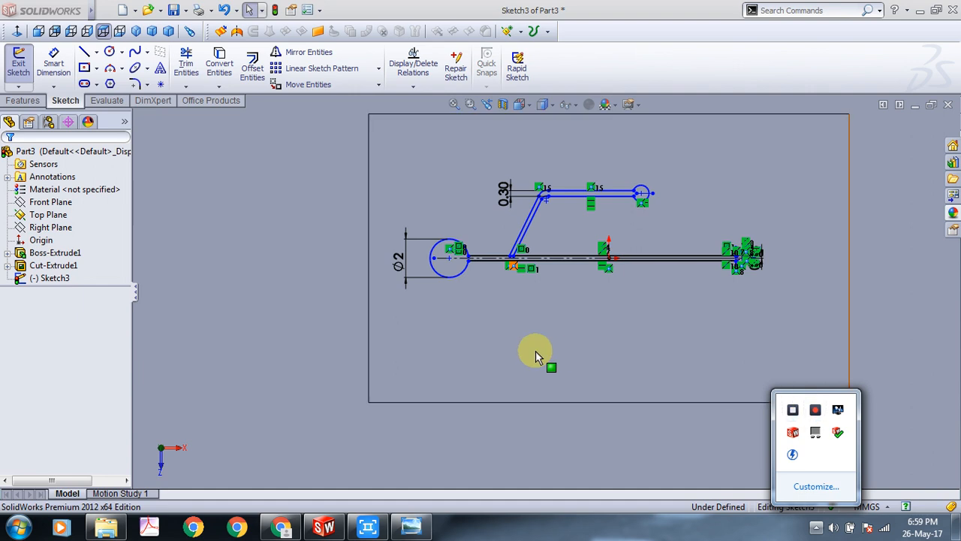
pyautogui.click(536, 351)
pyautogui.press('Escape')
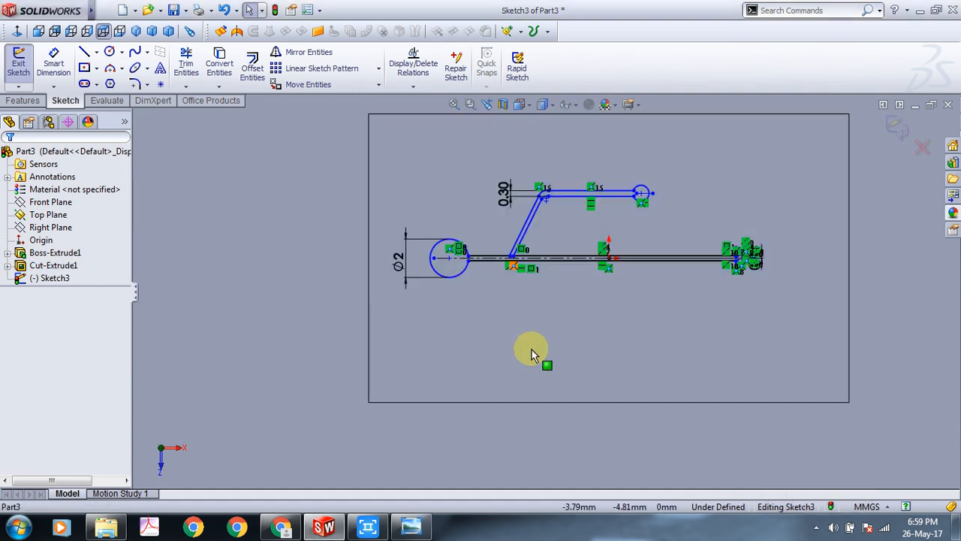
# Draw a slanted line about 3 mm long running down and right from the channel's lower line.
pyautogui.click(82, 51)
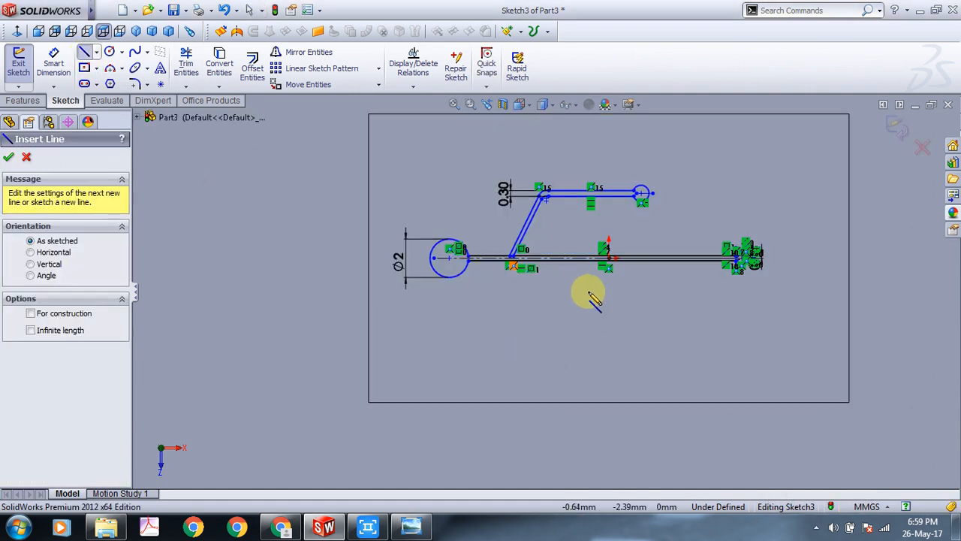
pyautogui.click(547, 260)
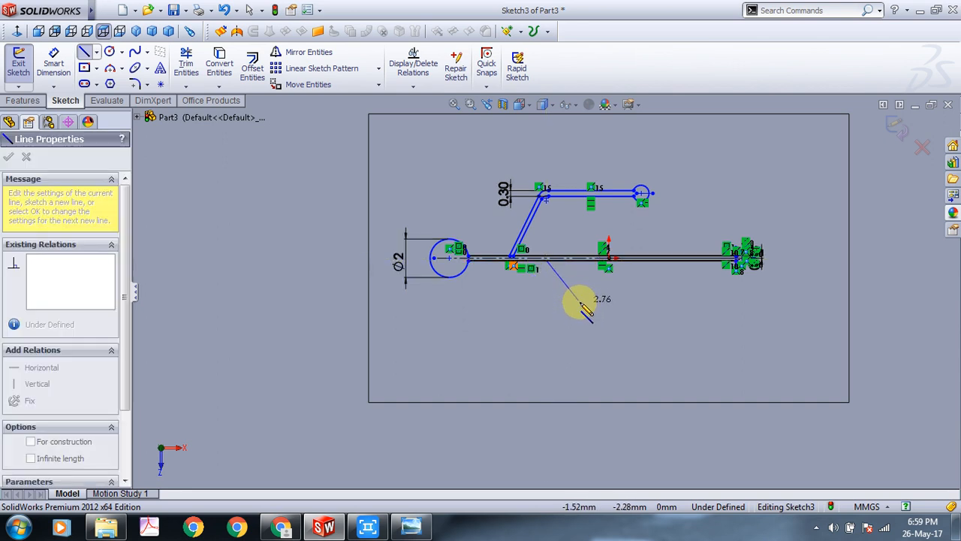
pyautogui.click(579, 308)
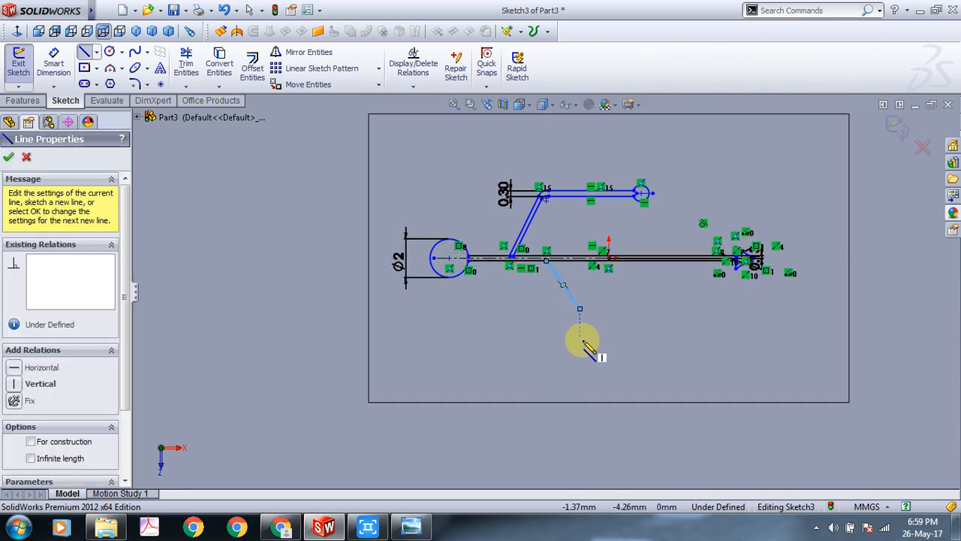
pyautogui.scroll(-3, 582, 340)
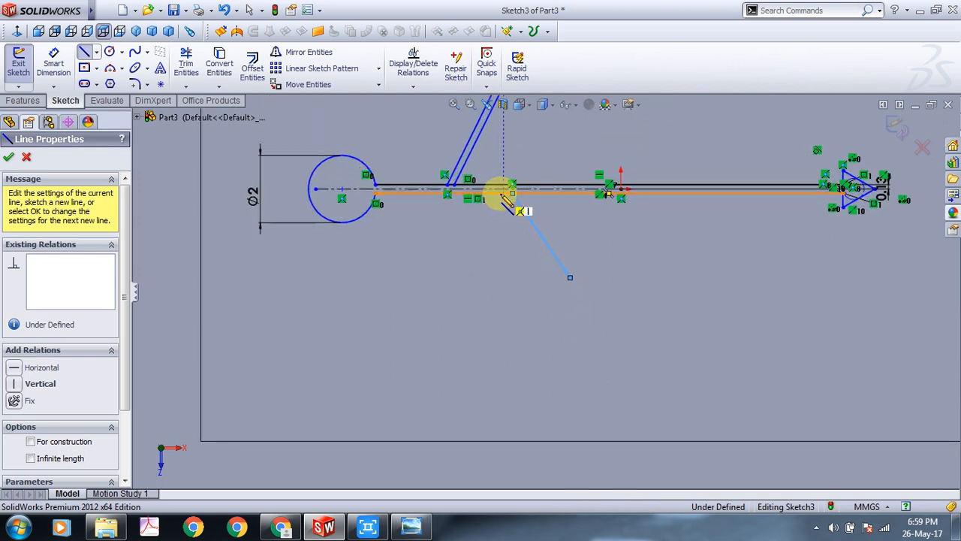
pyautogui.click(511, 195)
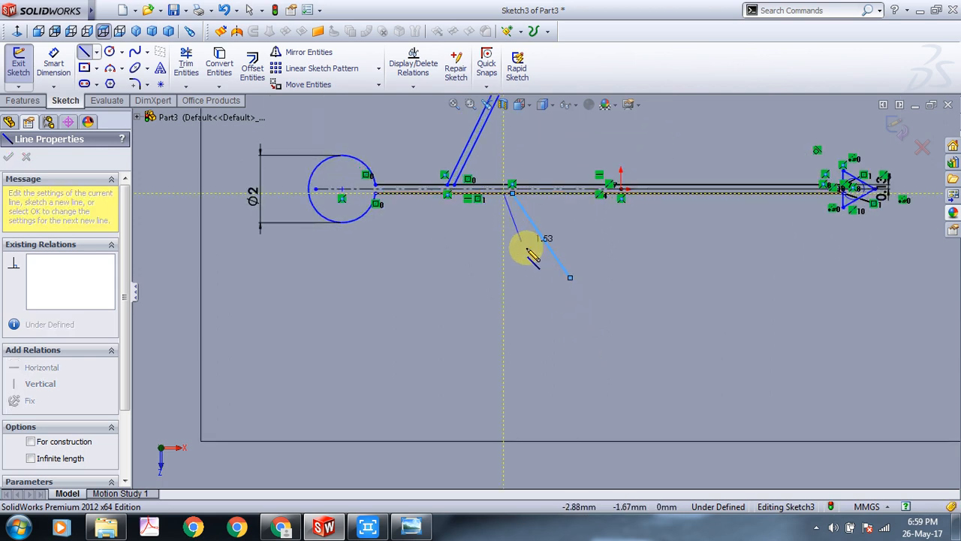
pyautogui.click(570, 279)
pyautogui.press('Escape')
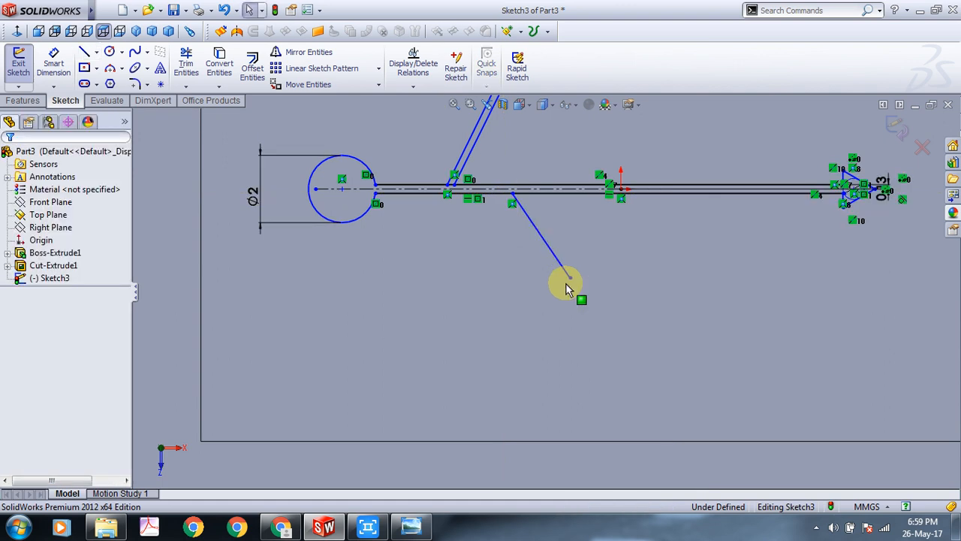
# Draw a second slanted line about 3.5 mm long from the channel's lower line, roughly parallel to and left of the first.
pyautogui.click(87, 52)
pyautogui.click(502, 196)
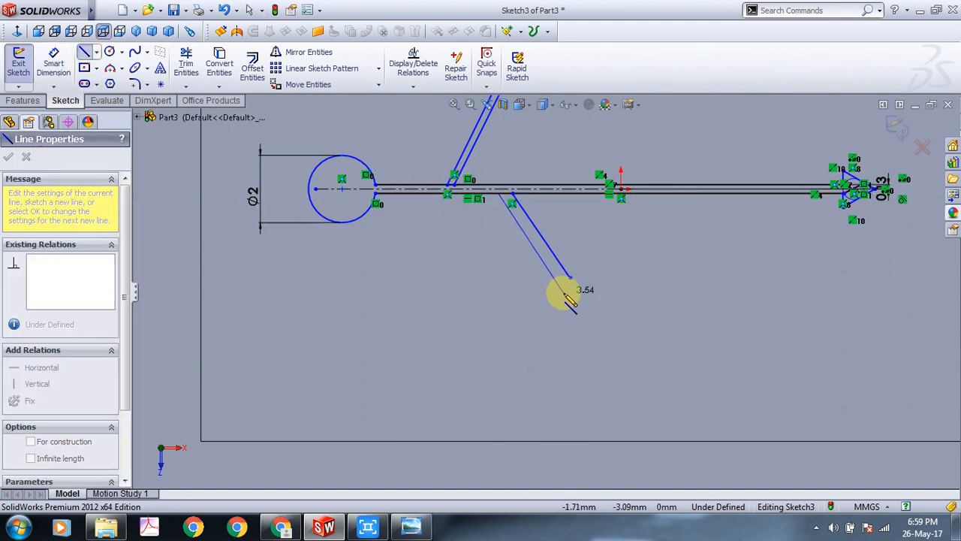
pyautogui.click(563, 292)
pyautogui.press('Escape')
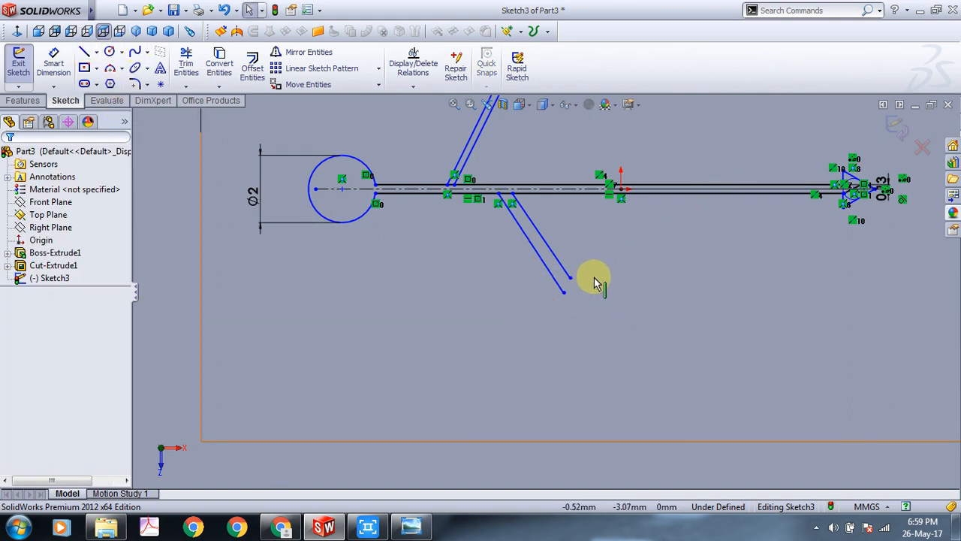
# Draw a horizontal line about 4.66 mm long running right from just beyond the lower ends of the two slanted lines.
pyautogui.press('z')
pyautogui.press('z')
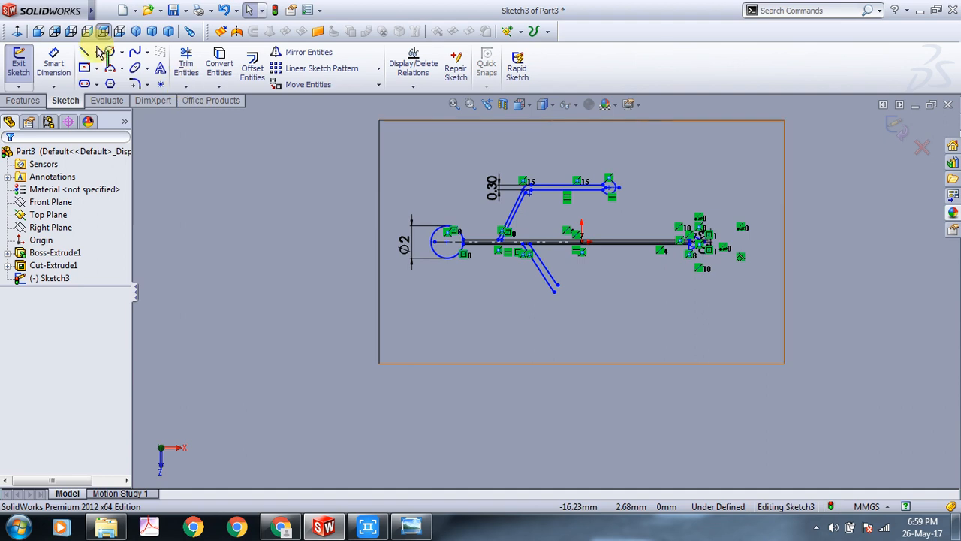
pyautogui.click(84, 51)
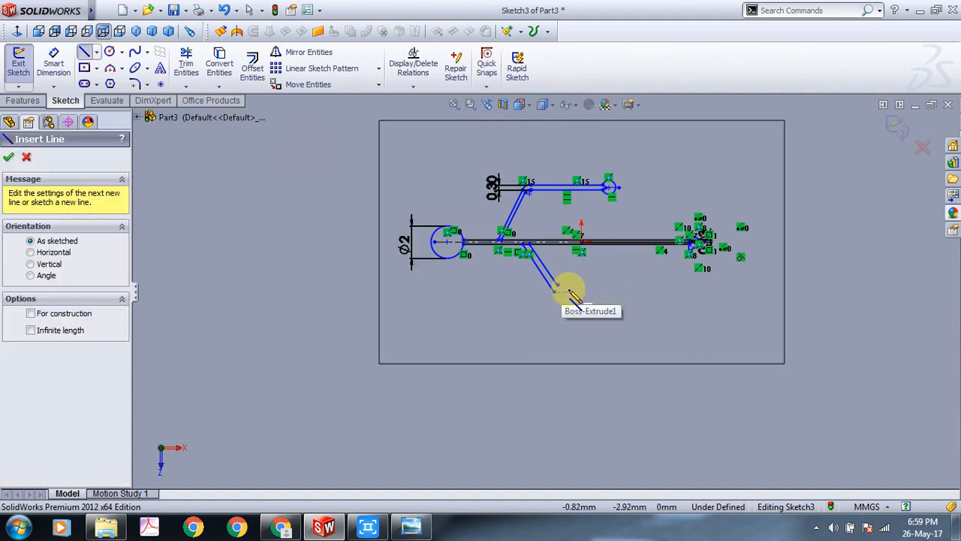
pyautogui.scroll(-5, 569, 293)
pyautogui.click(553, 289)
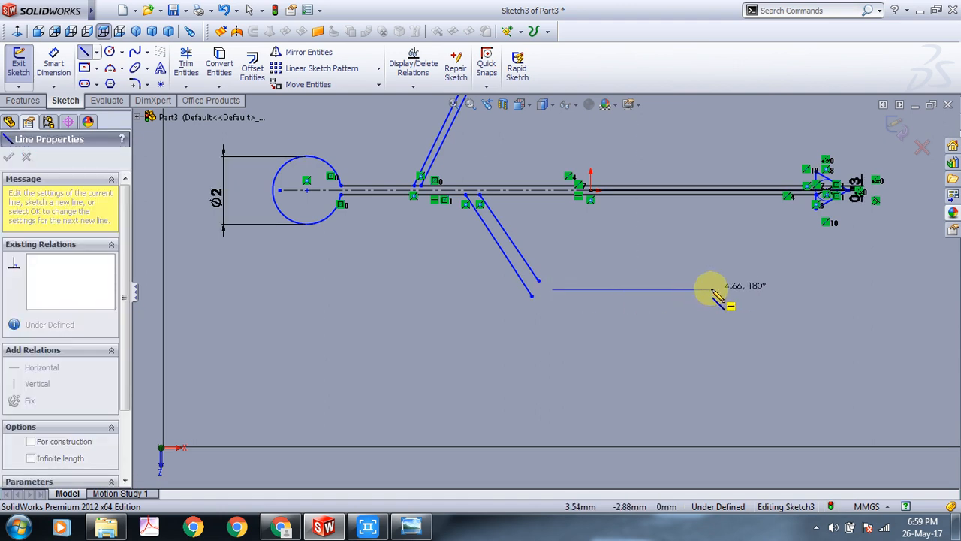
pyautogui.doubleClick(712, 290)
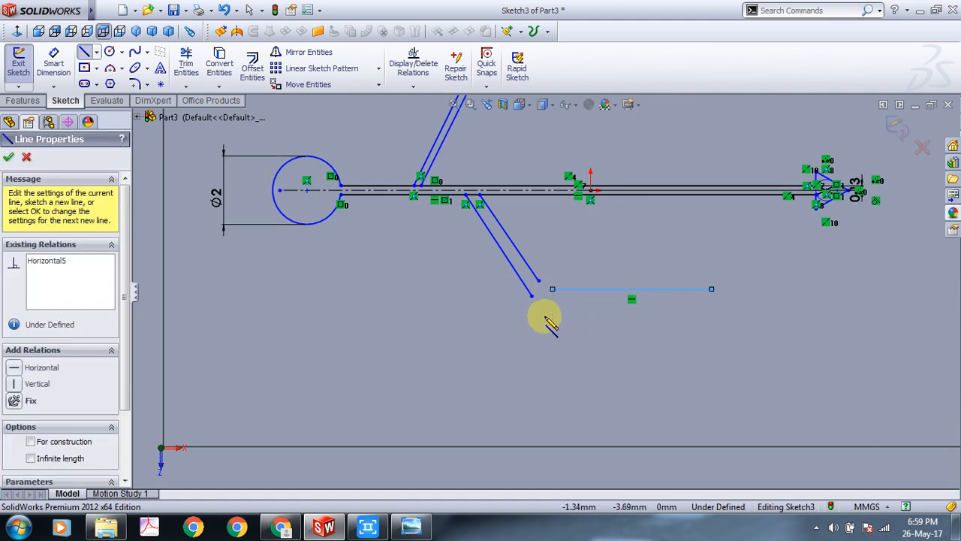
# Draw a second horizontal line about 4.82 mm long just below the first, ending level with its right end.
pyautogui.click(548, 310)
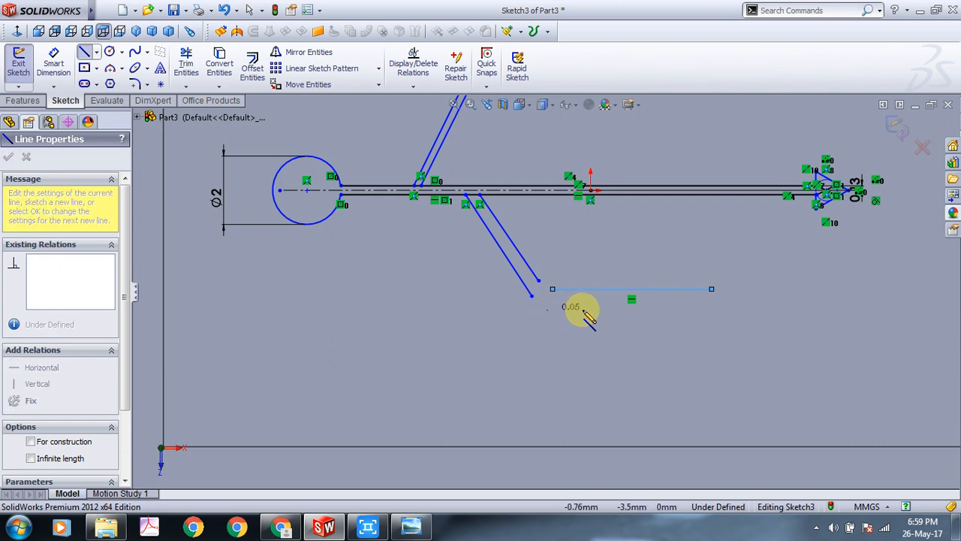
pyautogui.doubleClick(712, 310)
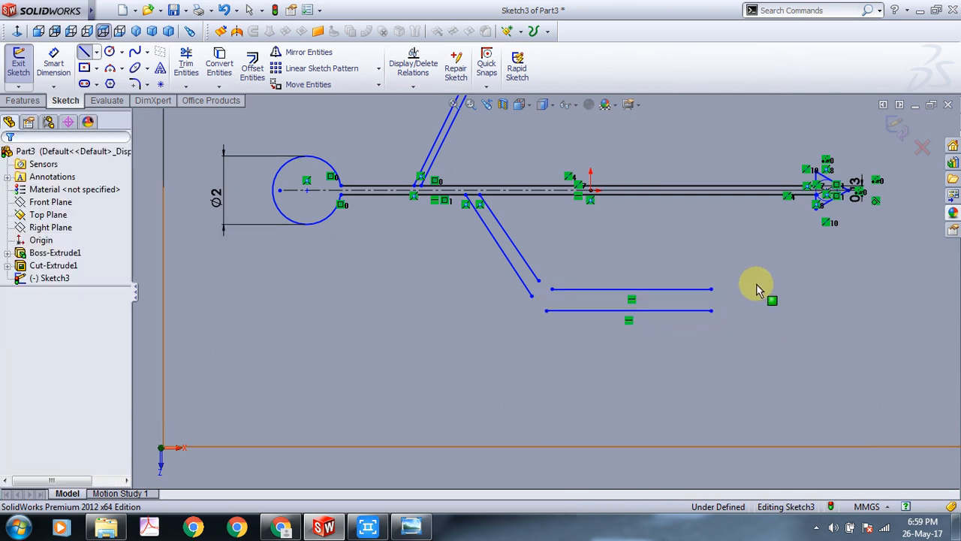
pyautogui.press('Escape')
# Dimension the spacing between the two lower horizontal lines at 0.3 mm.
pyautogui.click(53, 64)
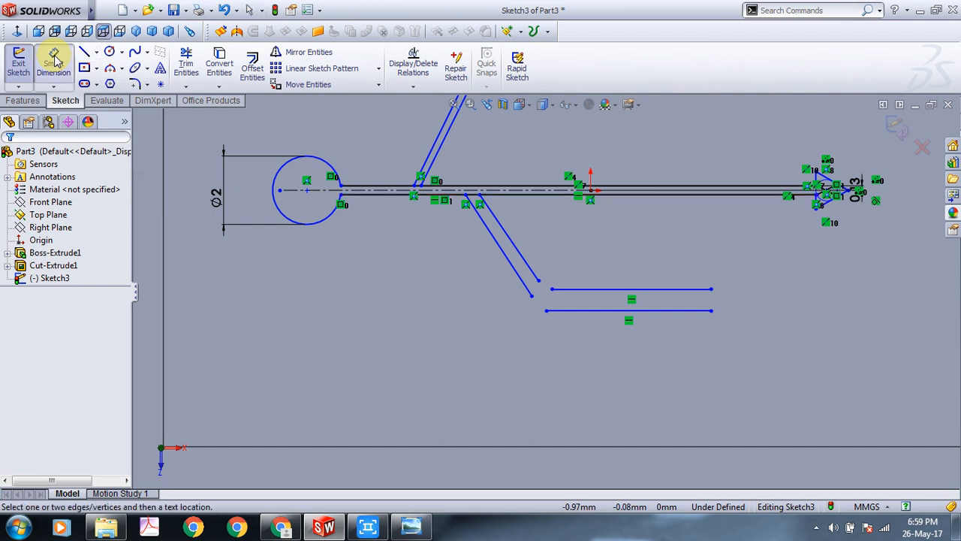
pyautogui.click(680, 291)
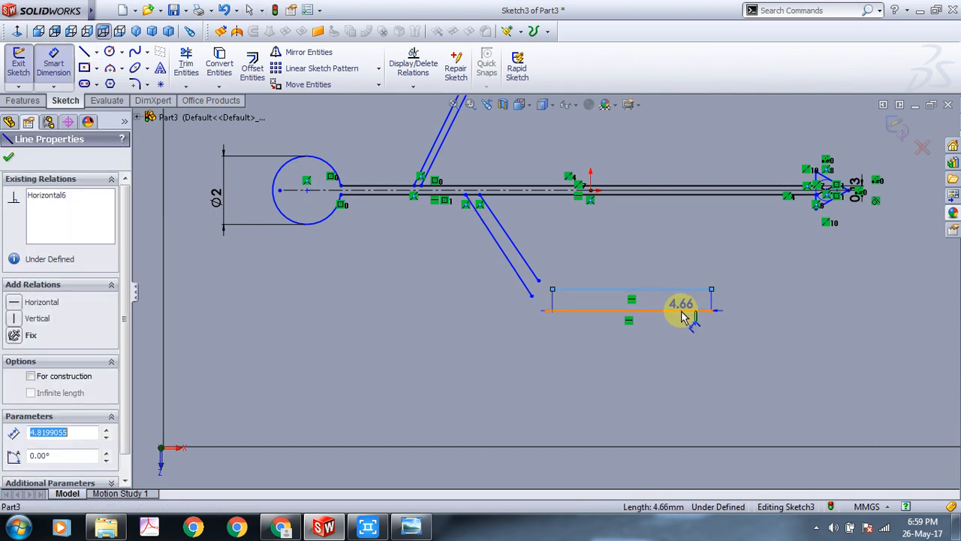
pyautogui.click(680, 310)
pyautogui.click(804, 304)
pyautogui.write('0.3')
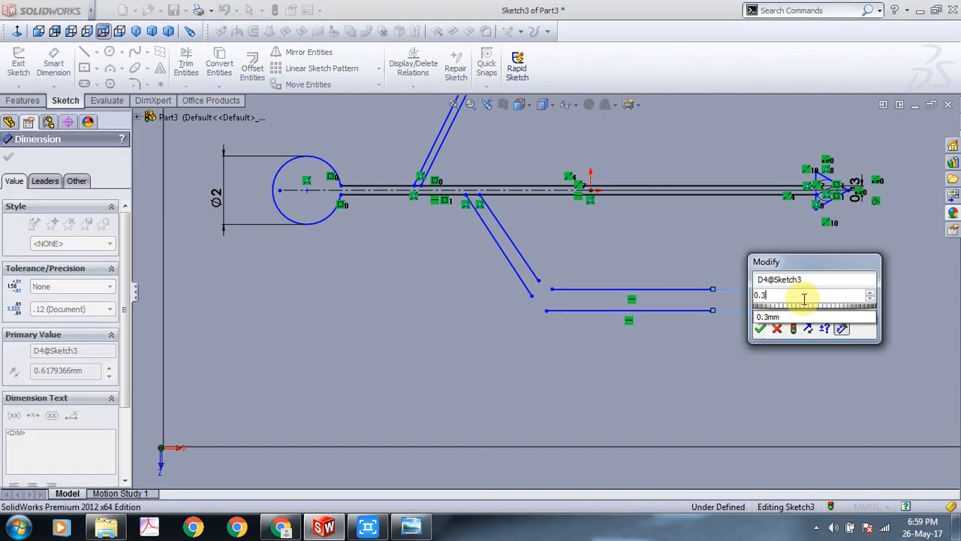
pyautogui.press('Return')
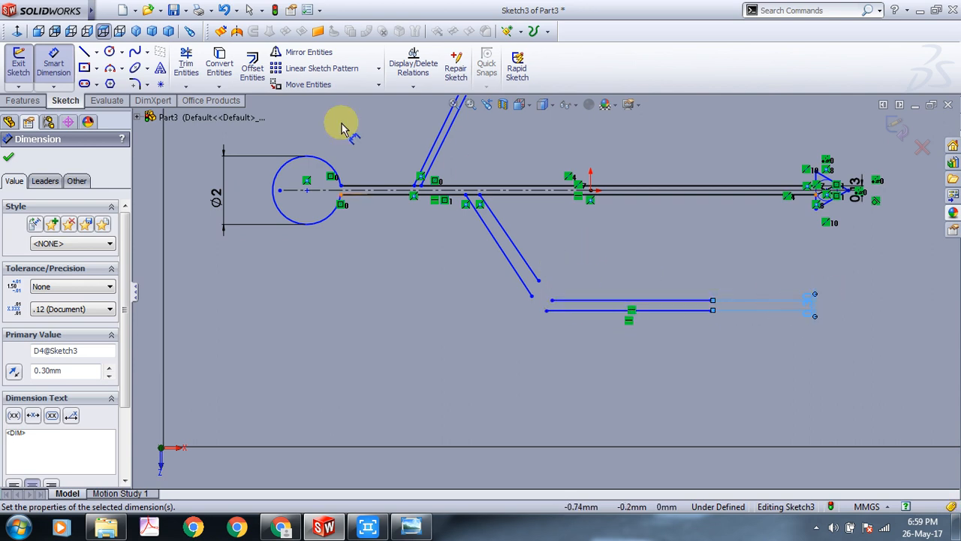
# Sketch a corner rectangle about 0.82 mm wide at the right end of the two lower horizontal lines.
pyautogui.click(82, 69)
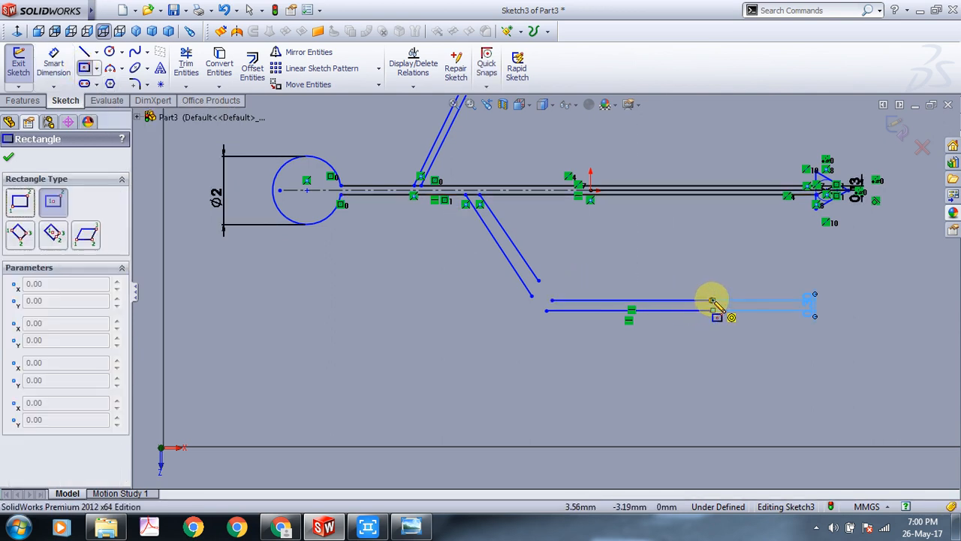
pyautogui.click(99, 70)
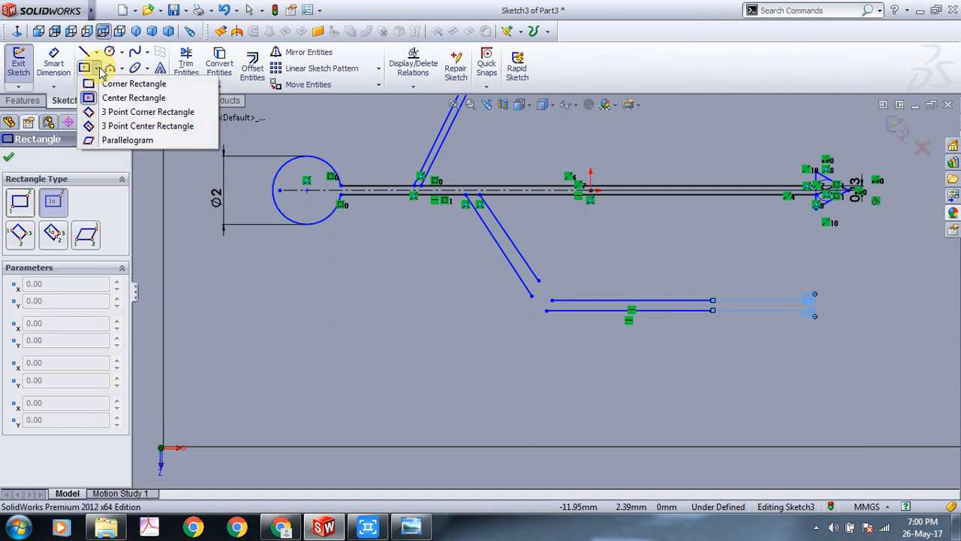
pyautogui.click(98, 84)
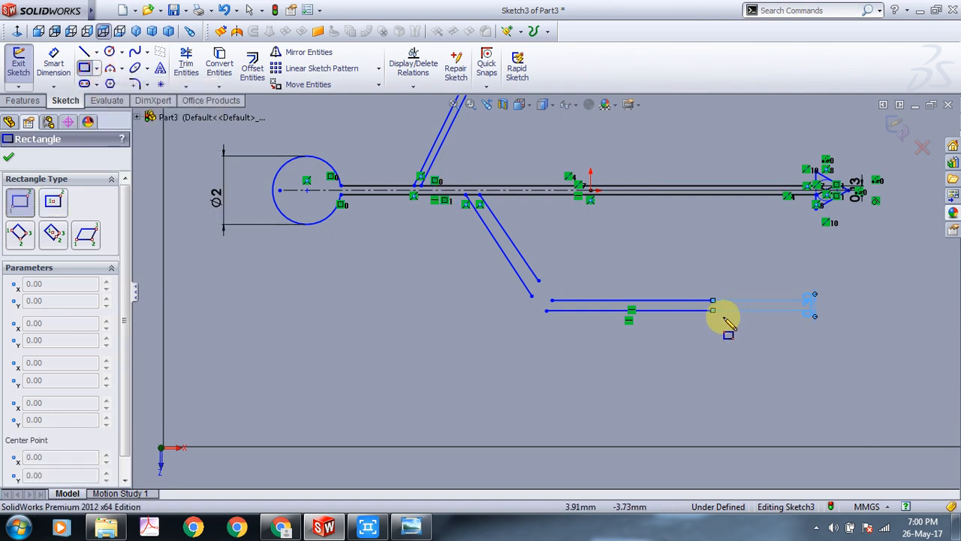
pyautogui.click(713, 300)
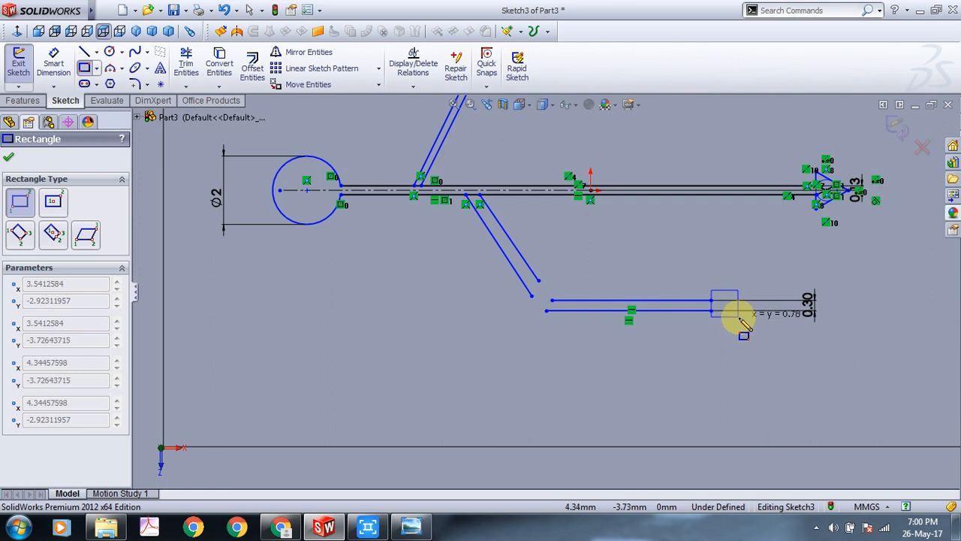
pyautogui.click(740, 322)
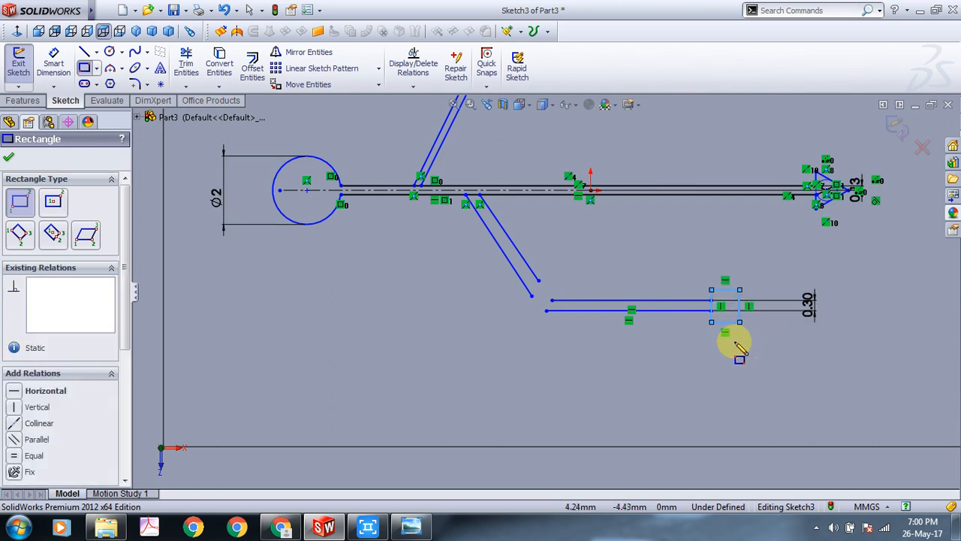
pyautogui.press('Escape')
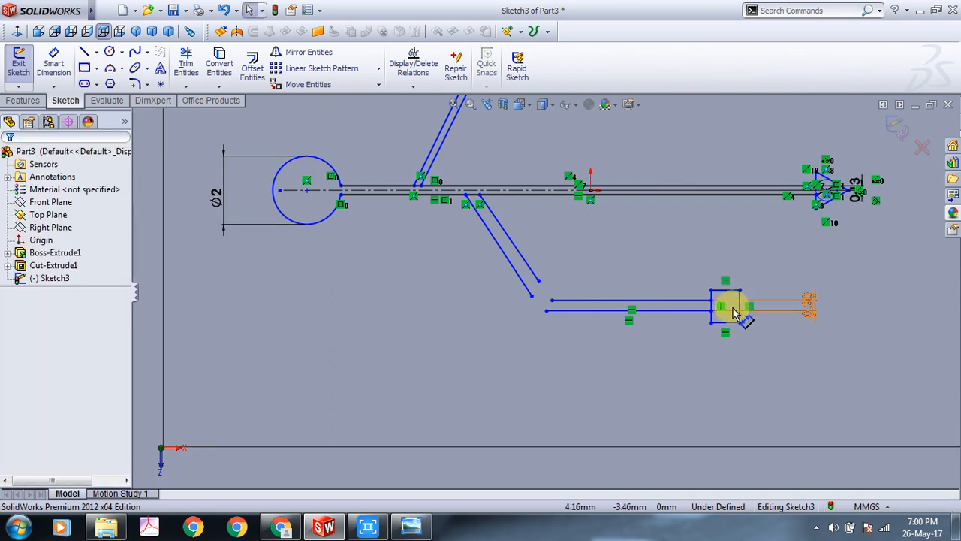
# Apply an Equal relation to the small rectangle's four sides, removing the stray endpoint from the selection first.
pyautogui.click(726, 290)
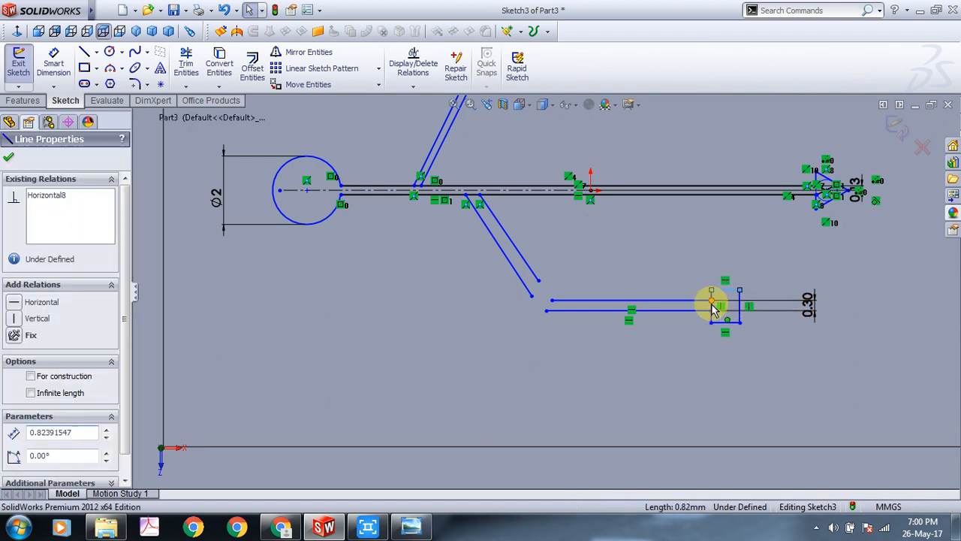
pyautogui.click(711, 309)
pyautogui.keyDown('ctrl'); pyautogui.click(713, 322); pyautogui.keyUp('ctrl')
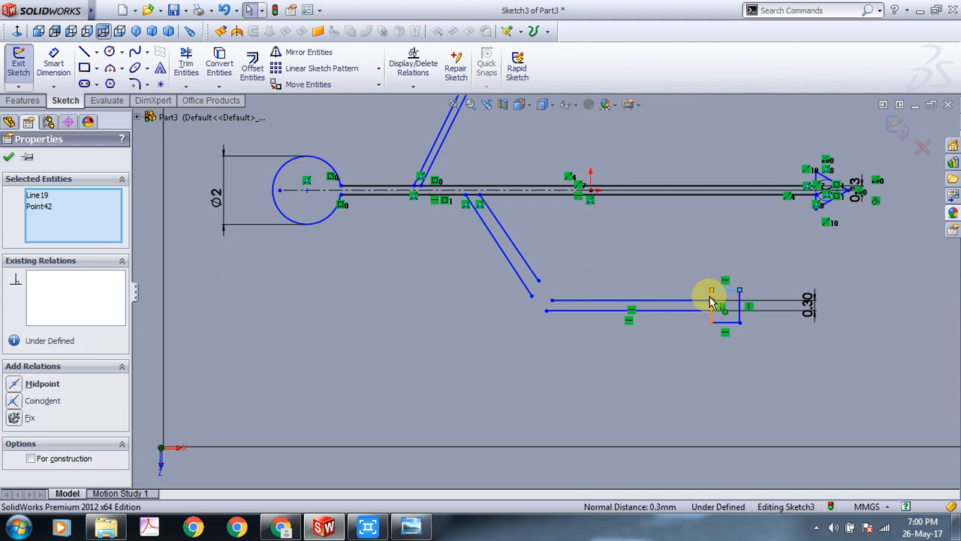
pyautogui.keyDown('ctrl'); pyautogui.click(725, 299); pyautogui.keyUp('ctrl')
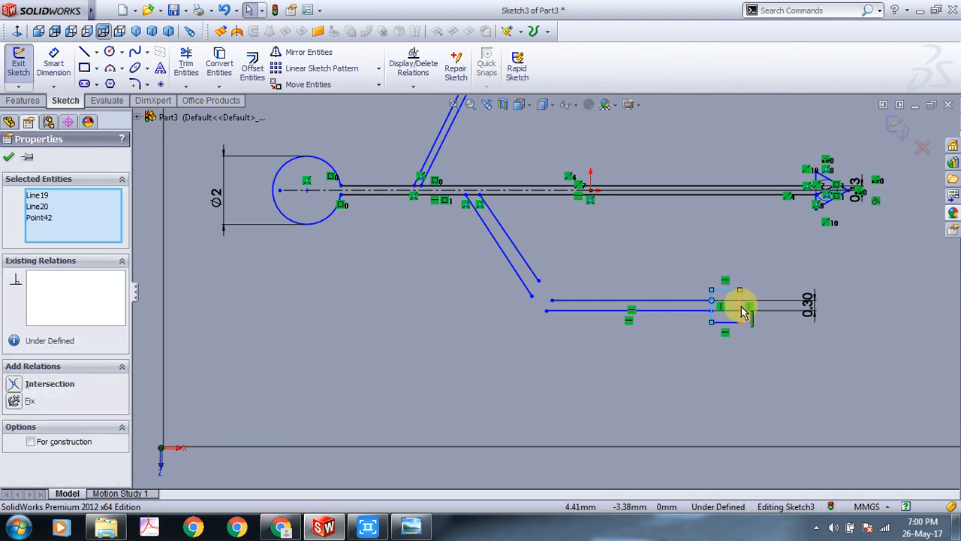
pyautogui.keyDown('ctrl'); pyautogui.click(740, 317); pyautogui.keyUp('ctrl')
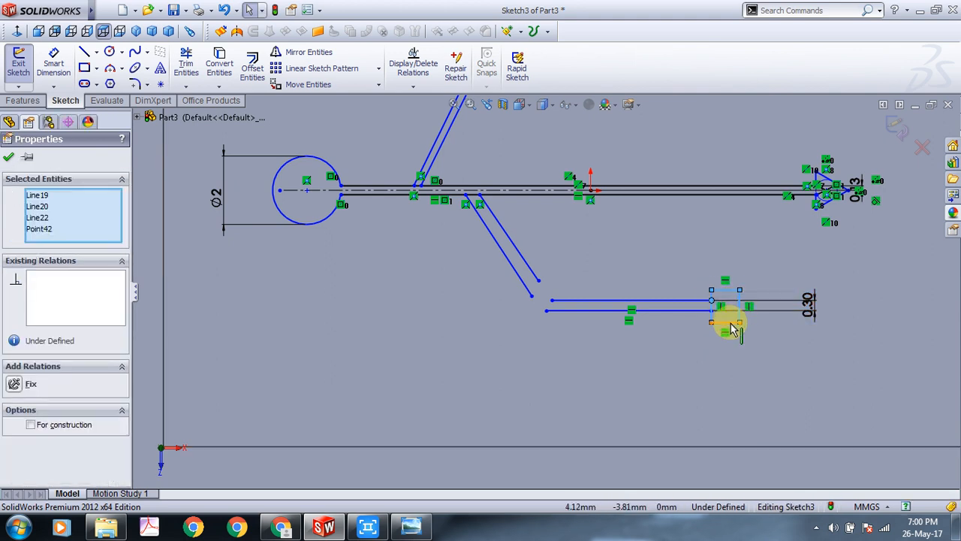
pyautogui.keyDown('ctrl'); pyautogui.click(733, 323); pyautogui.keyUp('ctrl')
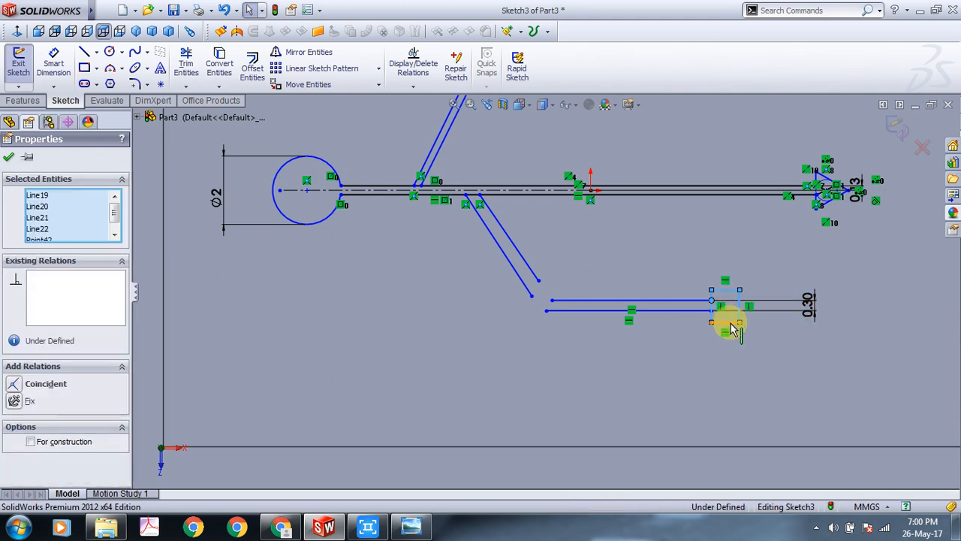
pyautogui.click(50, 234)
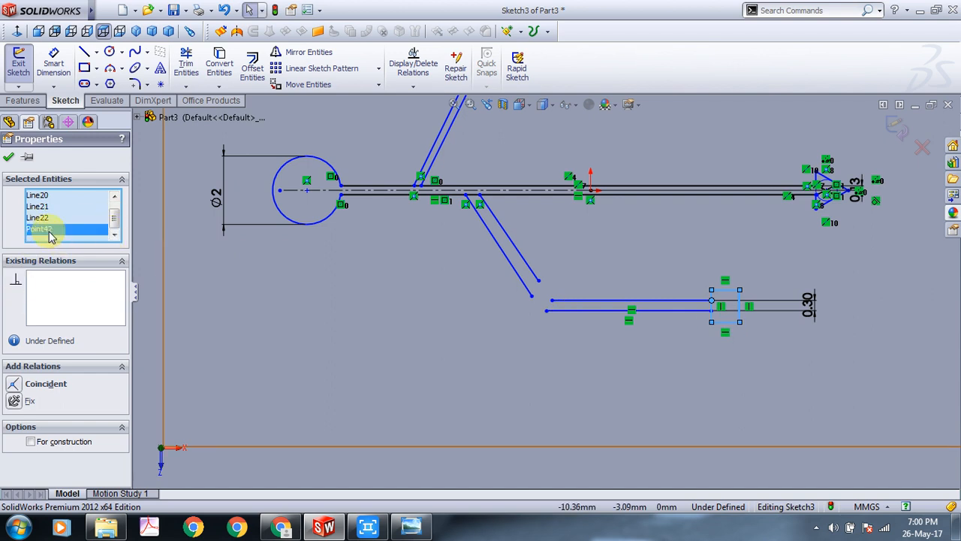
pyautogui.rightClick(50, 236)
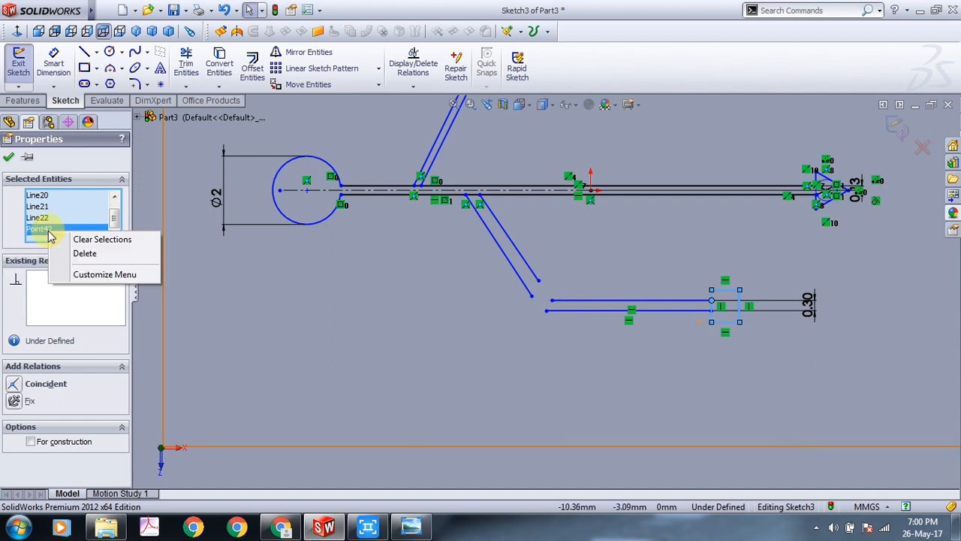
pyautogui.click(85, 255)
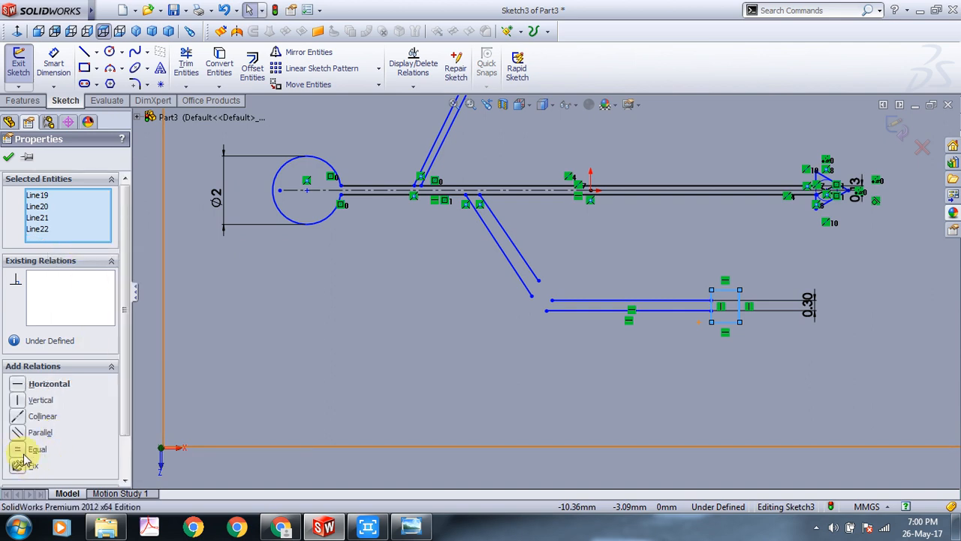
pyautogui.click(22, 449)
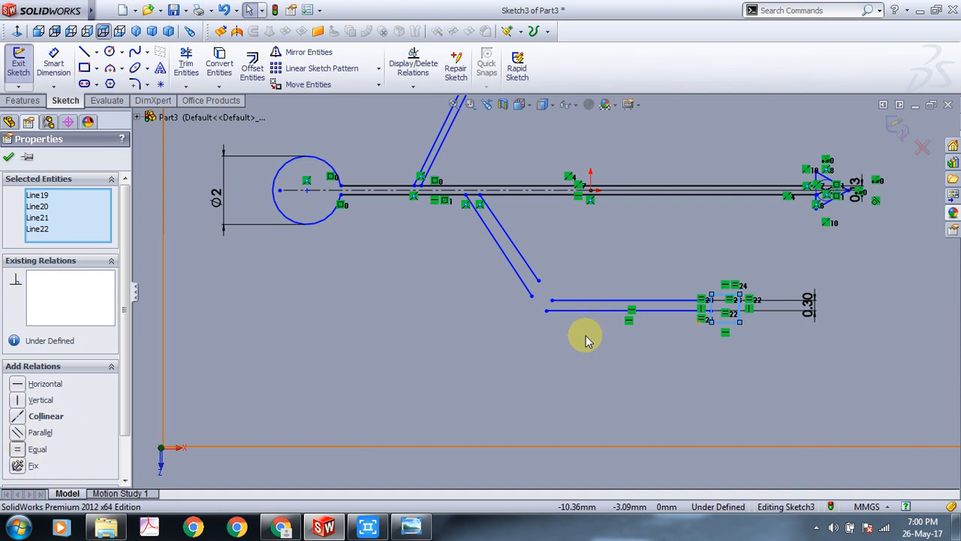
pyautogui.scroll(2, 740, 319)
pyautogui.scroll(1, 548, 289)
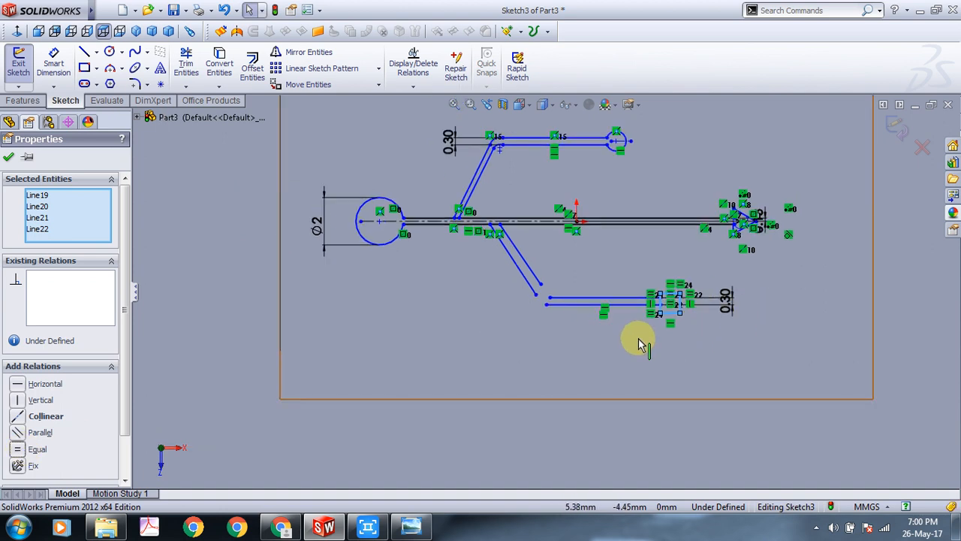
pyautogui.click(668, 296)
pyautogui.click(532, 286)
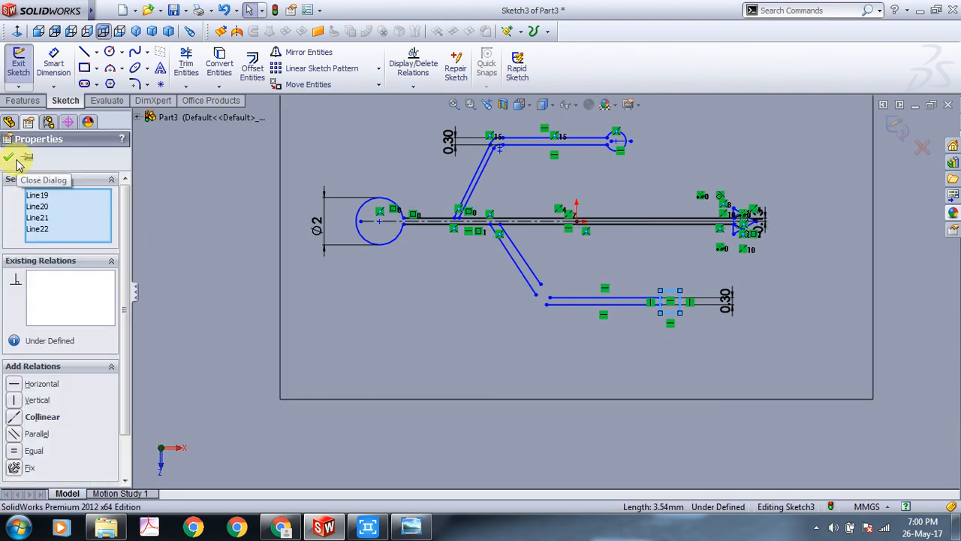
pyautogui.click(9, 157)
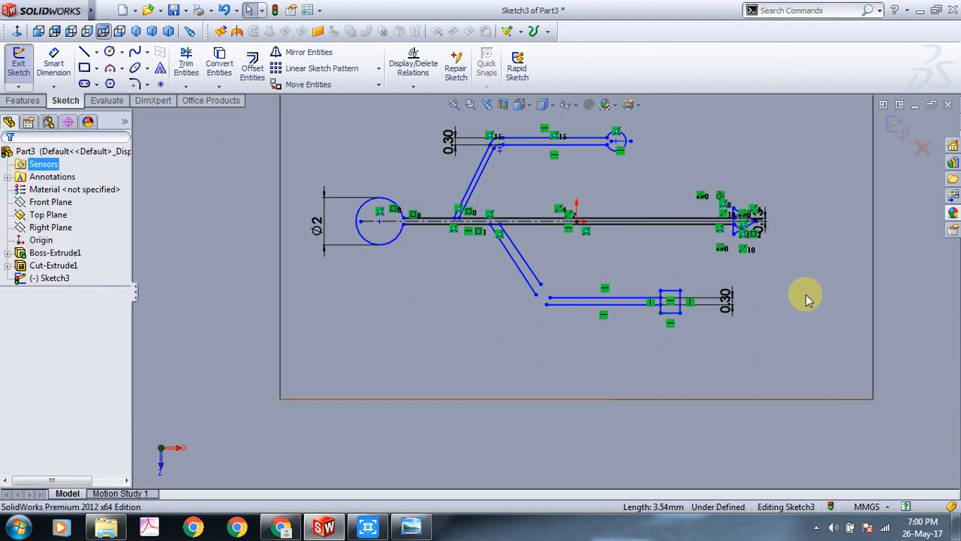
# Try to join the upper slanted line's end to the upper horizontal line's start with a spline about 0.7 mm long.
pyautogui.click(136, 54)
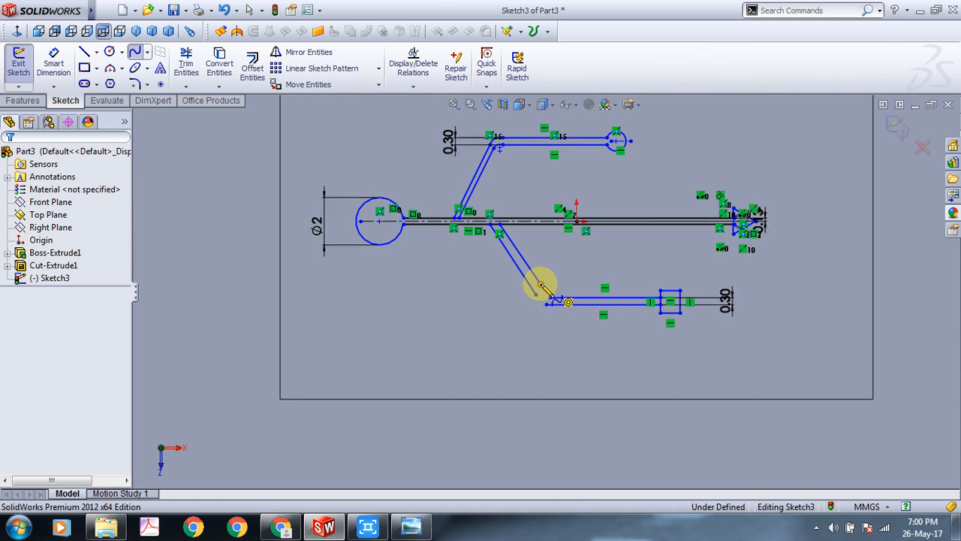
pyautogui.click(549, 298)
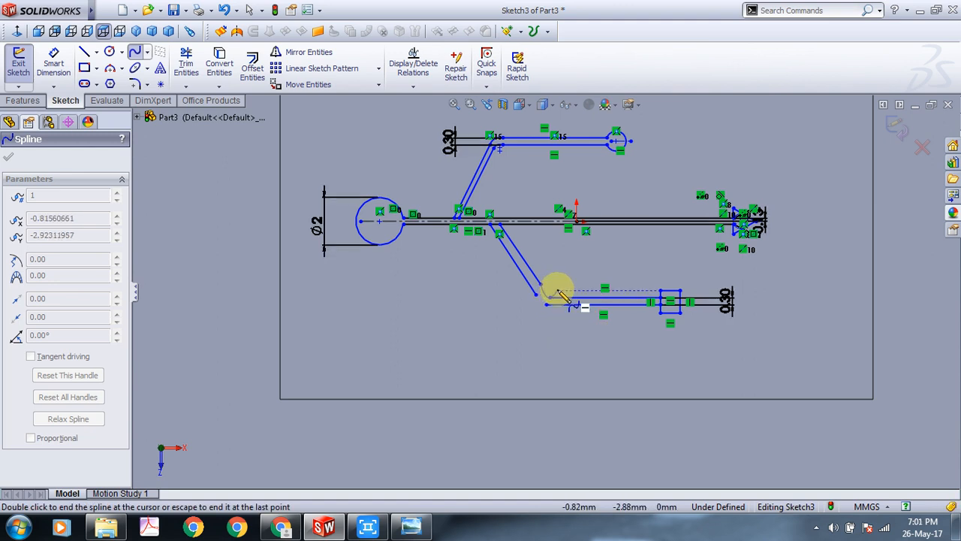
pyautogui.rightClick(557, 297)
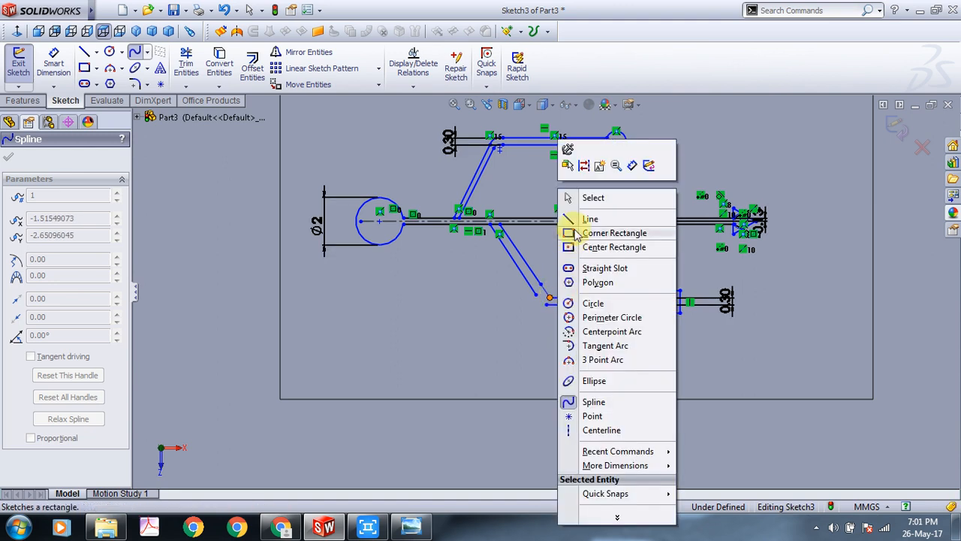
pyautogui.click(569, 196)
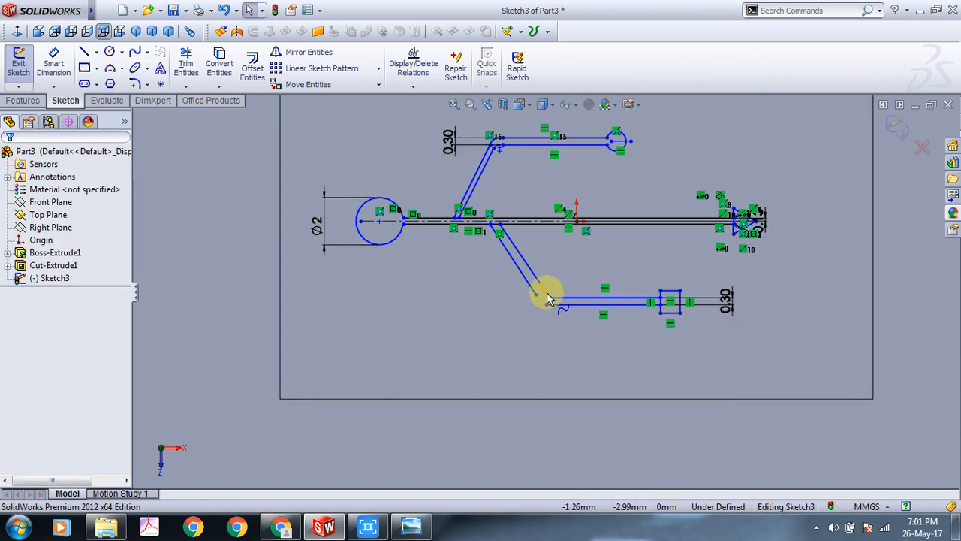
pyautogui.click(549, 300)
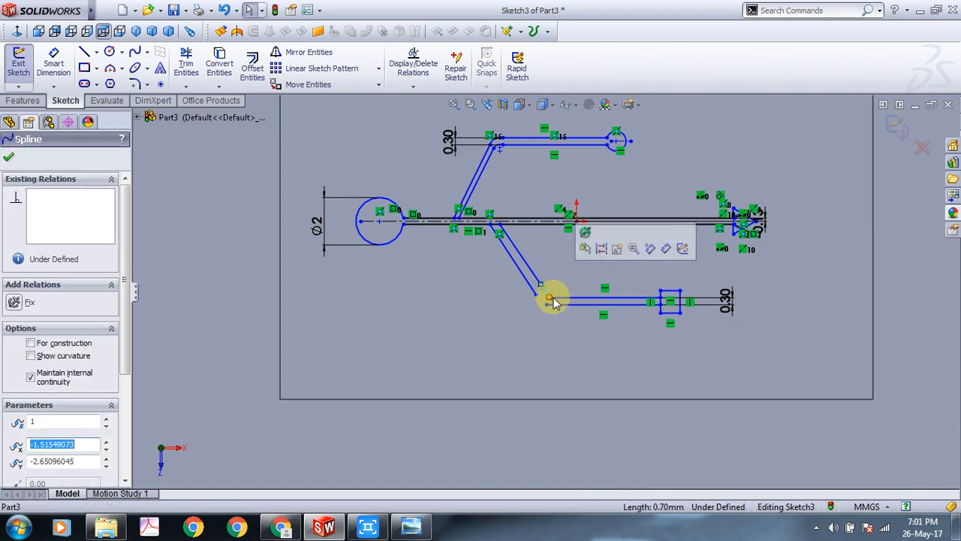
pyautogui.click(552, 300)
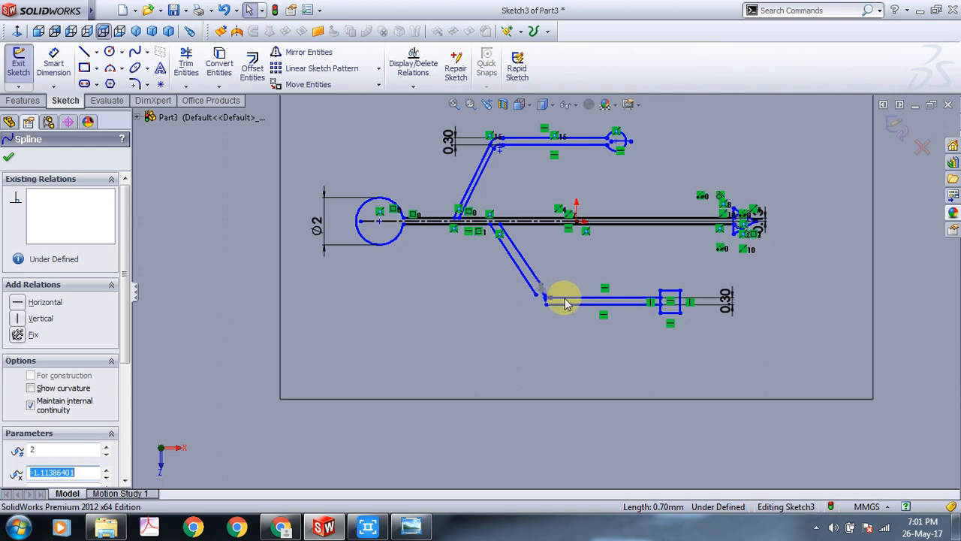
pyautogui.click(595, 302)
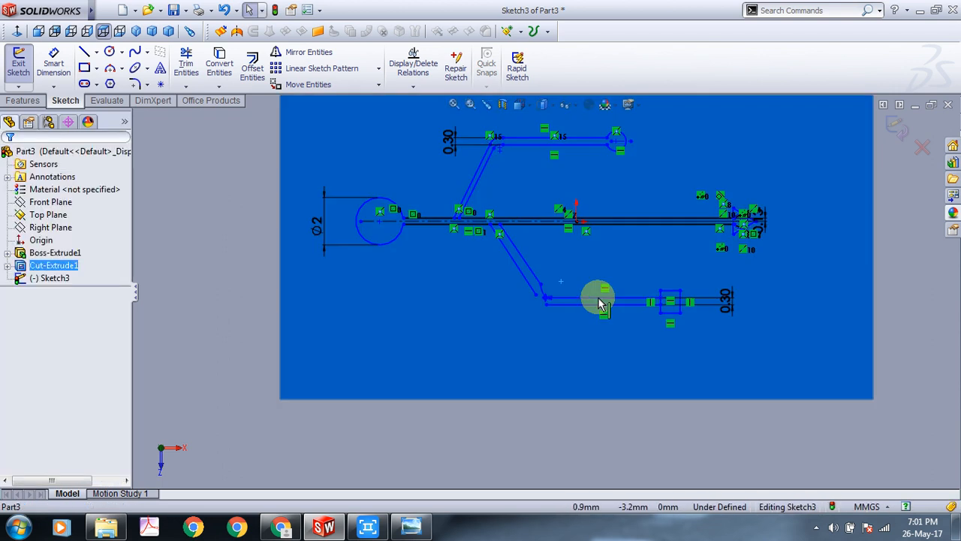
pyautogui.click(601, 303)
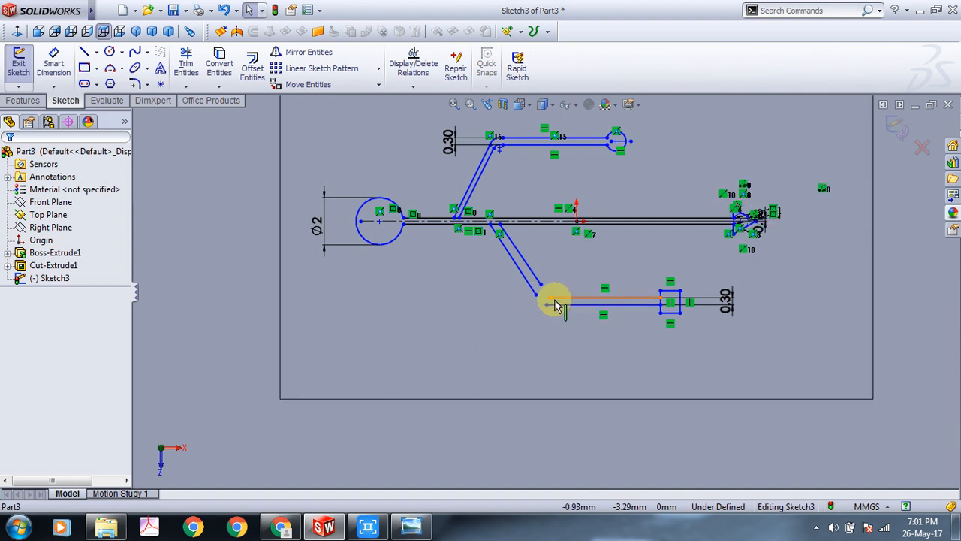
# Draw a short vertical centerline crossing the two lower horizontal lines near their left ends.
pyautogui.click(97, 54)
pyautogui.click(113, 81)
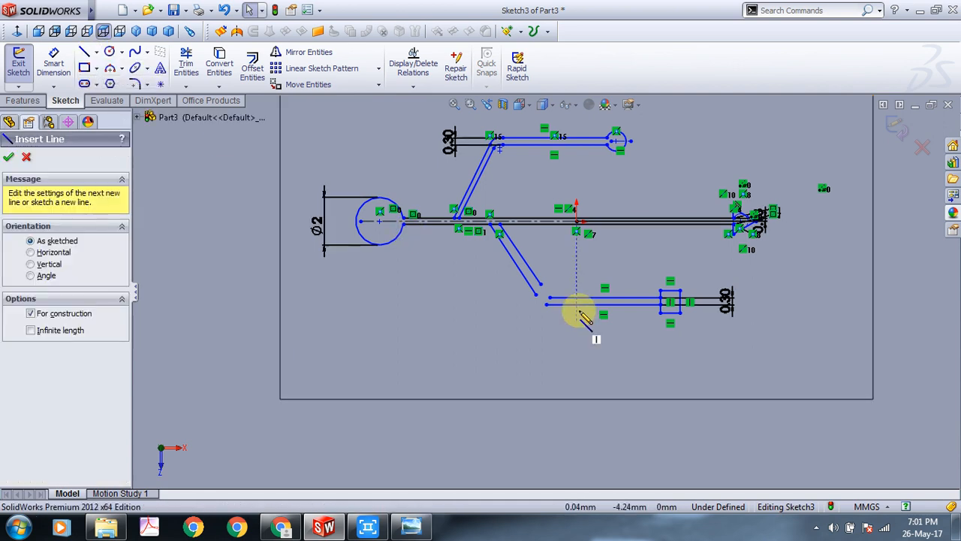
pyautogui.click(557, 287)
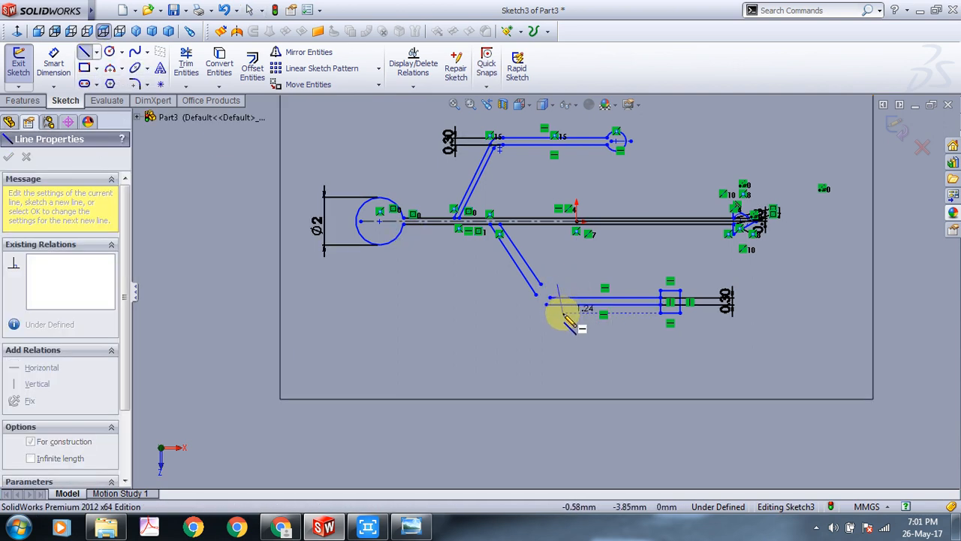
pyautogui.click(558, 320)
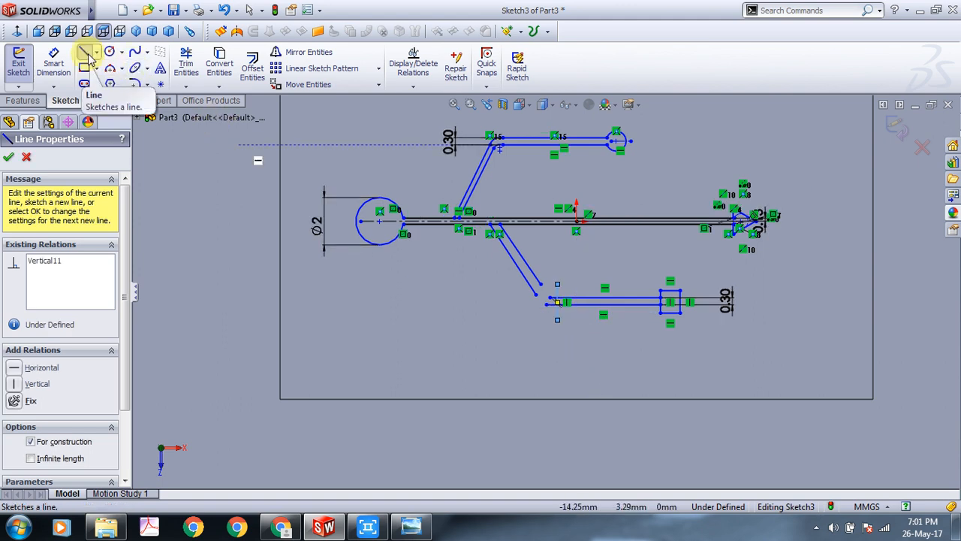
pyautogui.click(10, 158)
pyautogui.click(9, 158)
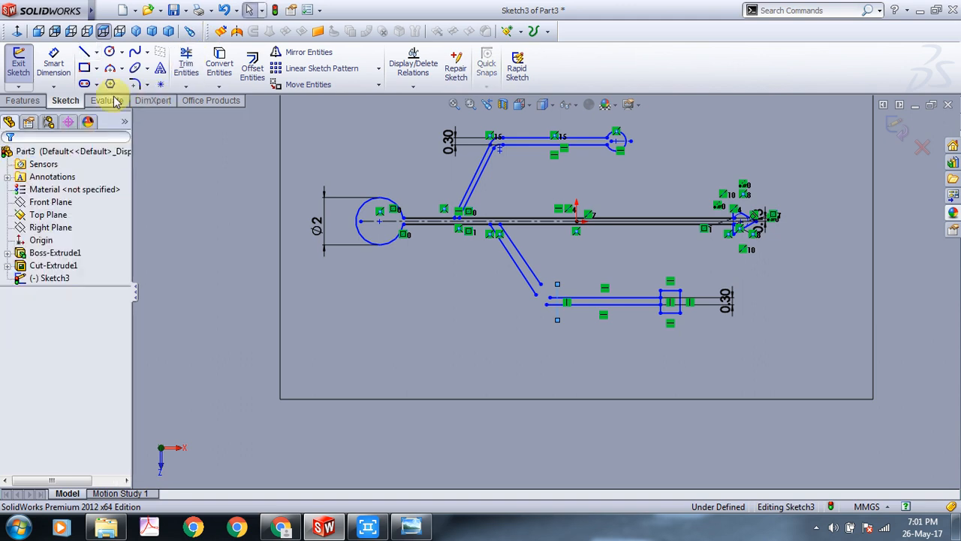
# Trim the overhanging ends of the lower arm's two horizontal lines back to the vertical construction line.
pyautogui.click(187, 62)
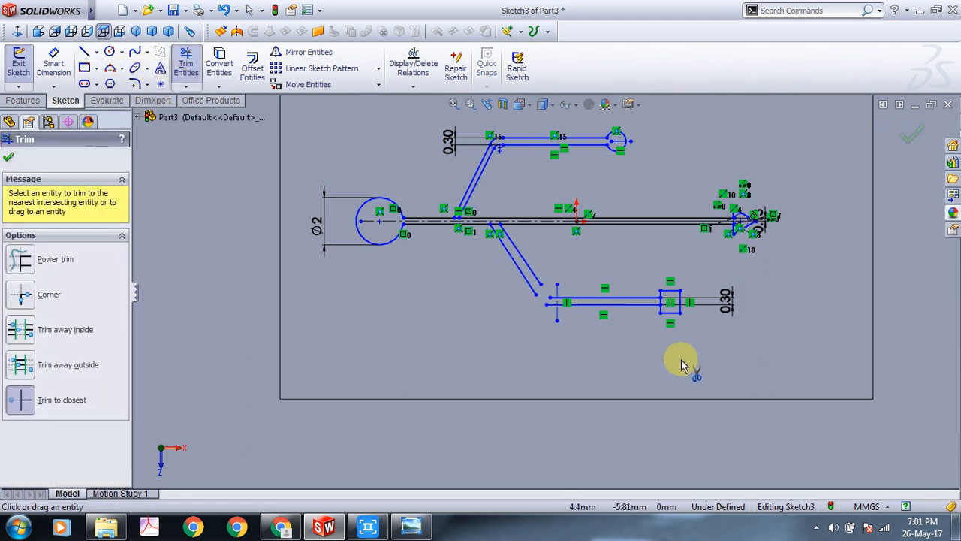
pyautogui.click(555, 297)
pyautogui.click(553, 304)
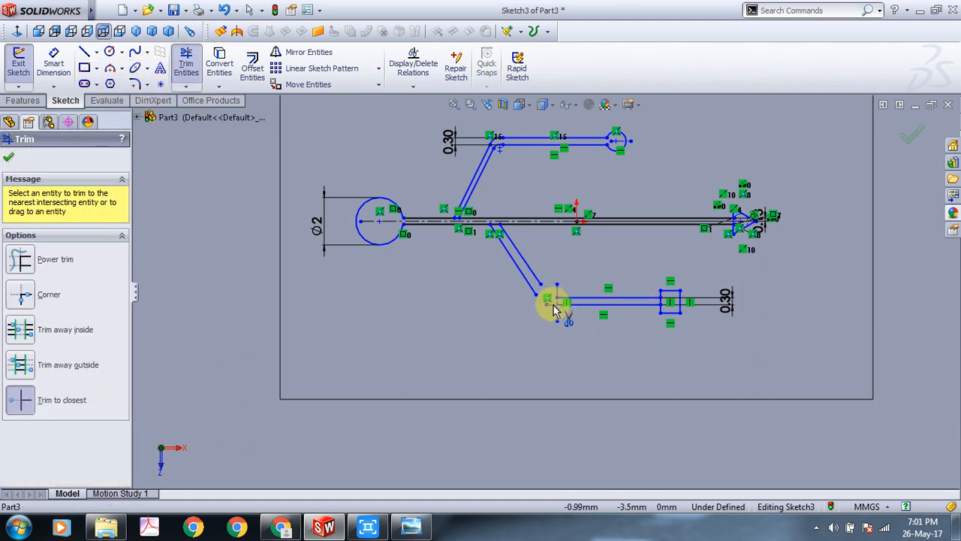
# Trim away the vertical construction line at the open end of the lower arm's horizontal lines.
pyautogui.click(558, 296)
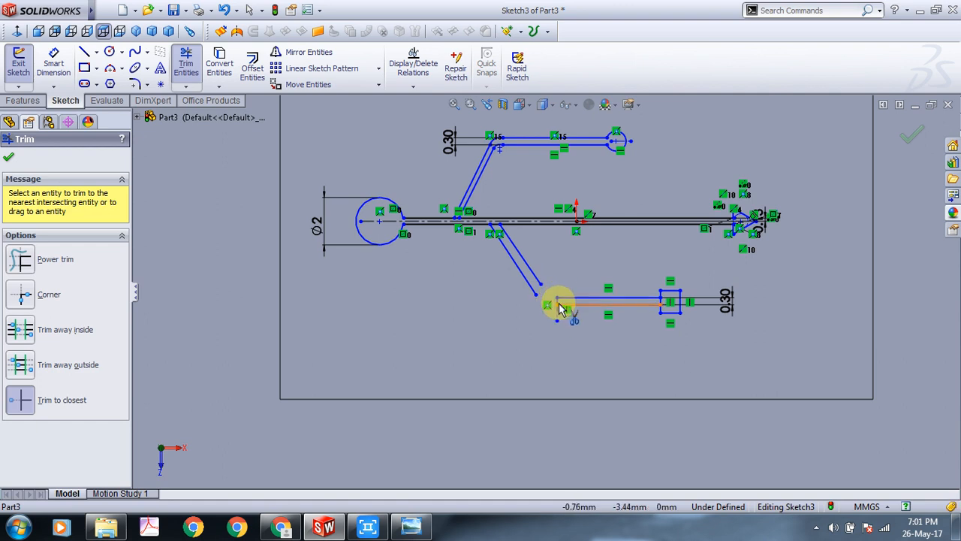
pyautogui.scroll(-3, 560, 306)
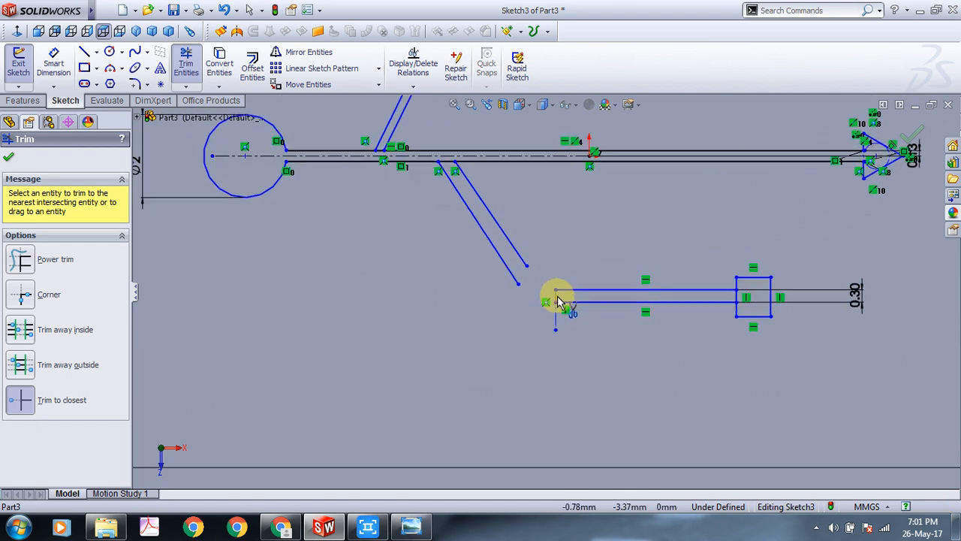
pyautogui.click(559, 308)
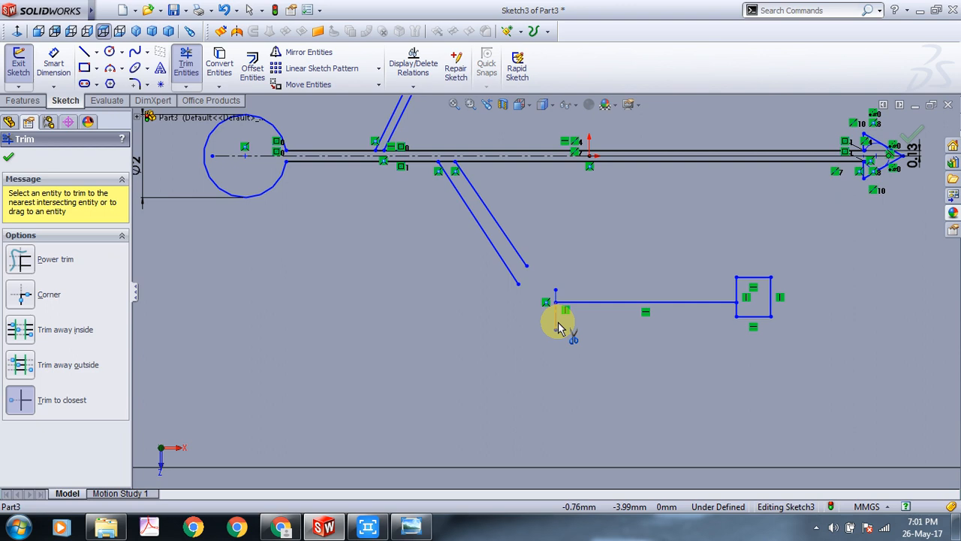
pyautogui.press('Escape')
pyautogui.click(557, 316)
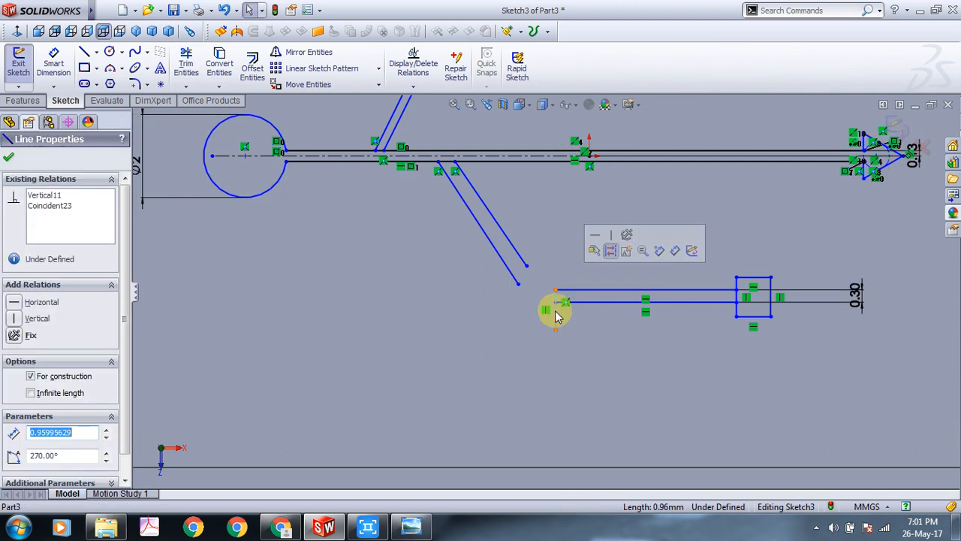
pyautogui.click(555, 321)
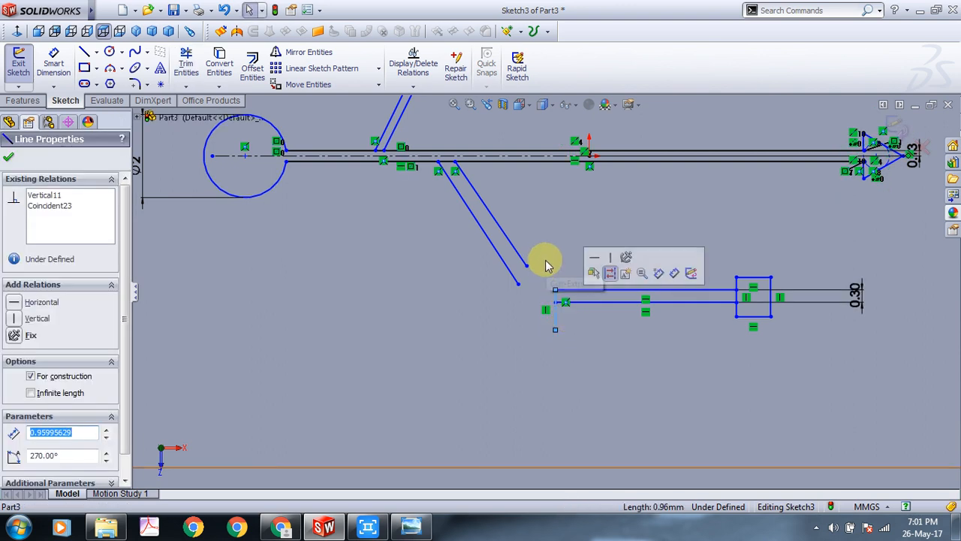
pyautogui.press('Escape')
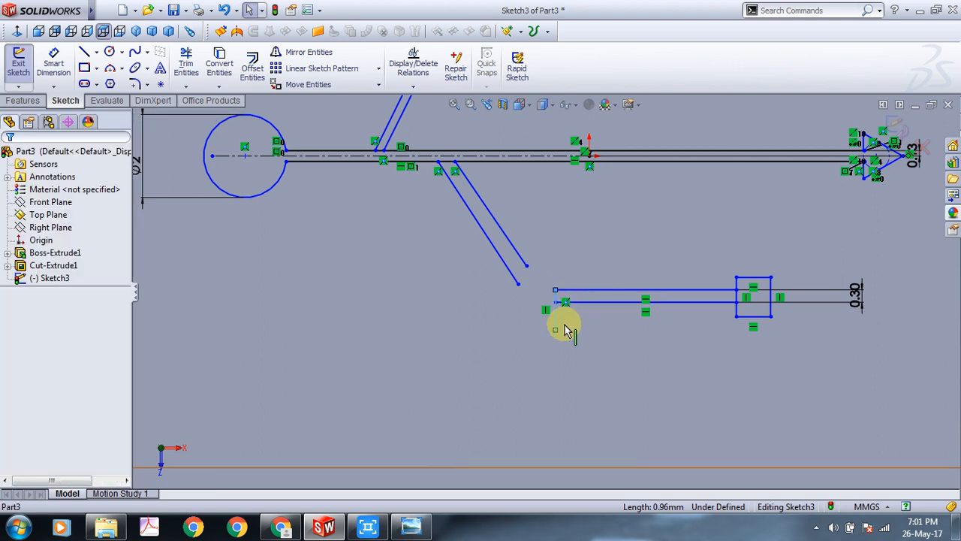
pyautogui.scroll(1, 565, 325)
pyautogui.scroll(-5, 563, 321)
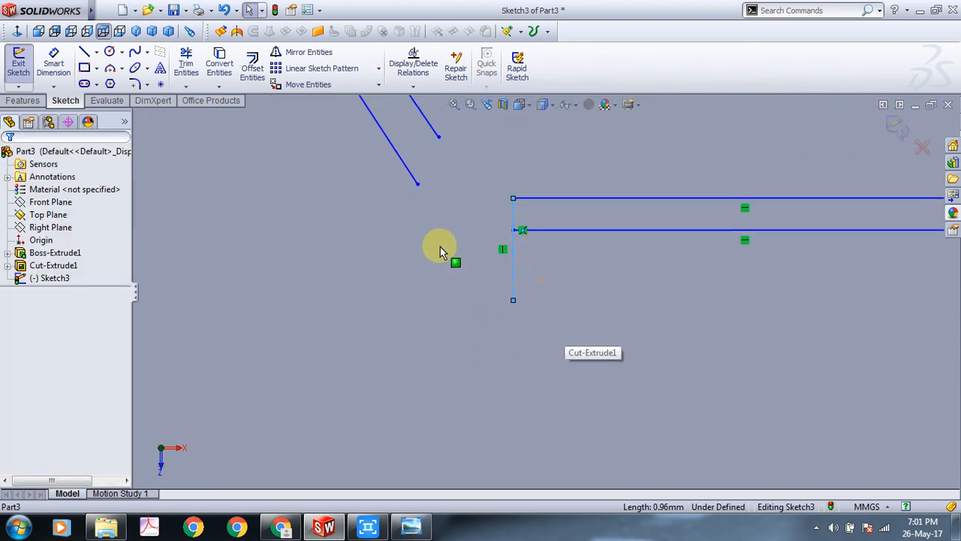
pyautogui.click(187, 63)
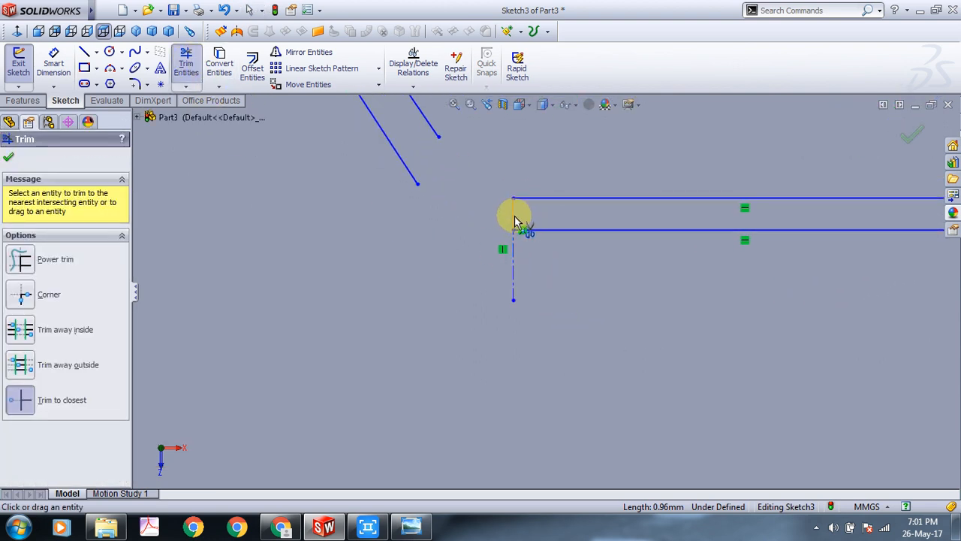
pyautogui.click(515, 221)
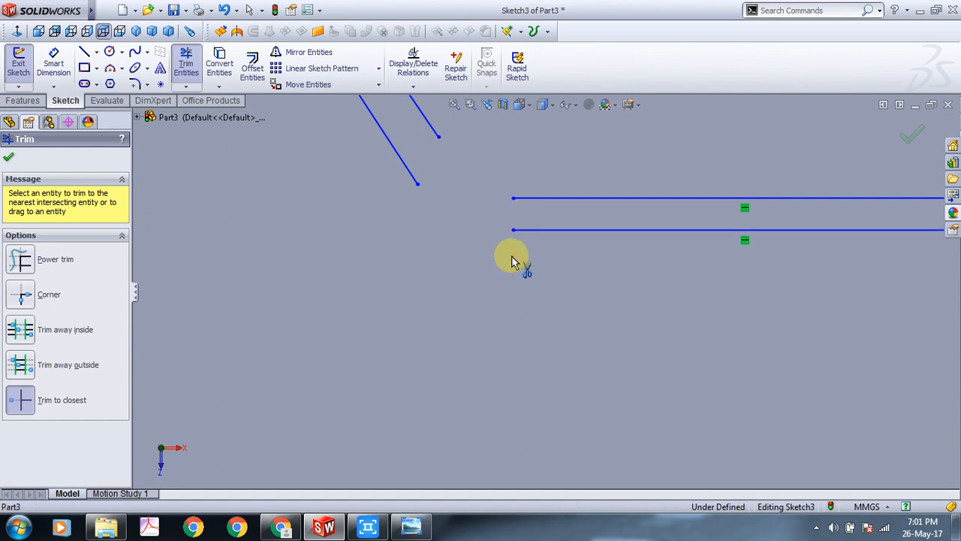
pyautogui.click(8, 160)
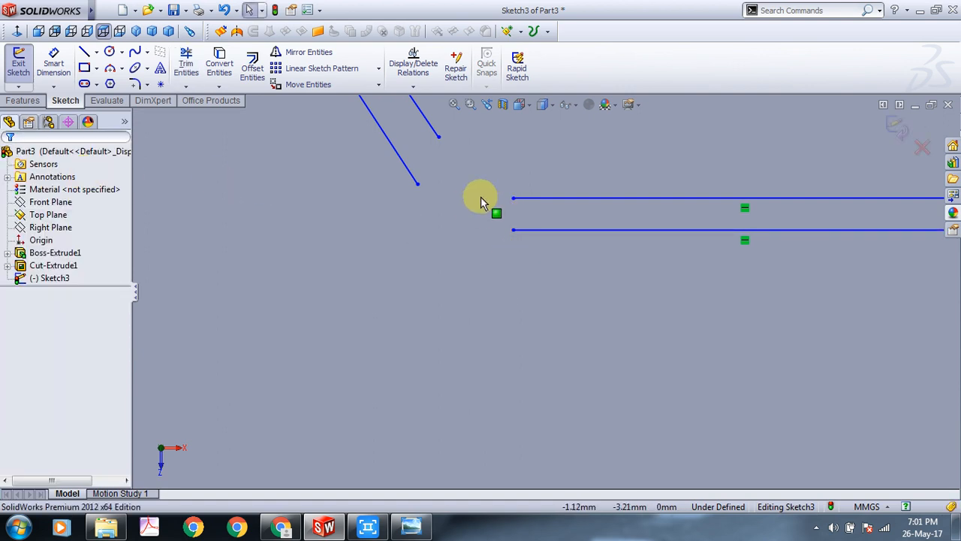
# Join the inner slanted line's end to the lower arm's upper horizontal line with a three-point arc.
pyautogui.scroll(5, 488, 206)
pyautogui.click(110, 69)
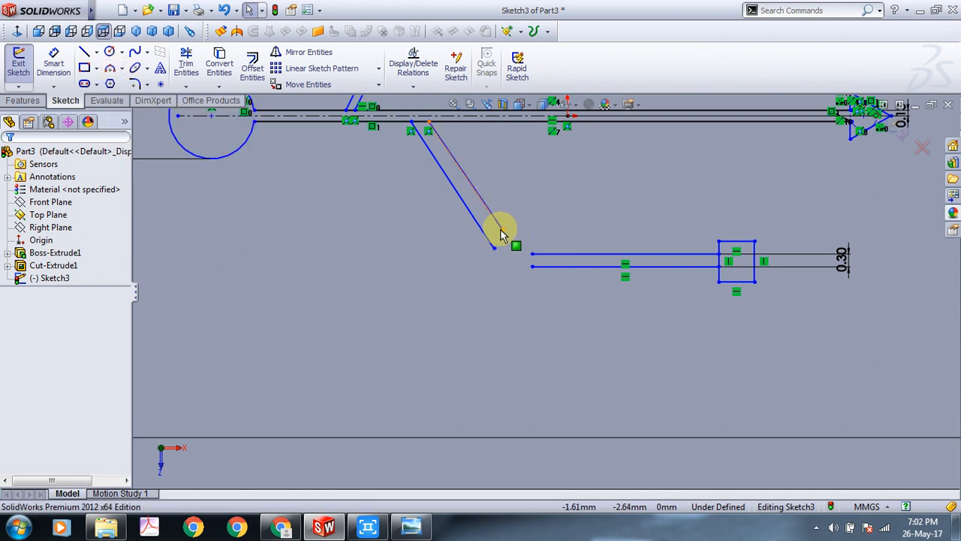
pyautogui.click(111, 70)
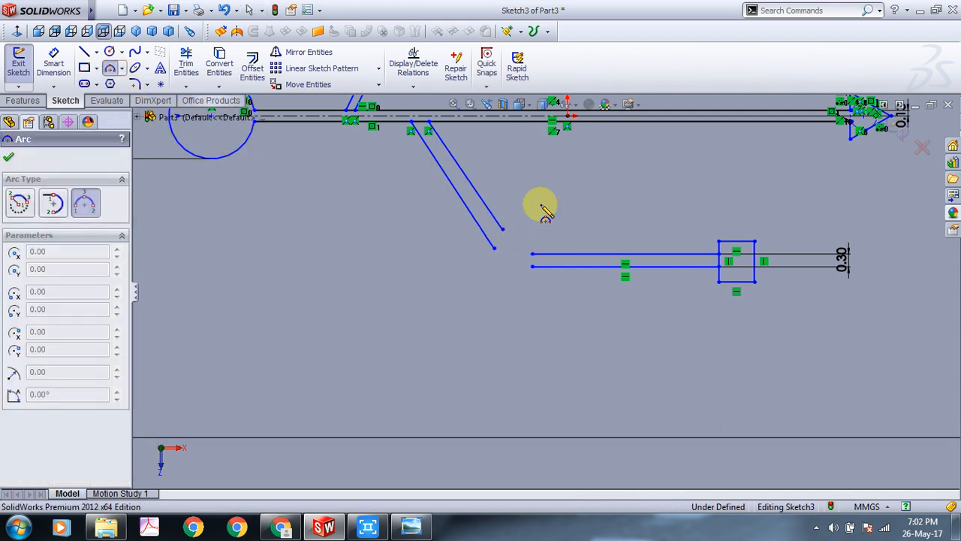
pyautogui.click(502, 229)
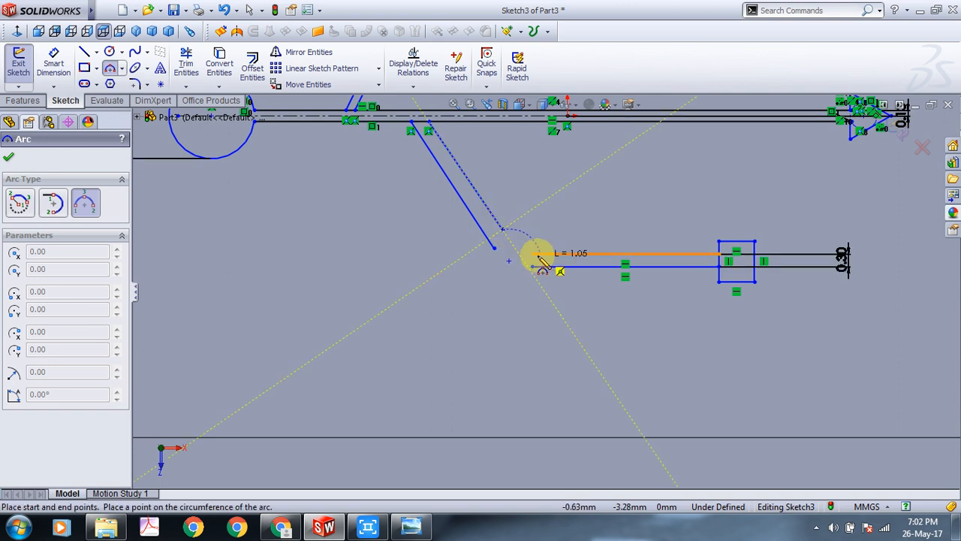
pyautogui.click(532, 254)
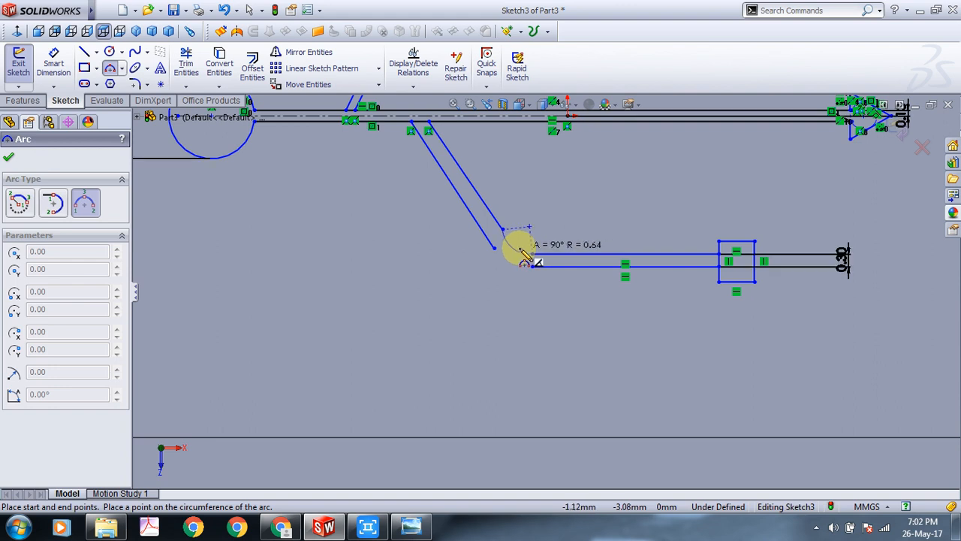
pyautogui.click(523, 252)
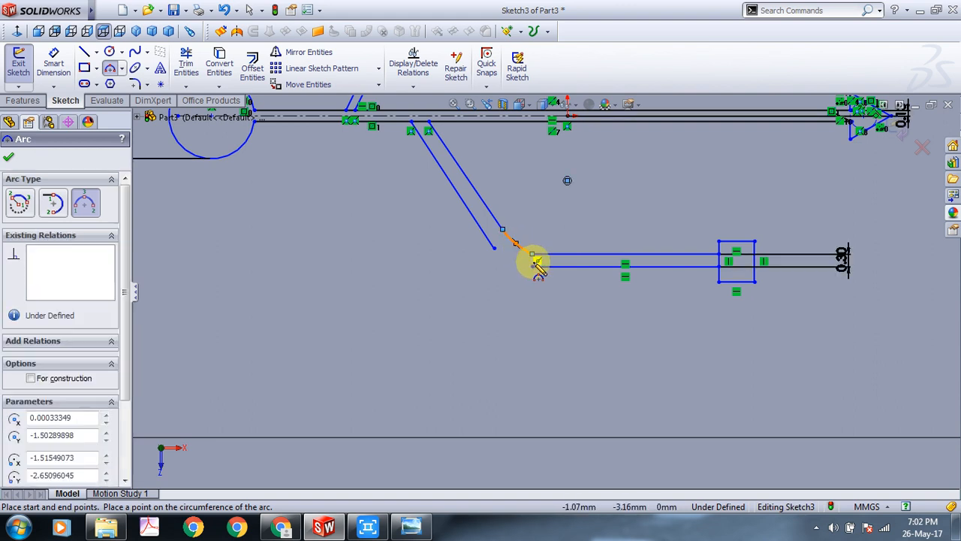
pyautogui.press('Escape')
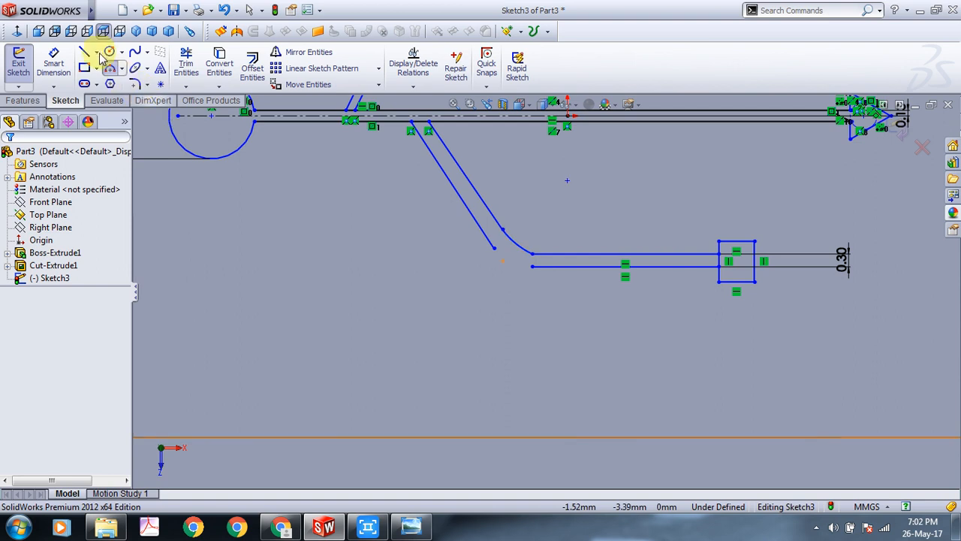
pyautogui.click(109, 51)
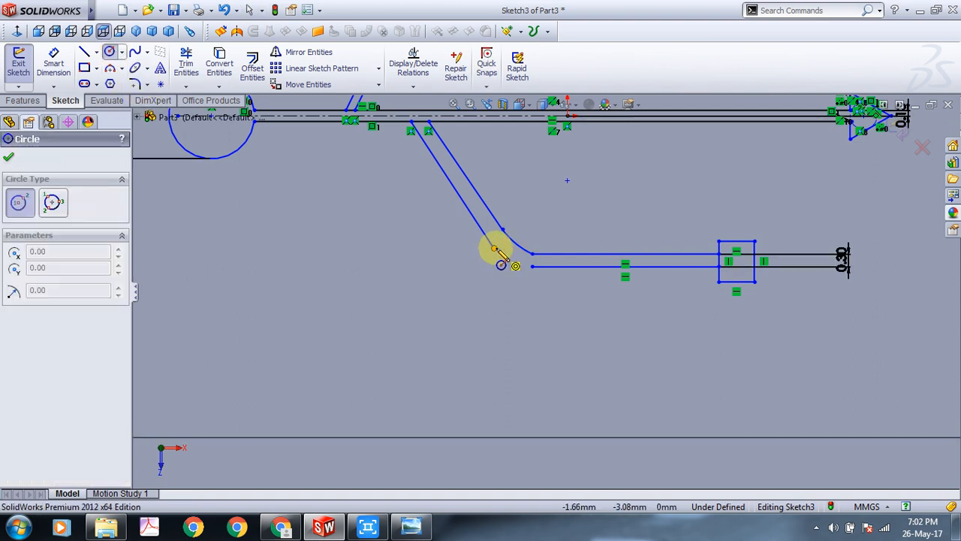
pyautogui.click(494, 249)
pyautogui.press('Escape')
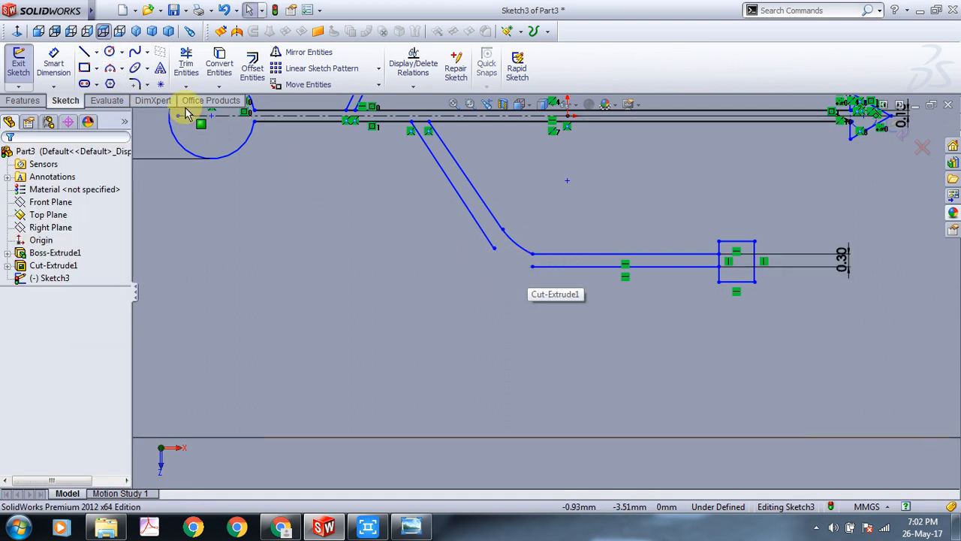
# Join the outer slanted line's end to the lower arm's lower horizontal line with a three-point arc.
pyautogui.click(111, 70)
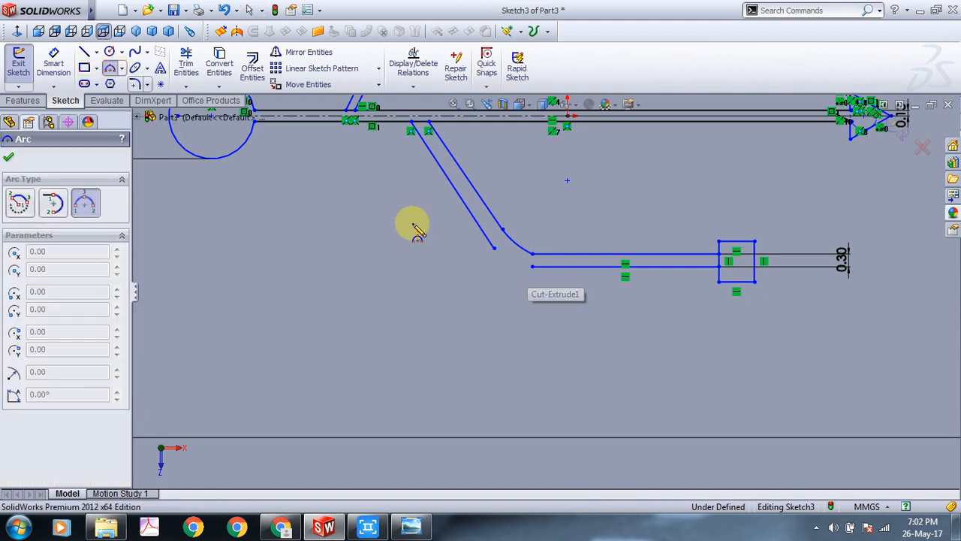
pyautogui.click(494, 248)
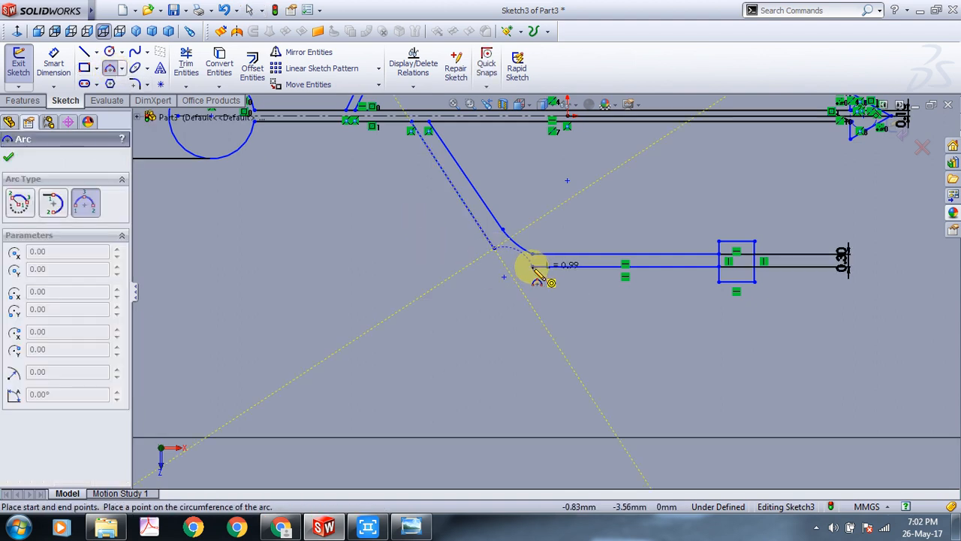
pyautogui.click(531, 266)
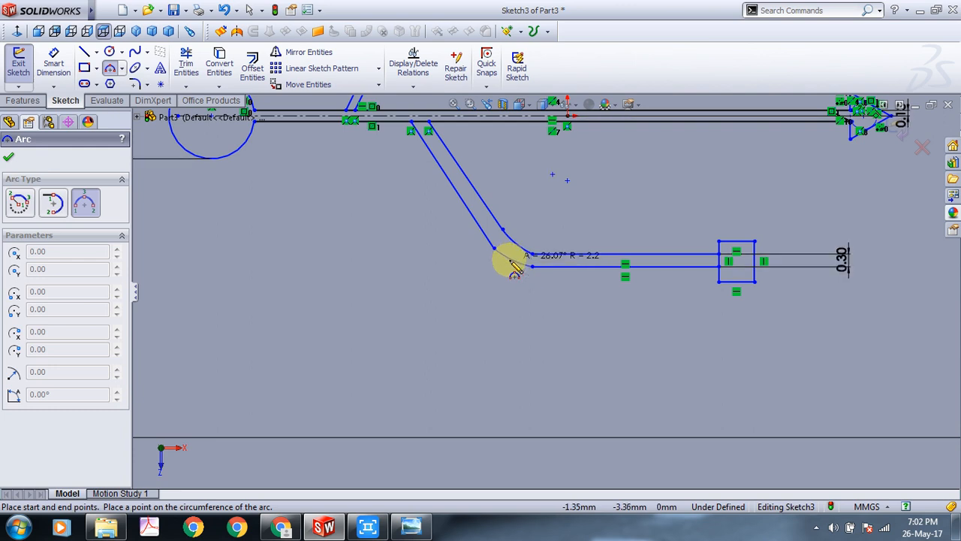
pyautogui.click(511, 262)
pyautogui.press('Escape')
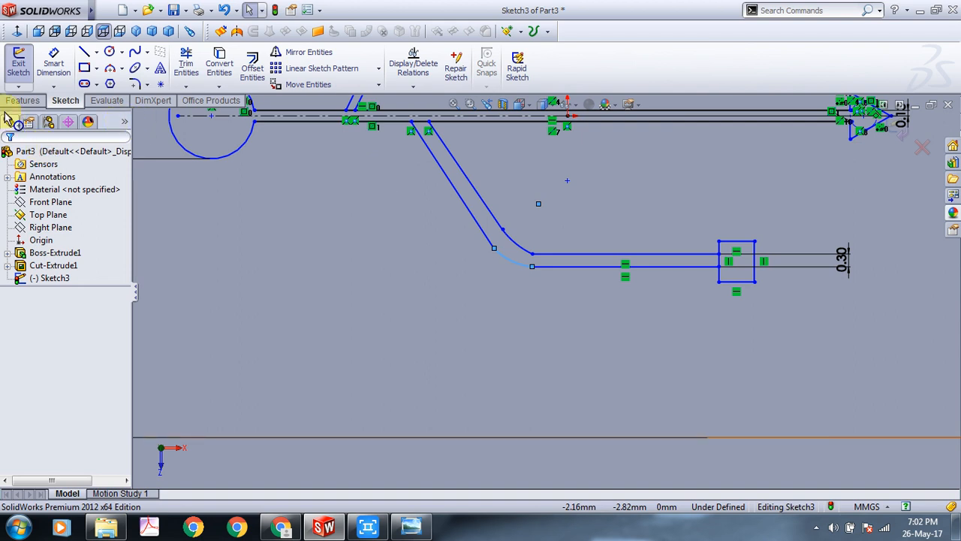
# Trim the square's edge and the main bar's lower line where the lower arm meets them, and exit the sketch.
pyautogui.click(185, 64)
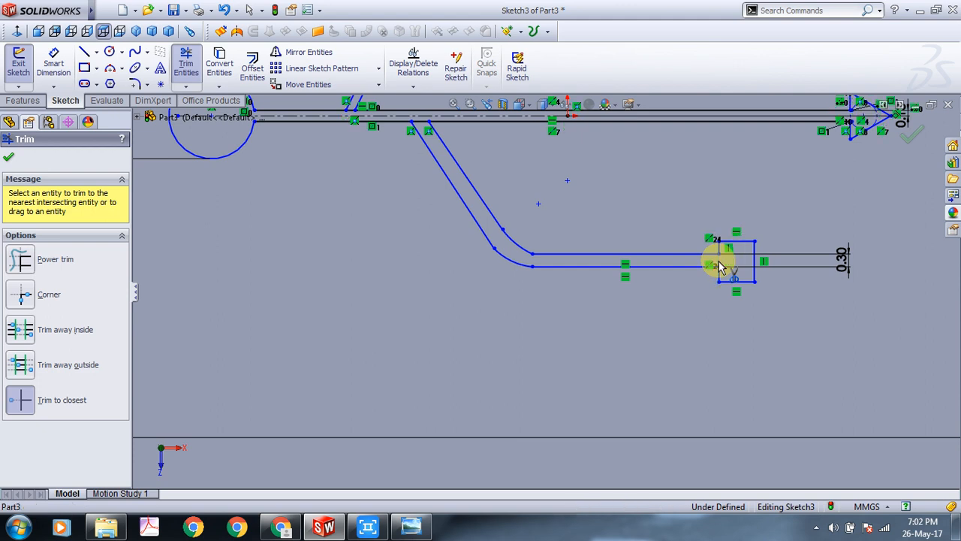
pyautogui.click(720, 267)
pyautogui.click(417, 125)
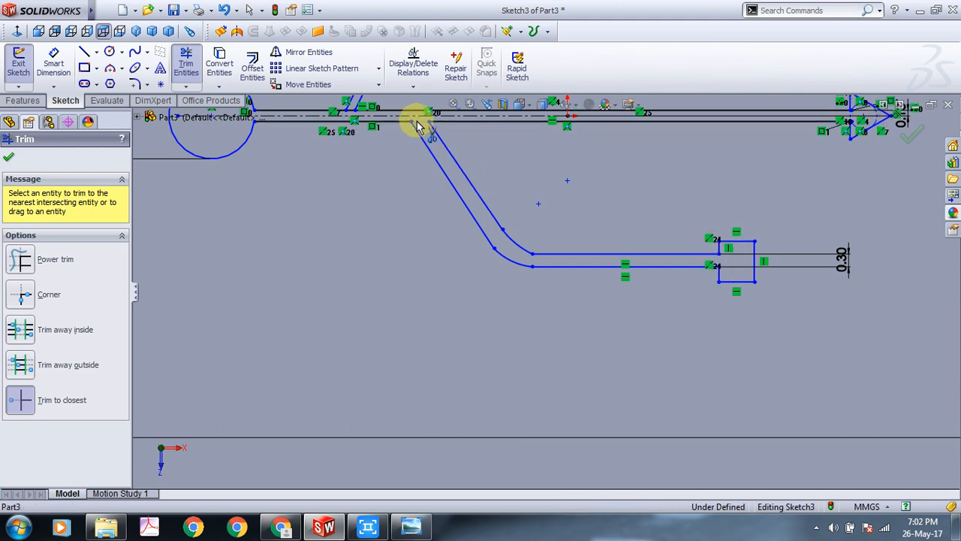
pyautogui.click(8, 156)
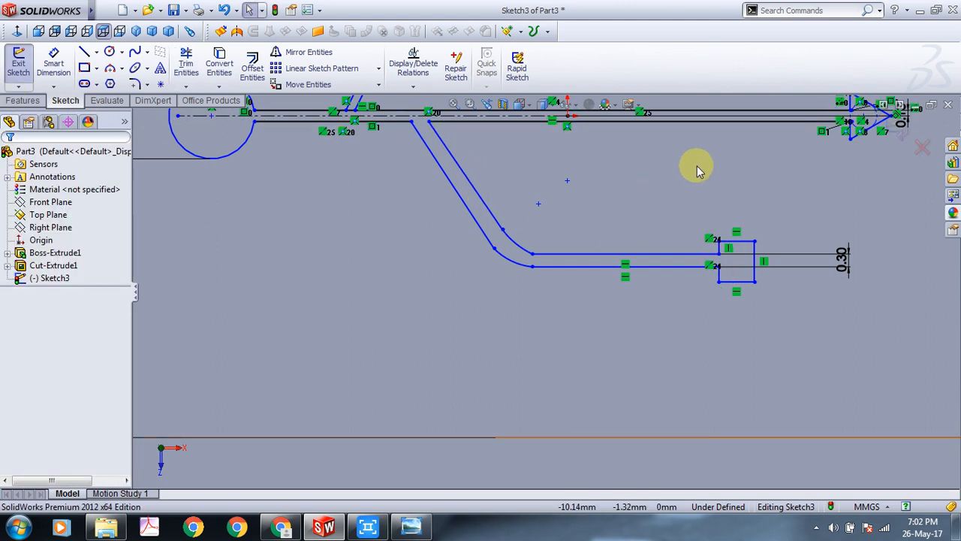
pyautogui.press('f')
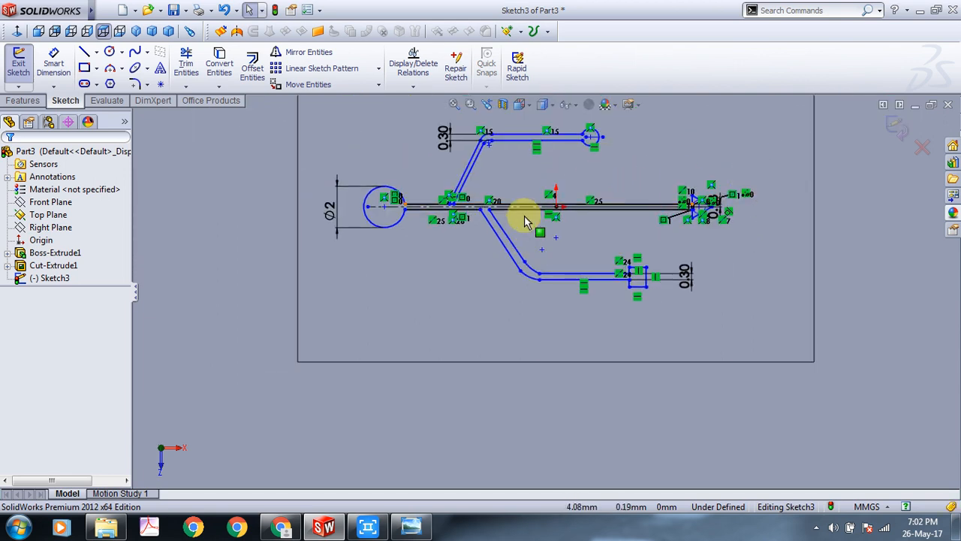
pyautogui.click(13, 63)
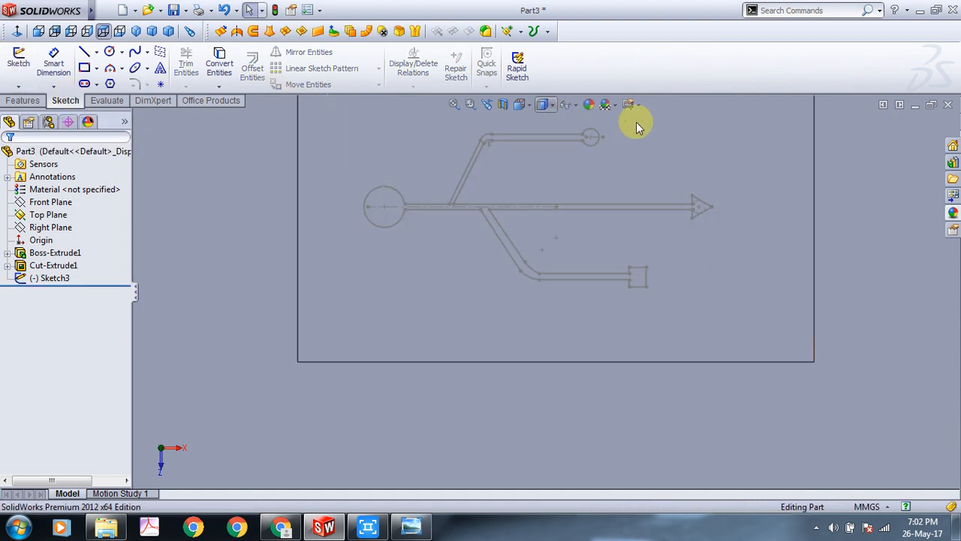
# Reopen Sketch3 for editing and trim the main bar's upper line between the two slanted lines of the upper arm.
pyautogui.scroll(-8, 466, 218)
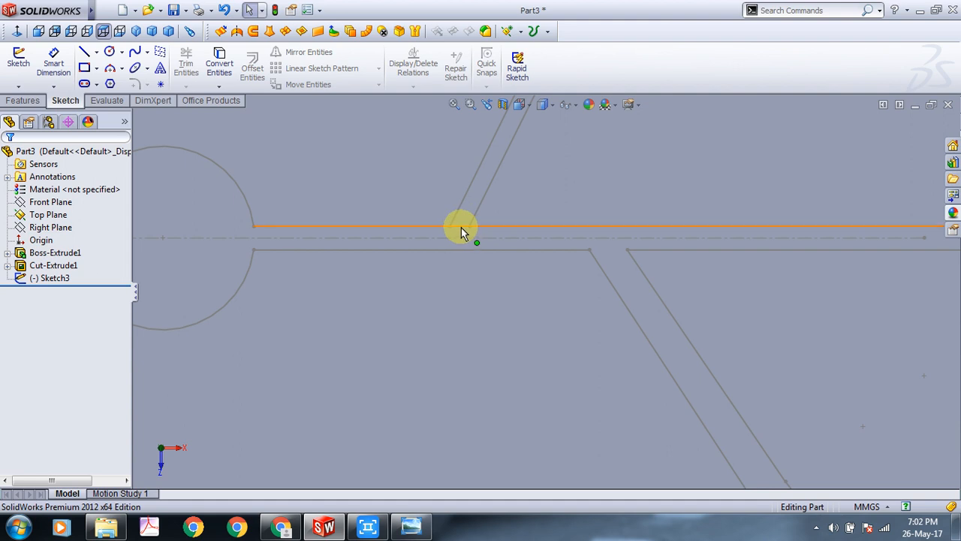
pyautogui.click(65, 281)
pyautogui.click(64, 279)
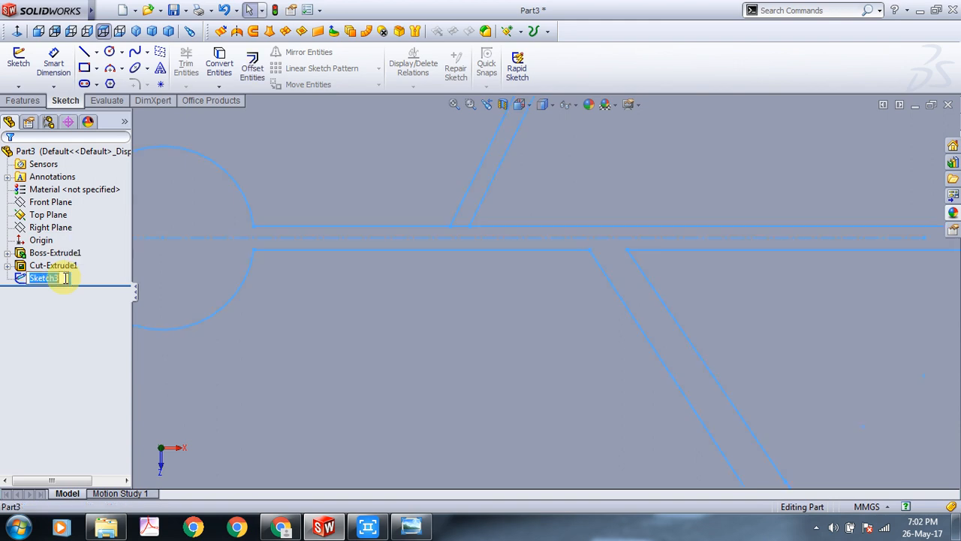
pyautogui.click(20, 57)
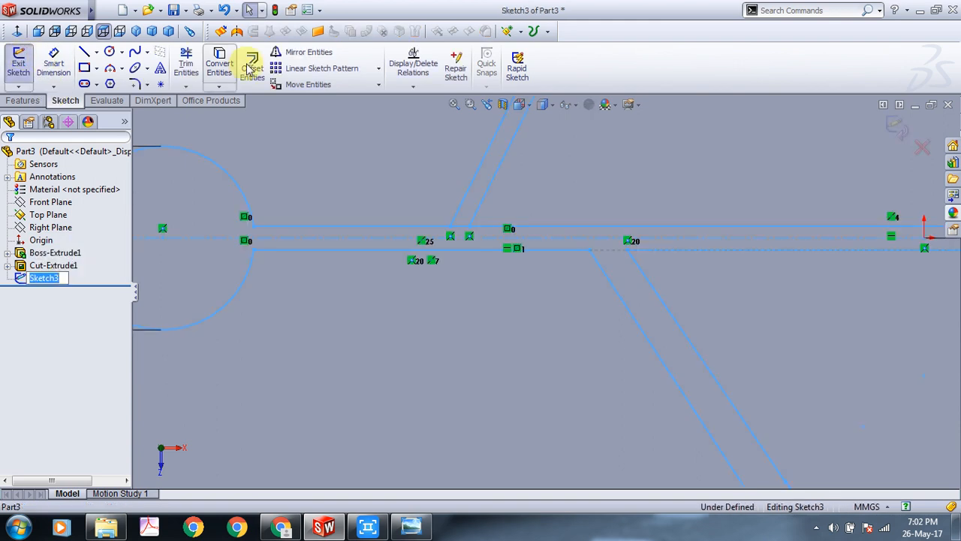
pyautogui.click(188, 63)
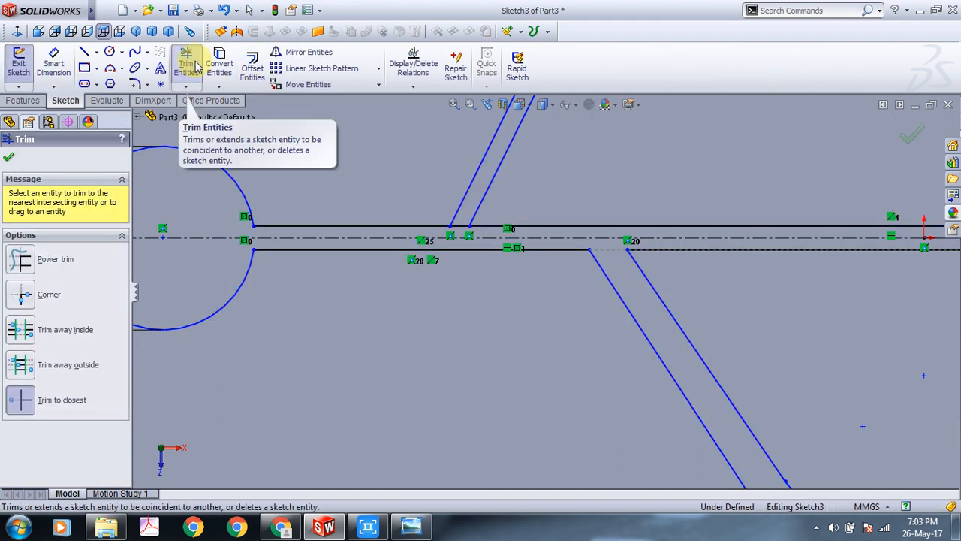
pyautogui.click(461, 226)
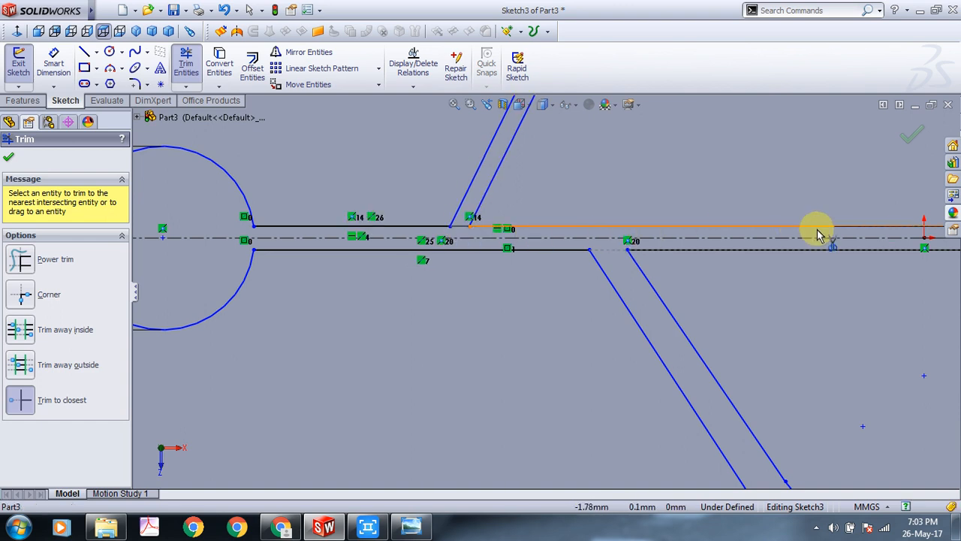
pyautogui.scroll(3, 935, 250)
pyautogui.scroll(3, 920, 255)
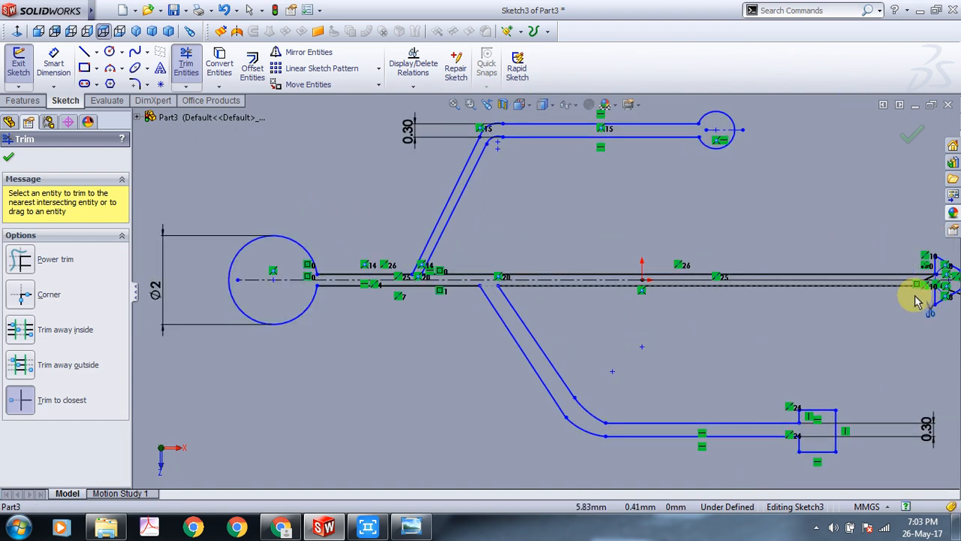
# Examine where the main bar's two lines meet the triangle for leftover segments.
pyautogui.scroll(-5, 935, 297)
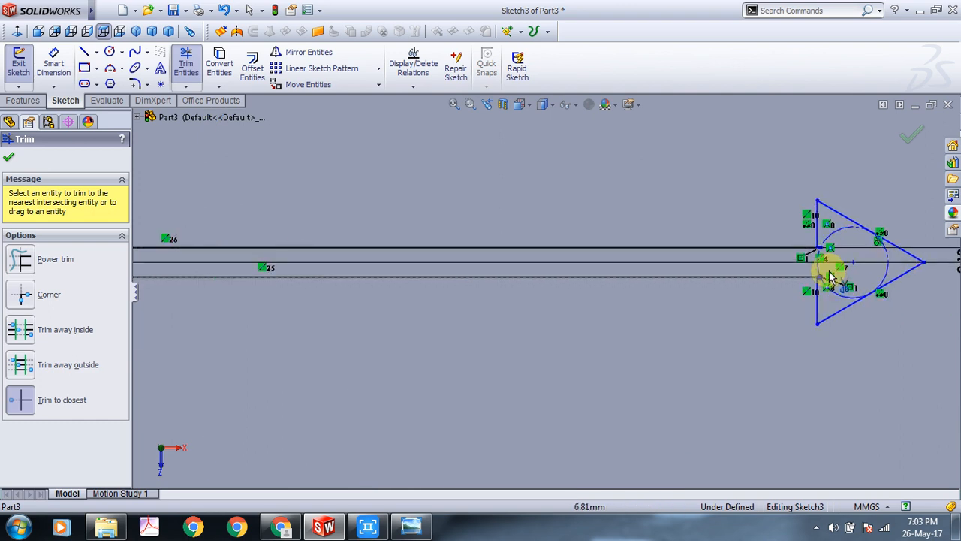
pyautogui.scroll(-4, 794, 253)
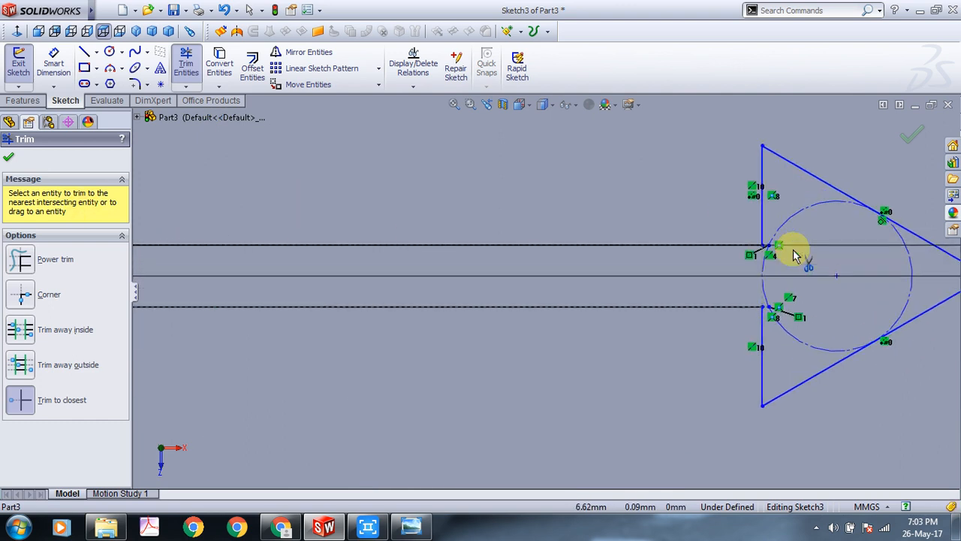
pyautogui.scroll(2, 790, 255)
pyautogui.scroll(2, 744, 274)
pyautogui.scroll(3, 427, 273)
pyautogui.scroll(1, 253, 266)
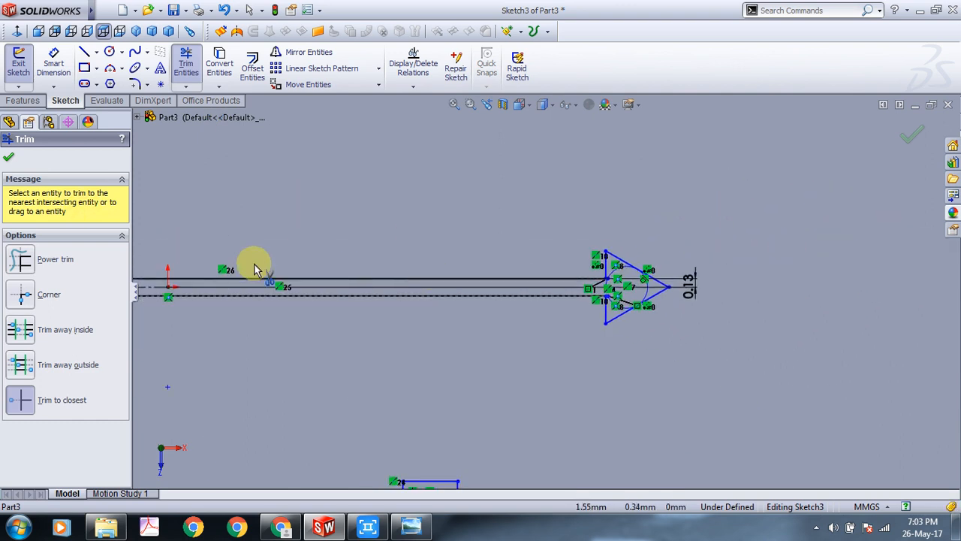
pyautogui.scroll(1, 216, 272)
# Finish trimming and exit the sketch of the USB symbol.
pyautogui.click(10, 157)
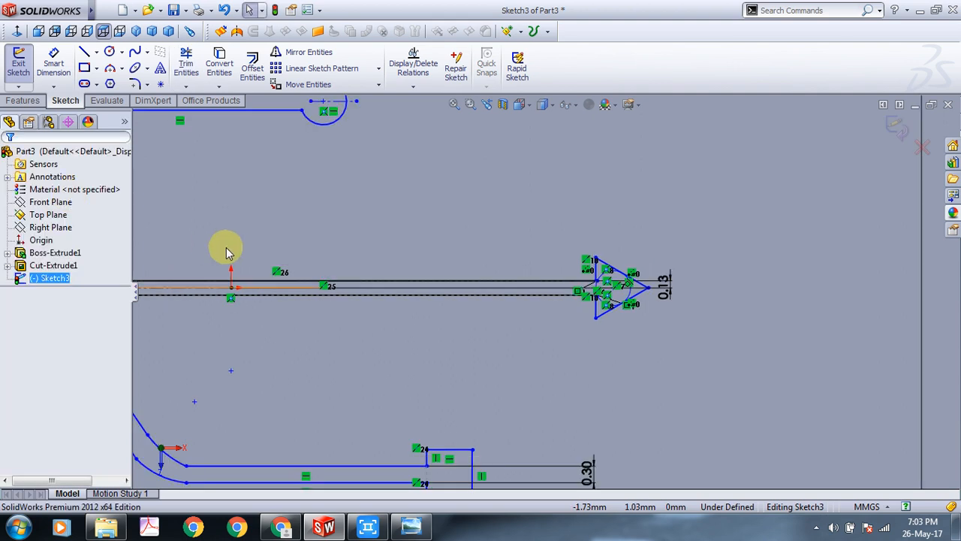
pyautogui.scroll(3, 229, 253)
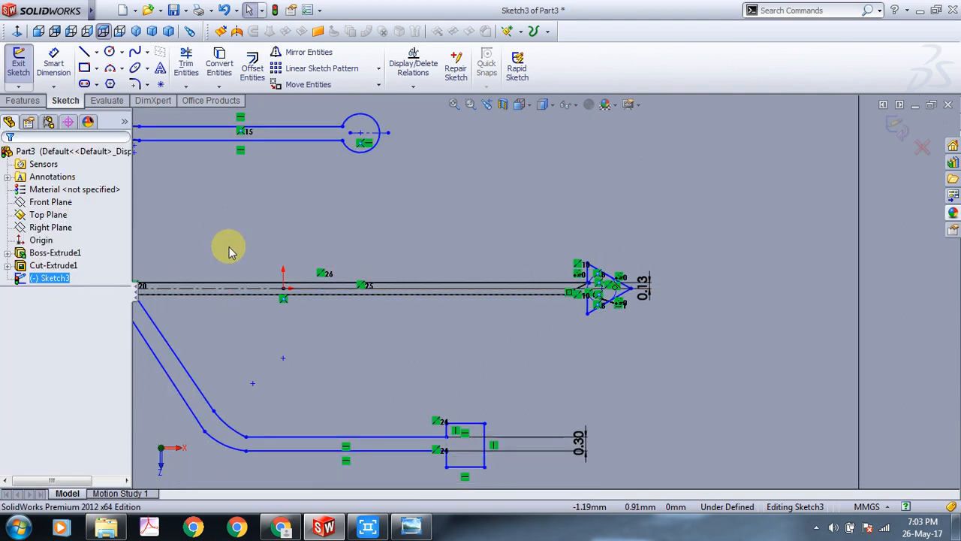
pyautogui.scroll(3, 229, 253)
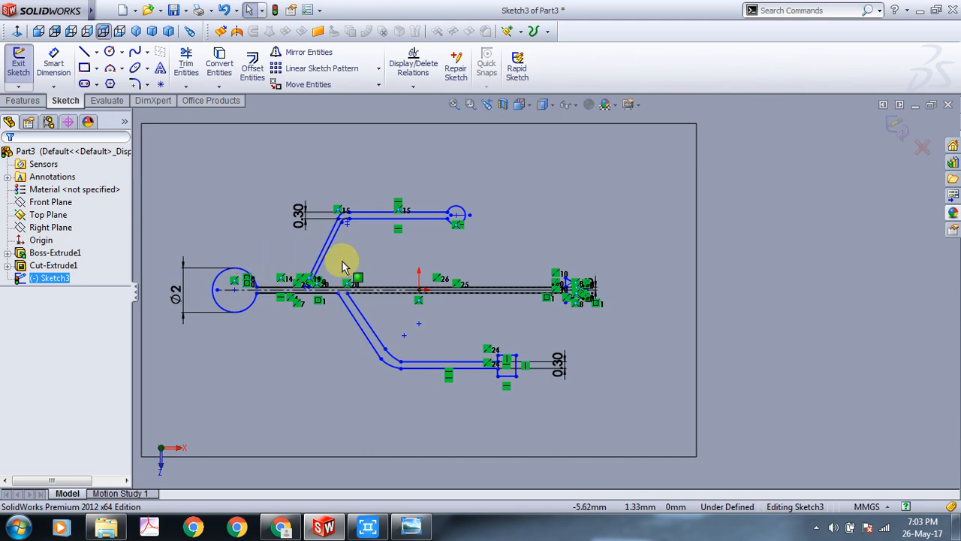
pyautogui.click(18, 60)
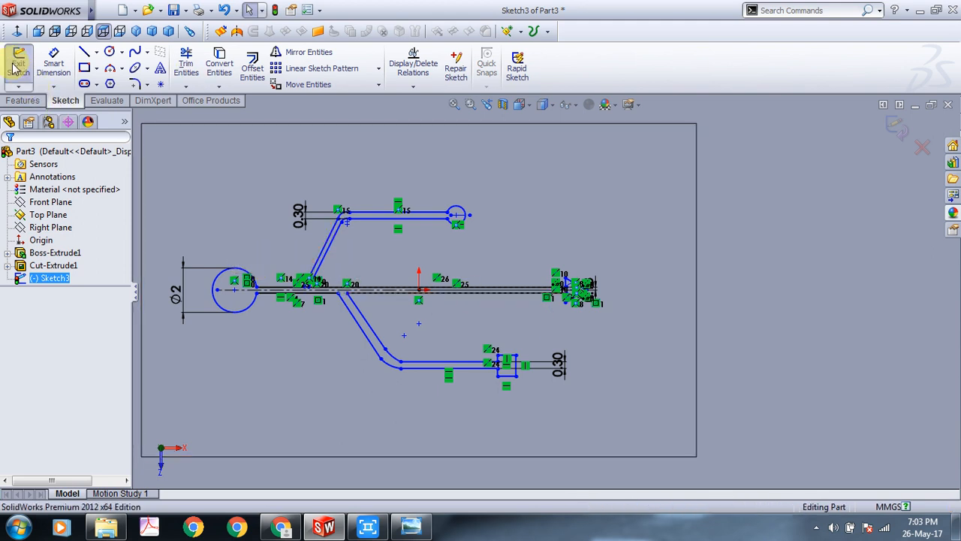
# Cut-extrude the closed USB symbol contour into the part to a blind depth of 1 mm.
pyautogui.click(30, 101)
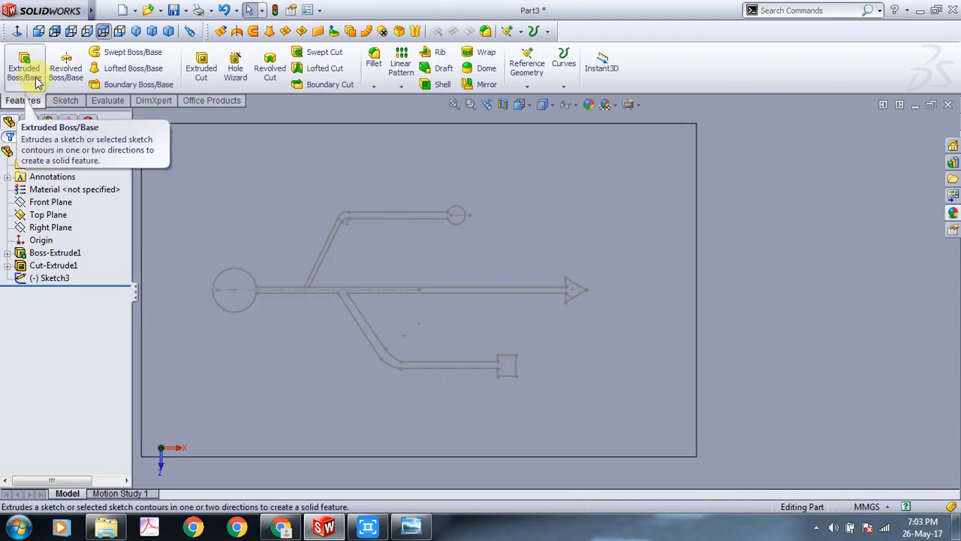
pyautogui.click(195, 64)
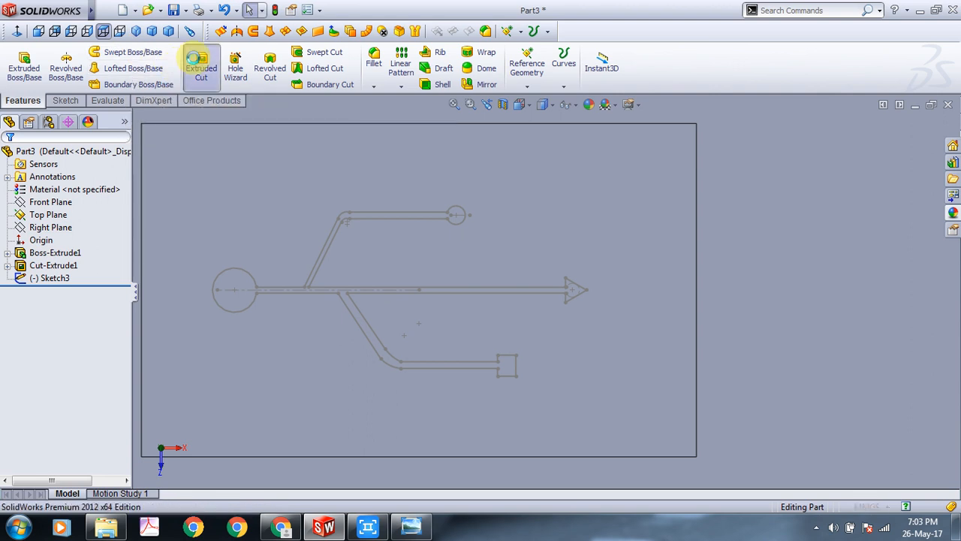
pyautogui.click(316, 272)
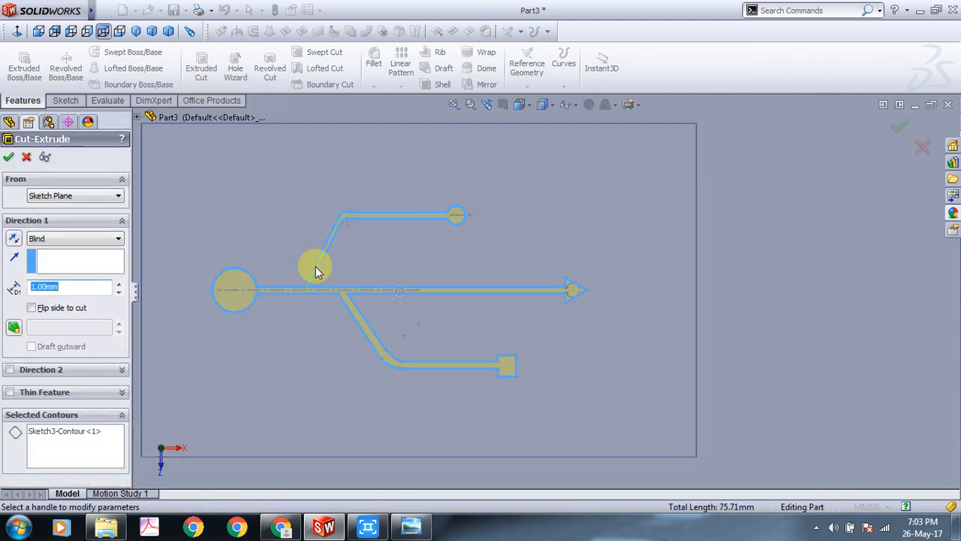
pyautogui.moveTo(573, 204); pyautogui.dragTo(553, 229, button='middle')
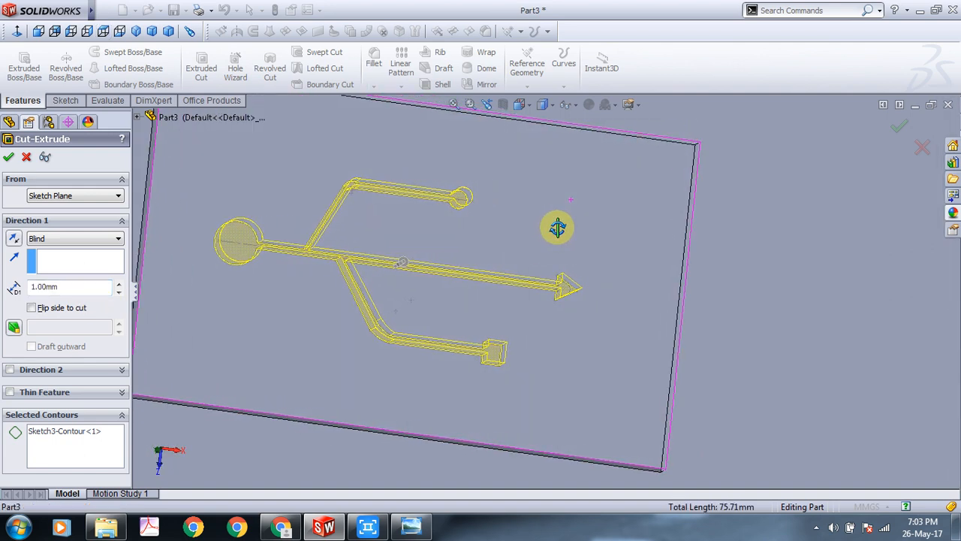
pyautogui.click(8, 158)
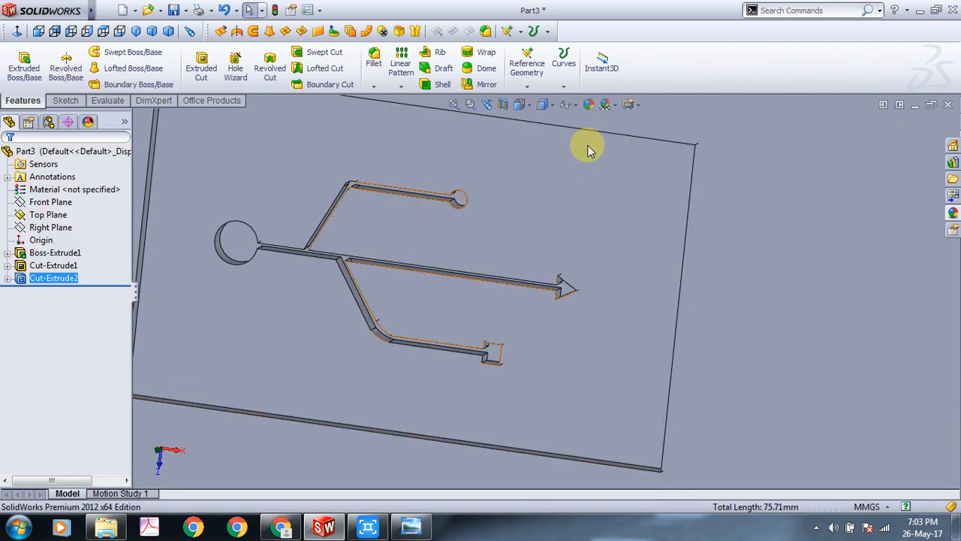
pyautogui.scroll(8, 610, 242)
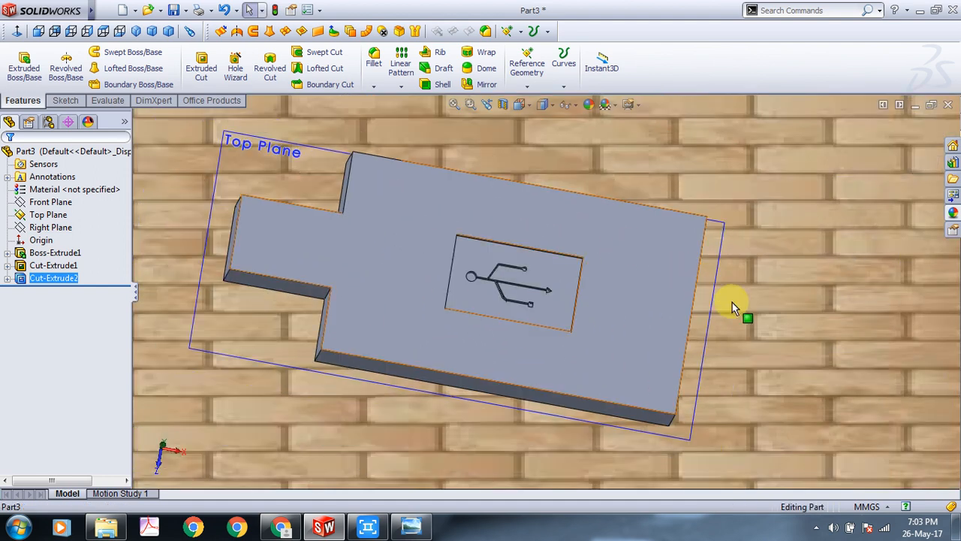
pyautogui.moveTo(733, 302); pyautogui.dragTo(664, 335, button='middle')
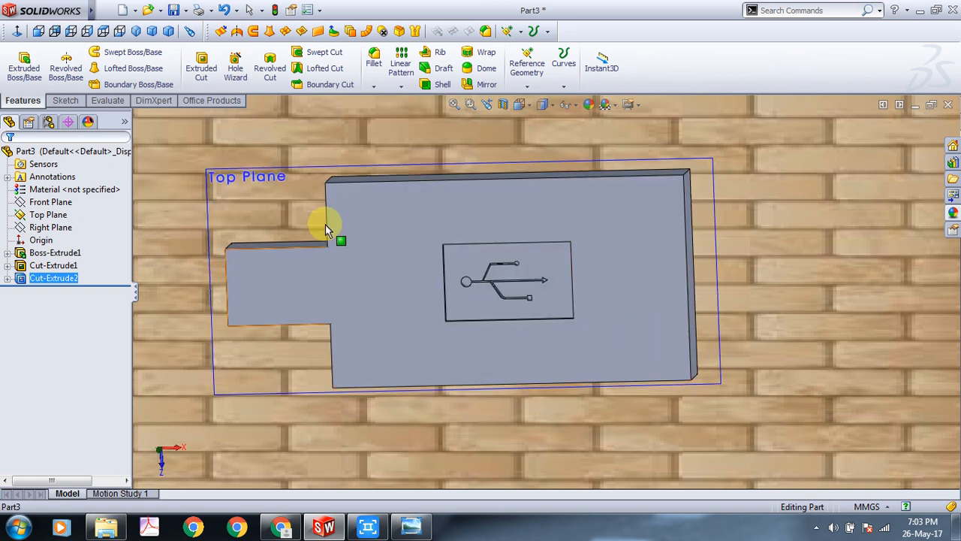
pyautogui.click(171, 143)
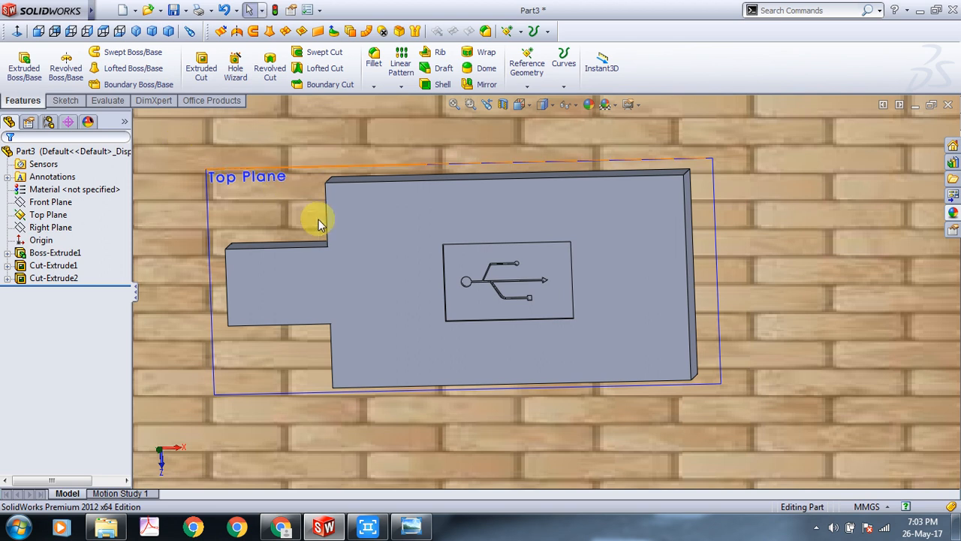
pyautogui.moveTo(329, 204); pyautogui.dragTo(333, 193, button='middle')
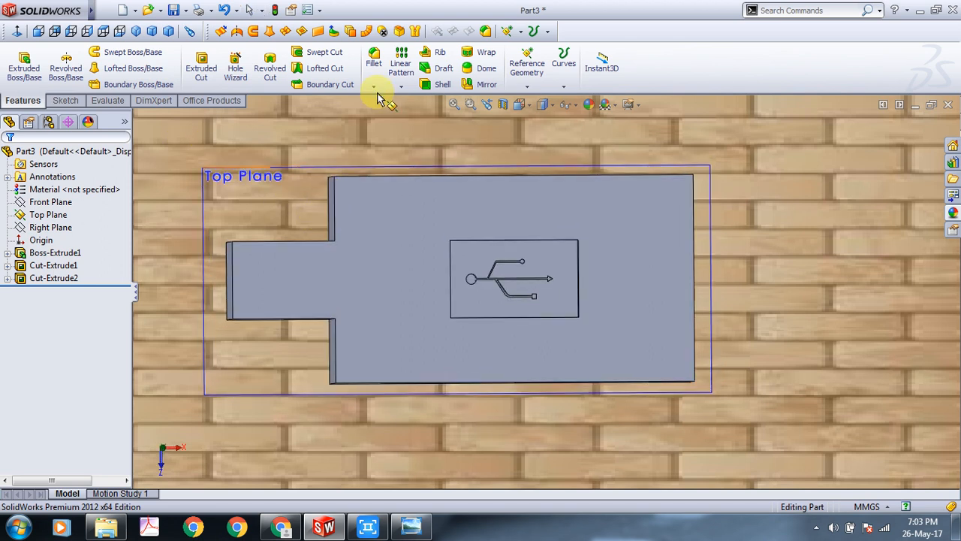
pyautogui.click(376, 87)
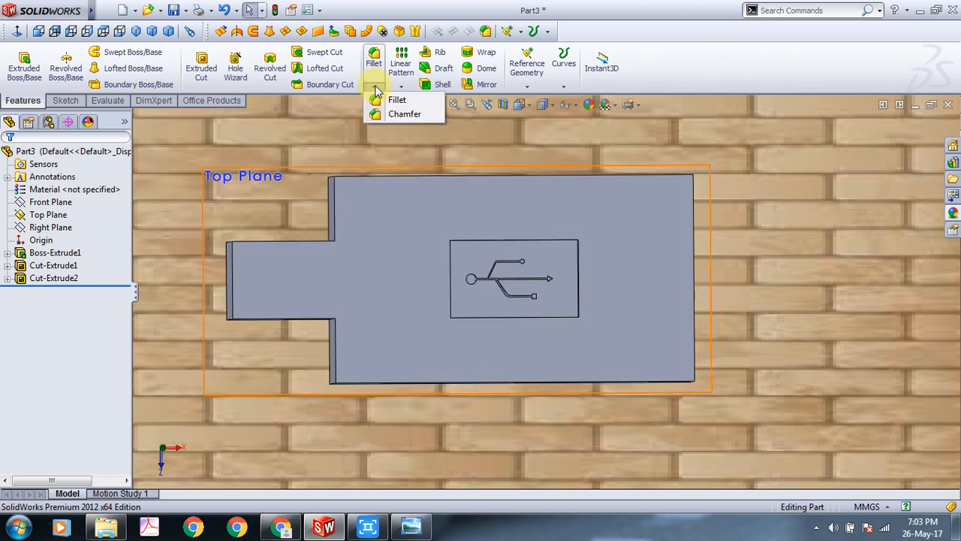
pyautogui.click(379, 113)
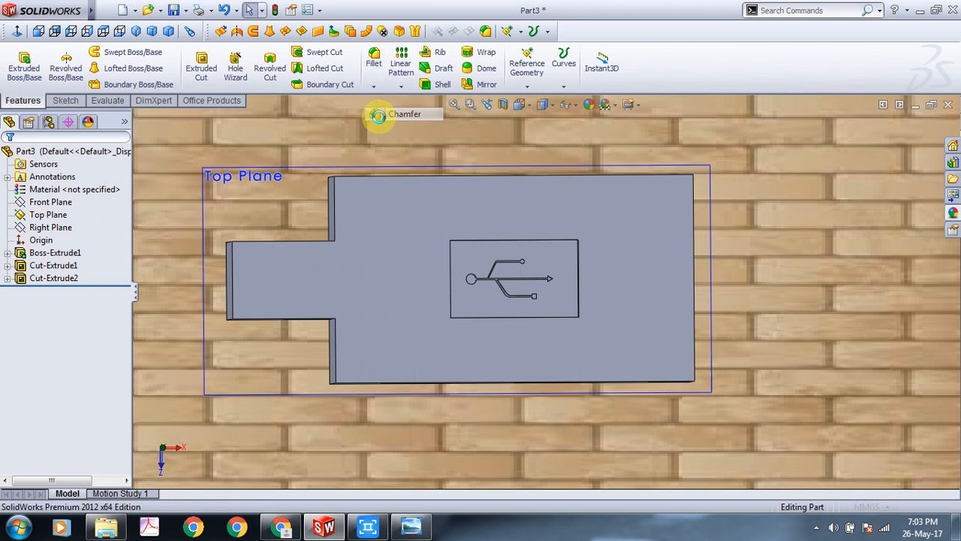
pyautogui.click(406, 181)
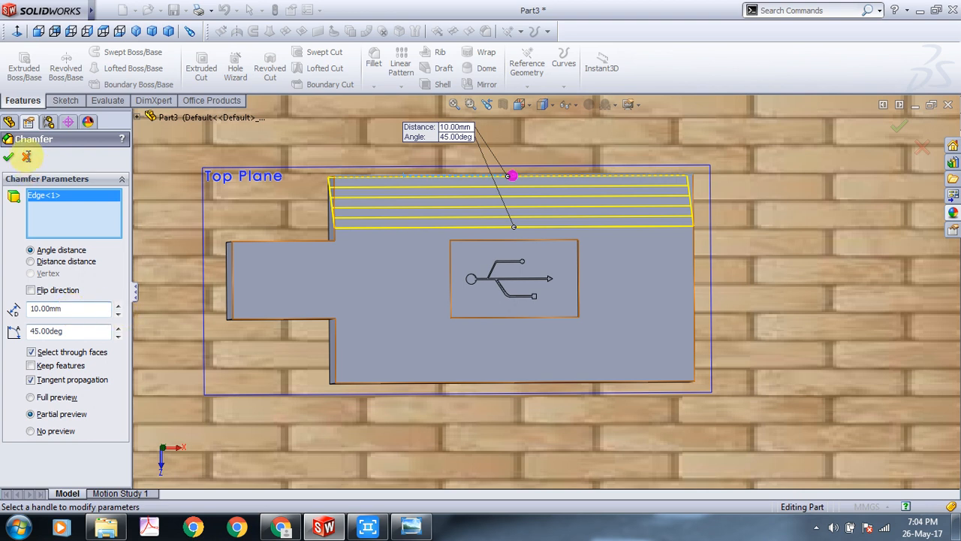
pyautogui.click(26, 156)
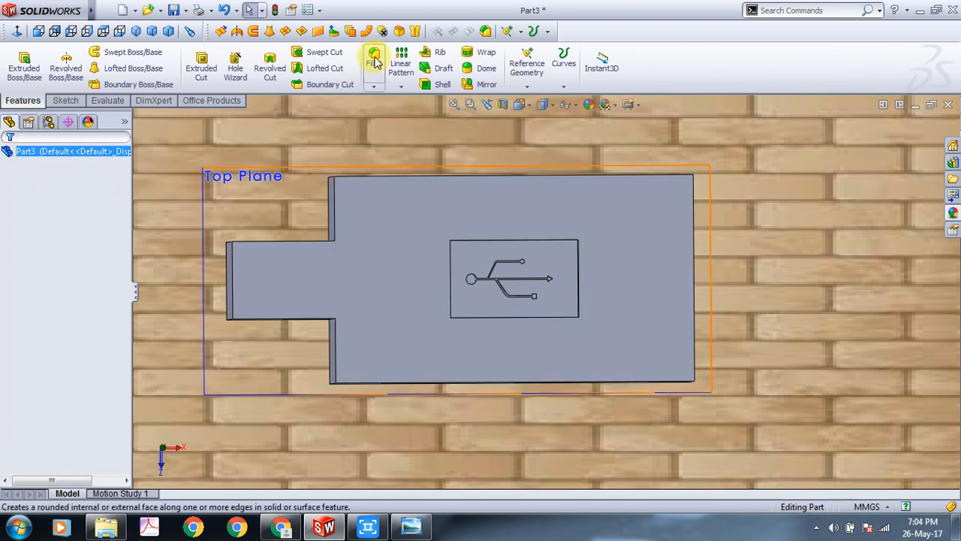
# Set up a constant-radius fillet of 1 mm and select all eight outer edges of the face carrying the USB symbol.
pyautogui.click(375, 60)
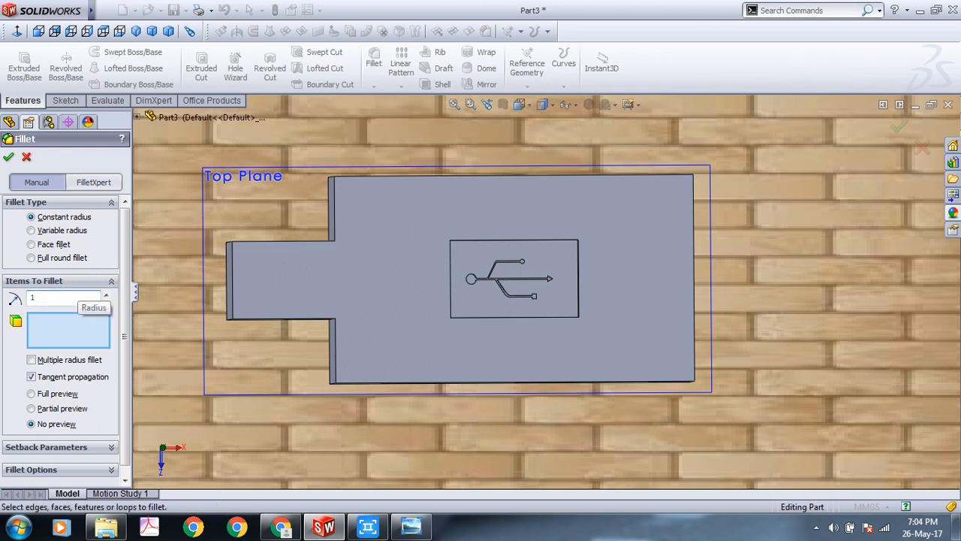
pyautogui.scroll(-2, 330, 213)
pyautogui.click(319, 226)
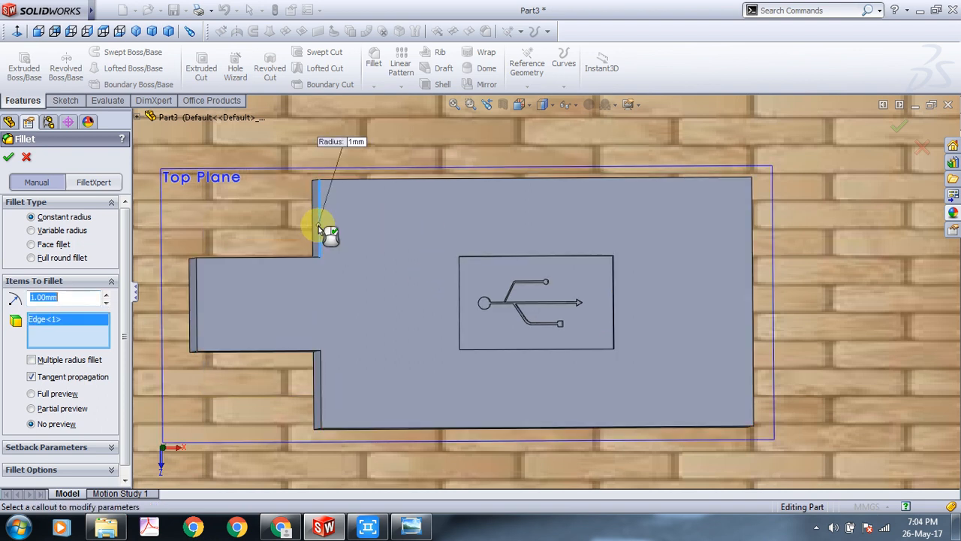
pyautogui.click(352, 182)
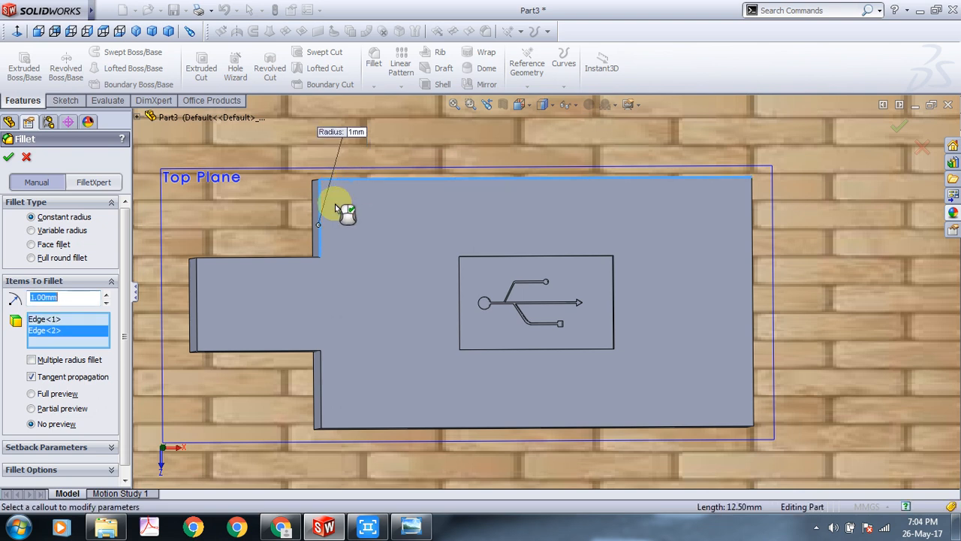
pyautogui.click(301, 262)
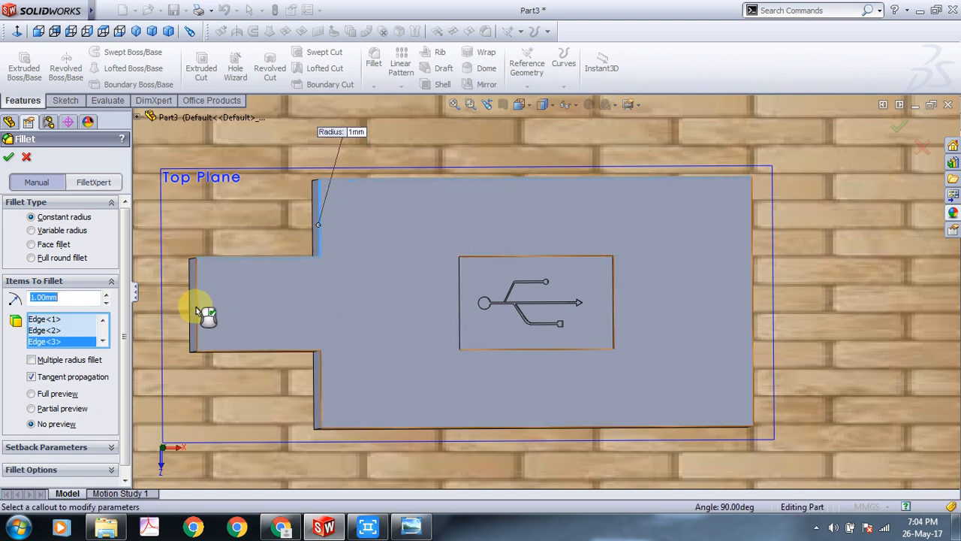
pyautogui.click(200, 312)
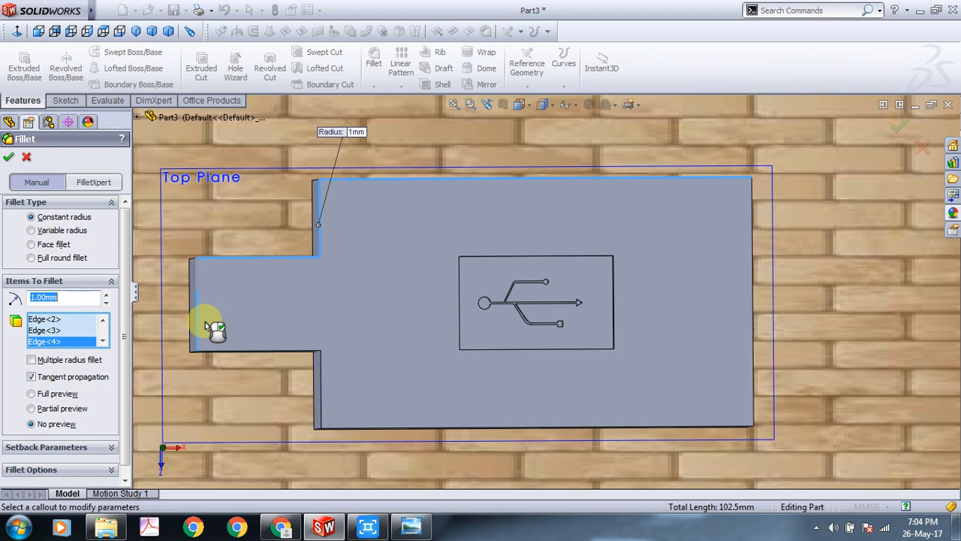
pyautogui.click(229, 353)
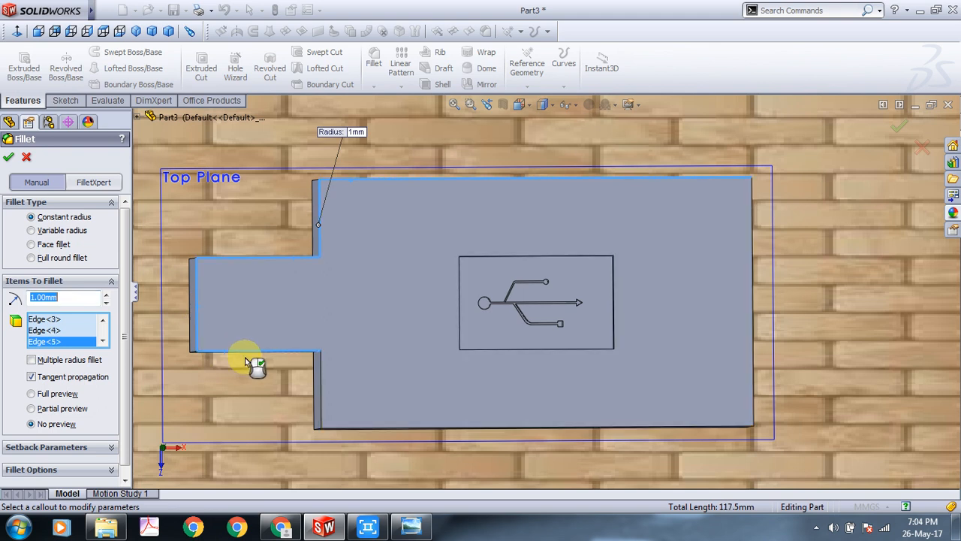
pyautogui.click(317, 375)
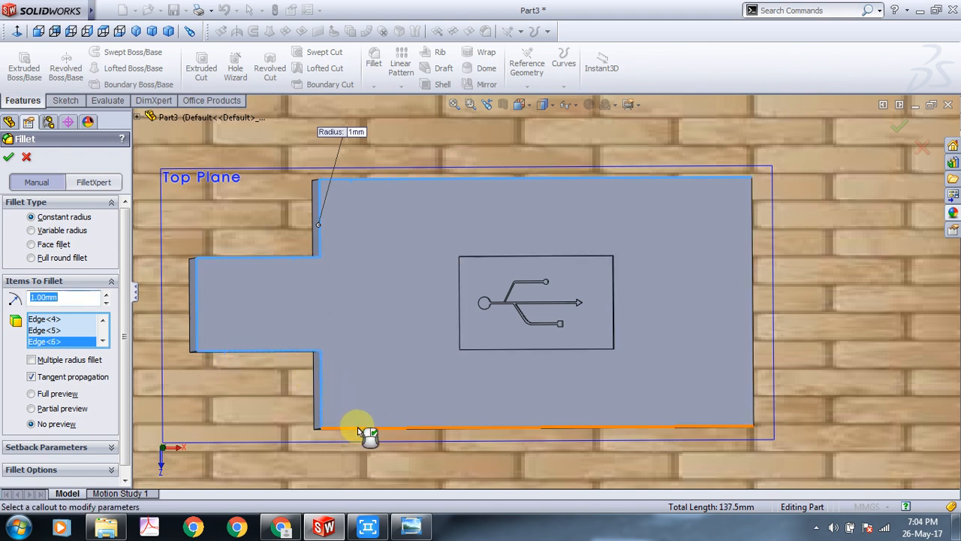
pyautogui.click(357, 426)
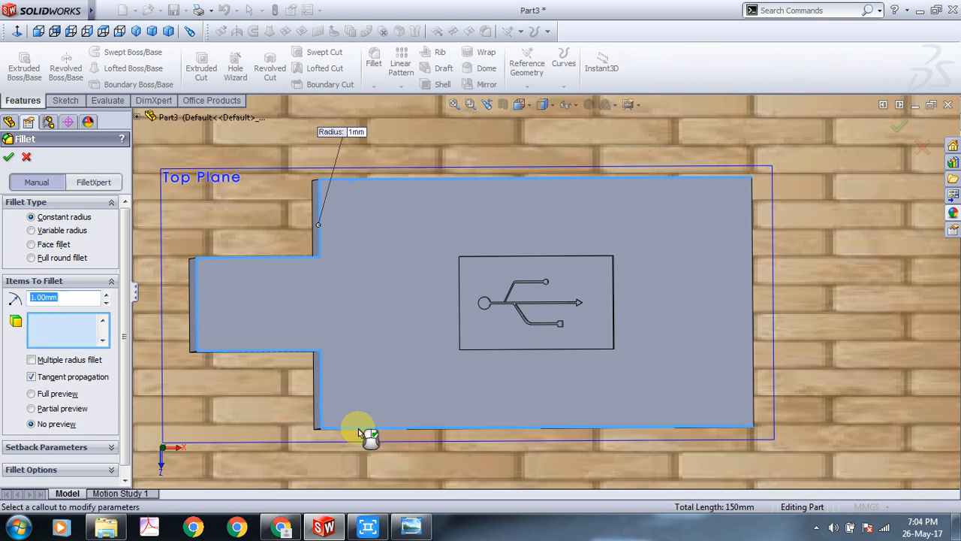
pyautogui.click(755, 379)
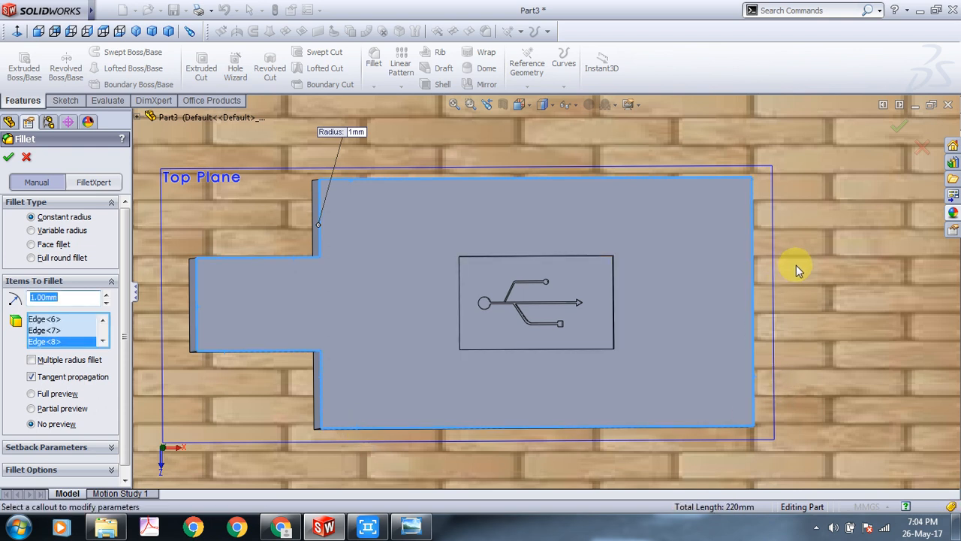
# Add the four edges of the rectangular recess around the USB symbol to the fillet selection.
pyautogui.click(615, 301)
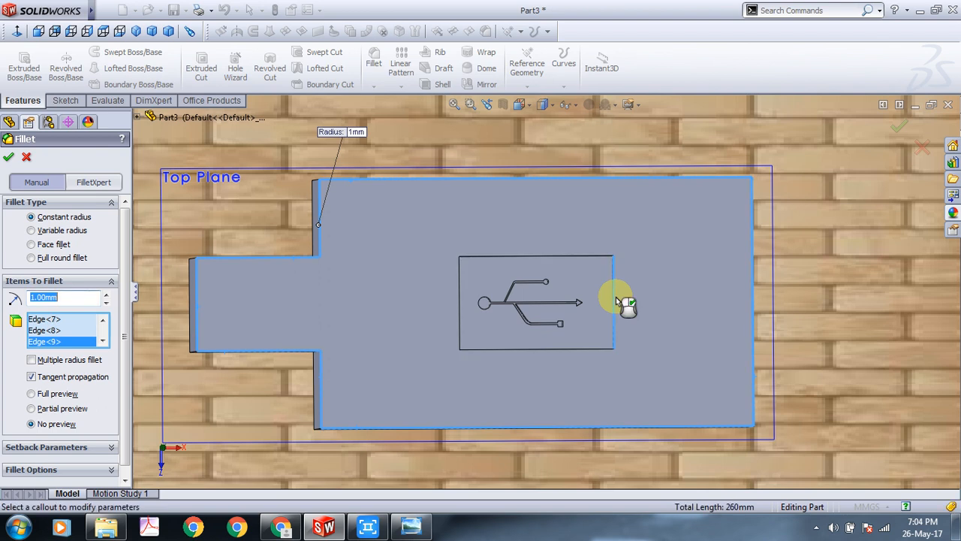
pyautogui.click(583, 257)
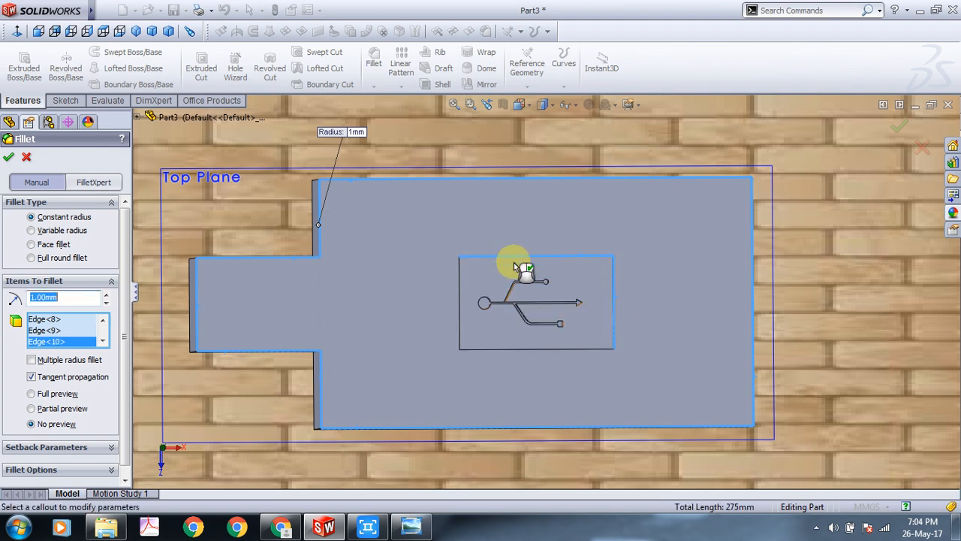
pyautogui.click(459, 295)
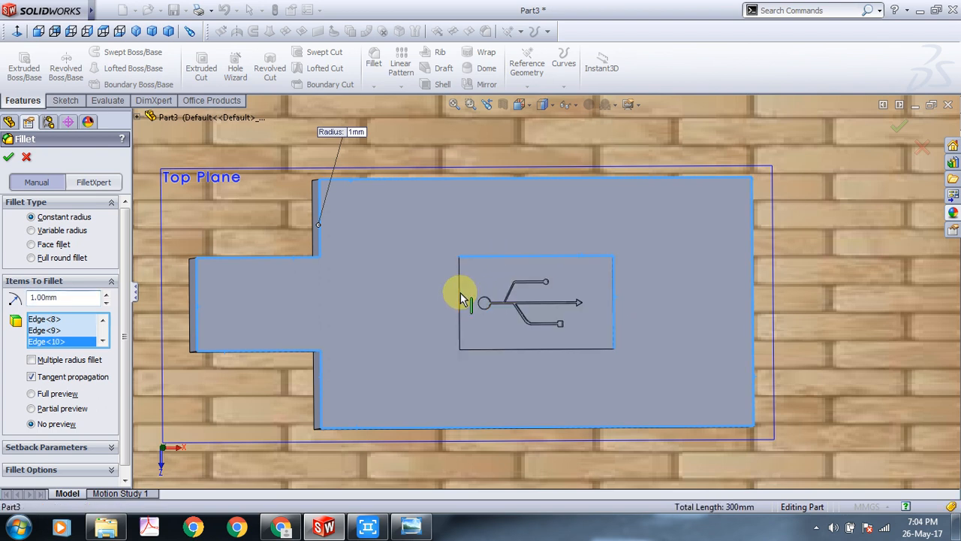
pyautogui.click(480, 348)
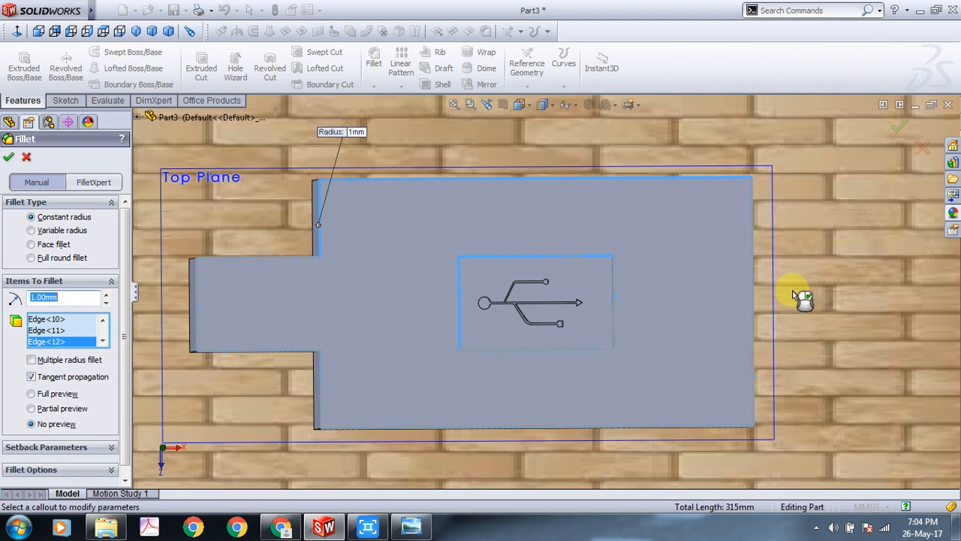
# Add the wide body's short corner edges and its long side and end edges on the underside to the fillet selection.
pyautogui.moveTo(790, 286); pyautogui.dragTo(661, 347, button='middle')
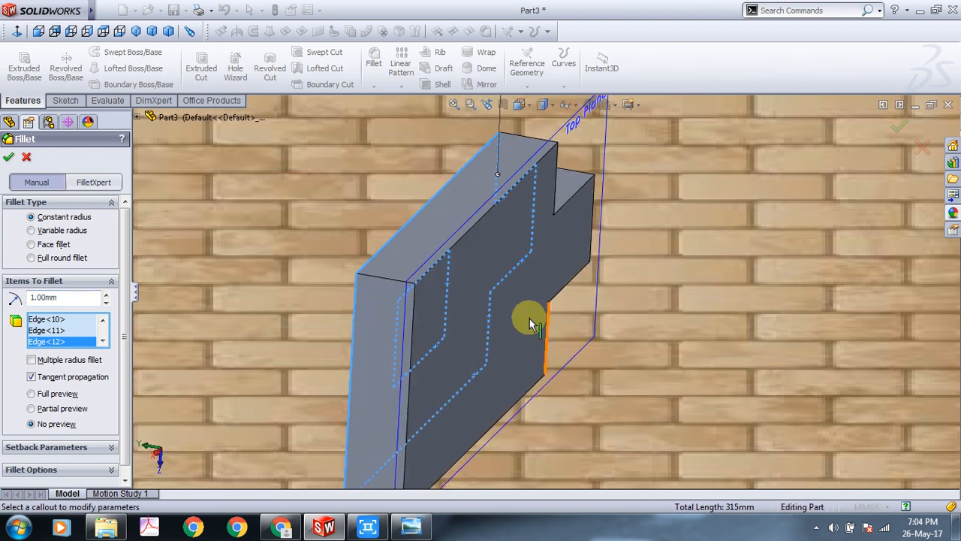
pyautogui.click(397, 278)
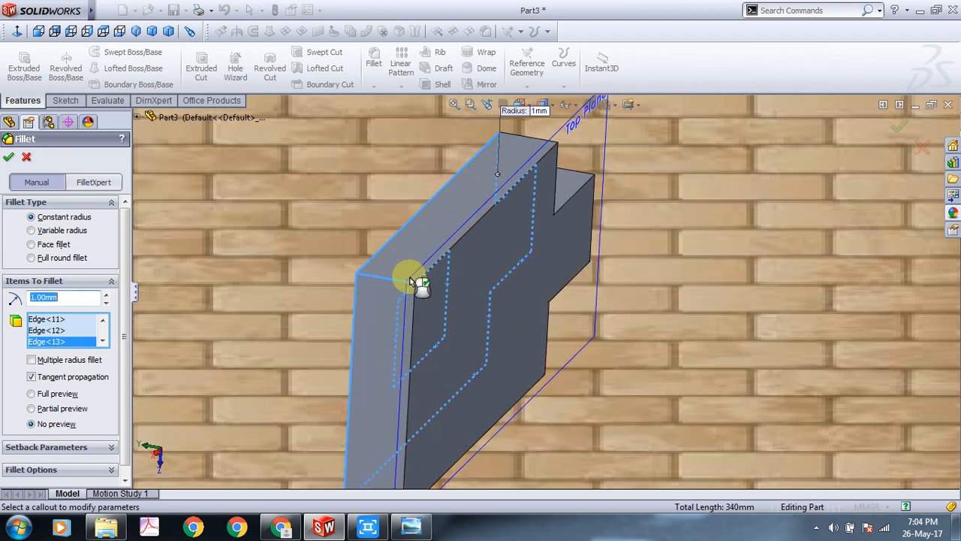
pyautogui.click(456, 247)
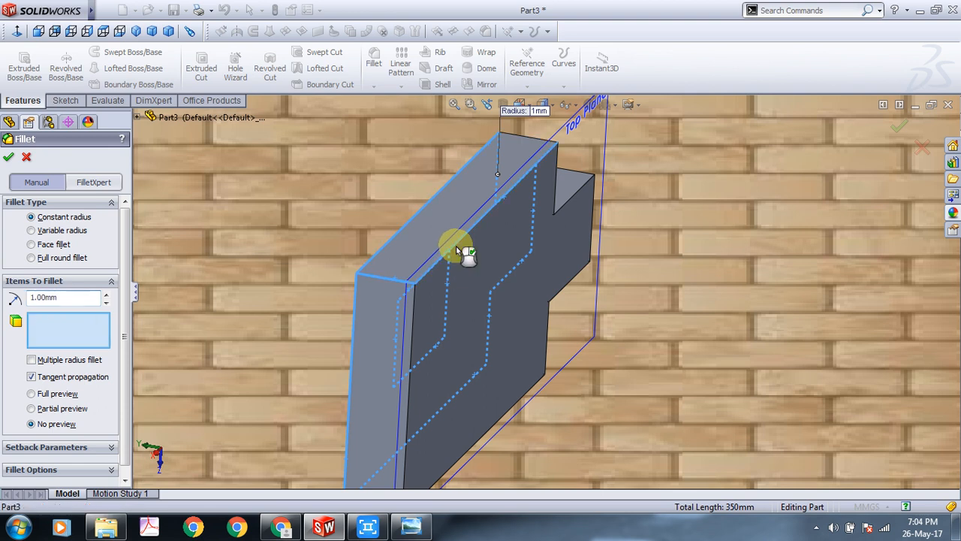
pyautogui.click(417, 308)
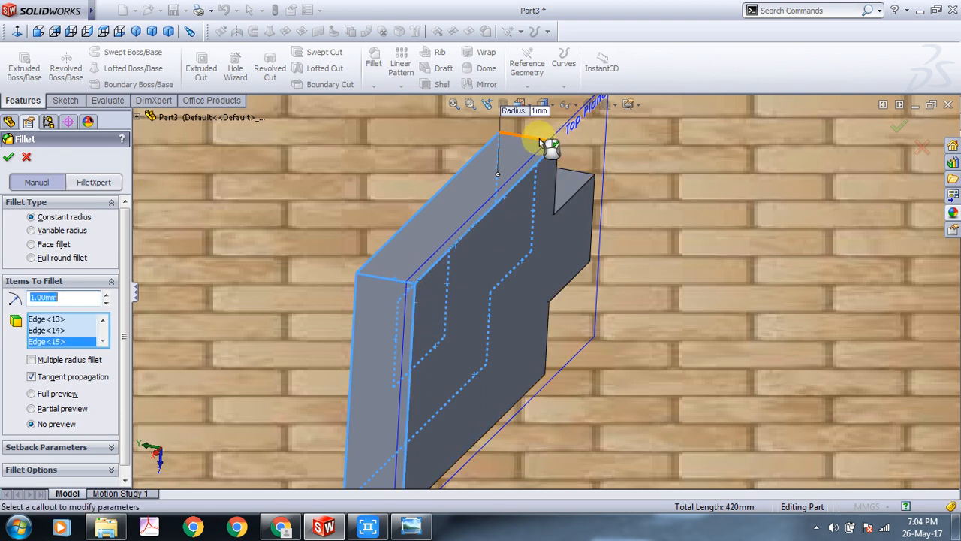
pyautogui.scroll(1, 515, 370)
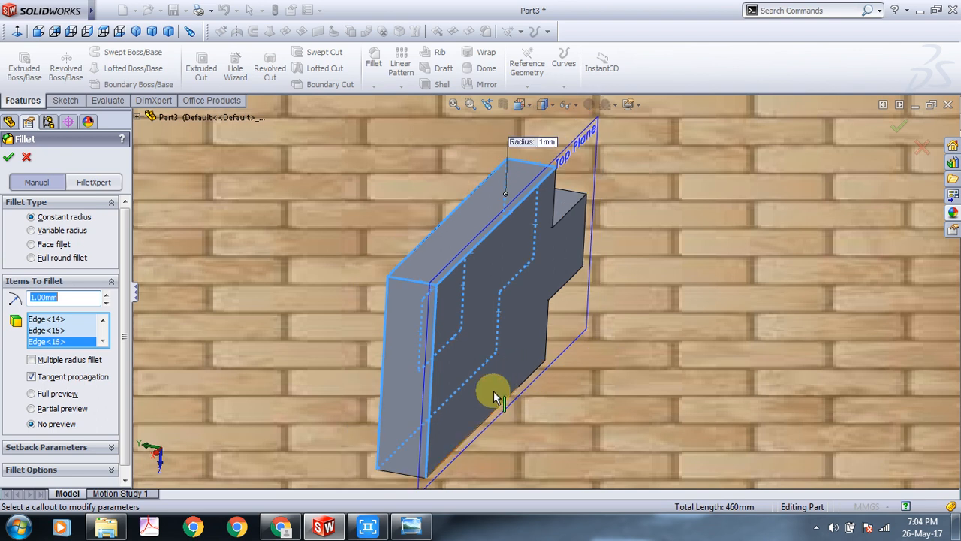
pyautogui.click(462, 443)
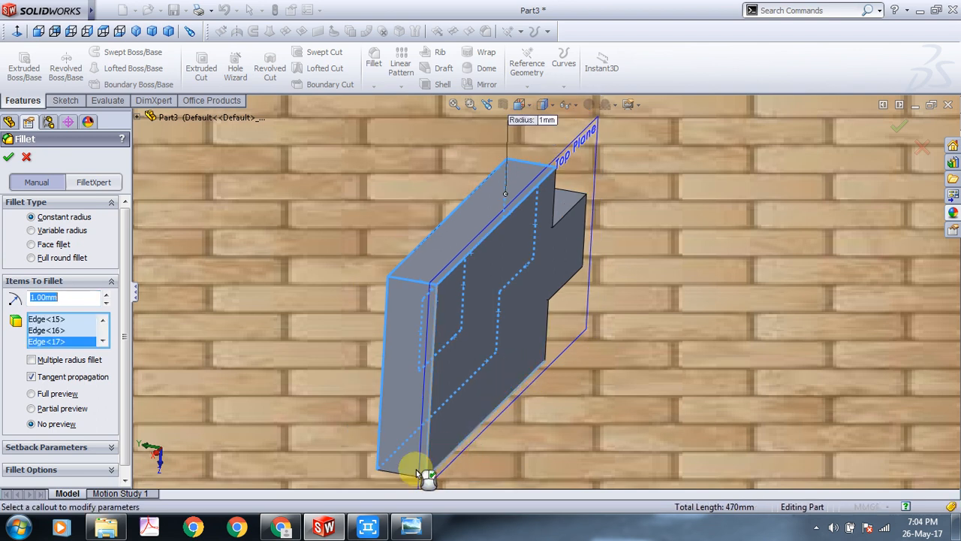
pyautogui.click(415, 479)
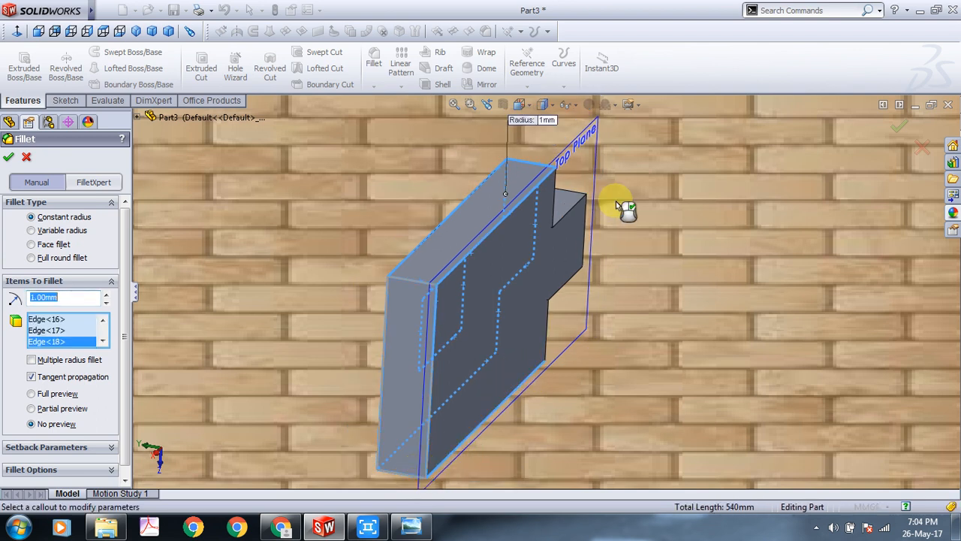
# Add the underside edges of the two shoulders and the three outer edges of the narrow plug to the fillet selection.
pyautogui.click(569, 221)
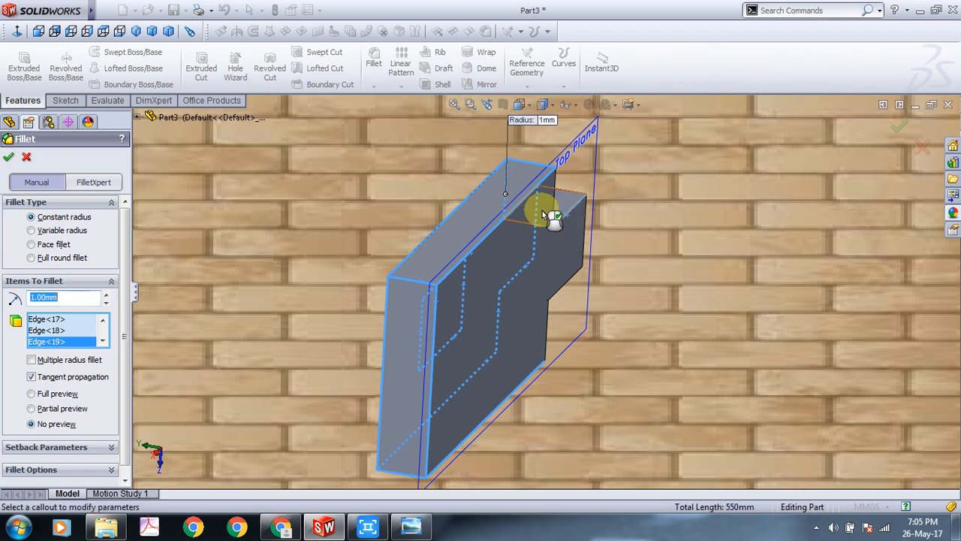
pyautogui.click(556, 204)
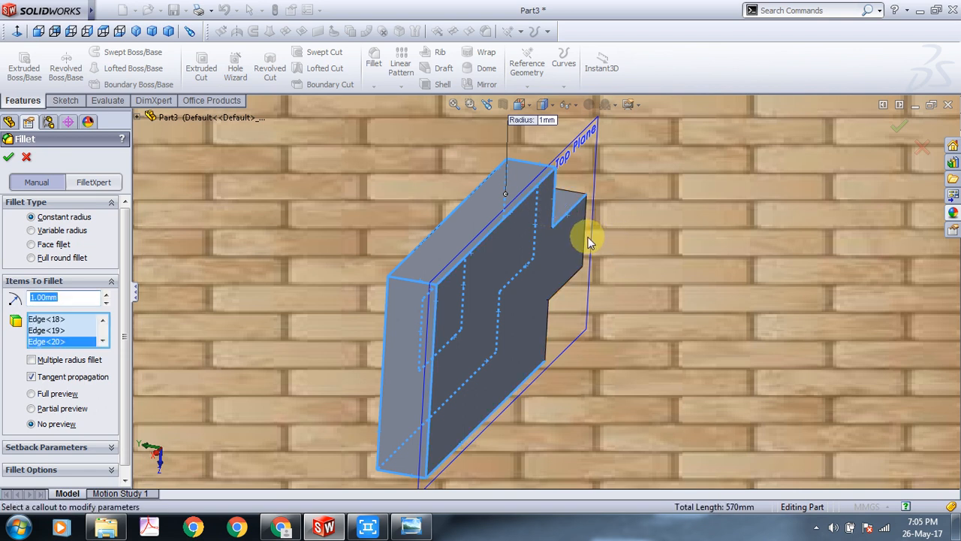
pyautogui.click(584, 238)
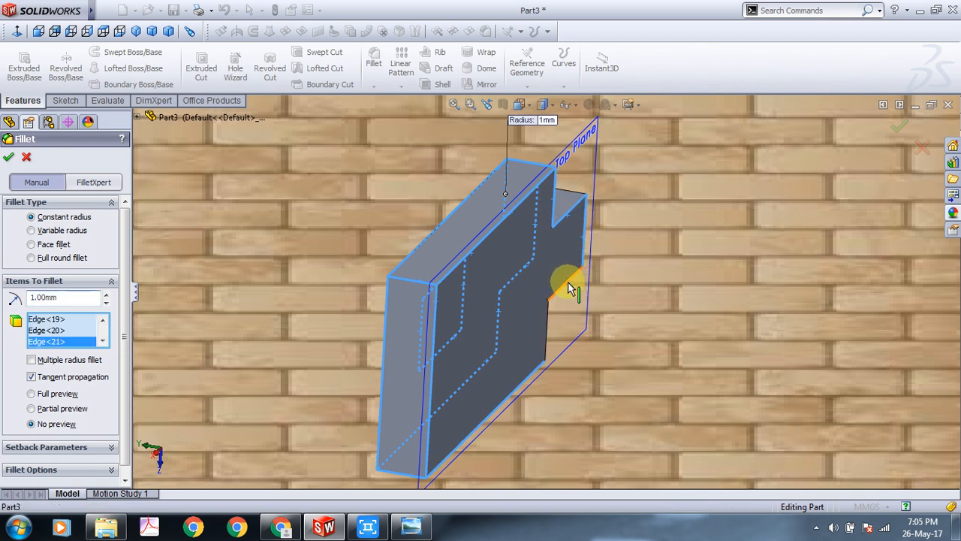
pyautogui.click(569, 288)
pyautogui.click(550, 328)
# Add the two short corner edges at the plug's free end and apply the 1 mm fillet.
pyautogui.moveTo(607, 285); pyautogui.dragTo(763, 235, button='middle')
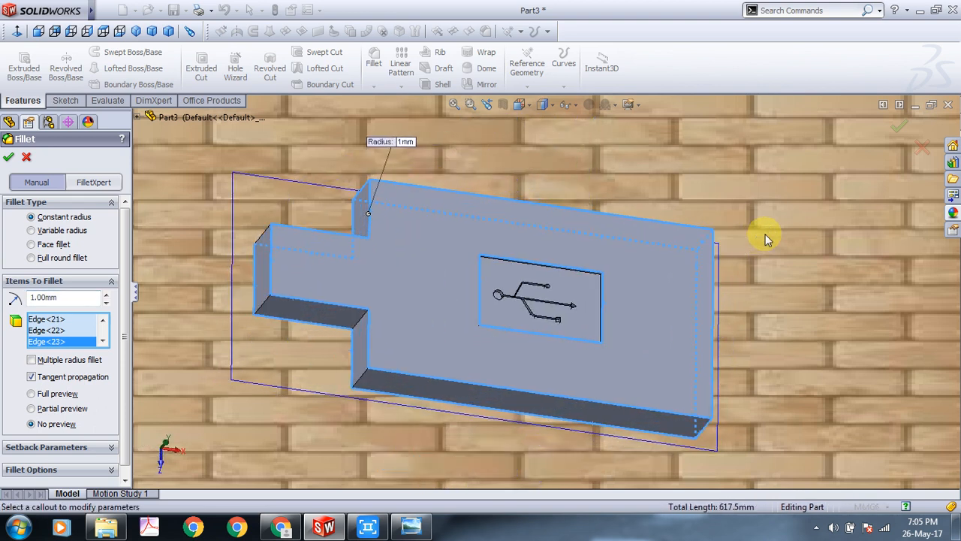
pyautogui.click(267, 234)
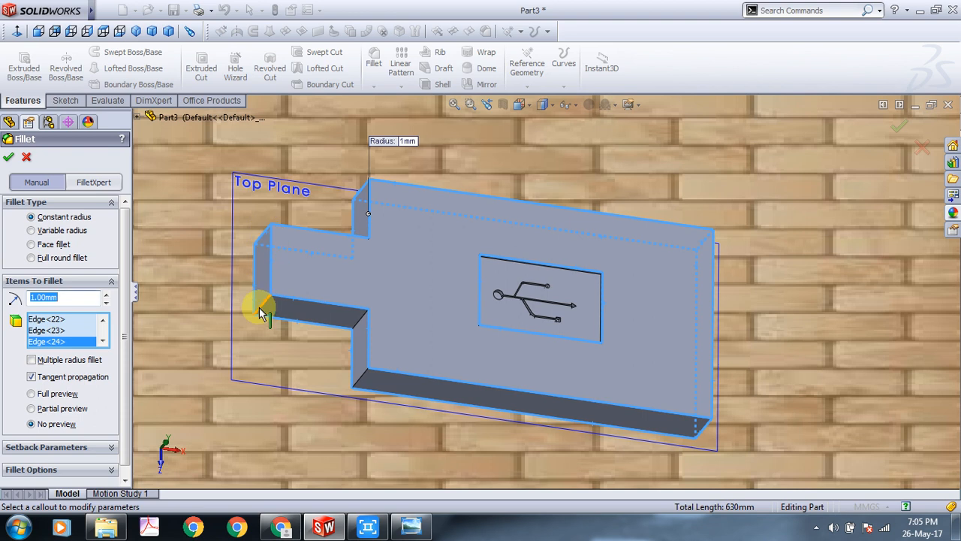
pyautogui.click(259, 308)
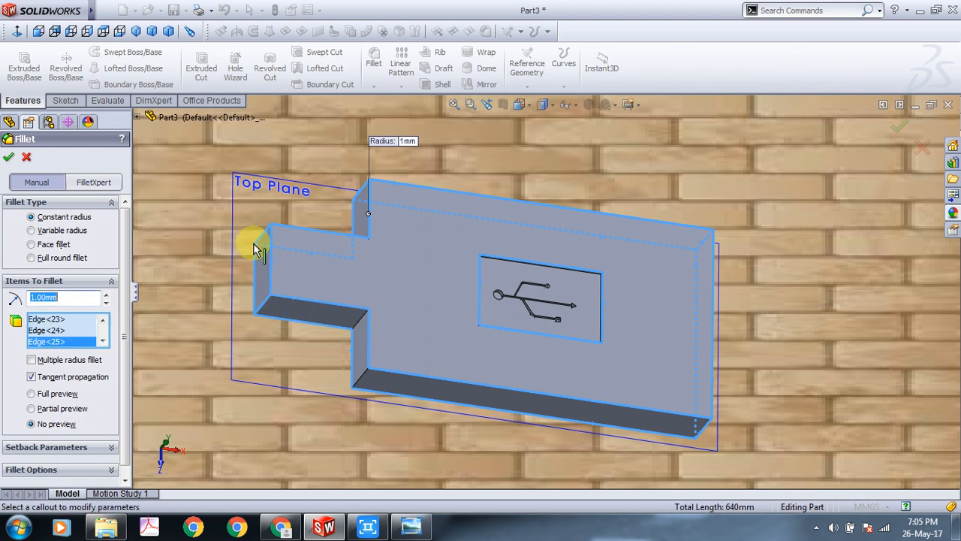
pyautogui.click(9, 158)
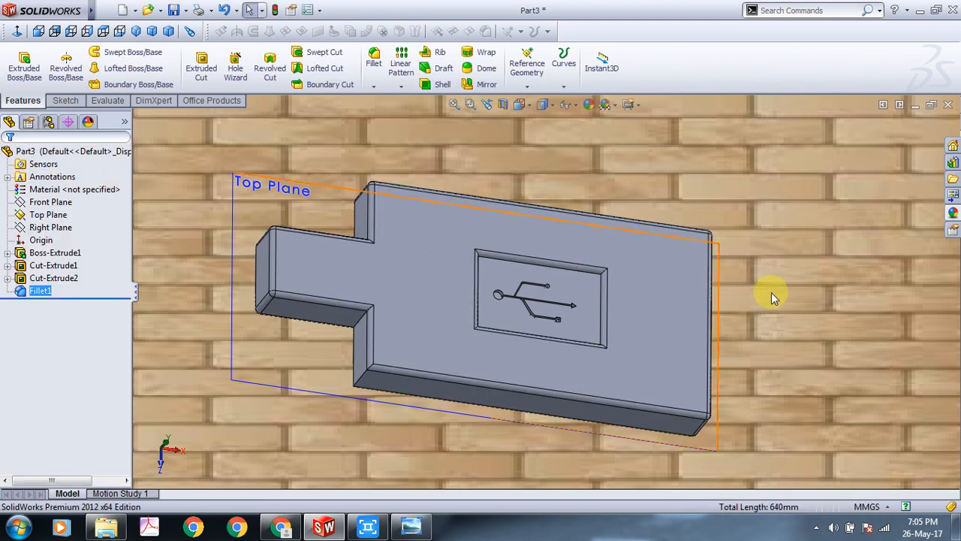
# Try to color the rectangular recess cut around the USB symbol white through its appearance settings.
pyautogui.moveTo(771, 293); pyautogui.dragTo(747, 350, button='middle')
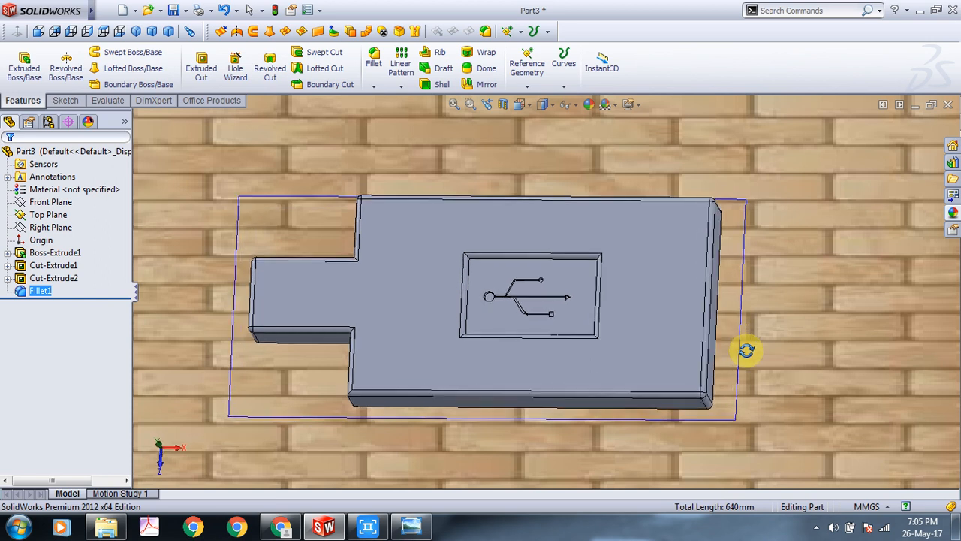
pyautogui.click(589, 109)
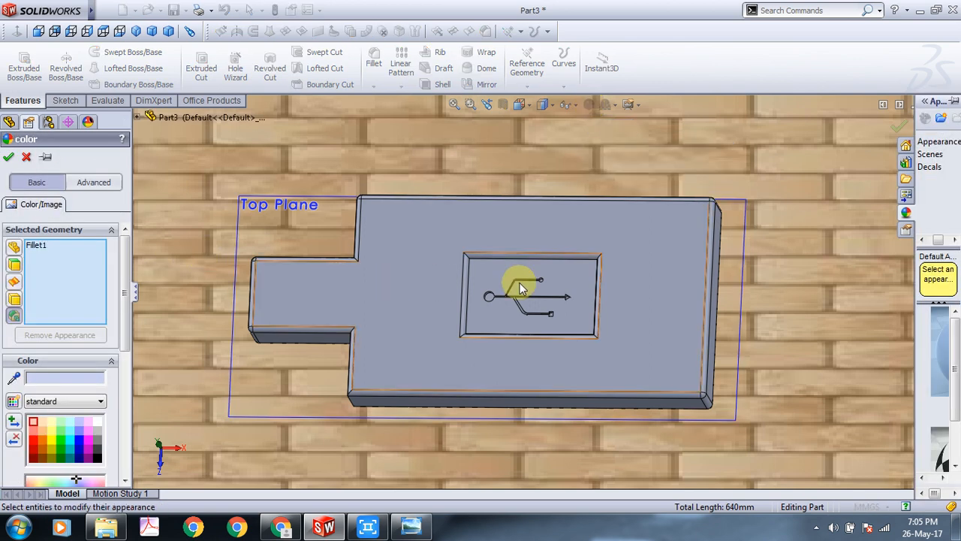
pyautogui.click(37, 248)
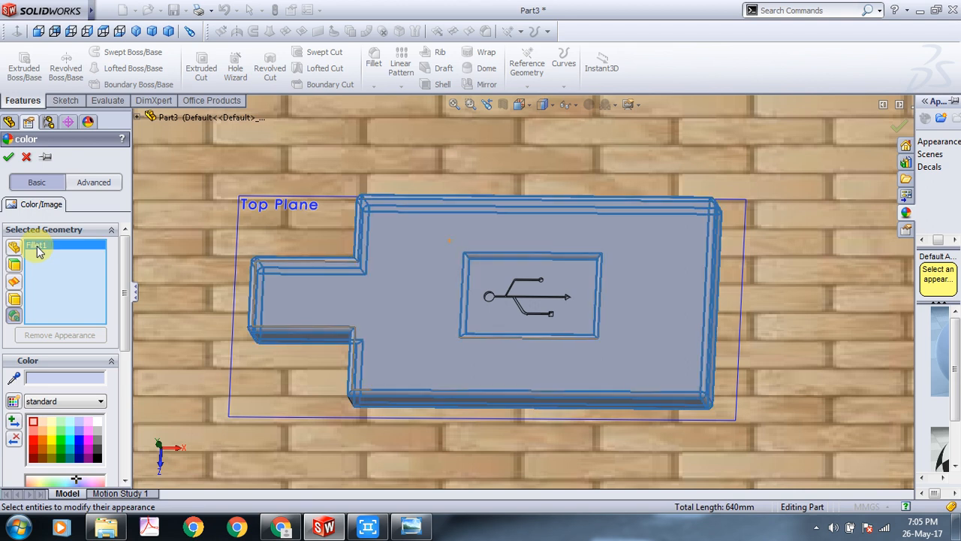
pyautogui.press('Delete')
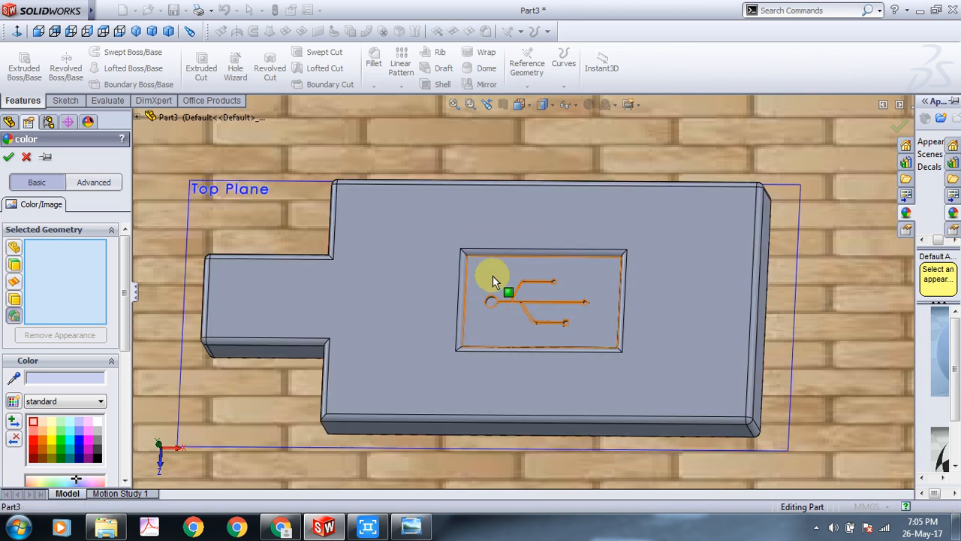
pyautogui.click(493, 276)
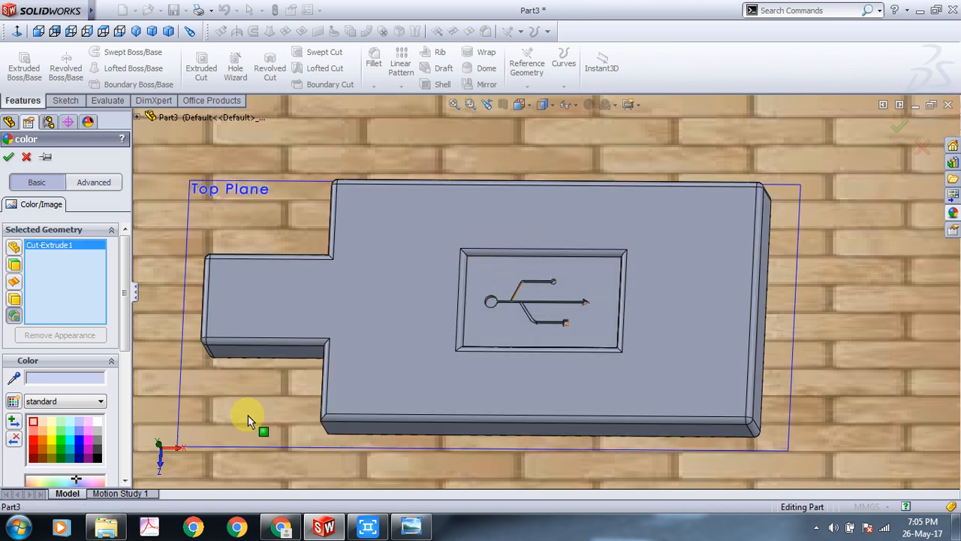
pyautogui.click(98, 422)
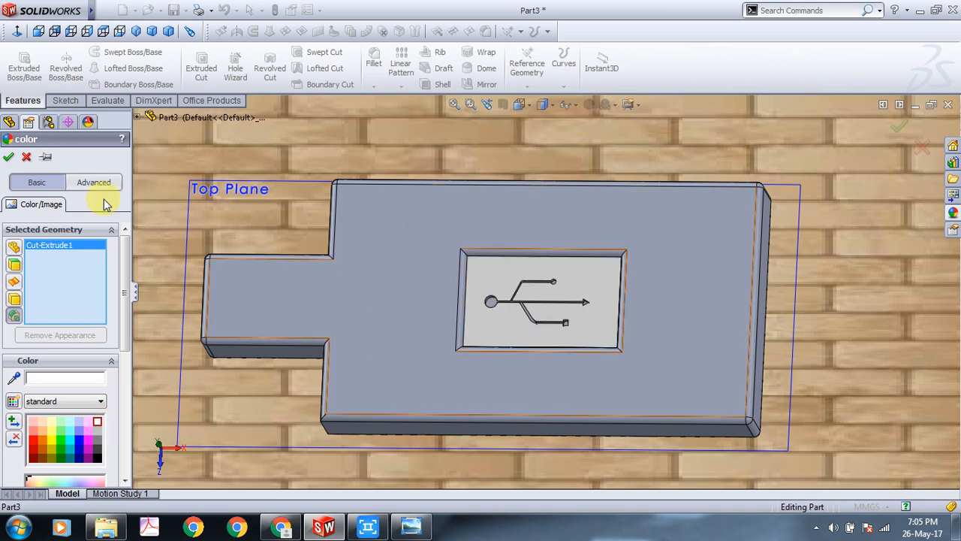
pyautogui.click(27, 157)
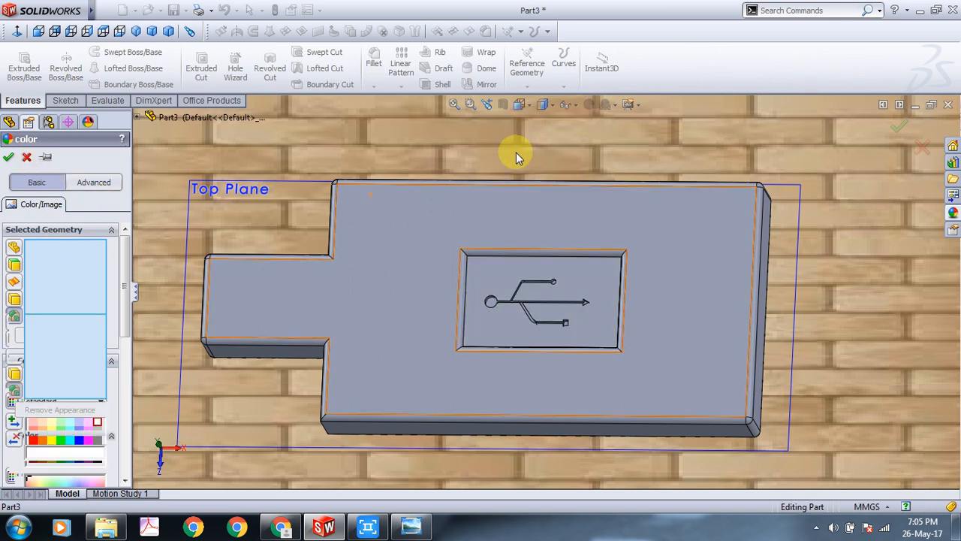
pyautogui.click(590, 108)
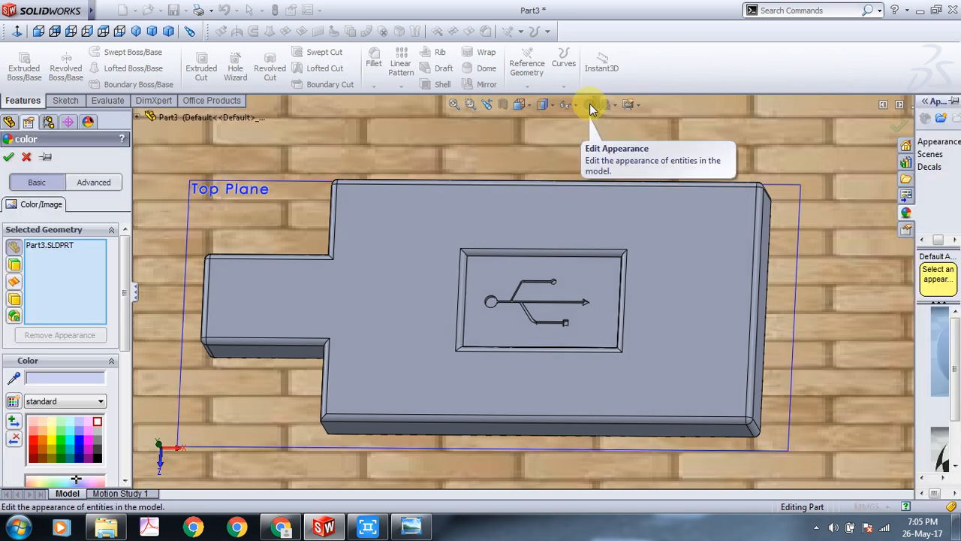
pyautogui.click(60, 246)
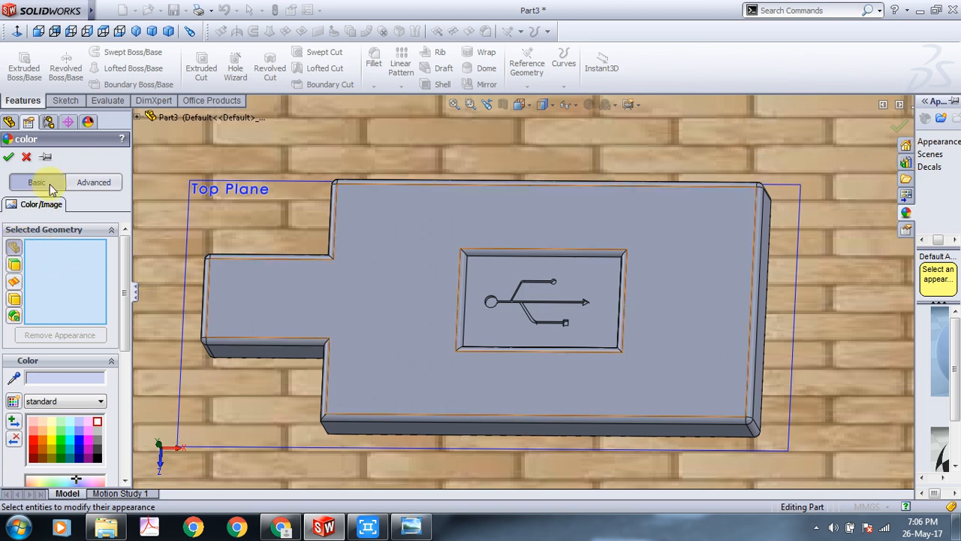
pyautogui.click(85, 185)
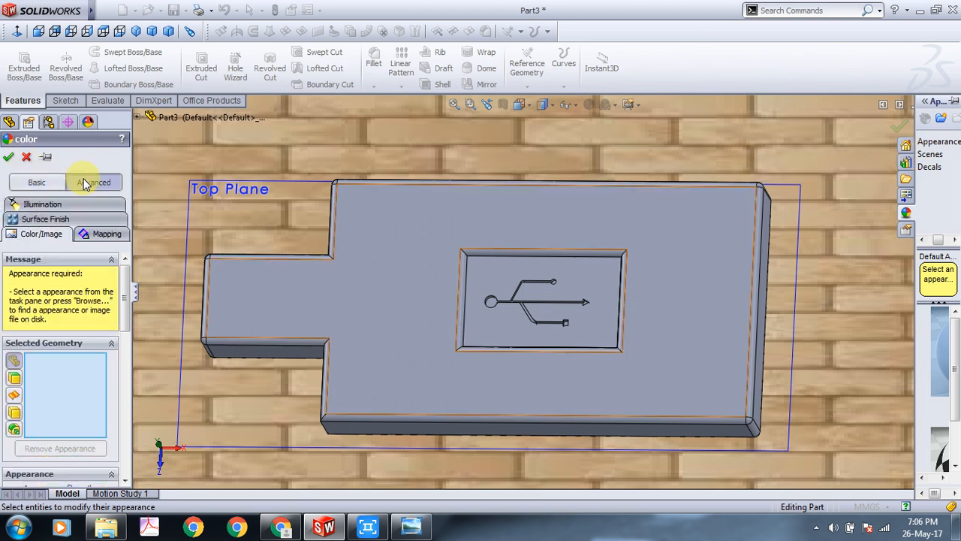
pyautogui.click(42, 182)
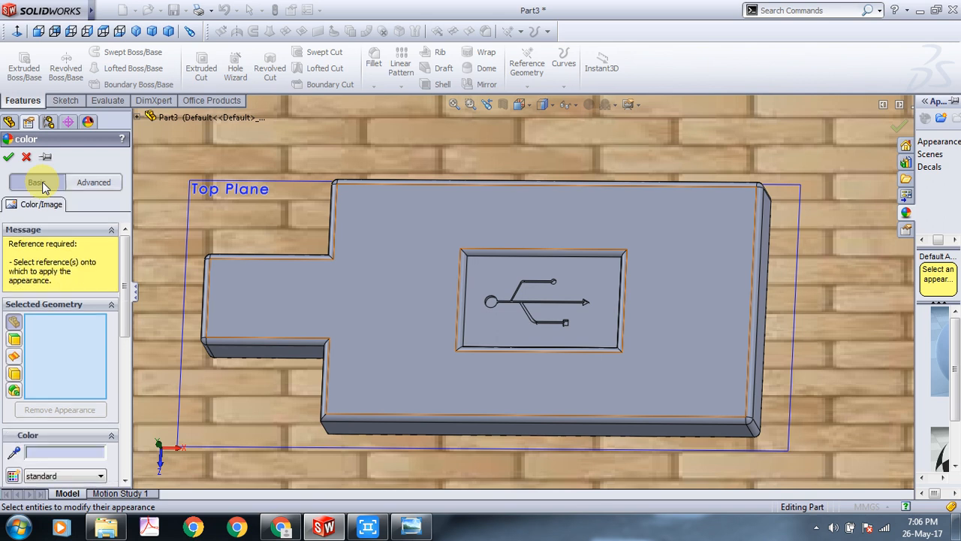
pyautogui.click(817, 528)
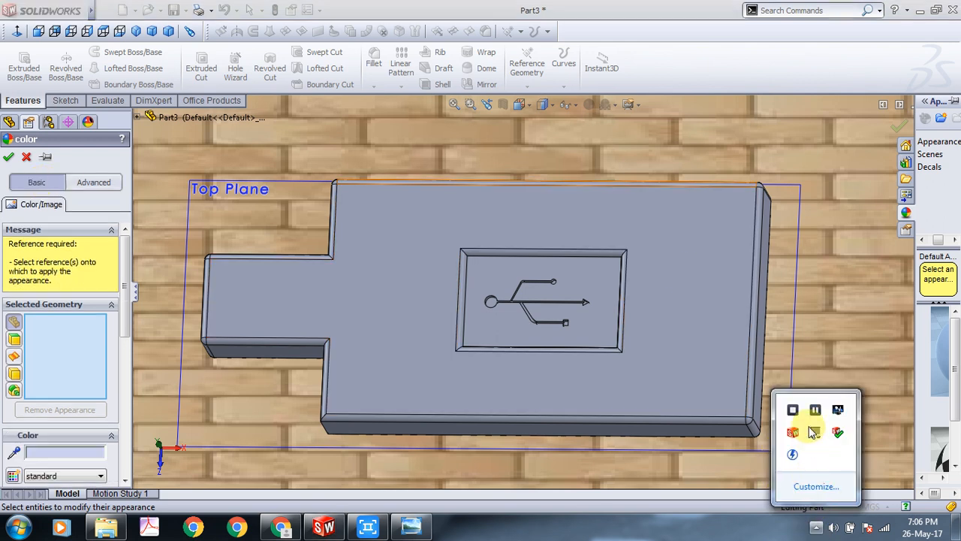
pyautogui.click(857, 306)
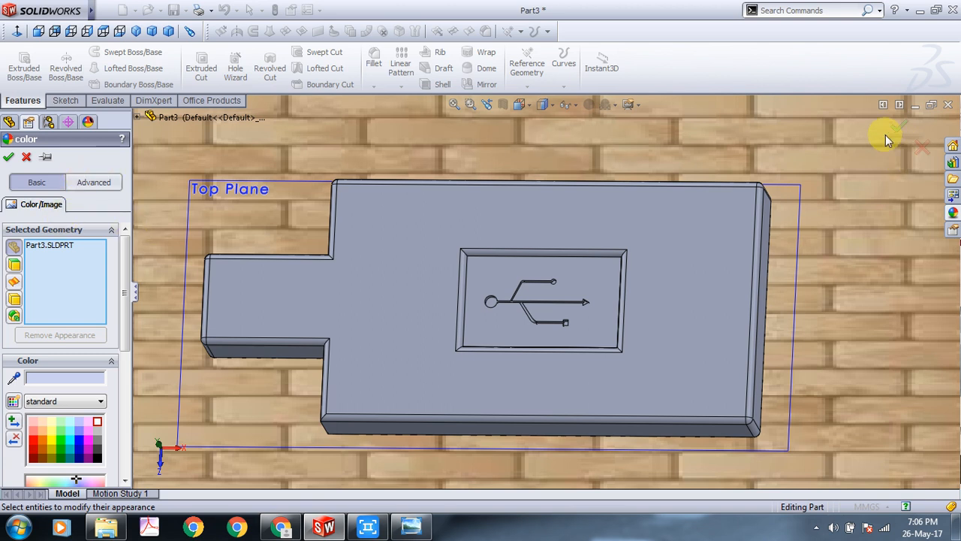
pyautogui.click(26, 159)
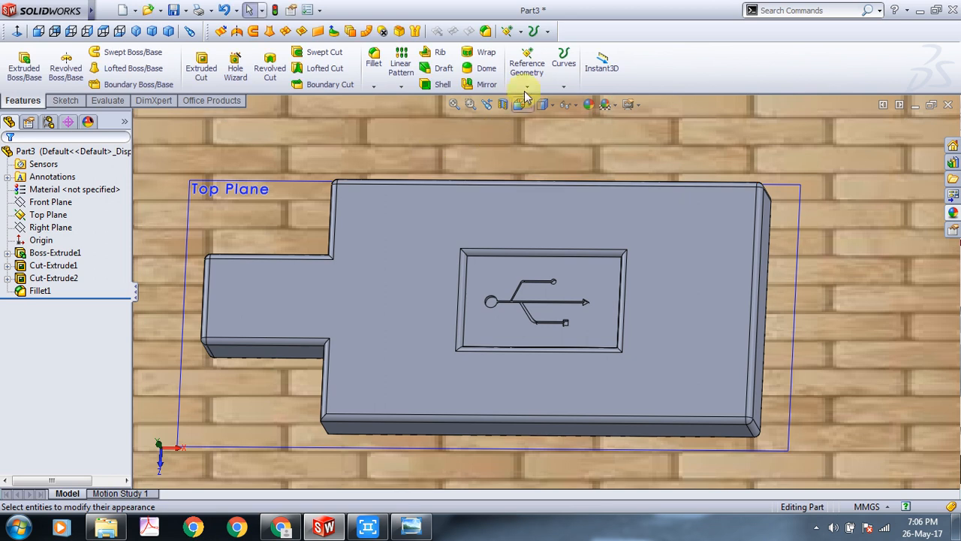
# Apply the white low gloss plastic appearance to the whole part.
pyautogui.click(588, 105)
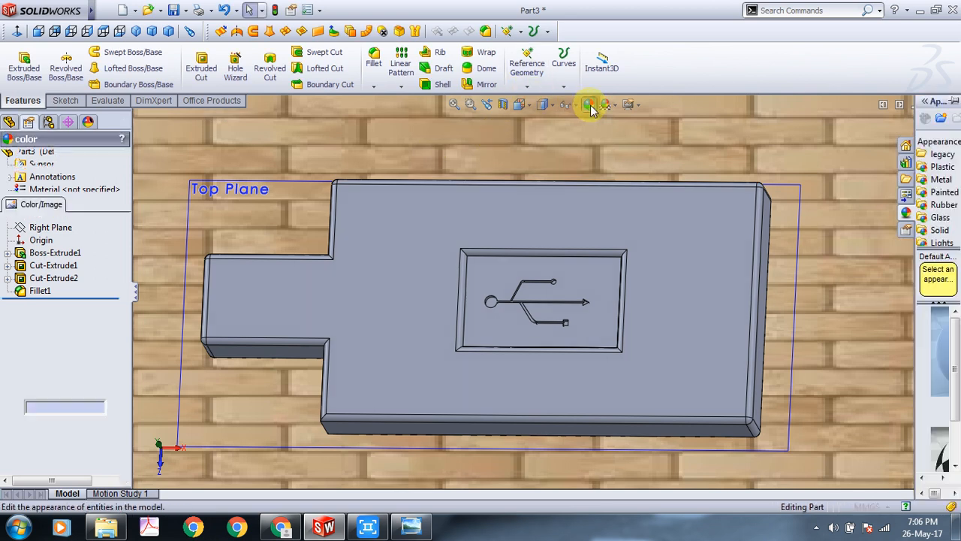
pyautogui.click(925, 104)
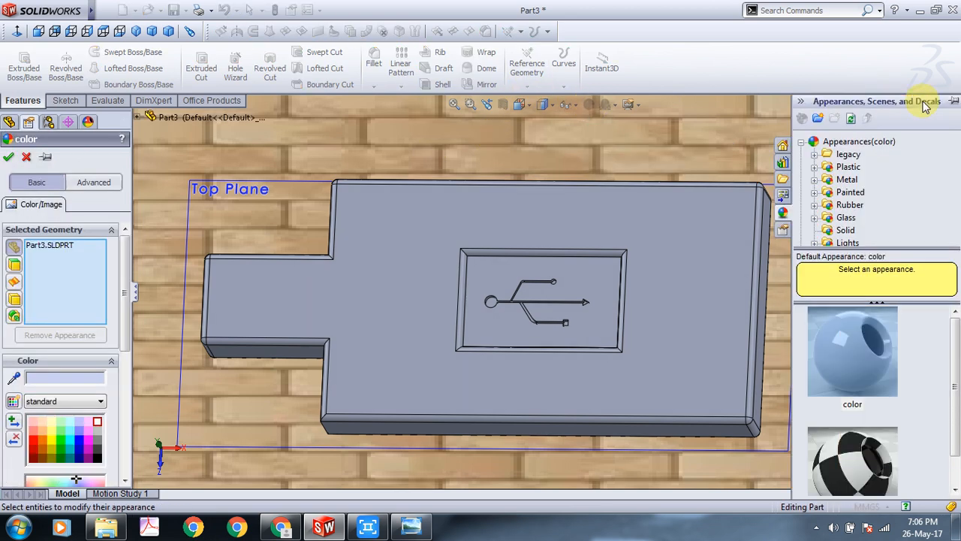
pyautogui.click(816, 218)
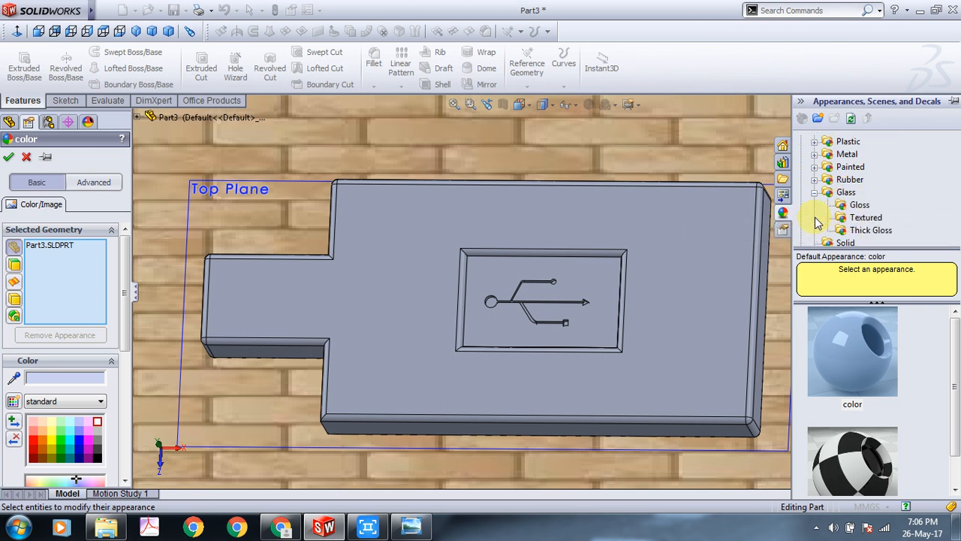
pyautogui.click(815, 193)
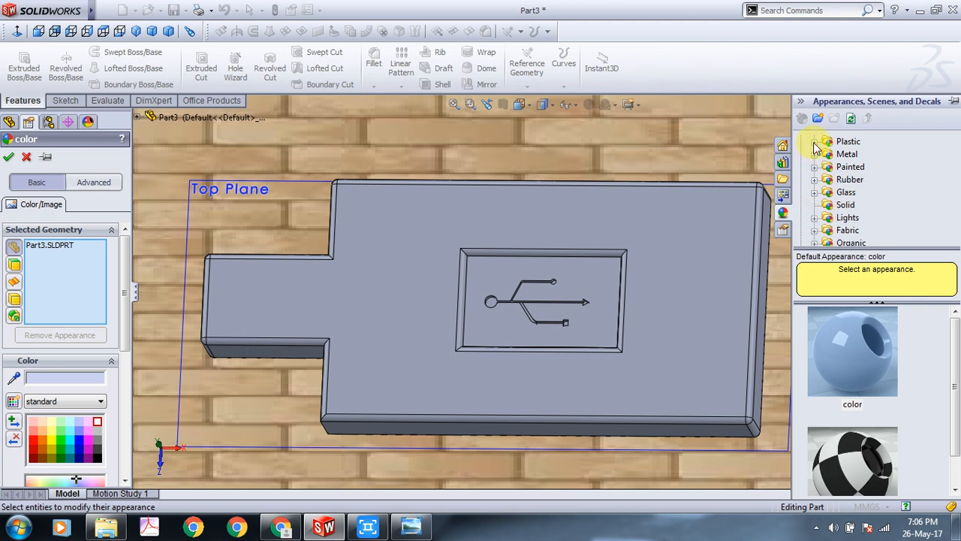
pyautogui.click(815, 142)
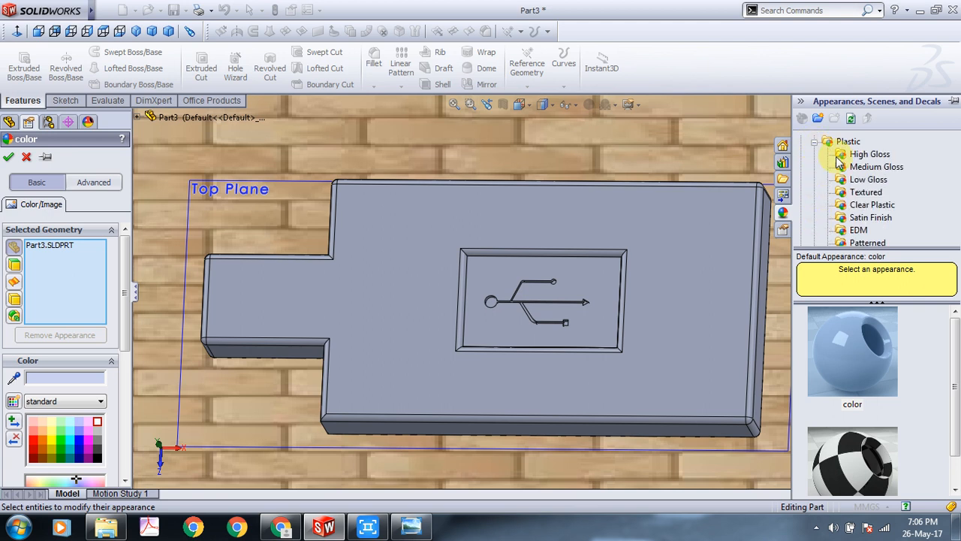
pyautogui.click(870, 180)
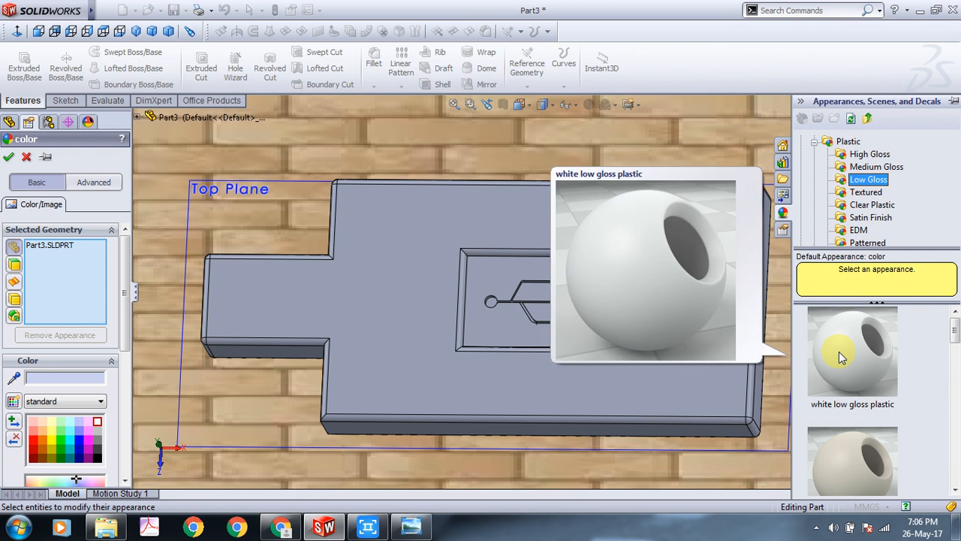
pyautogui.click(840, 353)
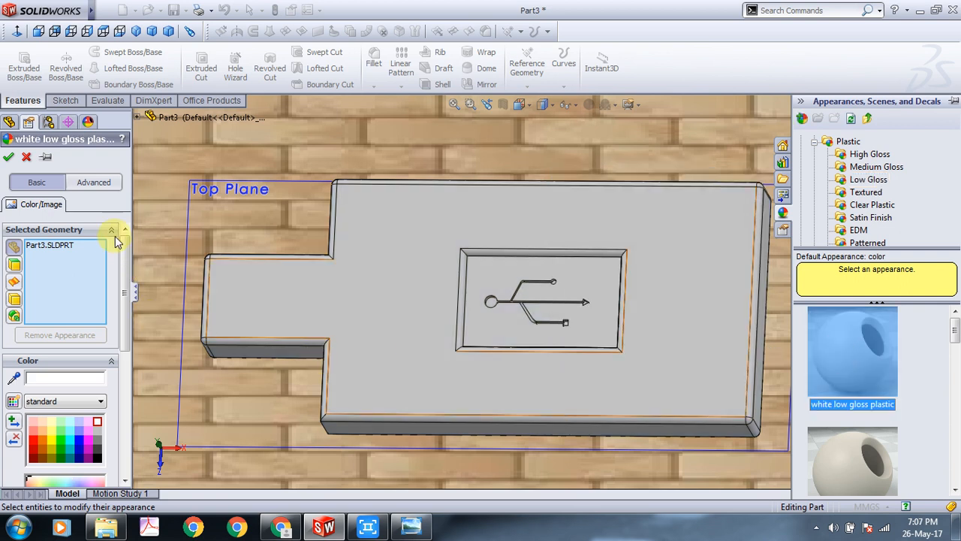
# Clear the whole part from the white low gloss plastic appearance's selected geometry and restrict the selection to faces.
pyautogui.click(53, 245)
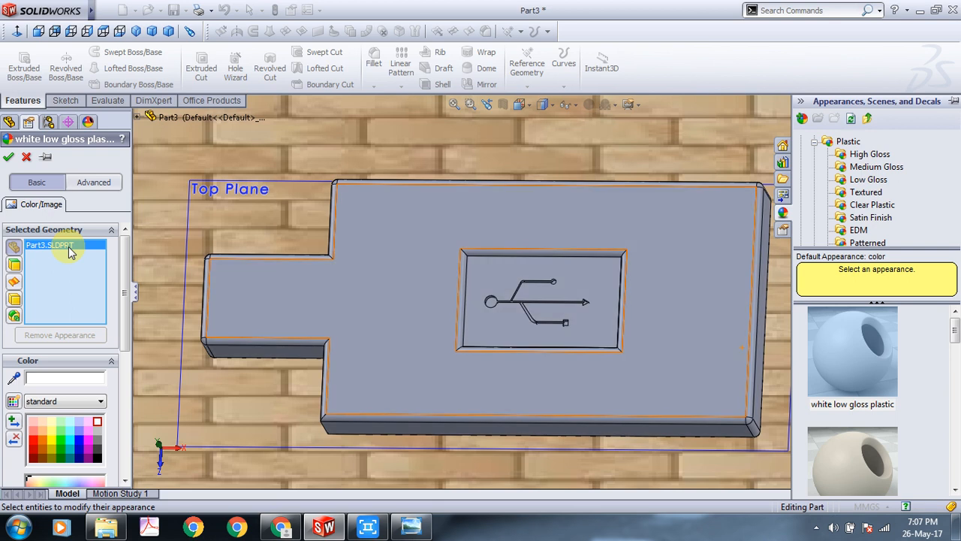
pyautogui.press('Delete')
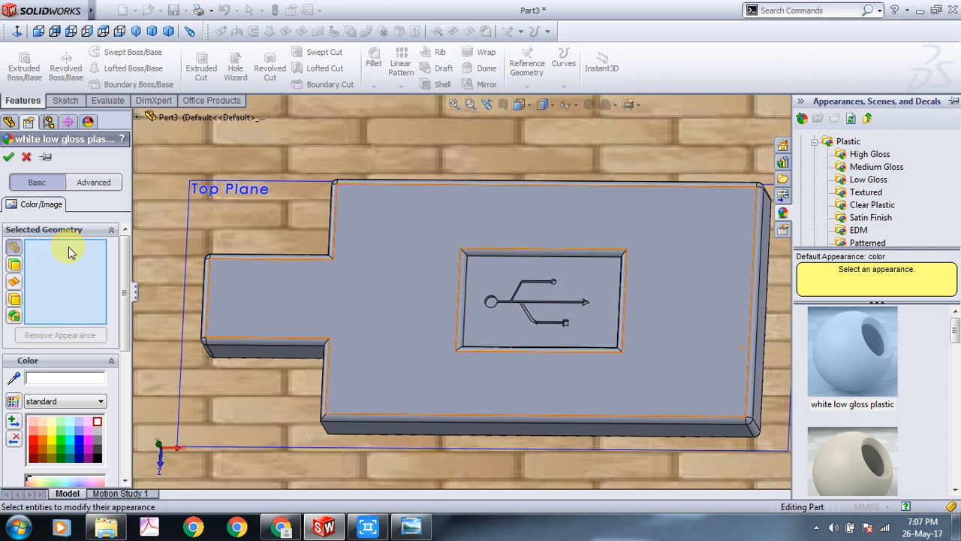
pyautogui.click(490, 276)
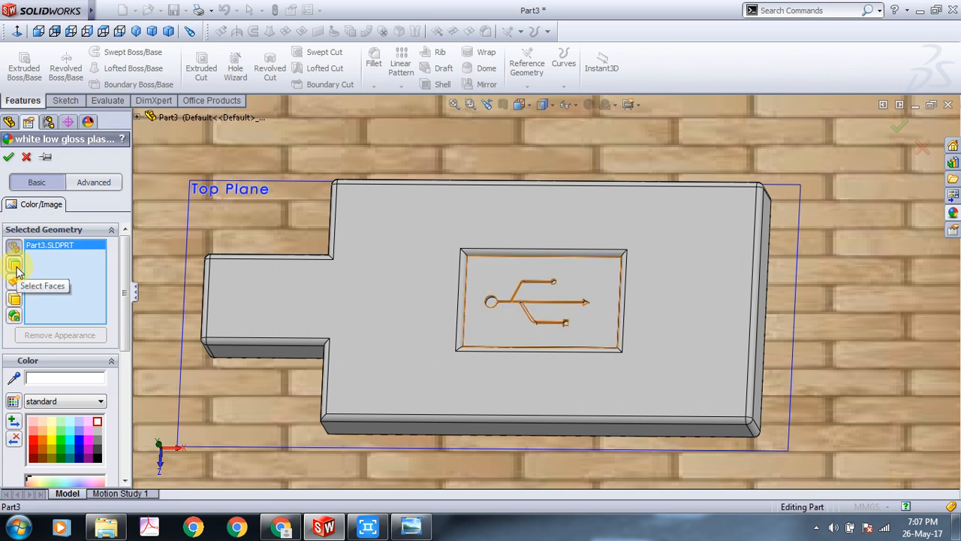
pyautogui.press('Delete')
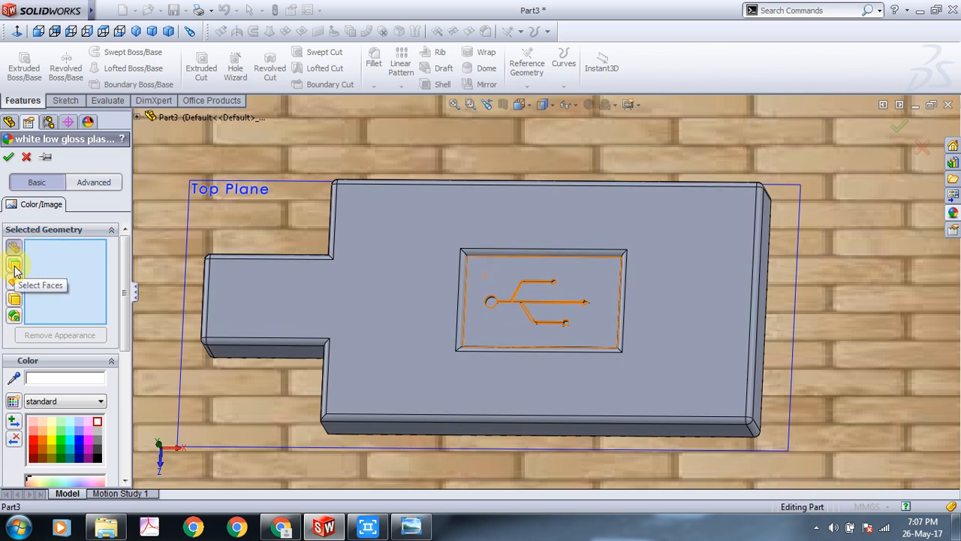
pyautogui.click(15, 266)
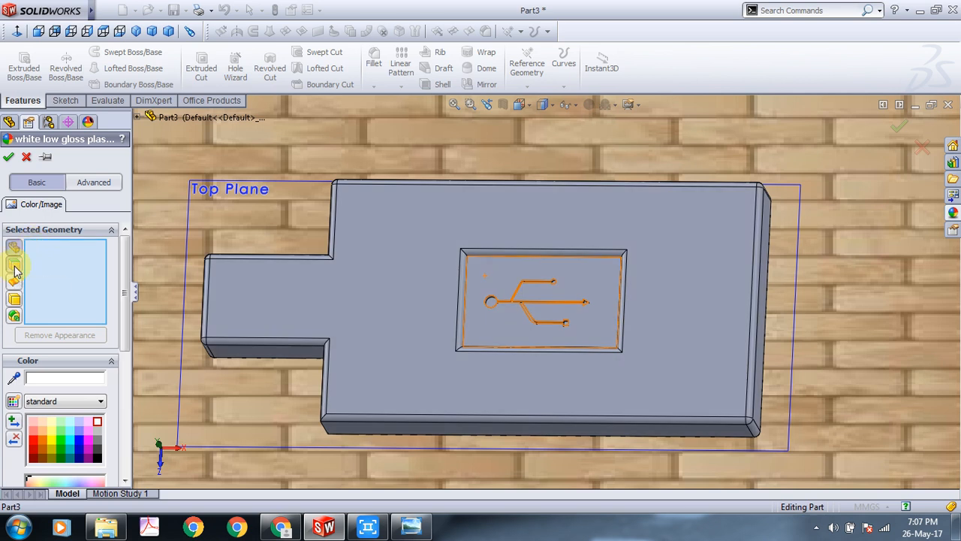
# Apply the white low gloss plastic appearance to the floor and four side walls of the recess around the USB symbol.
pyautogui.click(485, 284)
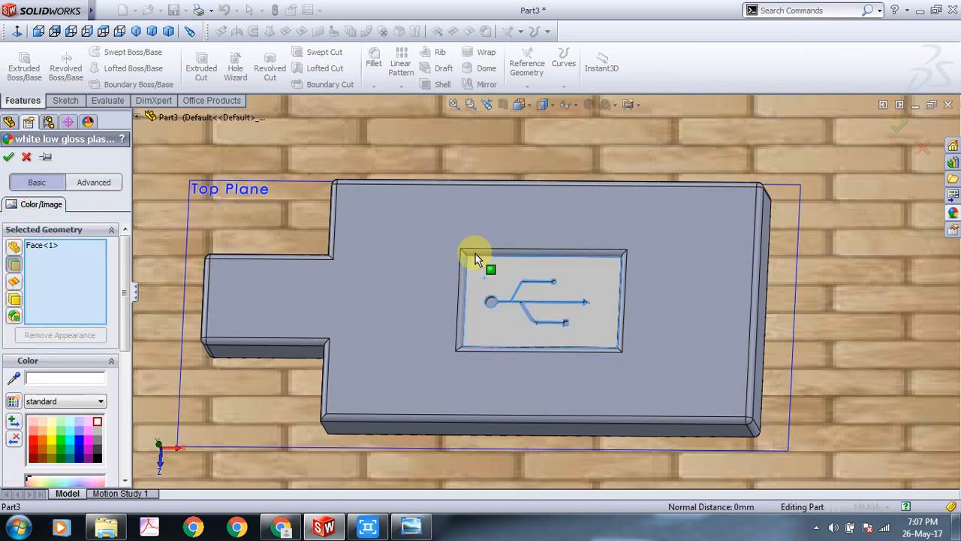
pyautogui.click(475, 258)
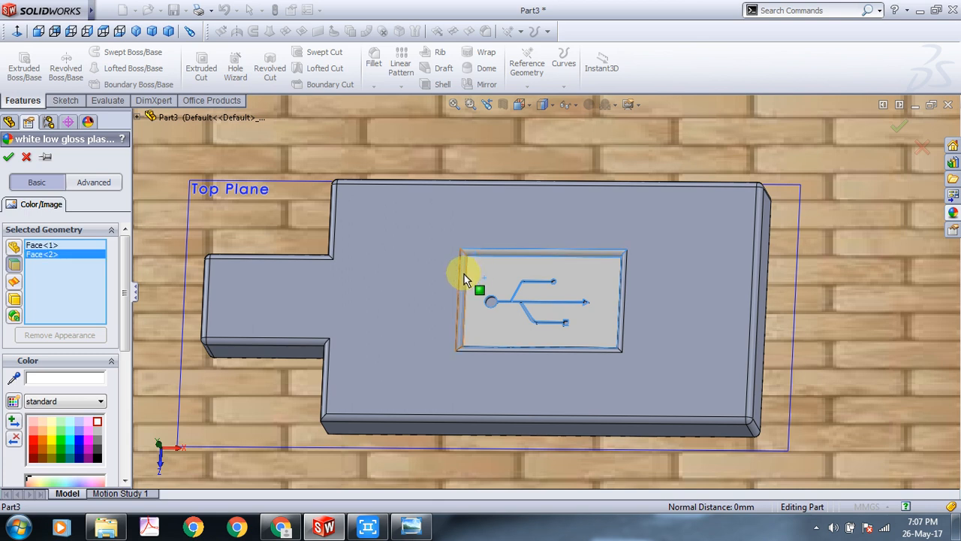
pyautogui.click(464, 275)
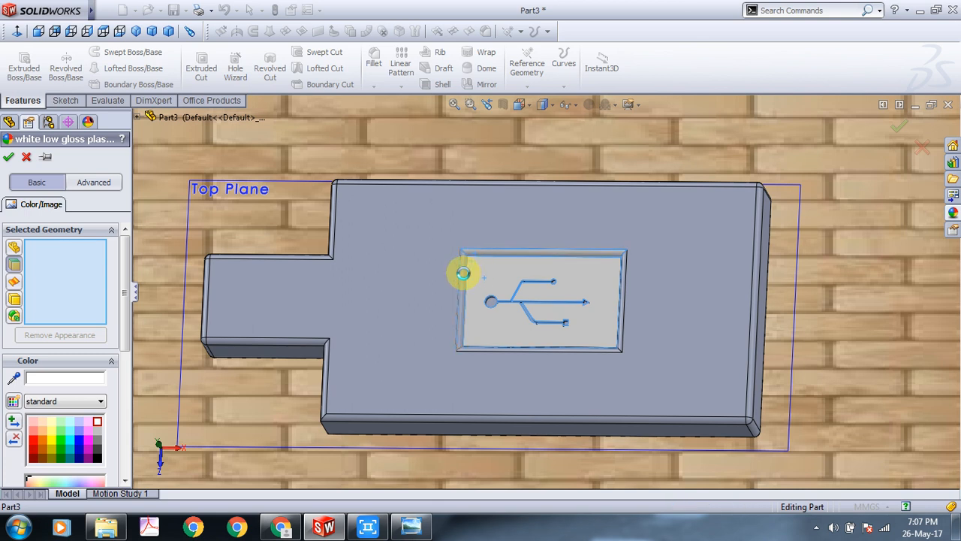
pyautogui.click(488, 350)
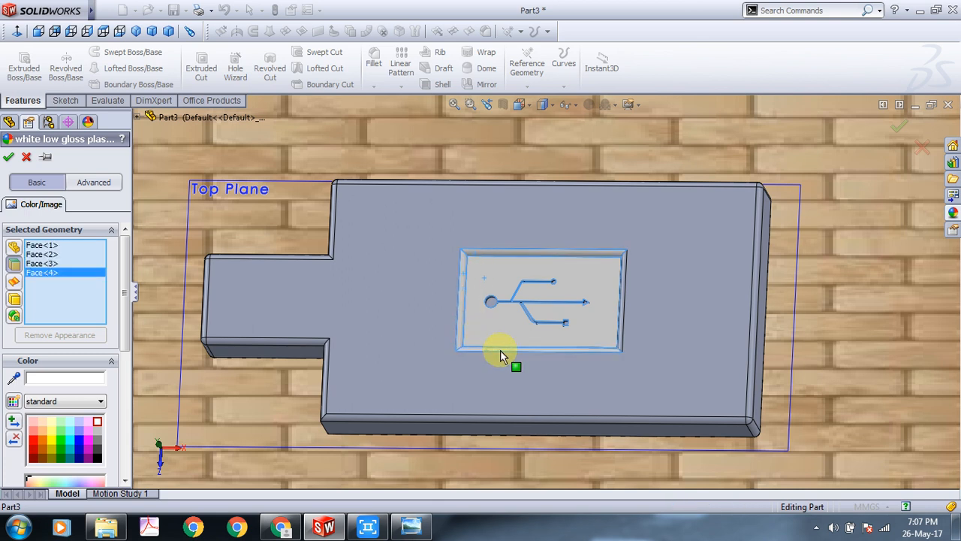
pyautogui.click(620, 310)
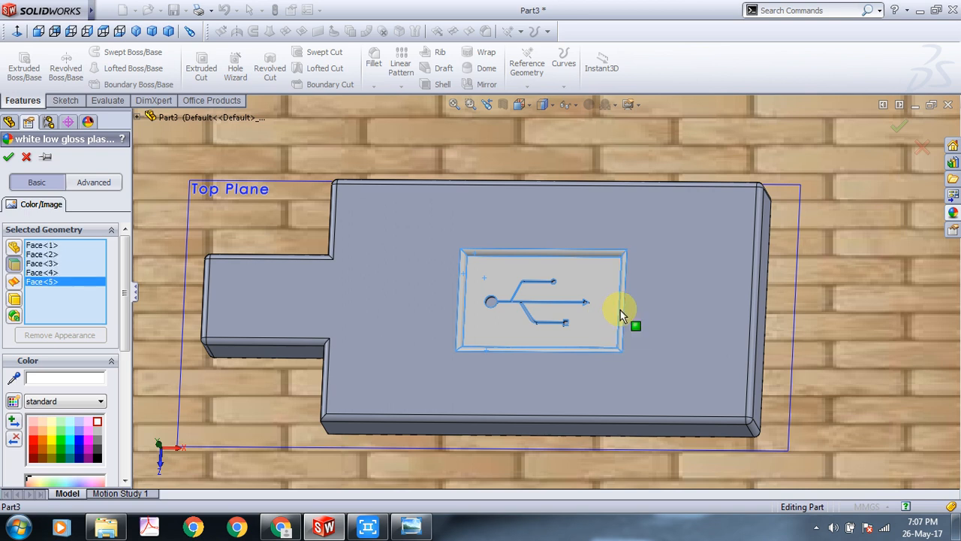
pyautogui.click(9, 157)
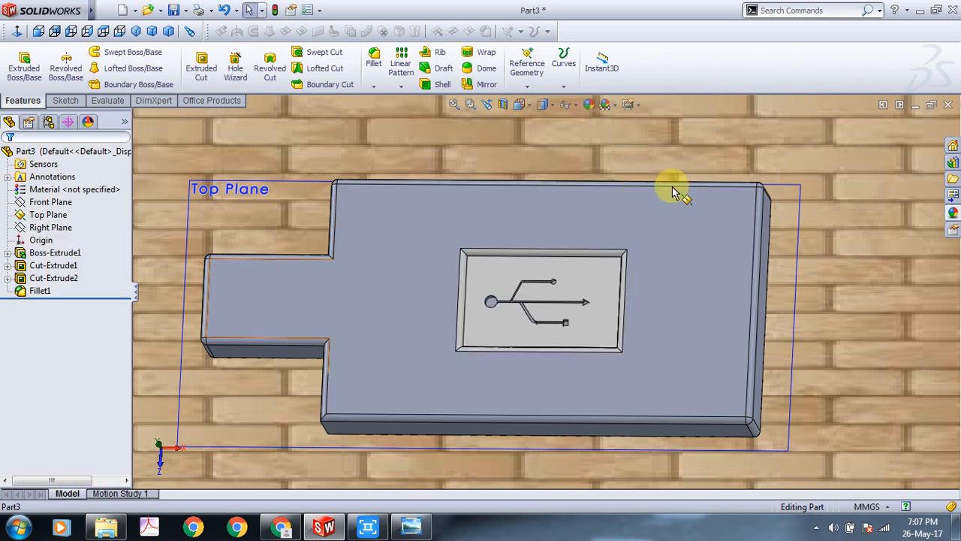
# Apply the matte rubber appearance to the whole part.
pyautogui.click(589, 106)
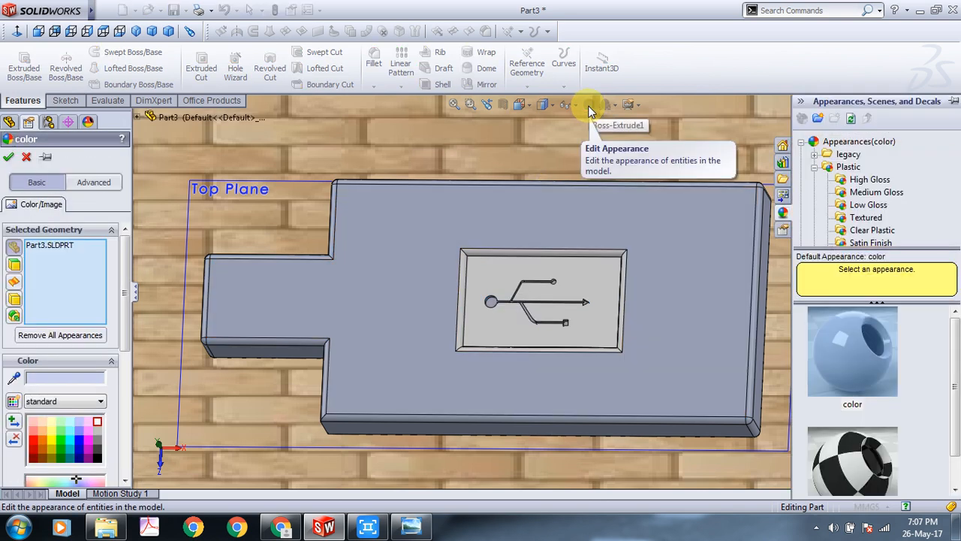
pyautogui.click(815, 167)
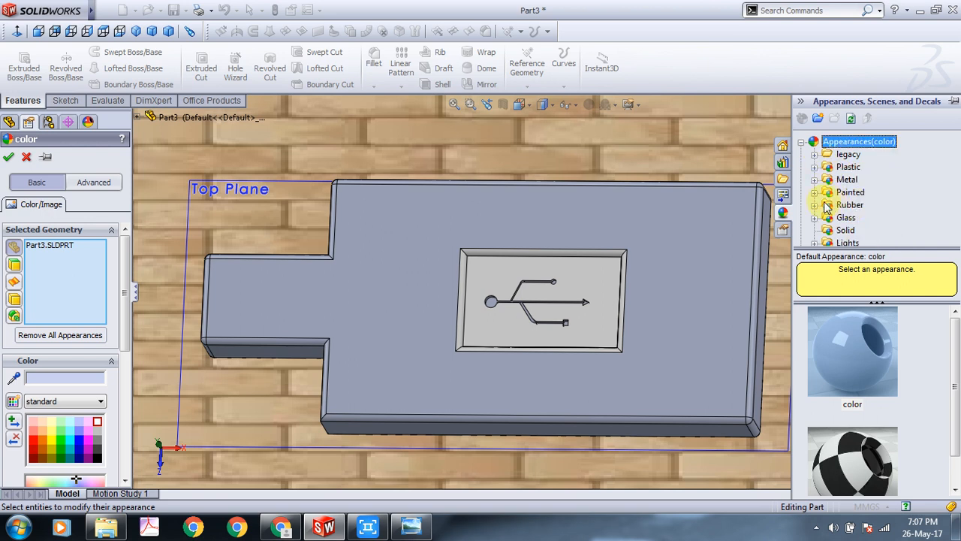
pyautogui.click(815, 205)
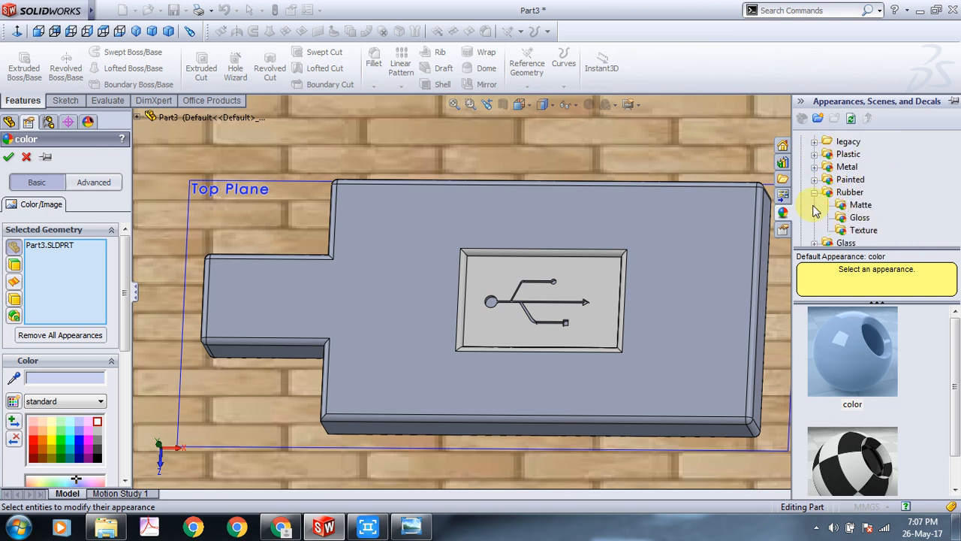
pyautogui.click(860, 205)
pyautogui.click(851, 382)
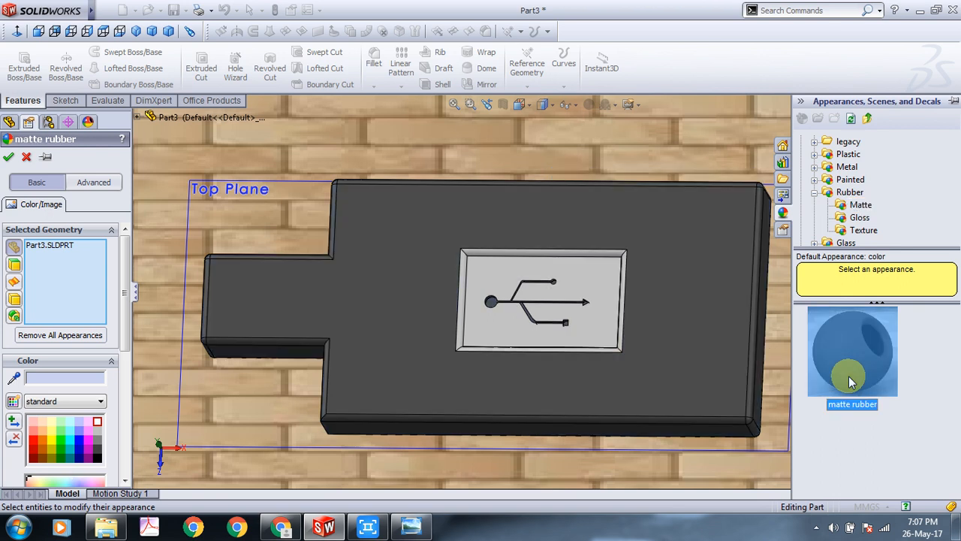
pyautogui.click(320, 149)
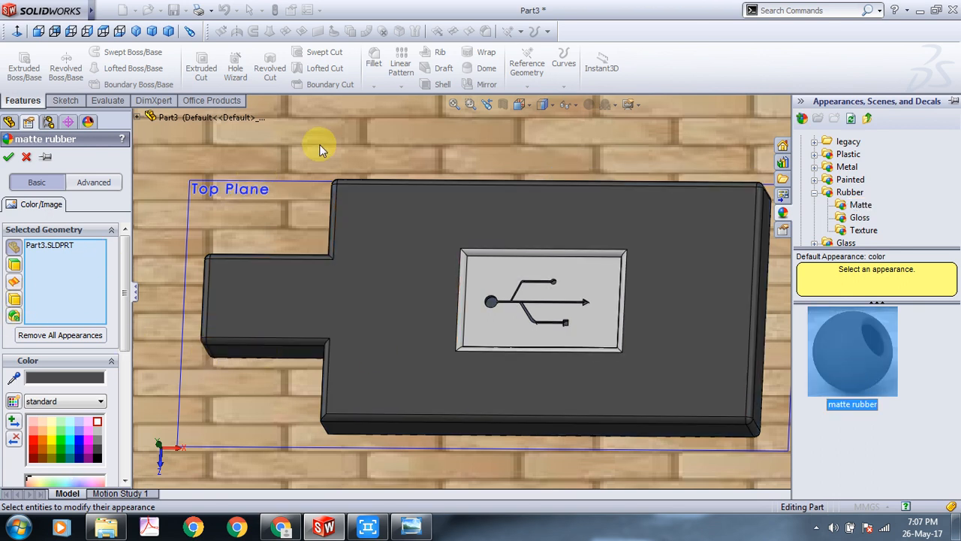
pyautogui.moveTo(335, 145); pyautogui.dragTo(228, 193, button='middle')
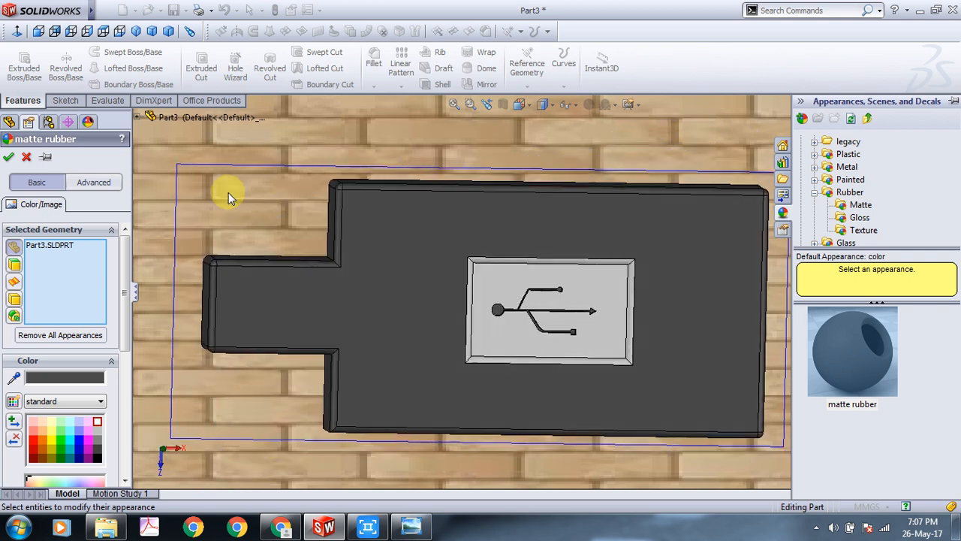
pyautogui.click(9, 158)
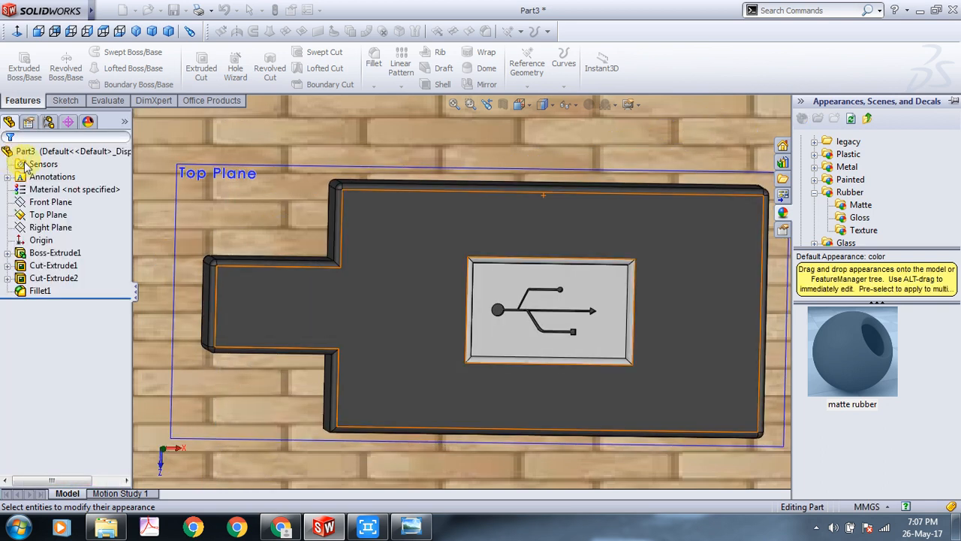
pyautogui.click(803, 102)
# Start a sketch on the wide end face of the body opposite the plug, viewed straight on.
pyautogui.moveTo(829, 332); pyautogui.dragTo(713, 298, button='middle')
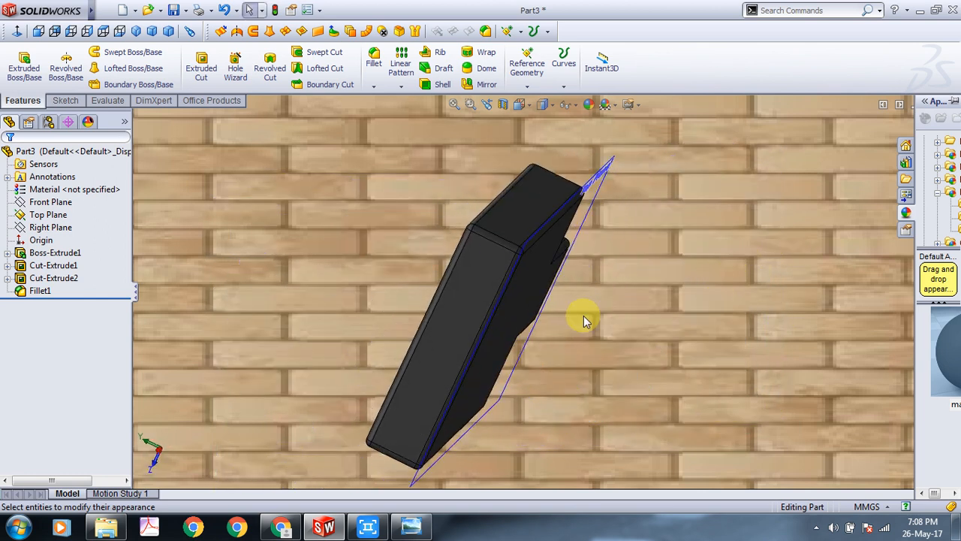
pyautogui.rightClick(469, 297)
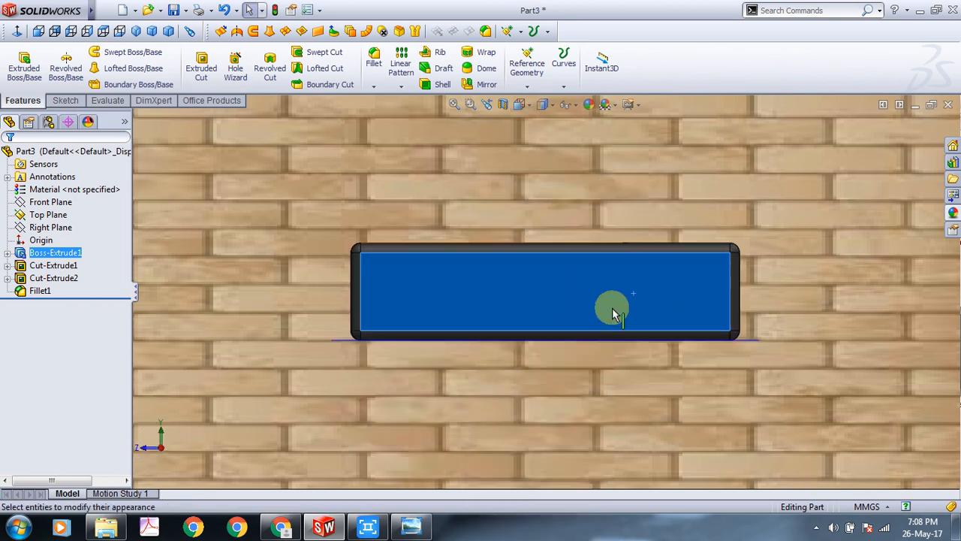
pyautogui.click(656, 192)
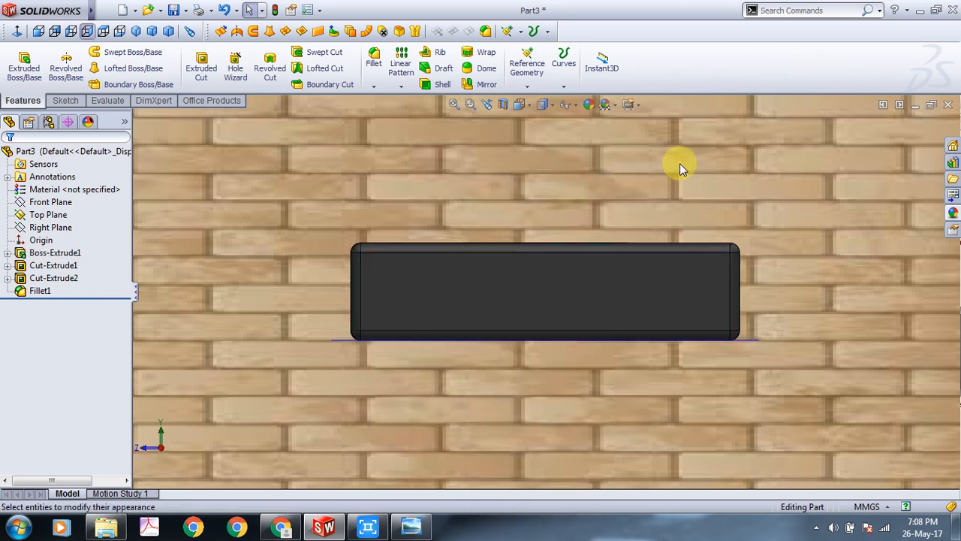
pyautogui.click(559, 286)
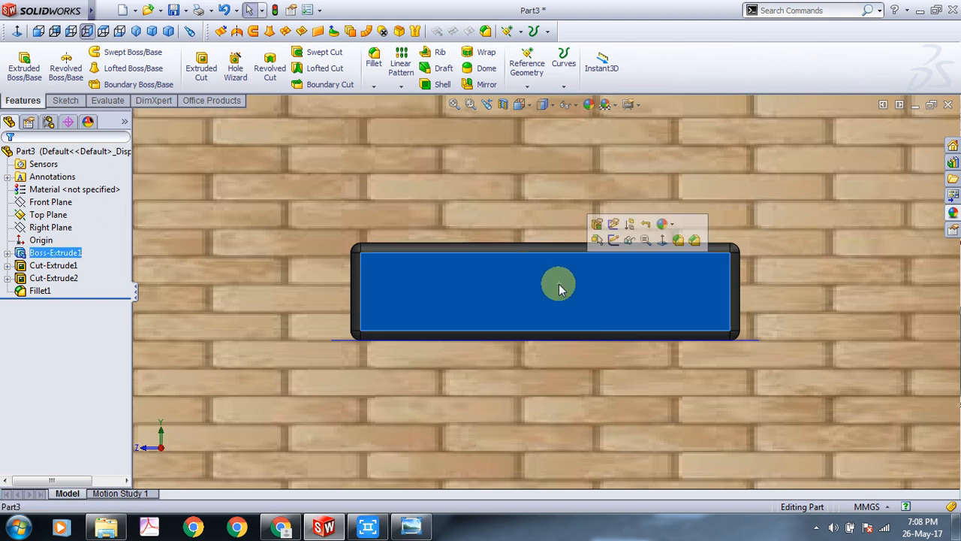
pyautogui.rightClick(558, 284)
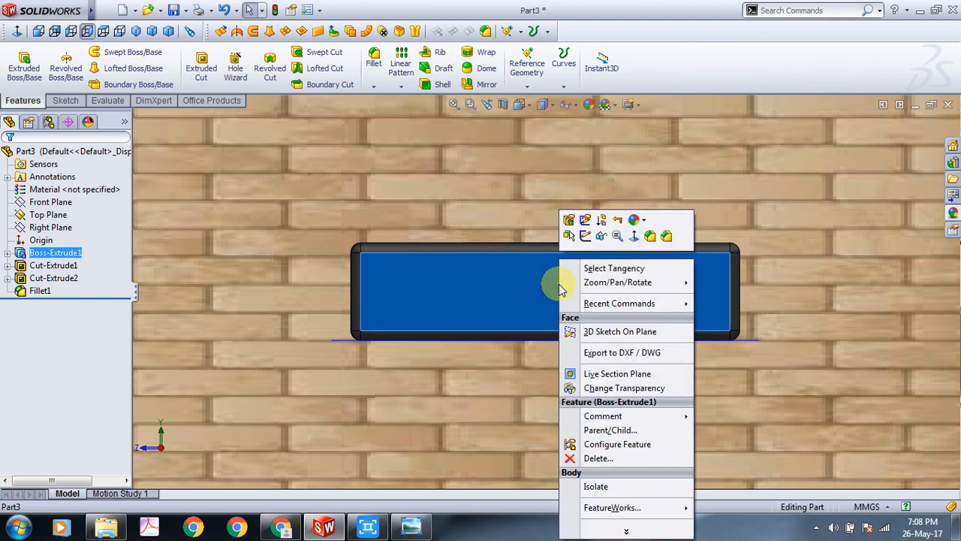
pyautogui.click(591, 237)
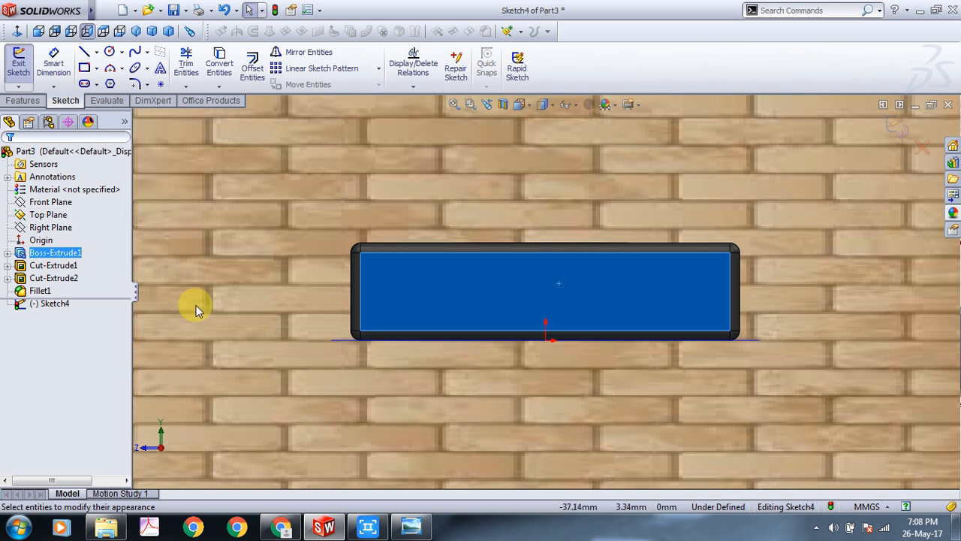
pyautogui.click(269, 283)
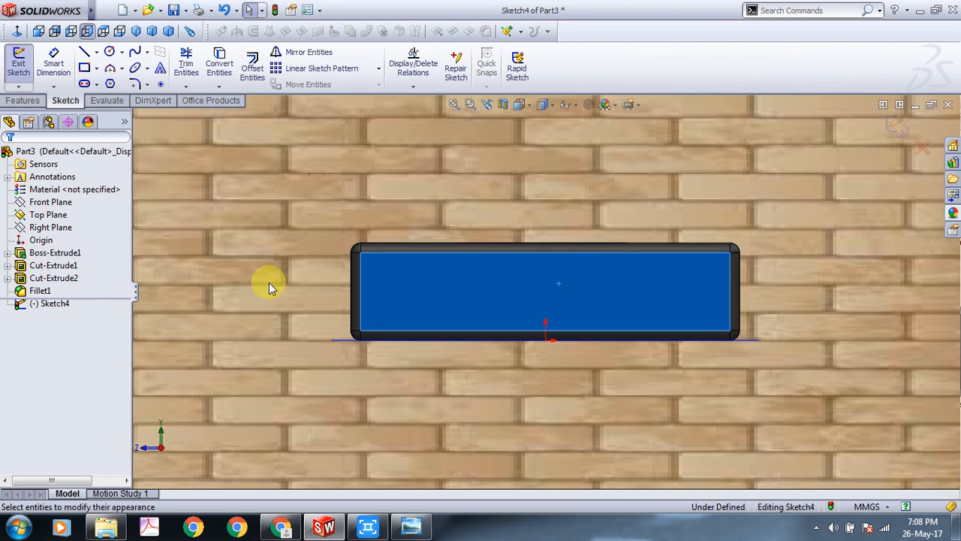
# Sketch a vertical centerline from the origin up past the upper edge of the end face.
pyautogui.click(87, 68)
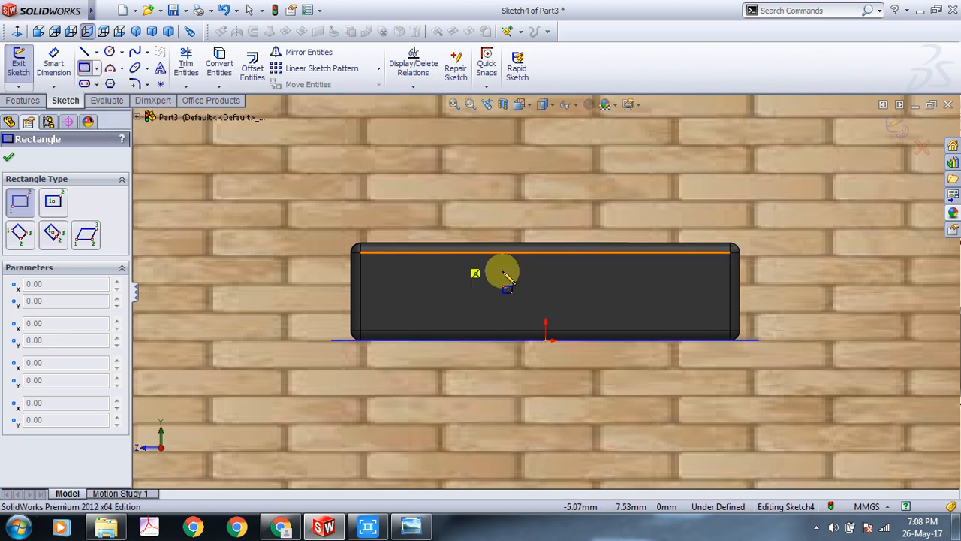
pyautogui.click(96, 51)
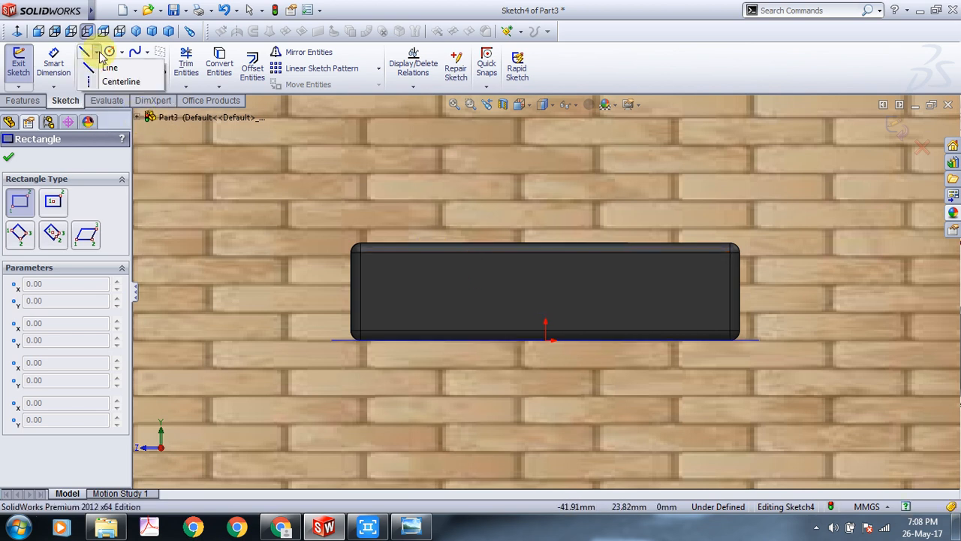
pyautogui.click(113, 81)
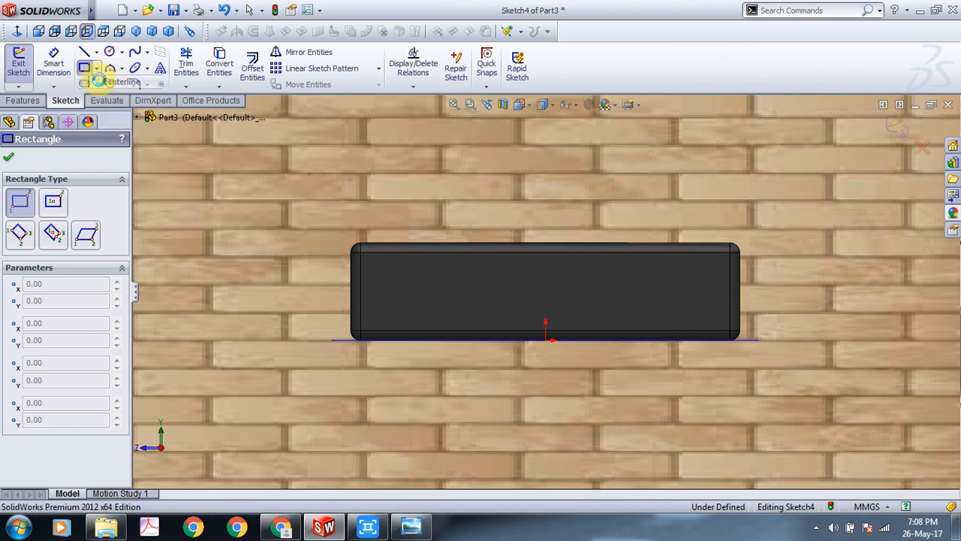
pyautogui.click(546, 341)
pyautogui.doubleClick(545, 198)
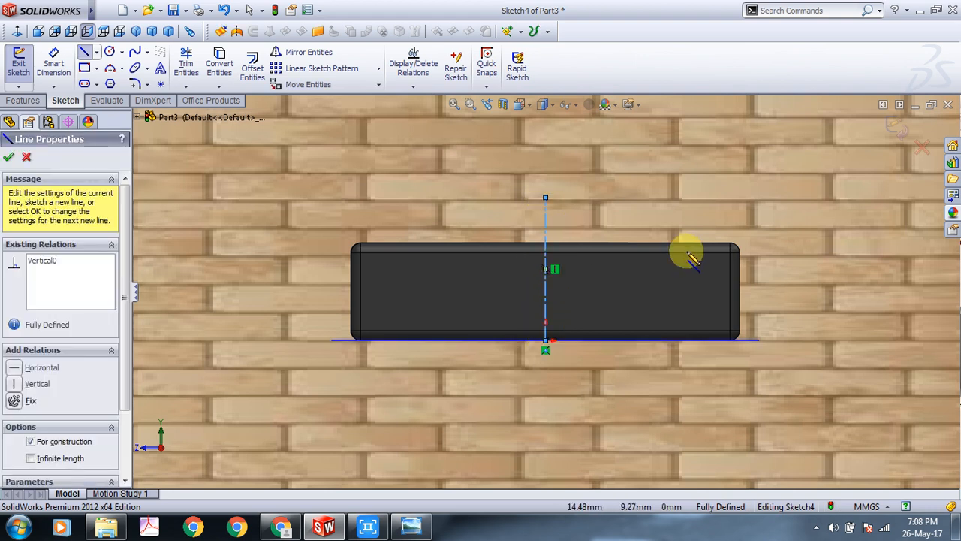
pyautogui.click(10, 158)
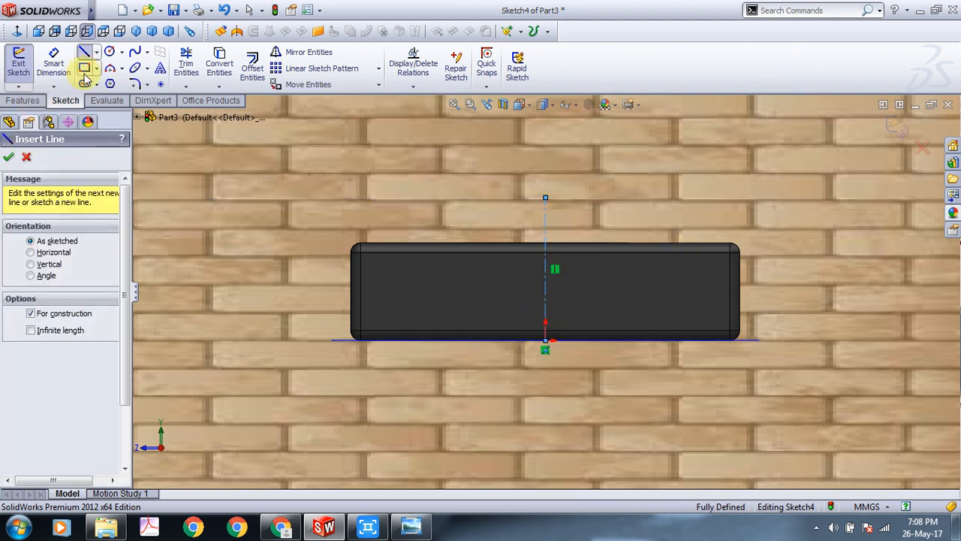
# Sketch two concentric center rectangles centered on the centerline, the outer about 25 mm wide and the inner about 22 mm wide.
pyautogui.click(96, 68)
pyautogui.click(98, 99)
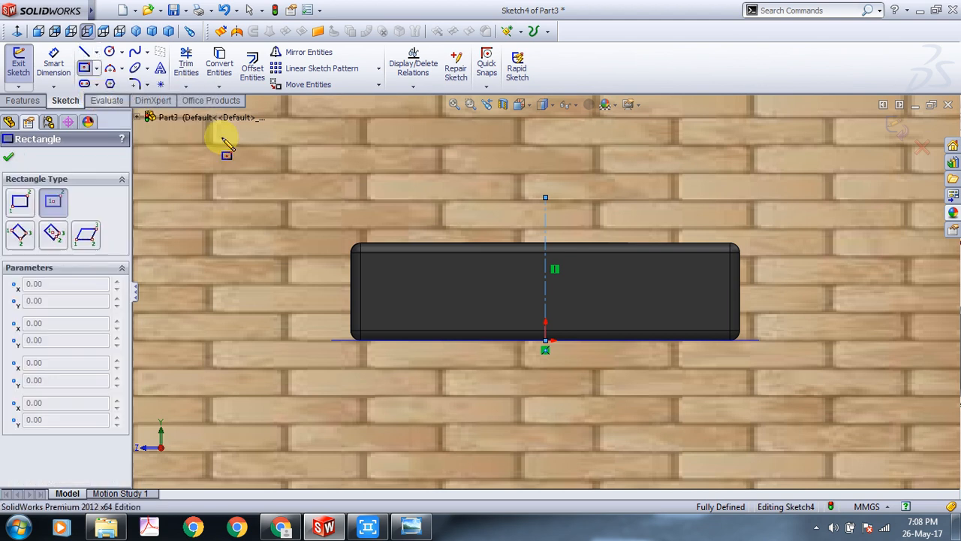
pyautogui.click(545, 291)
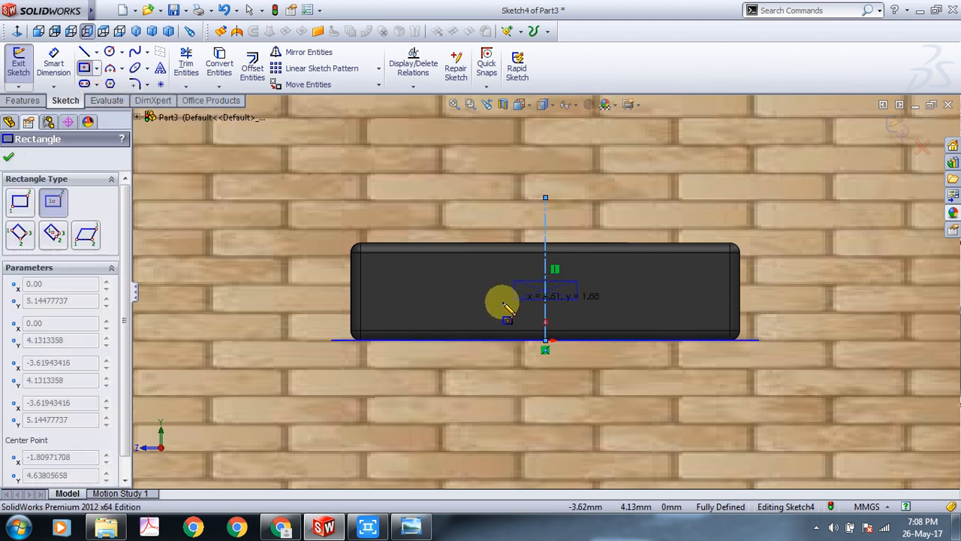
pyautogui.click(426, 316)
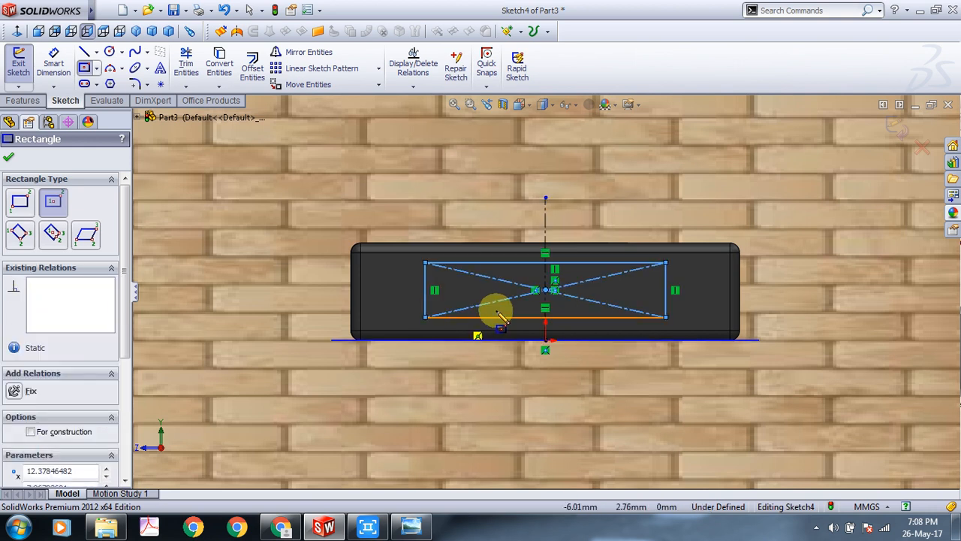
pyautogui.click(547, 289)
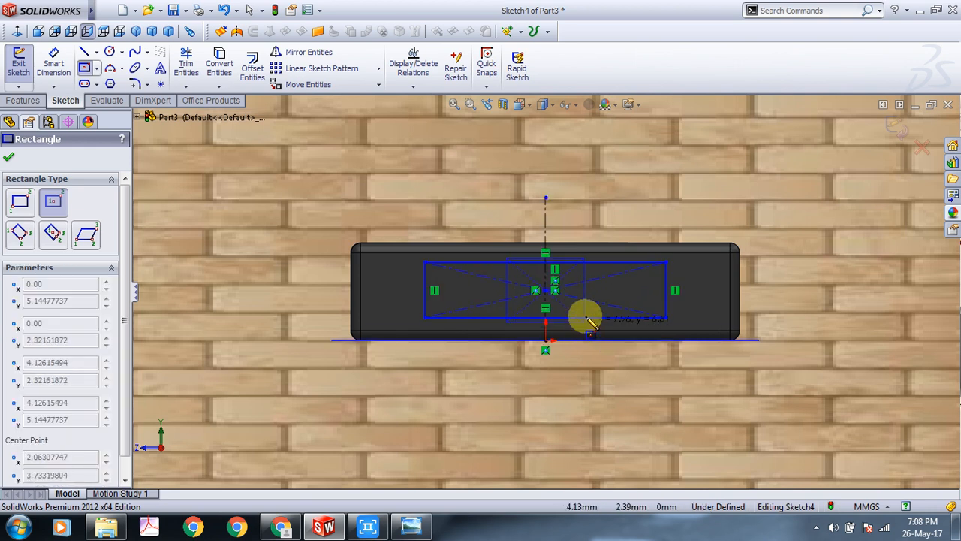
pyautogui.click(655, 309)
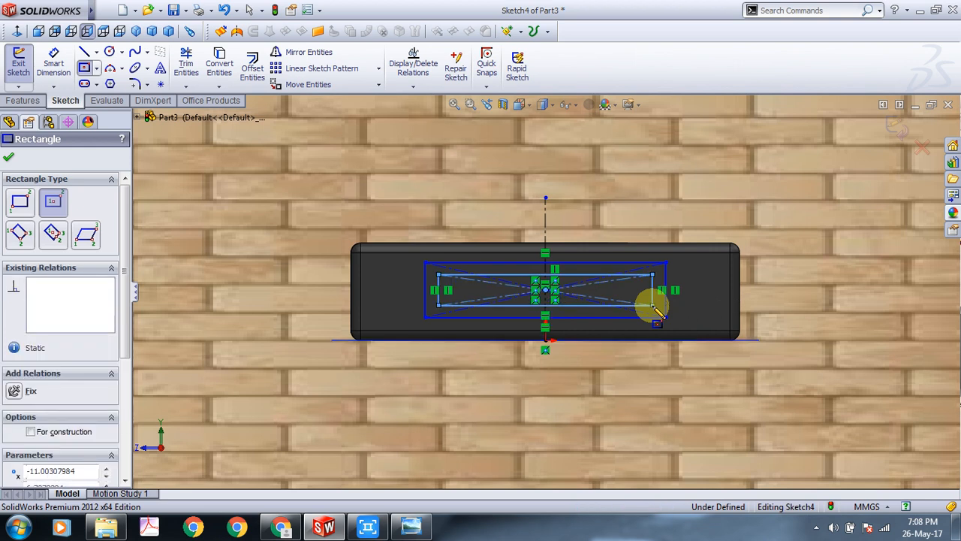
# Close the end-face sketch and extrude the frame between the two rectangles 20 mm outward from the body, merged with it.
pyautogui.click(10, 157)
pyautogui.click(18, 63)
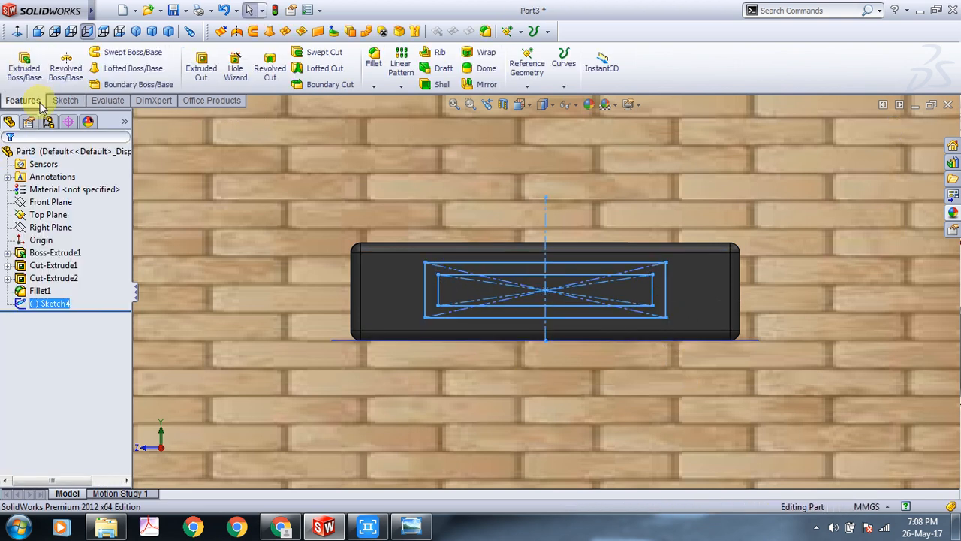
pyautogui.click(33, 67)
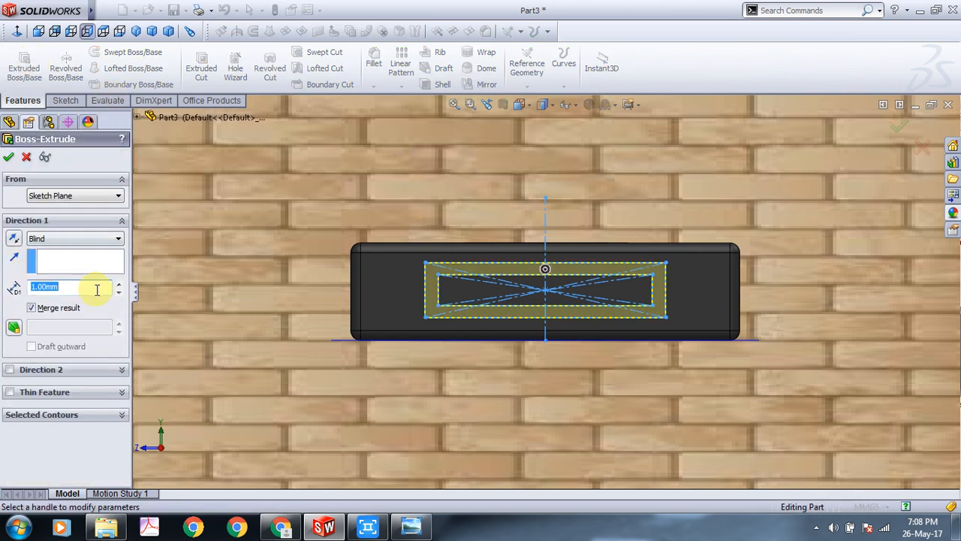
pyautogui.moveTo(283, 224); pyautogui.dragTo(288, 253, button='middle')
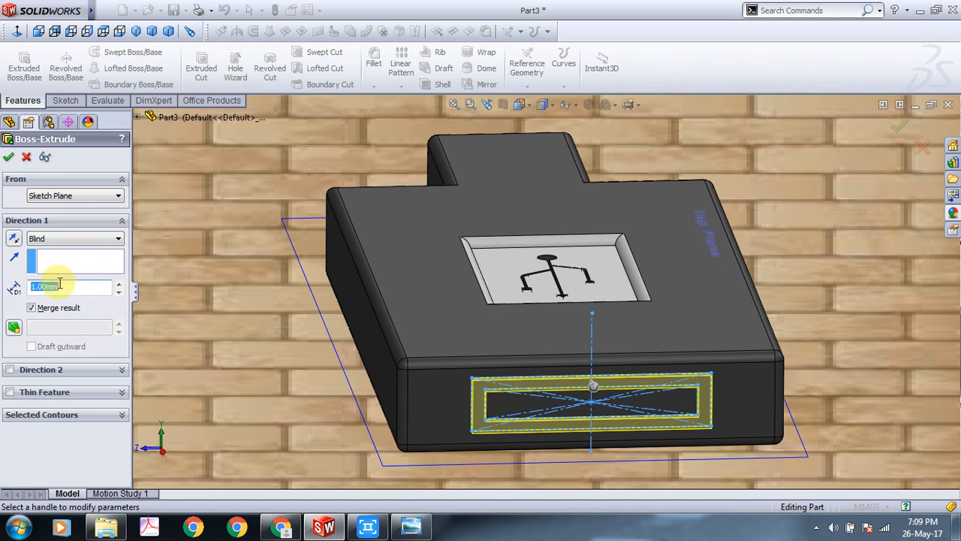
pyautogui.moveTo(593, 385); pyautogui.dragTo(598, 398)
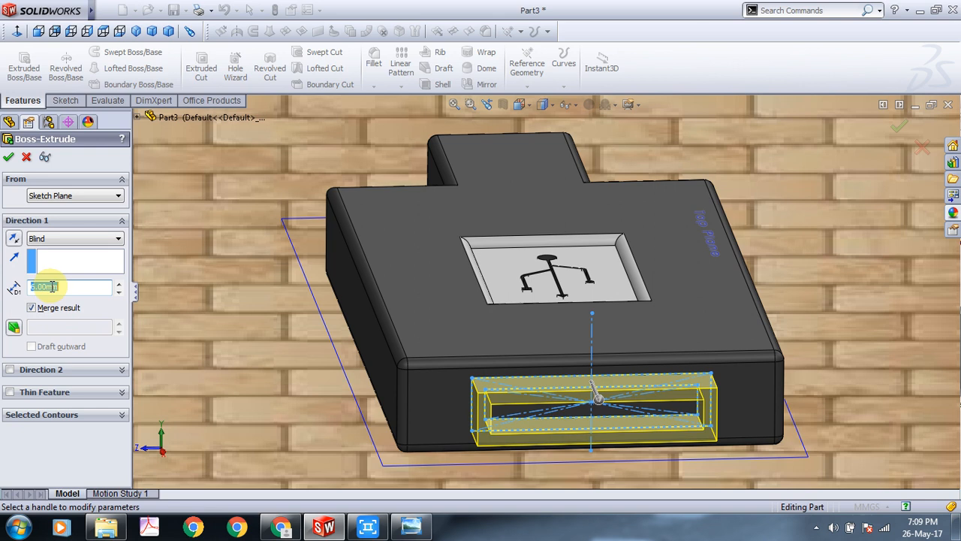
pyautogui.write('12')
pyautogui.press('Return')
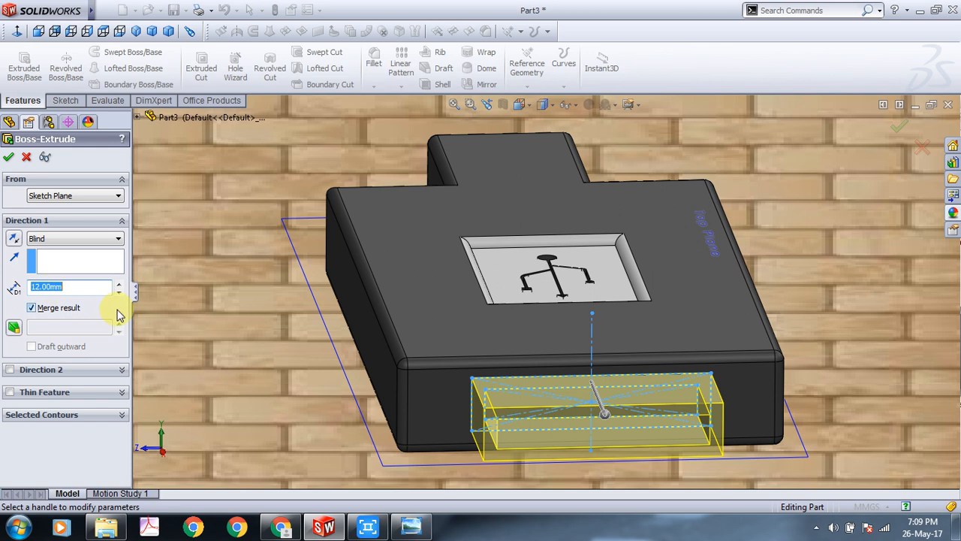
pyautogui.press('Return')
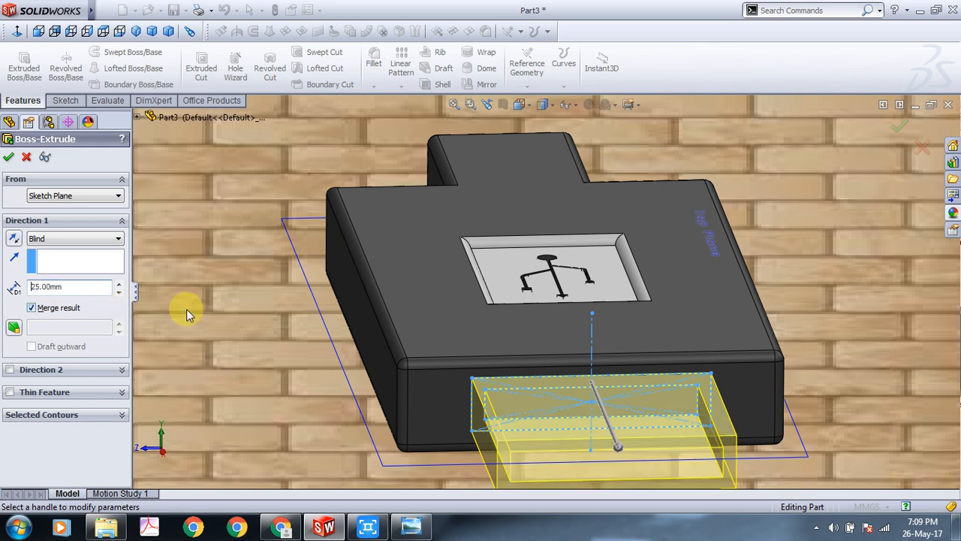
pyautogui.moveTo(203, 312); pyautogui.dragTo(252, 364, button='middle')
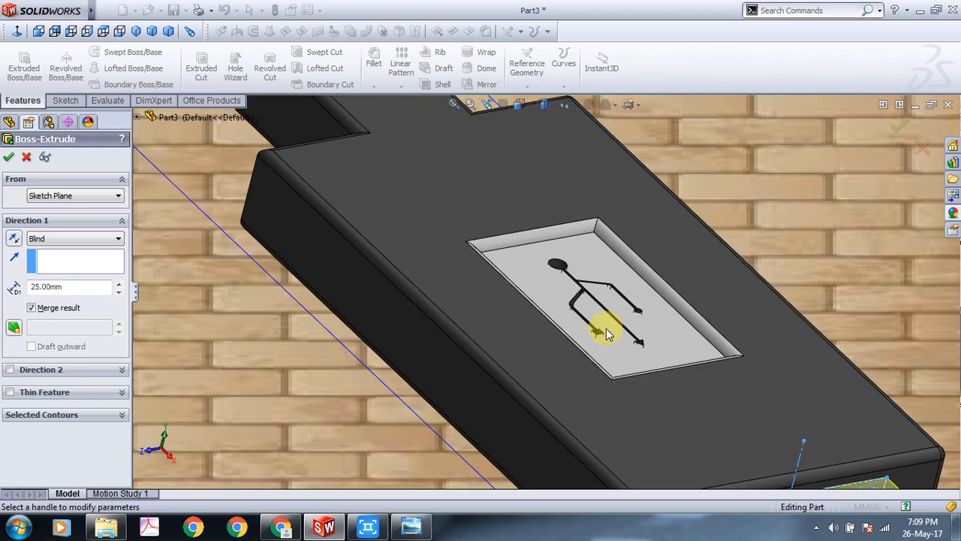
pyautogui.scroll(5, 606, 334)
pyautogui.moveTo(724, 267); pyautogui.dragTo(724, 300, button='middle')
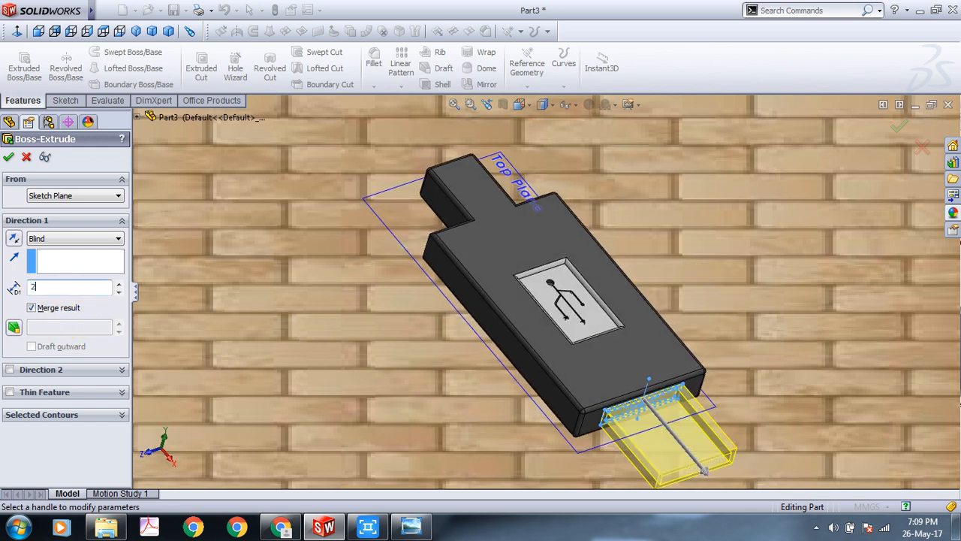
pyautogui.write('0')
pyautogui.press('Return')
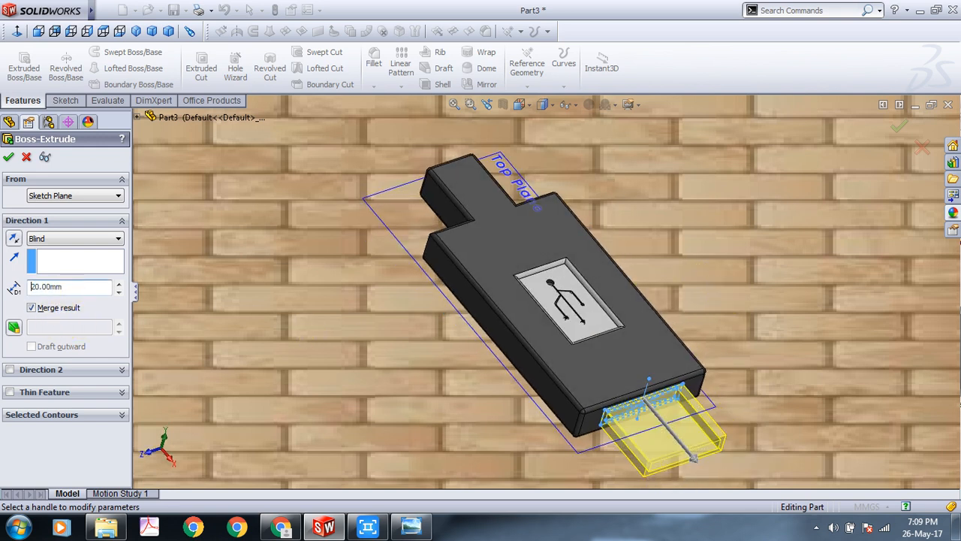
pyautogui.click(9, 159)
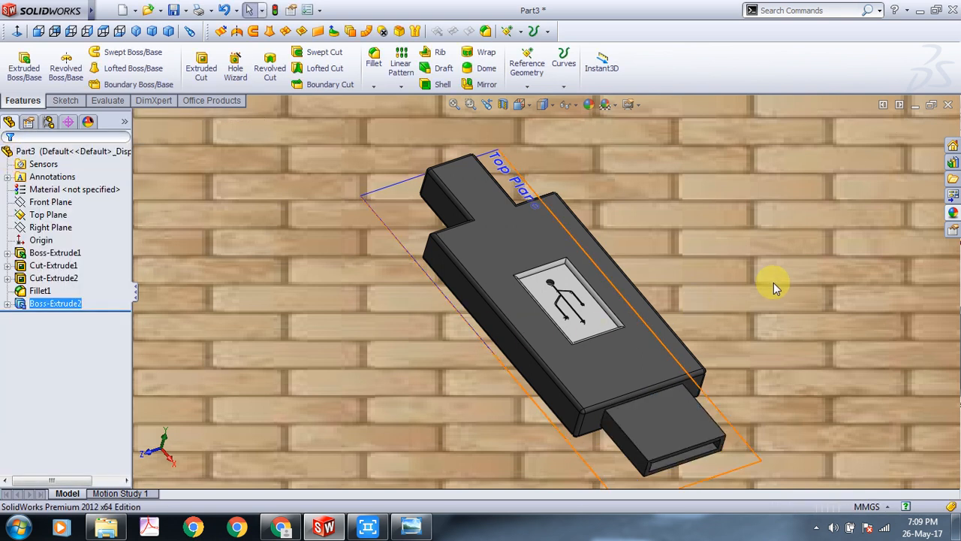
# Apply the machined steel appearance from the Metal > Steel library to the newly extruded hollow connector.
pyautogui.moveTo(773, 283); pyautogui.dragTo(736, 247, button='middle')
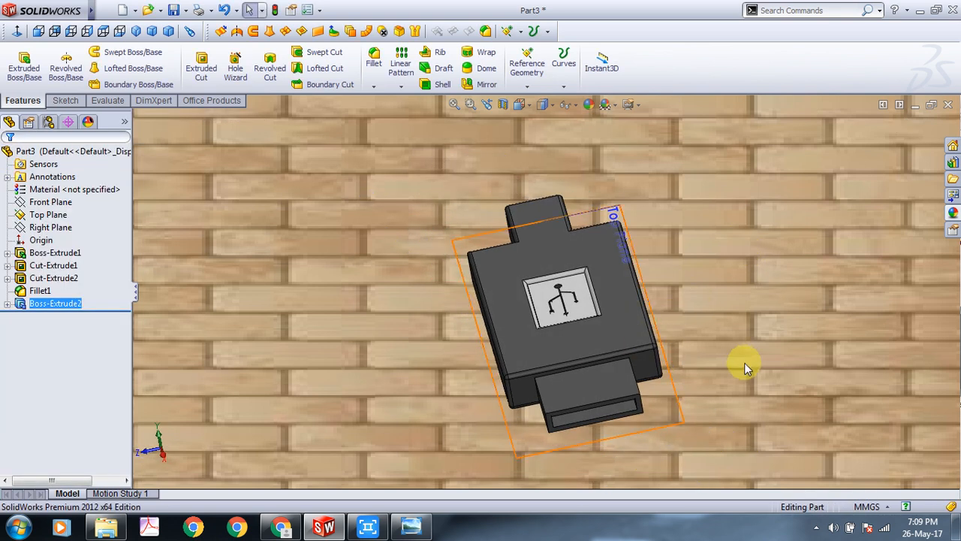
pyautogui.moveTo(746, 368)
pyautogui.mouseDown(button='middle')
pyautogui.moveTo(751, 354)
pyautogui.moveTo(740, 362)
pyautogui.mouseUp(button='middle')
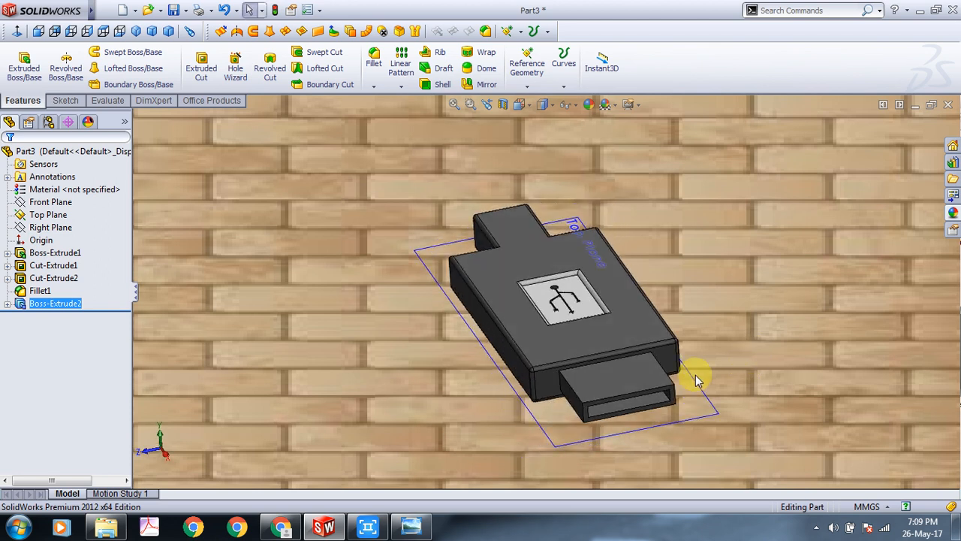
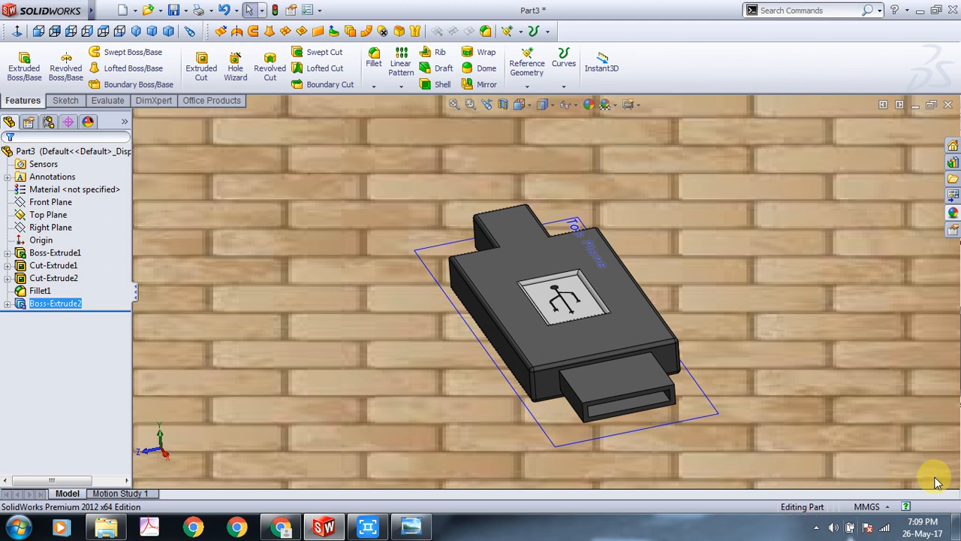
pyautogui.click(588, 107)
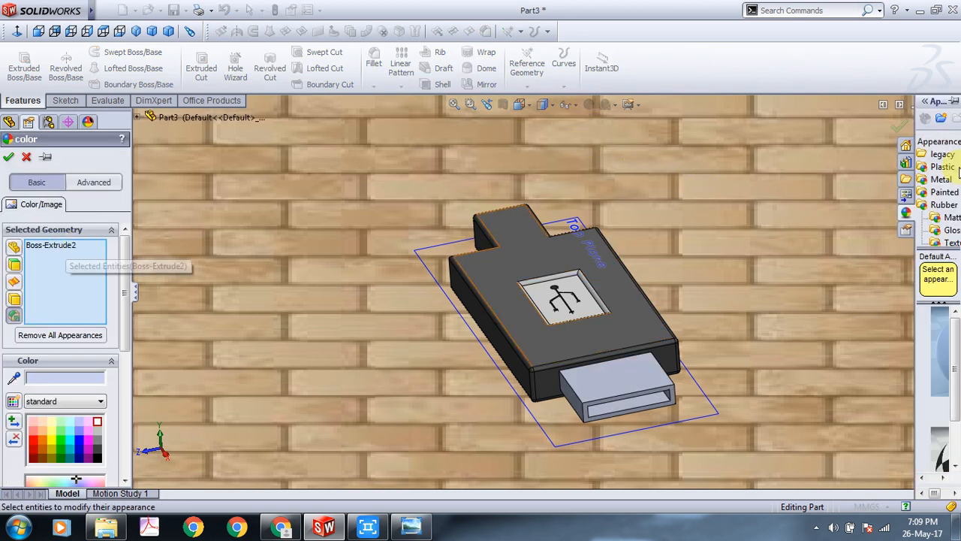
pyautogui.click(928, 102)
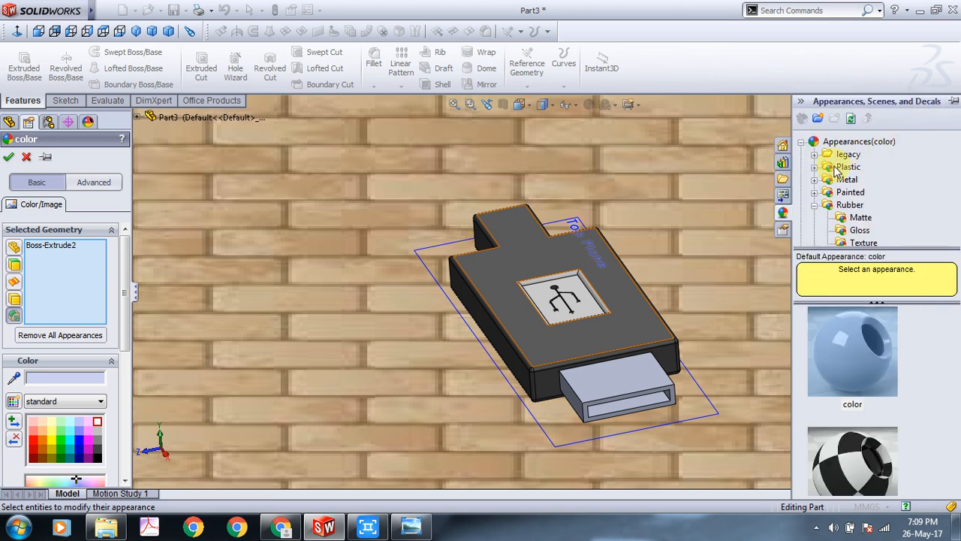
pyautogui.click(814, 205)
pyautogui.click(815, 180)
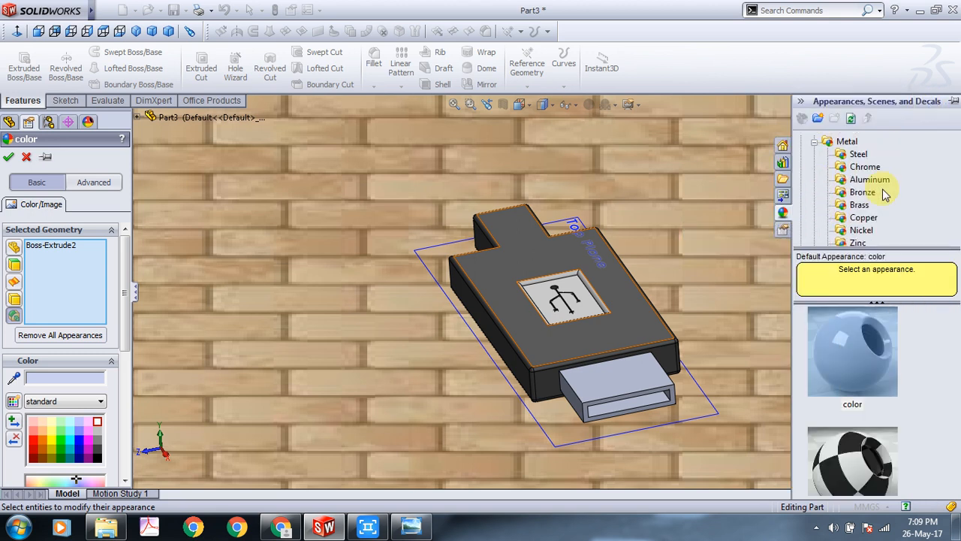
pyautogui.click(857, 156)
pyautogui.scroll(-2, 896, 343)
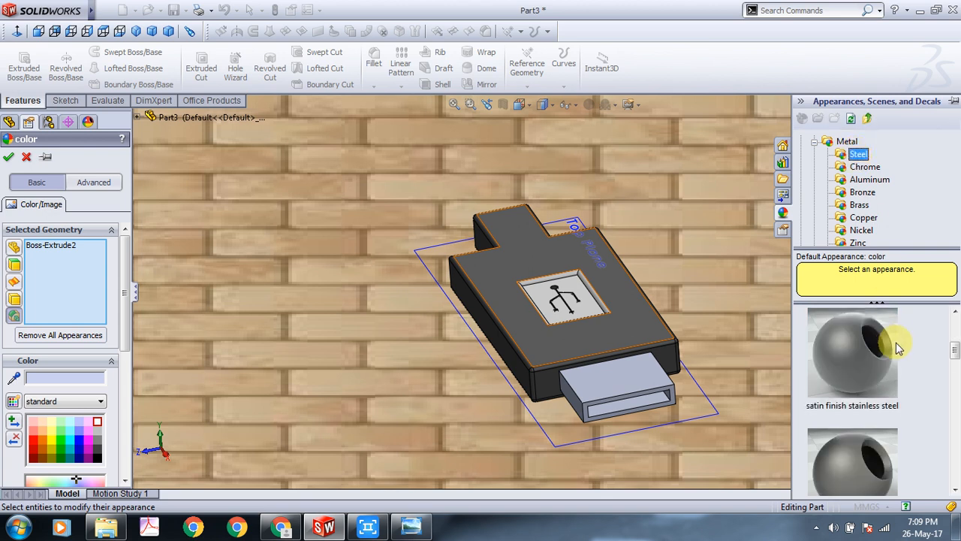
pyautogui.moveTo(901, 353)
pyautogui.scroll(-3, 901, 353)
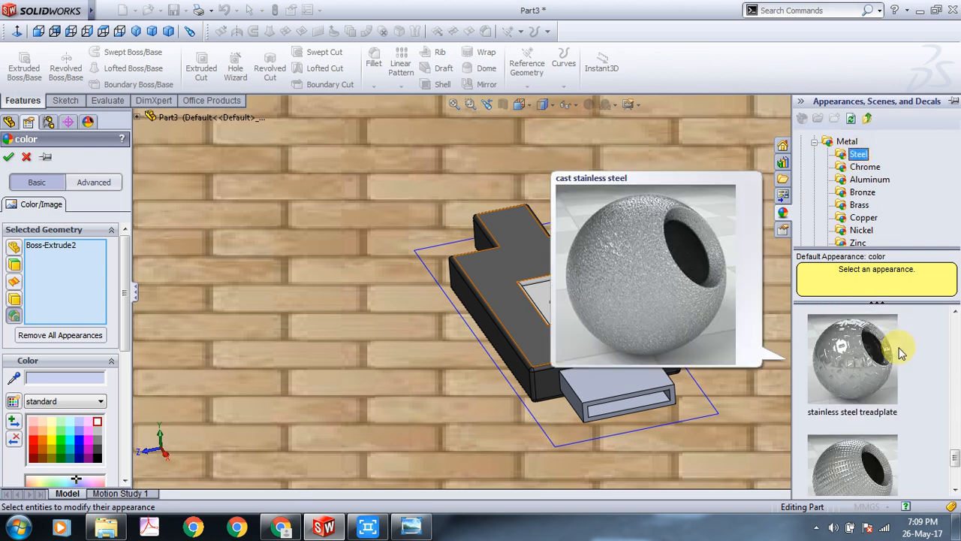
pyautogui.scroll(-2, 901, 353)
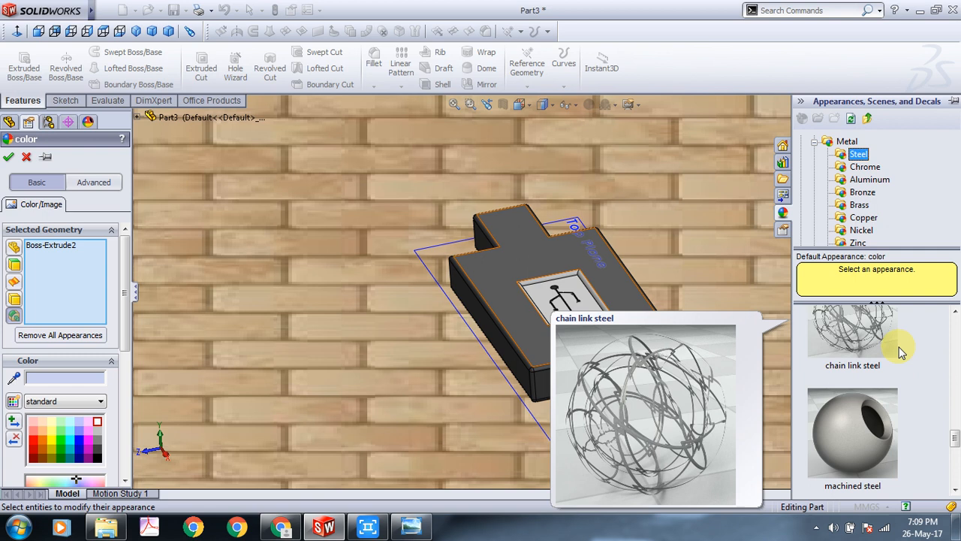
pyautogui.click(880, 416)
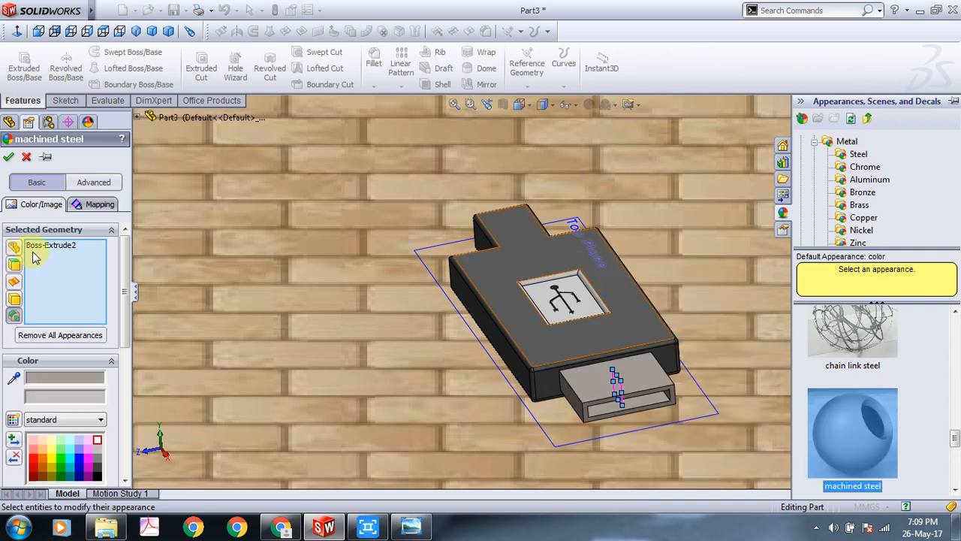
pyautogui.click(9, 157)
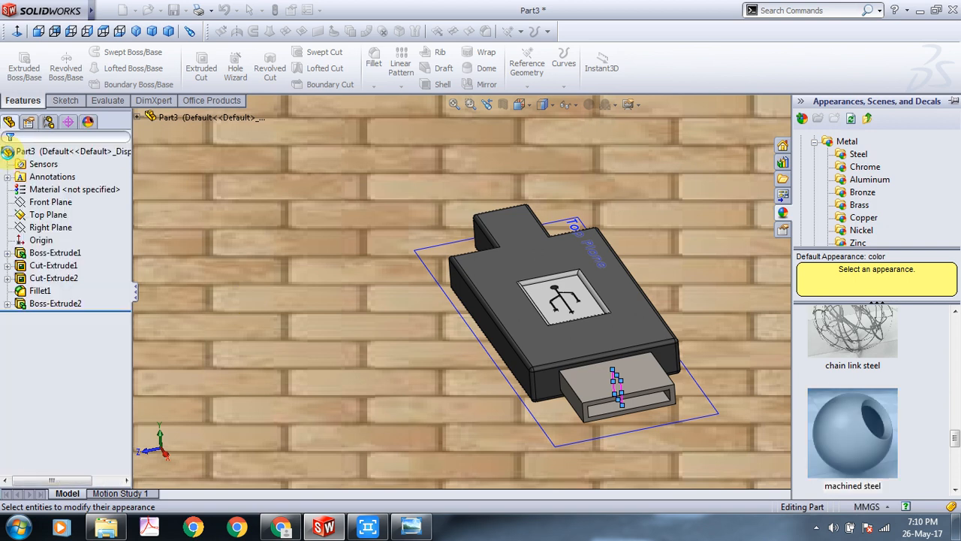
# Start a sketch on the broad upper face of the steel connector, viewed straight on.
pyautogui.moveTo(720, 253); pyautogui.dragTo(649, 343, button='middle')
pyautogui.click(802, 105)
pyautogui.click(648, 346)
pyautogui.rightClick(646, 342)
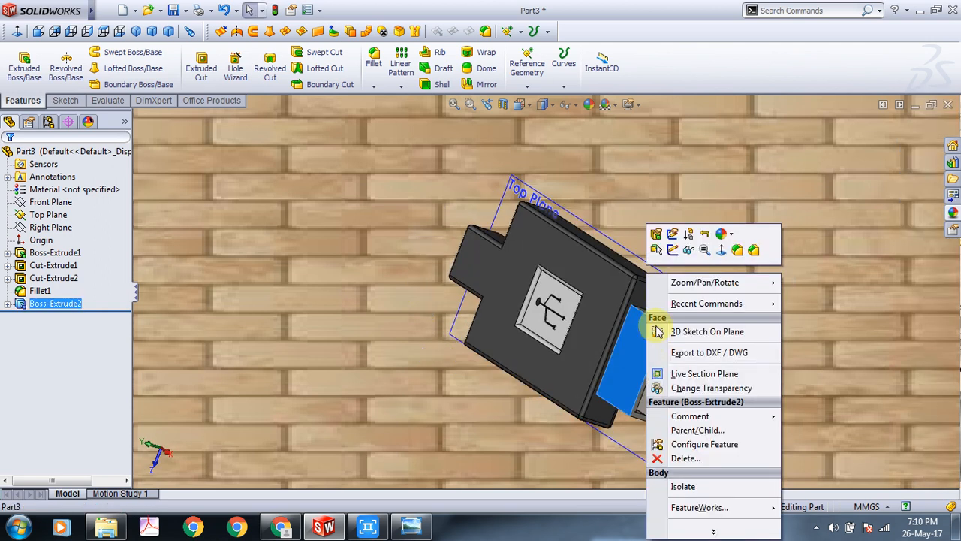
pyautogui.click(736, 189)
pyautogui.rightClick(701, 304)
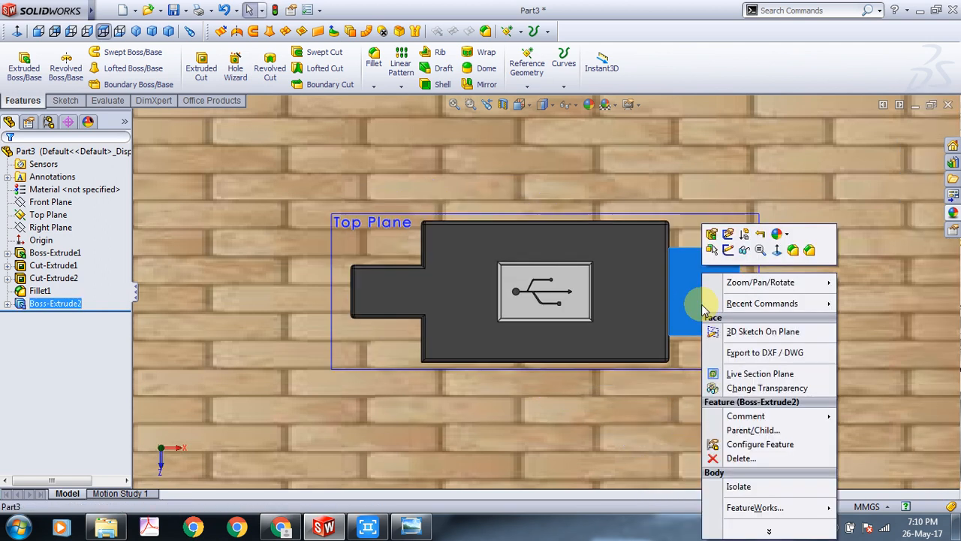
pyautogui.click(716, 248)
pyautogui.click(887, 280)
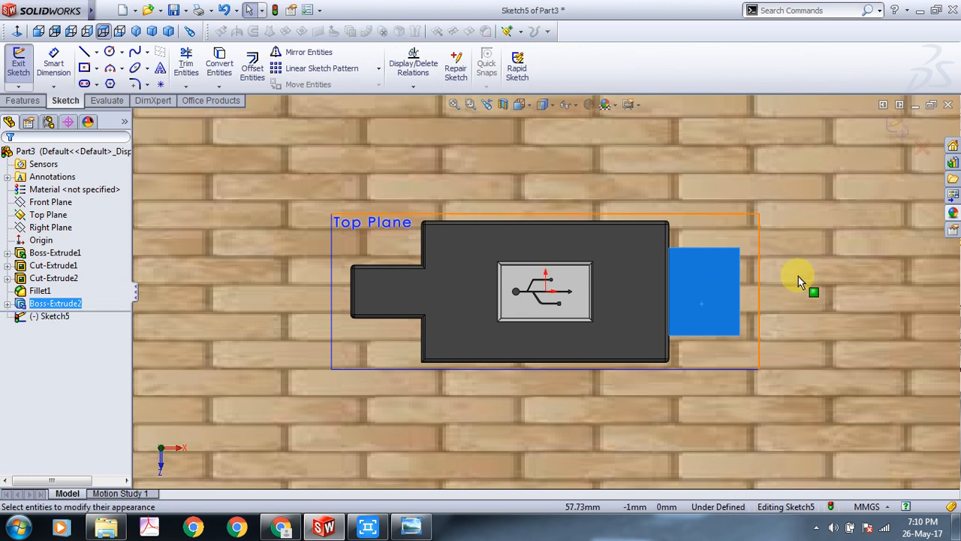
# Sketch a horizontal centerline in line with the origin, from inside the connector face out past its free end.
pyautogui.click(84, 69)
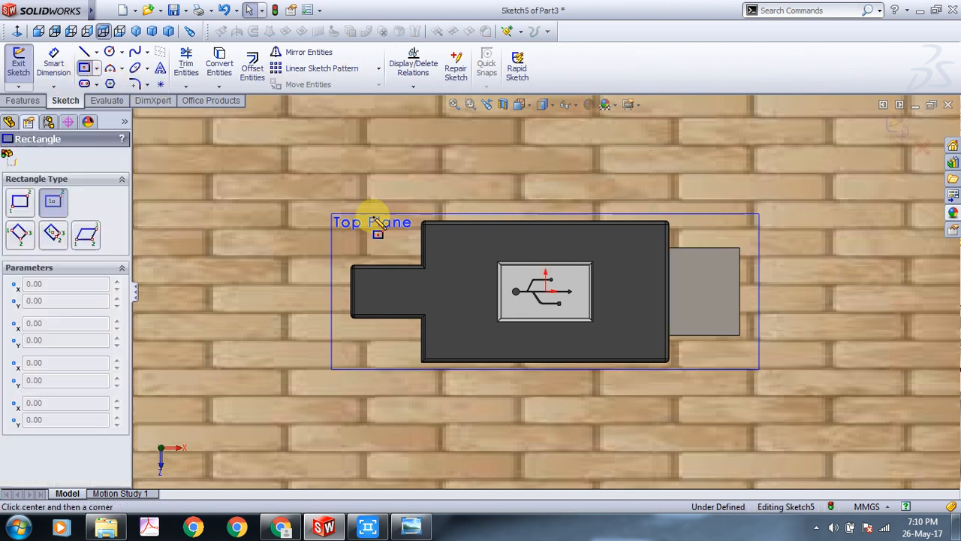
pyautogui.click(96, 52)
pyautogui.click(95, 80)
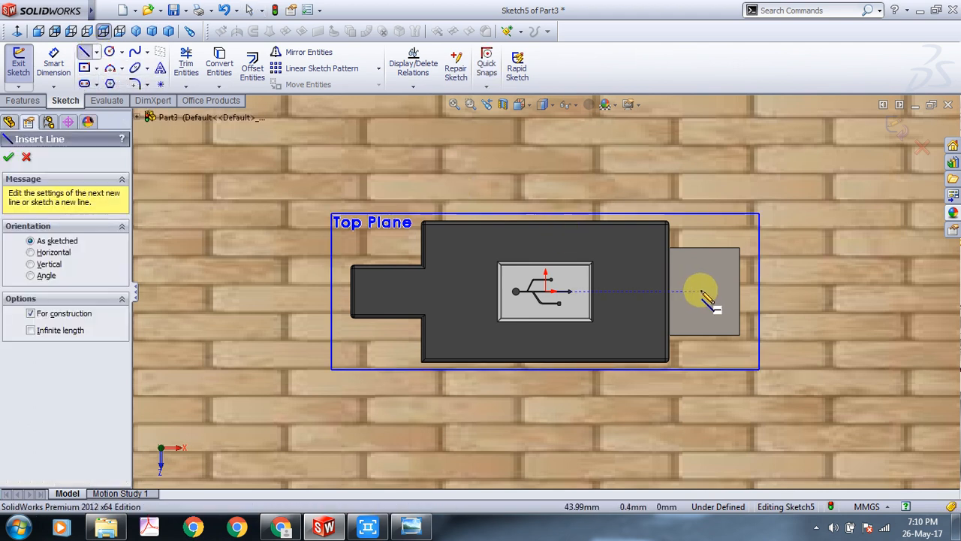
pyautogui.moveTo(697, 291); pyautogui.dragTo(873, 291)
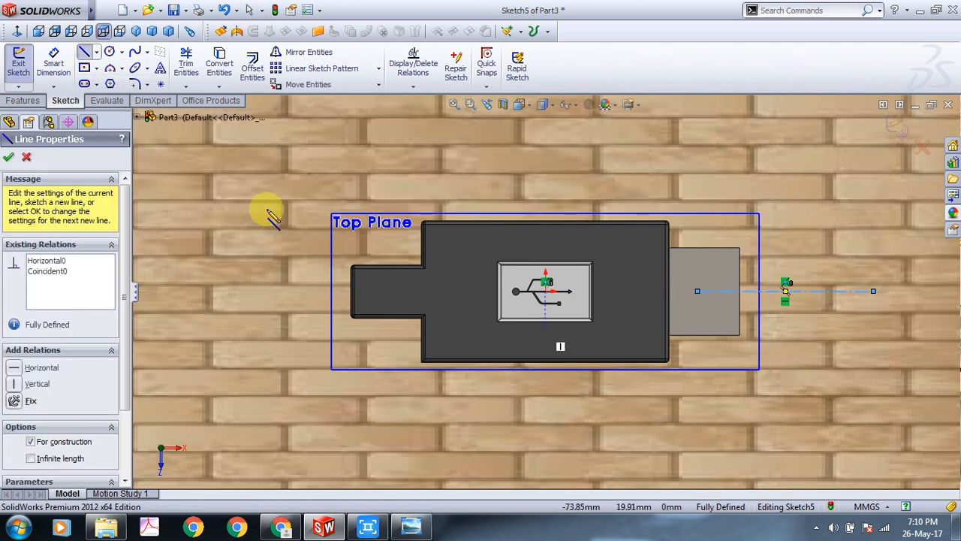
pyautogui.click(9, 157)
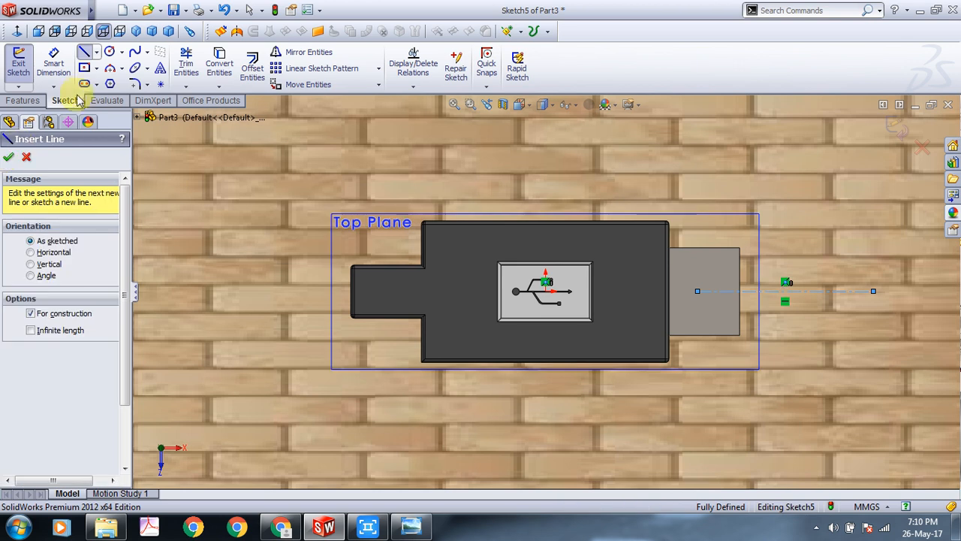
pyautogui.click(9, 157)
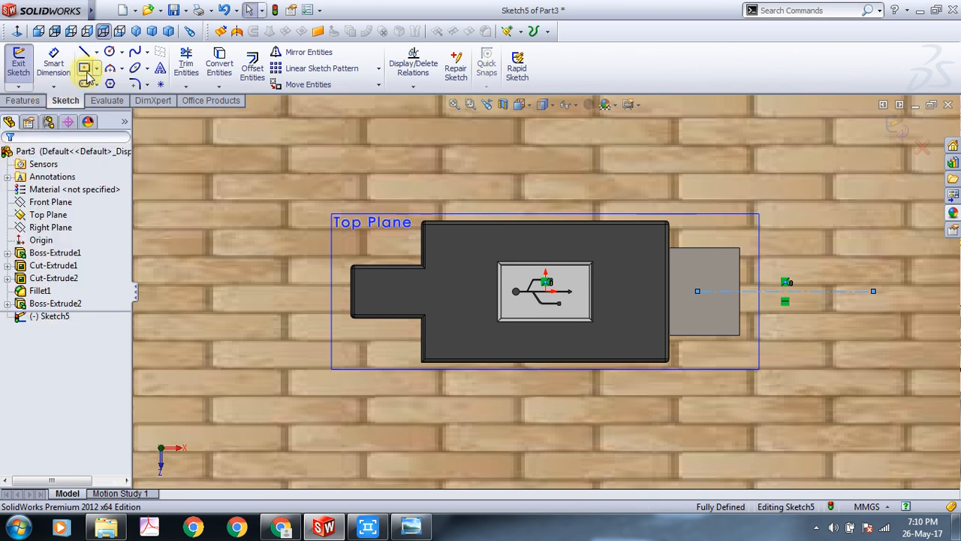
# Sketch a center rectangle about 4 mm by 5 mm on the connector face, below the centerline and near the body.
pyautogui.click(84, 70)
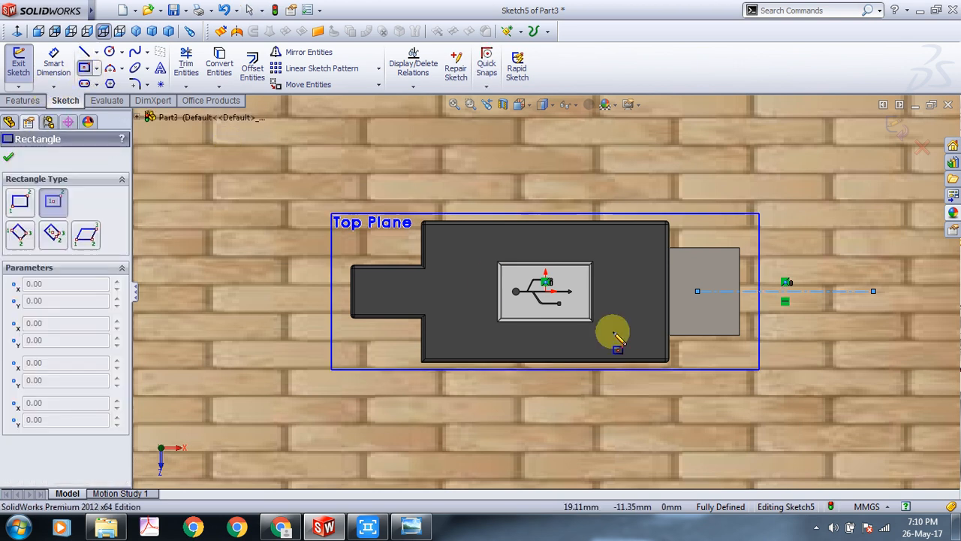
pyautogui.click(689, 321)
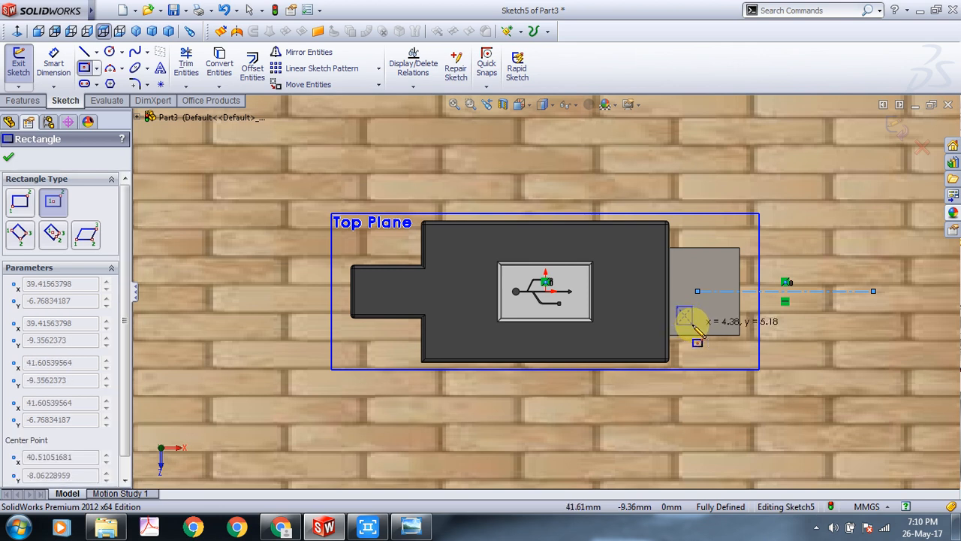
pyautogui.click(695, 328)
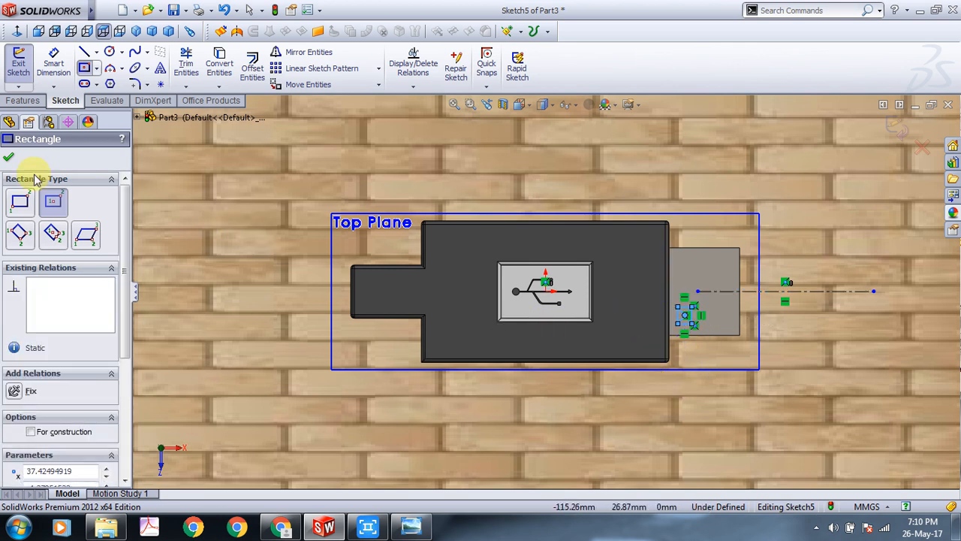
pyautogui.click(9, 160)
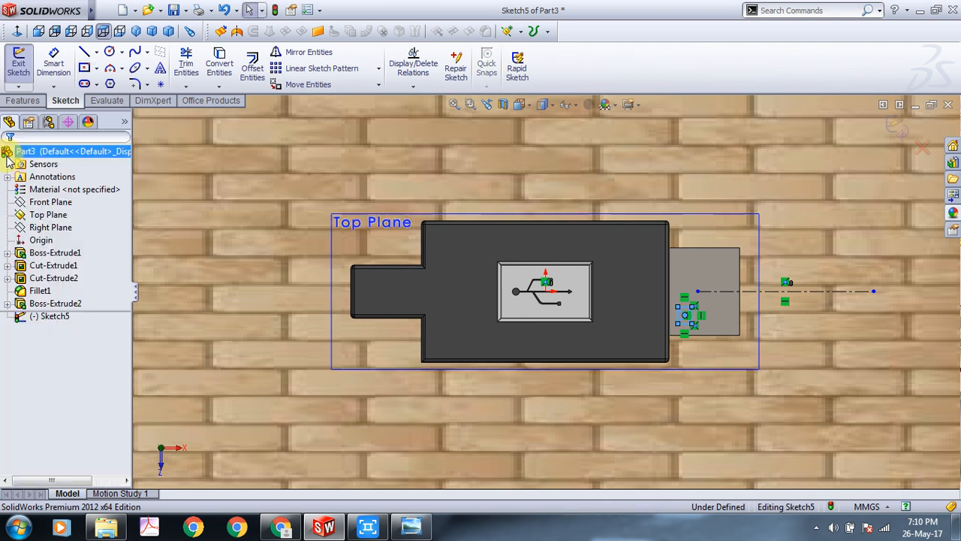
# Mirror the small rectangle about the horizontal centerline, keeping the original as a copy.
pyautogui.click(304, 56)
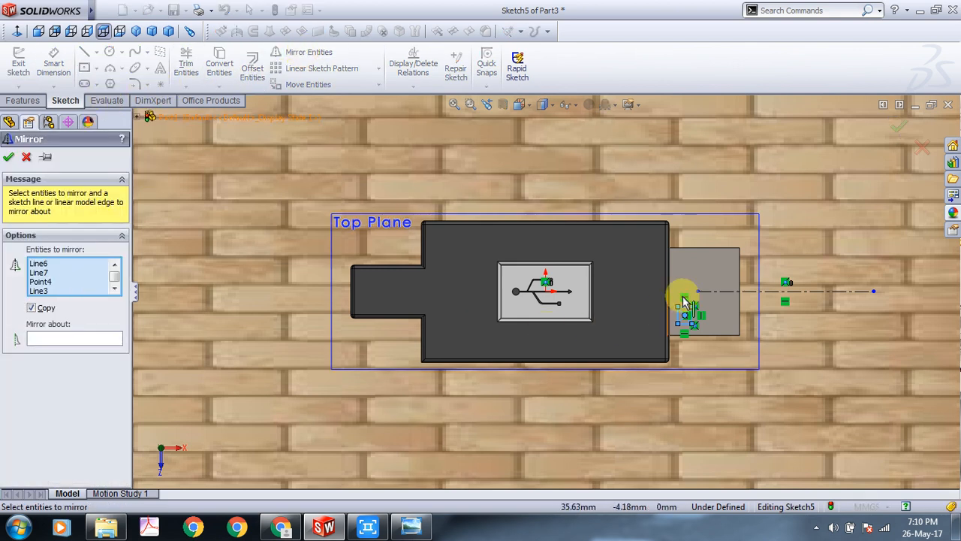
pyautogui.click(88, 338)
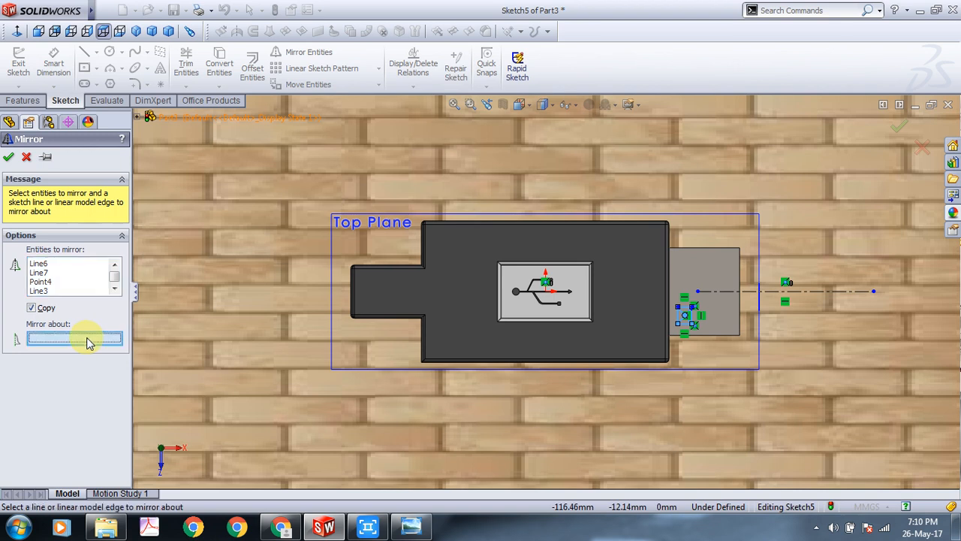
pyautogui.click(727, 291)
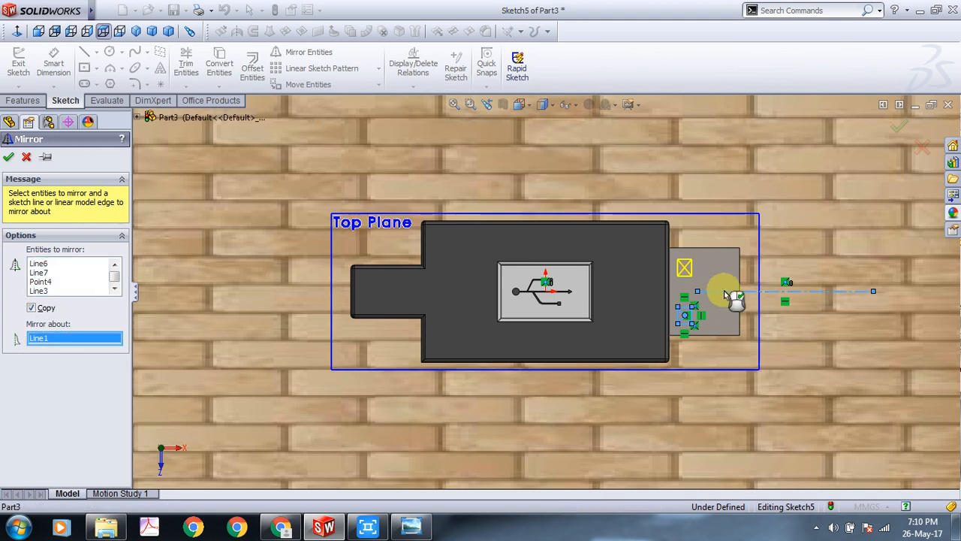
pyautogui.click(10, 158)
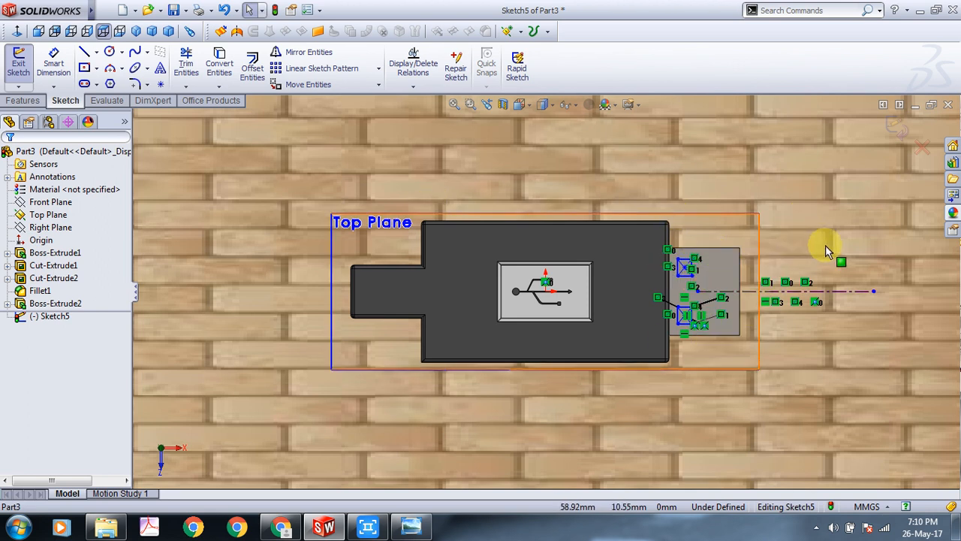
# Cut-extrude both small rectangles 2 mm blind into the connector's upper face.
pyautogui.moveTo(825, 245); pyautogui.dragTo(761, 307, button='middle')
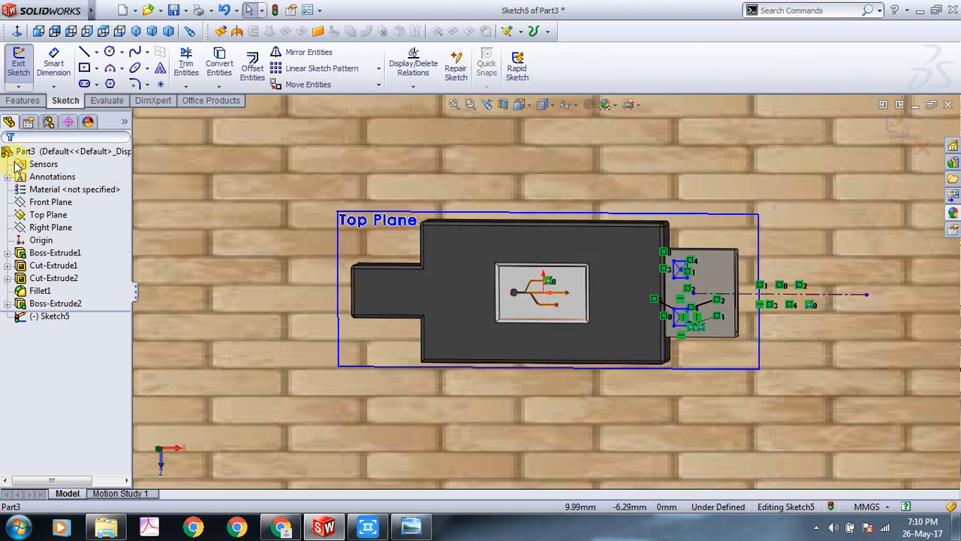
pyautogui.click(20, 73)
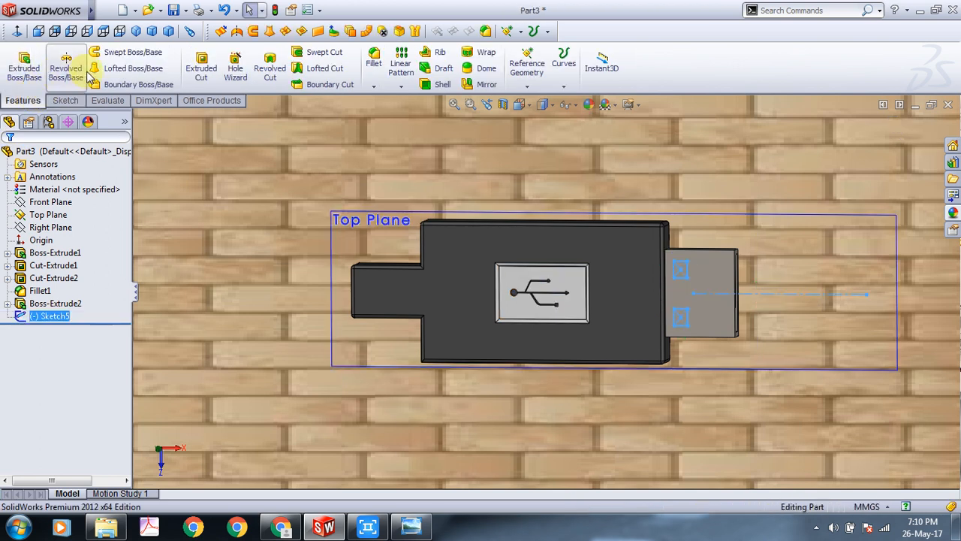
pyautogui.click(199, 70)
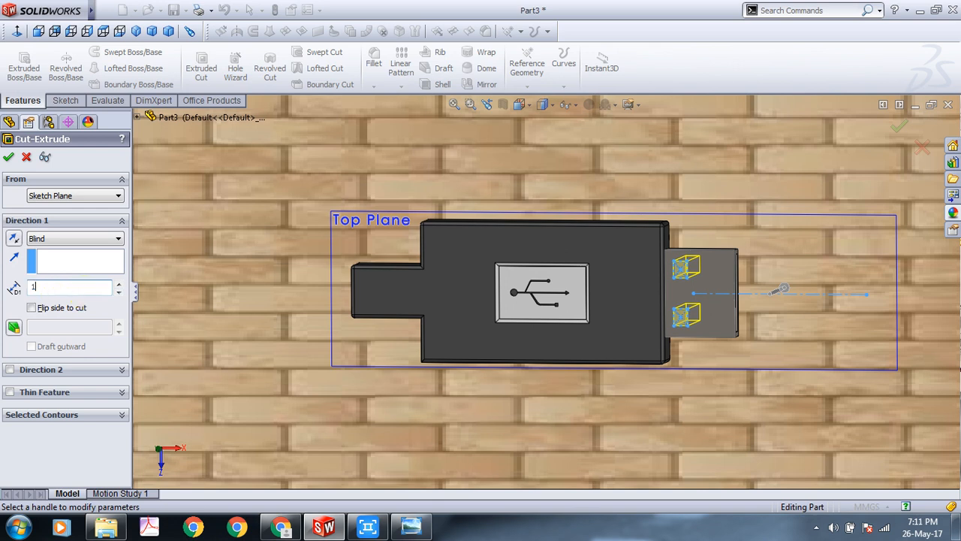
pyautogui.press('Return')
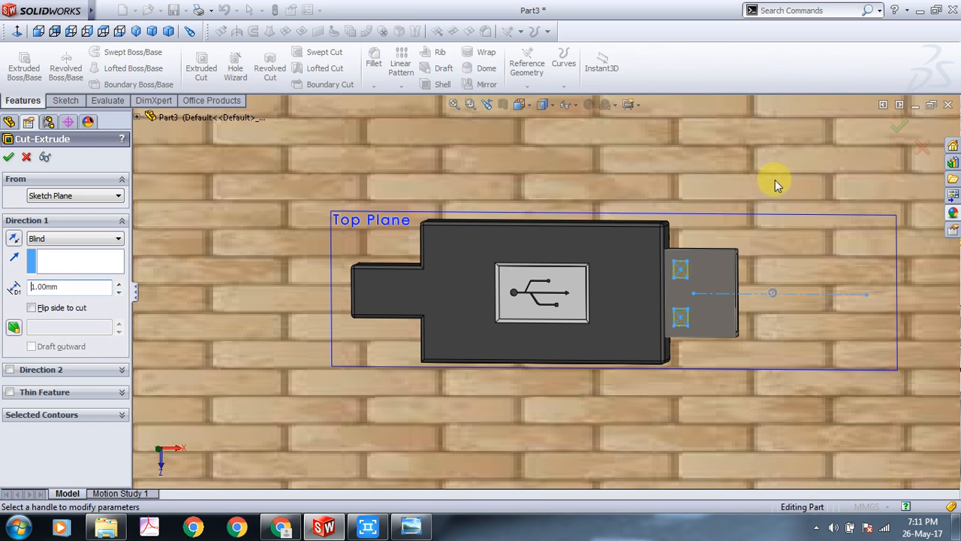
pyautogui.moveTo(772, 175); pyautogui.dragTo(661, 184, button='middle')
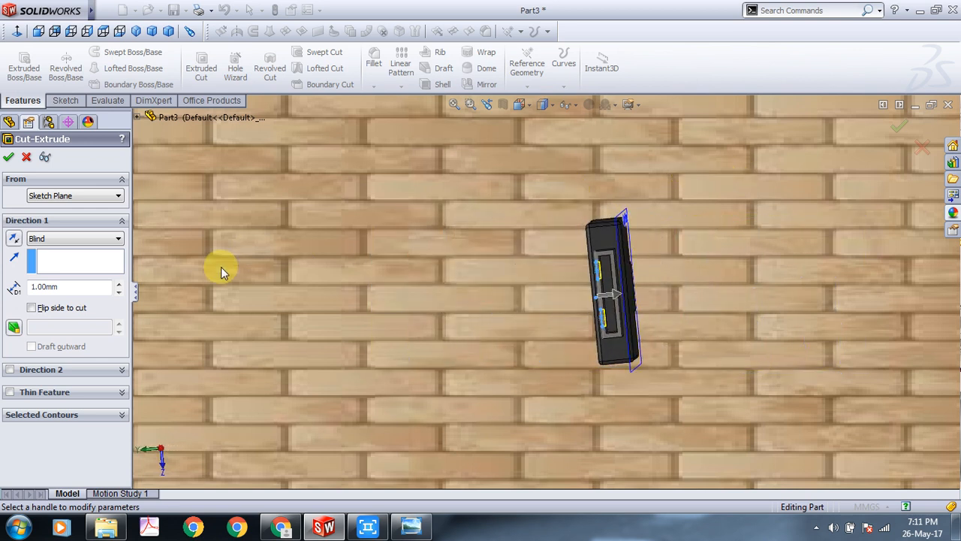
pyautogui.click(118, 284)
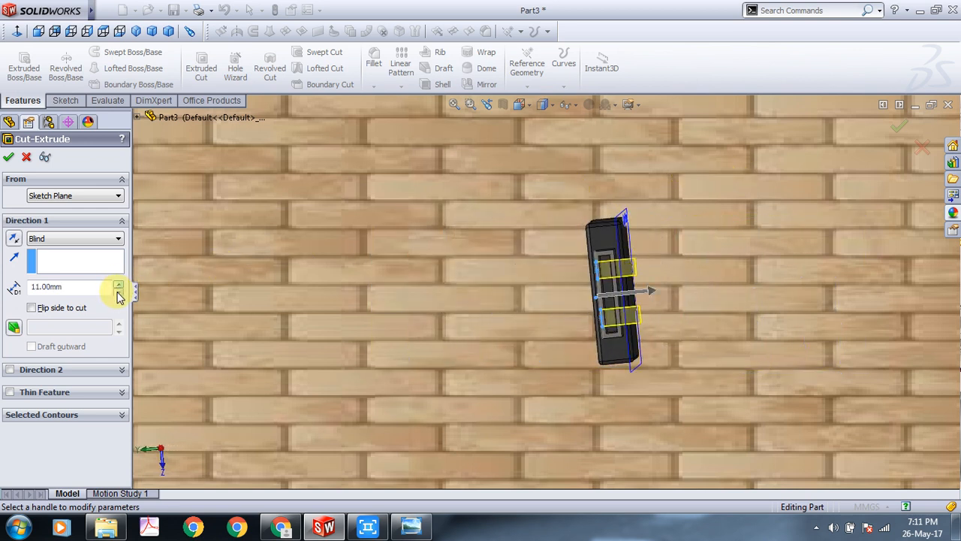
pyautogui.write('2')
pyautogui.press('Return')
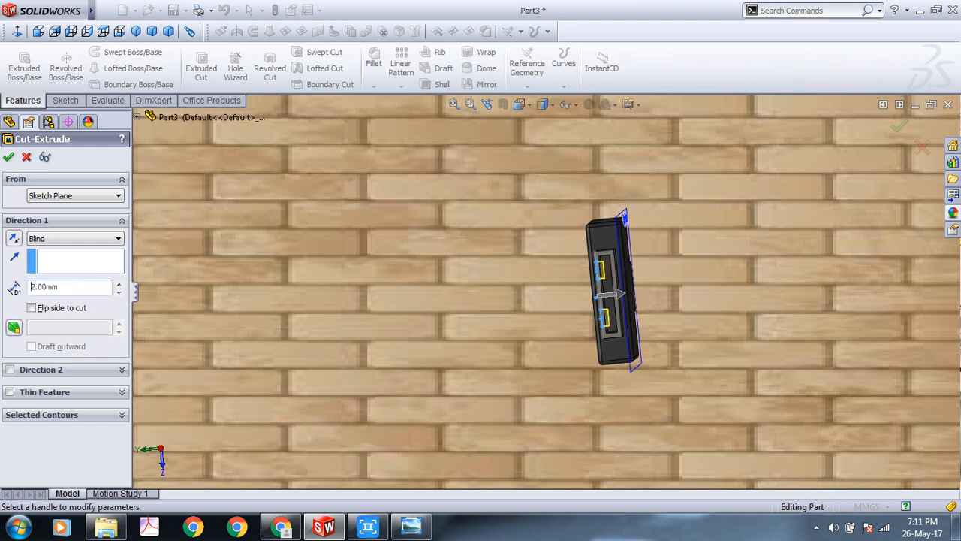
pyautogui.moveTo(218, 273); pyautogui.dragTo(251, 272, button='middle')
pyautogui.click(9, 159)
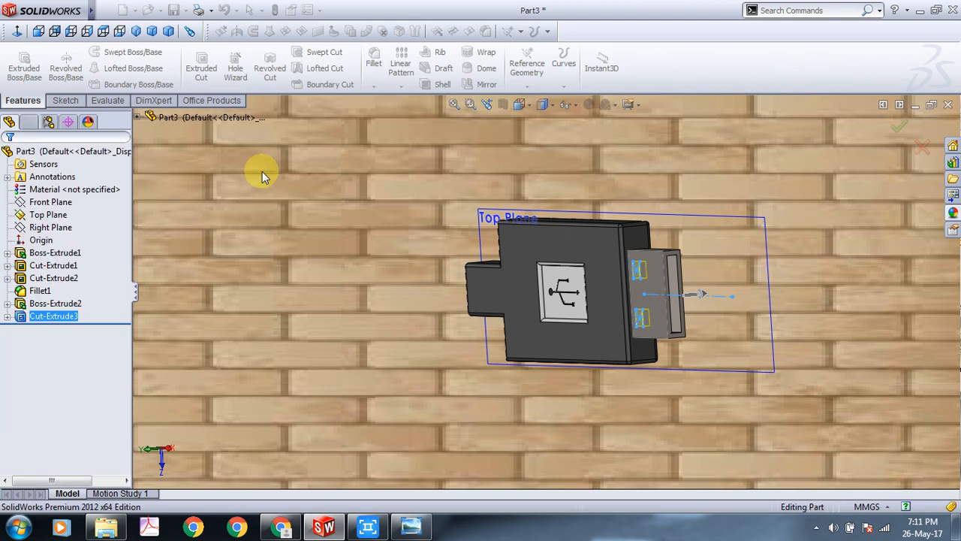
# Start a 1 mm constant-radius fillet on one long upper edge of the connector and all the rim edges of both rectangular holes.
pyautogui.moveTo(650, 180); pyautogui.dragTo(717, 176, button='middle')
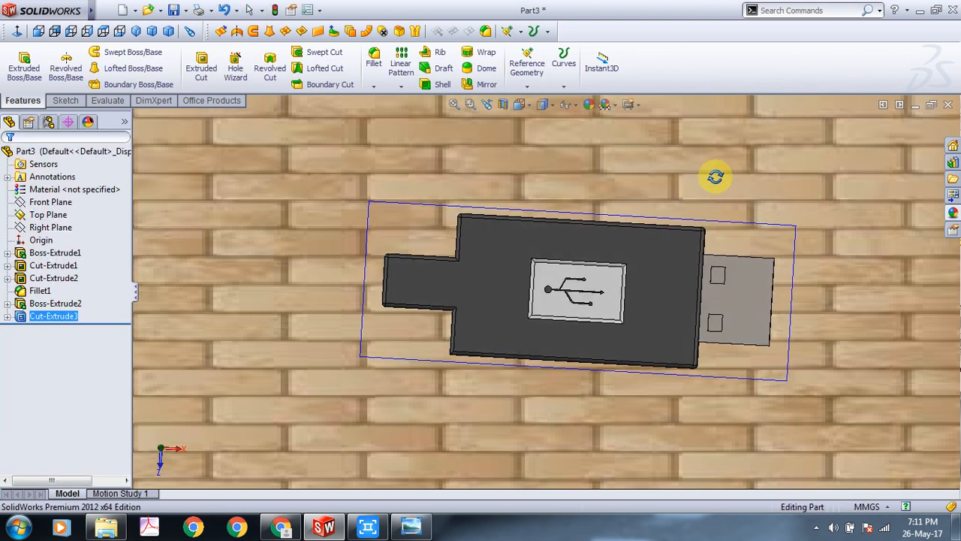
pyautogui.scroll(-2, 783, 271)
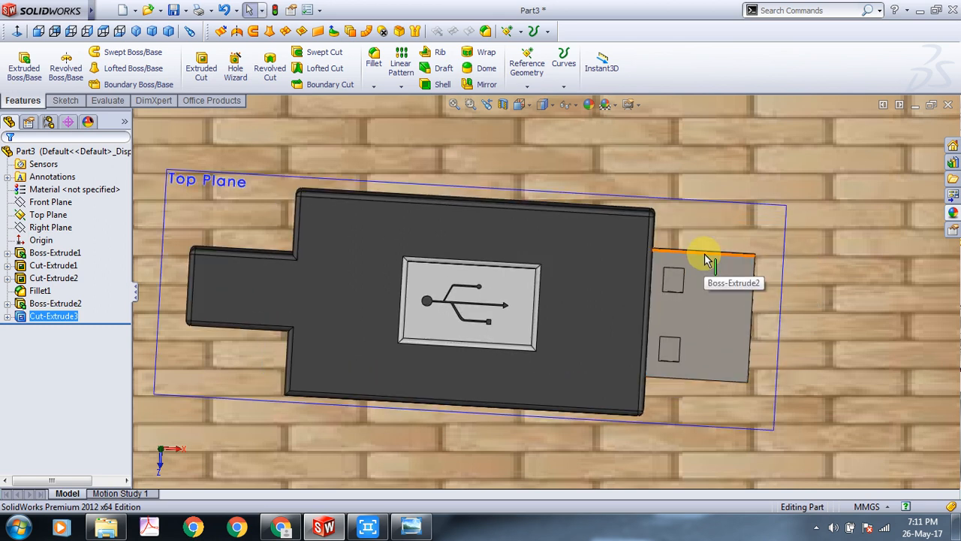
pyautogui.click(373, 63)
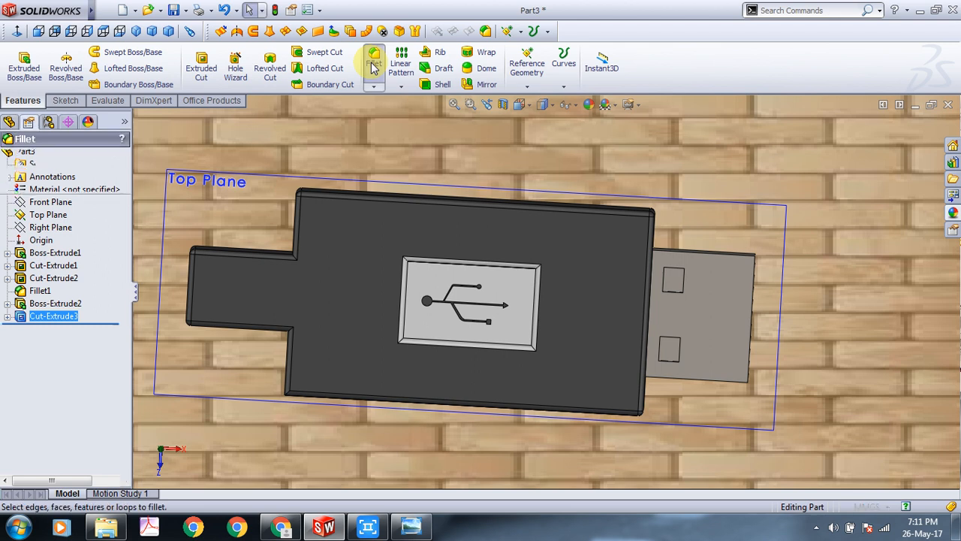
pyautogui.click(678, 252)
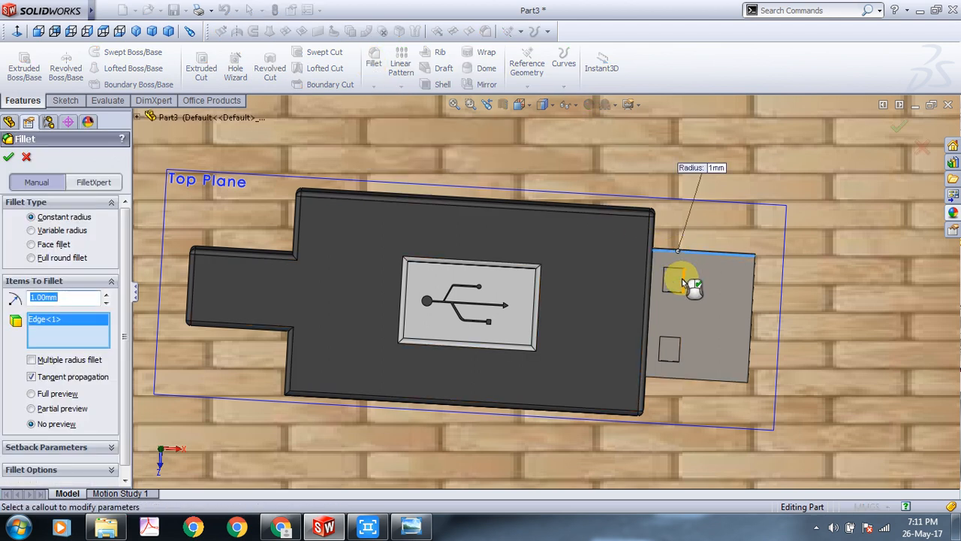
pyautogui.click(679, 275)
pyautogui.click(678, 269)
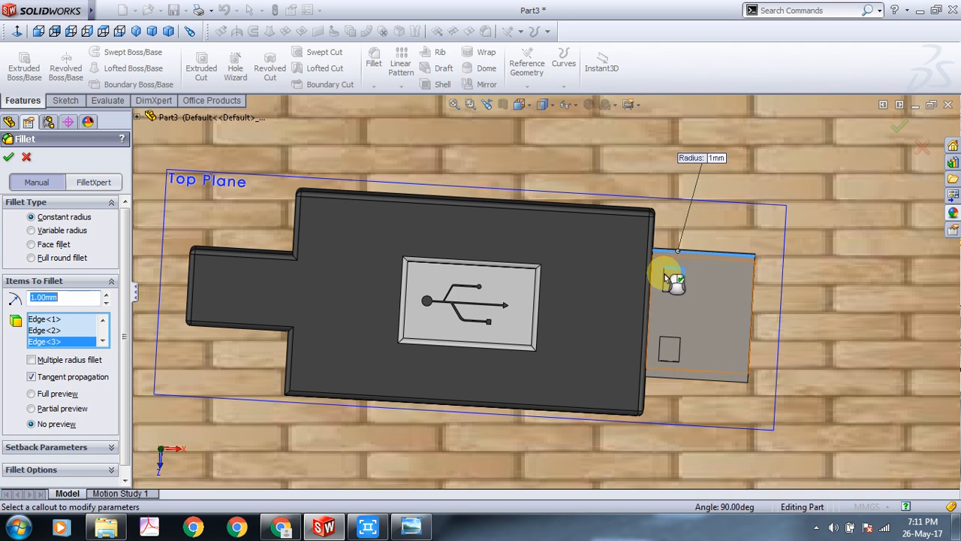
pyautogui.click(664, 279)
pyautogui.click(671, 296)
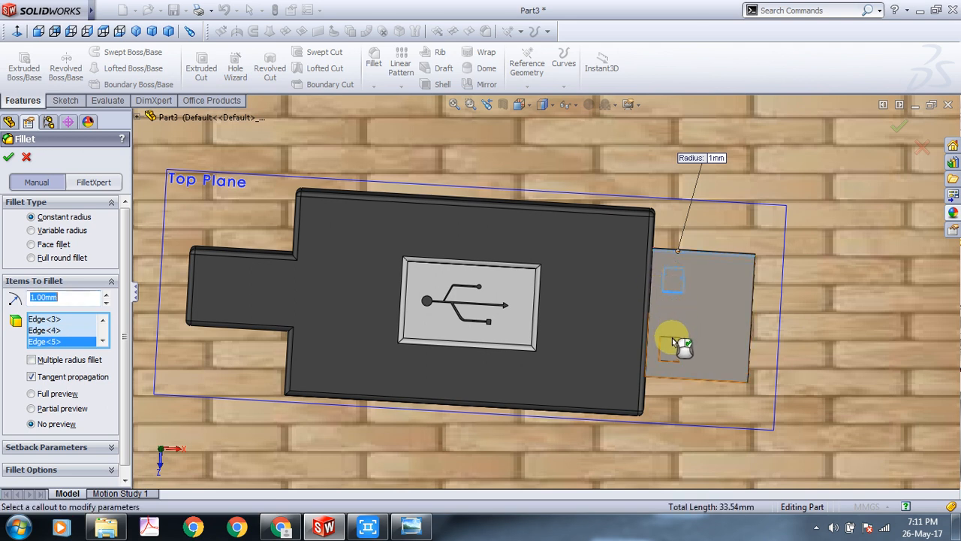
pyautogui.click(669, 339)
pyautogui.click(661, 354)
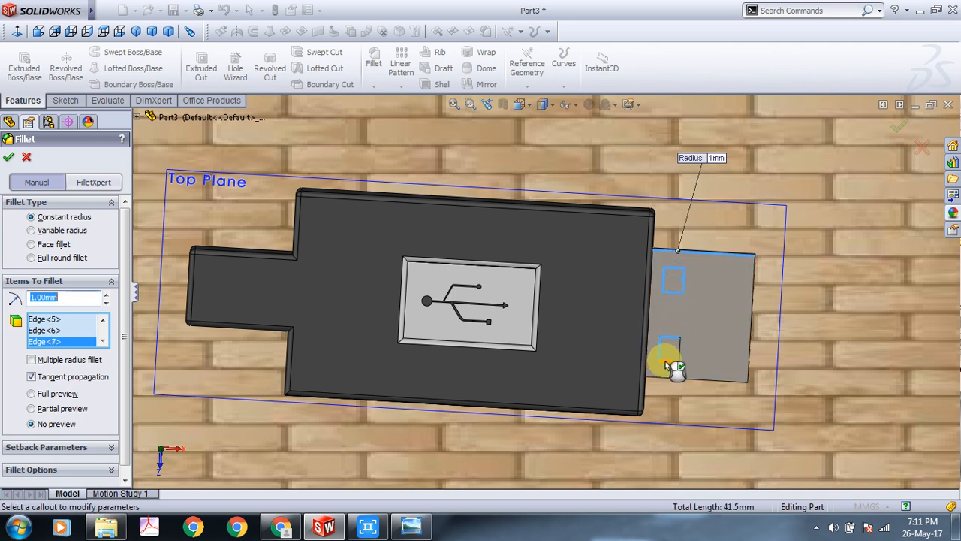
pyautogui.click(668, 361)
pyautogui.click(680, 353)
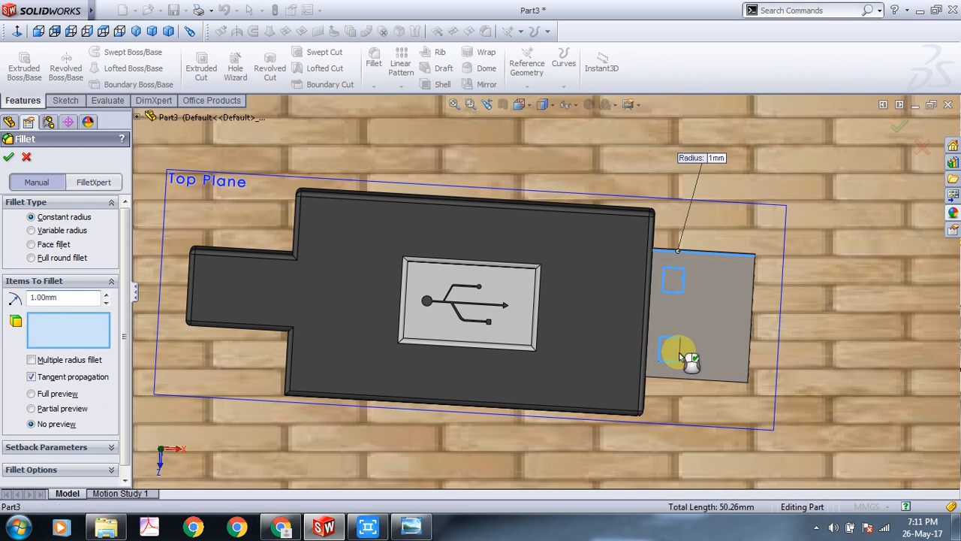
pyautogui.click(745, 338)
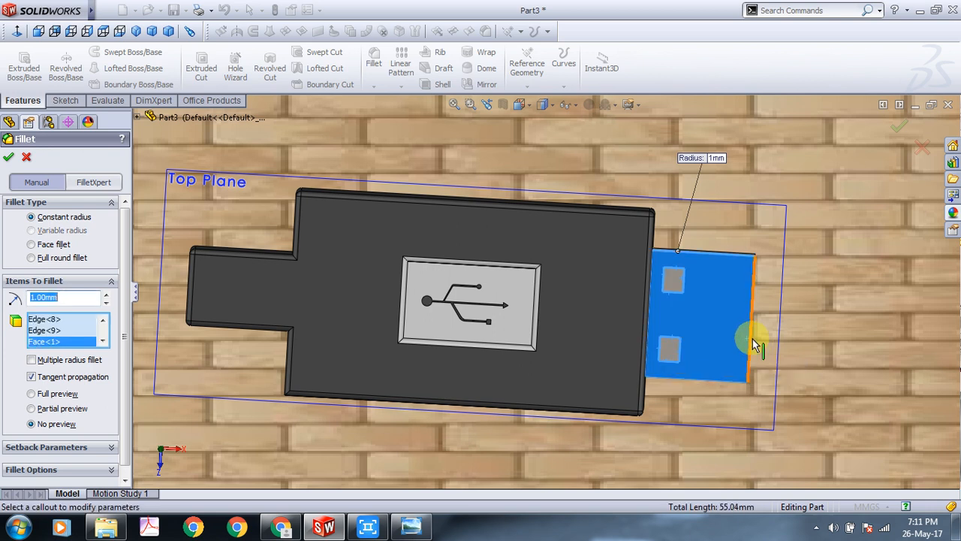
pyautogui.rightClick(75, 347)
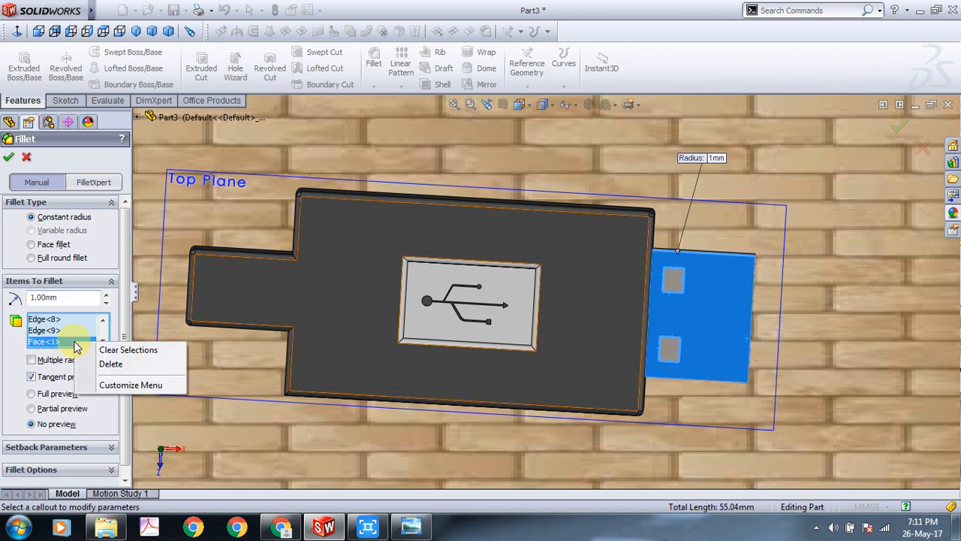
pyautogui.click(106, 365)
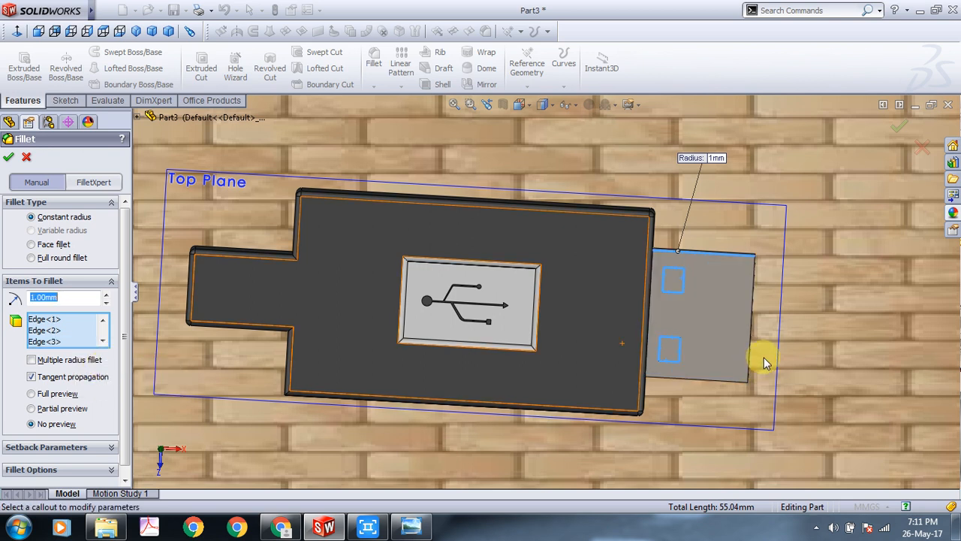
# Add the connector's remaining outer long edges and the outer edges of its free end, and apply the 1 mm fillet.
pyautogui.click(750, 345)
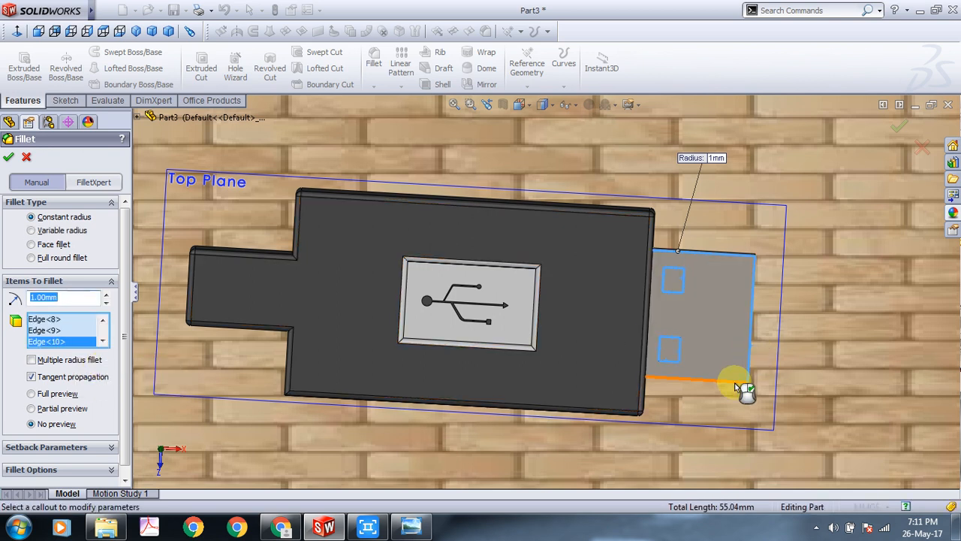
pyautogui.click(738, 383)
pyautogui.moveTo(850, 369); pyautogui.dragTo(479, 252, button='middle')
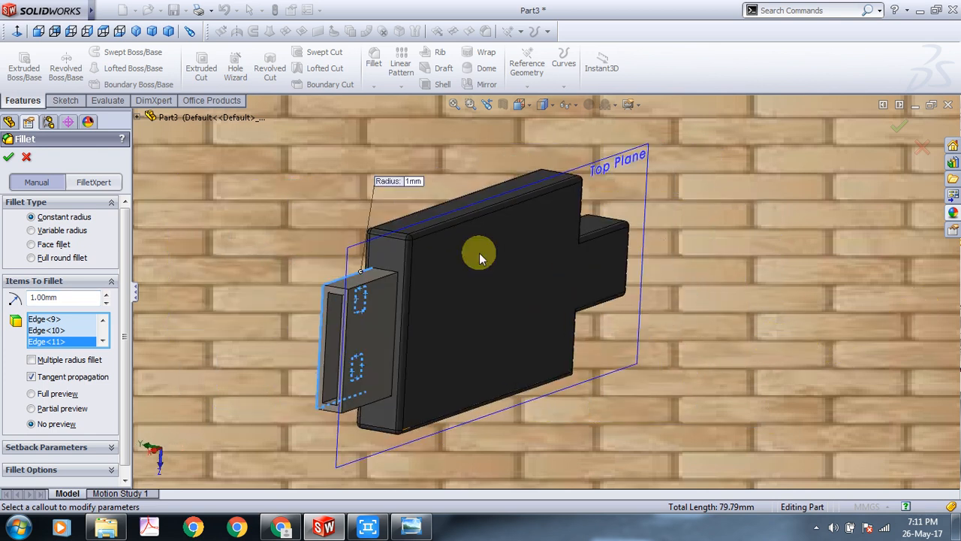
pyautogui.click(385, 283)
pyautogui.click(334, 286)
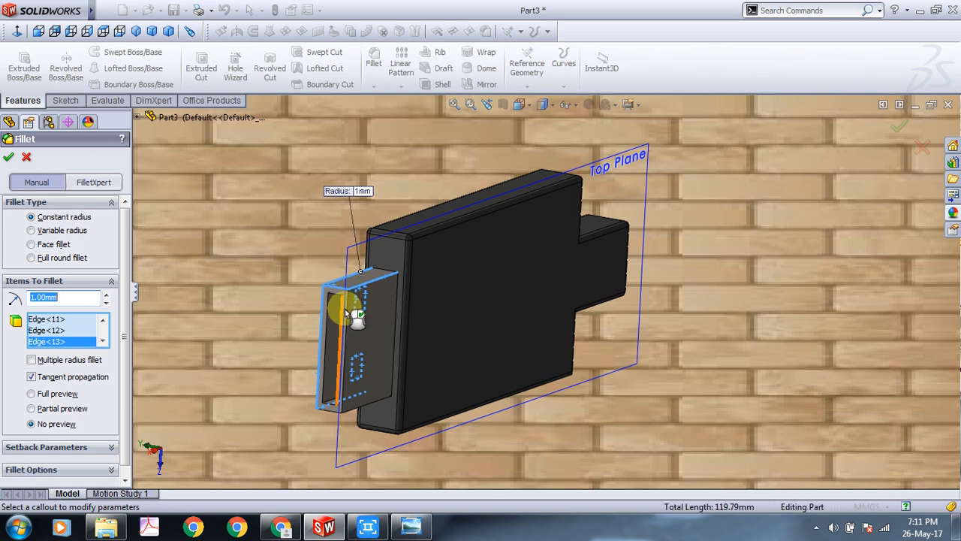
pyautogui.click(345, 311)
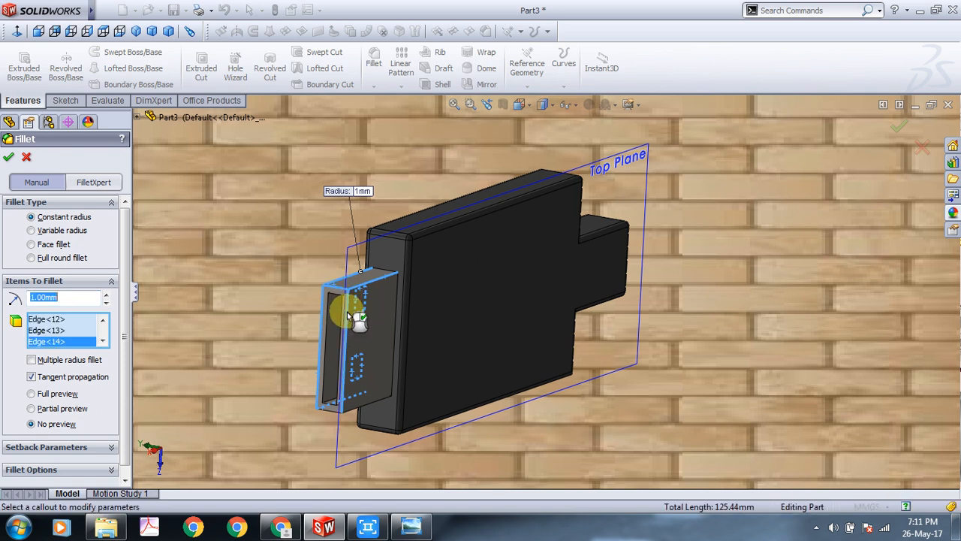
pyautogui.click(359, 417)
pyautogui.moveTo(734, 360); pyautogui.dragTo(763, 265, button='middle')
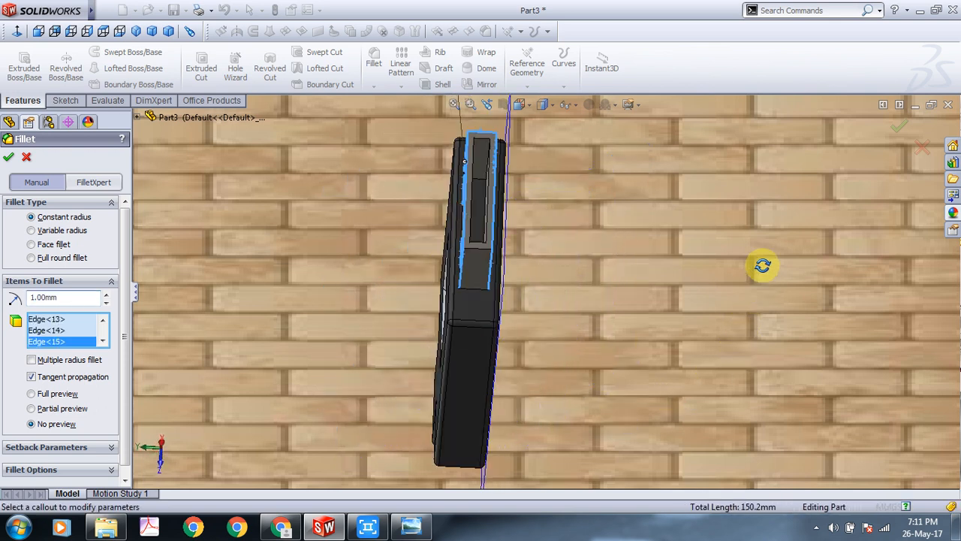
pyautogui.click(459, 251)
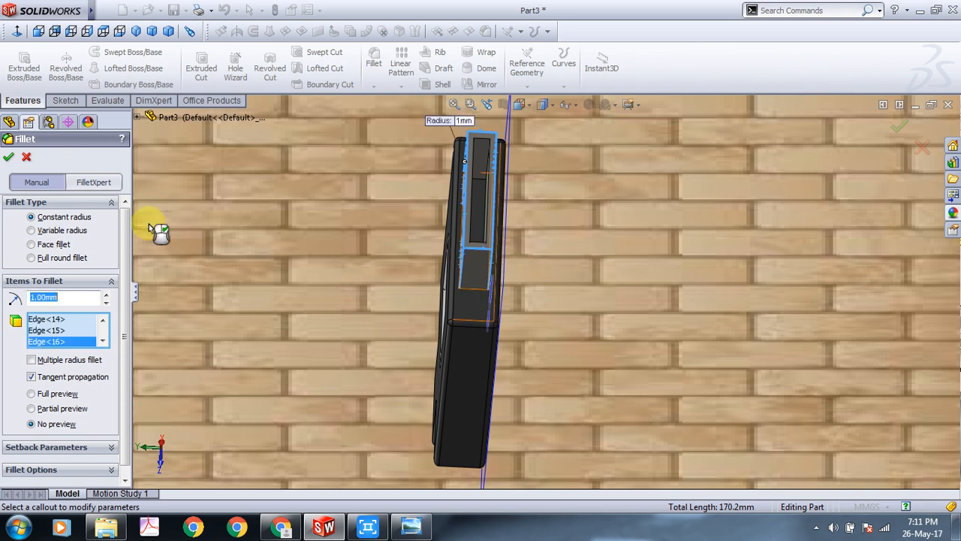
pyautogui.click(8, 158)
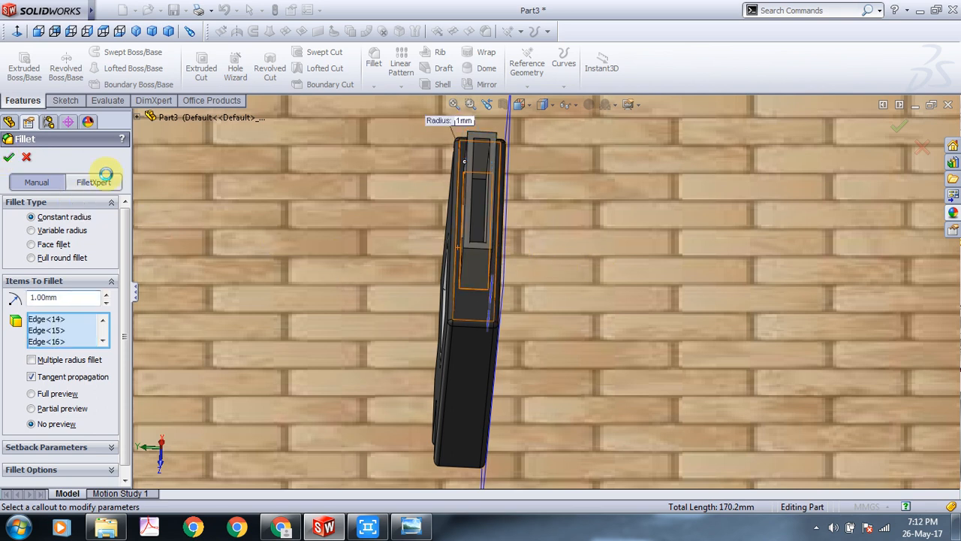
# Inspect the filleted USB drive in the isometric view, from its underside and from its tail end.
pyautogui.moveTo(595, 228); pyautogui.dragTo(668, 239, button='middle')
pyautogui.moveTo(864, 221); pyautogui.dragTo(802, 307, button='middle')
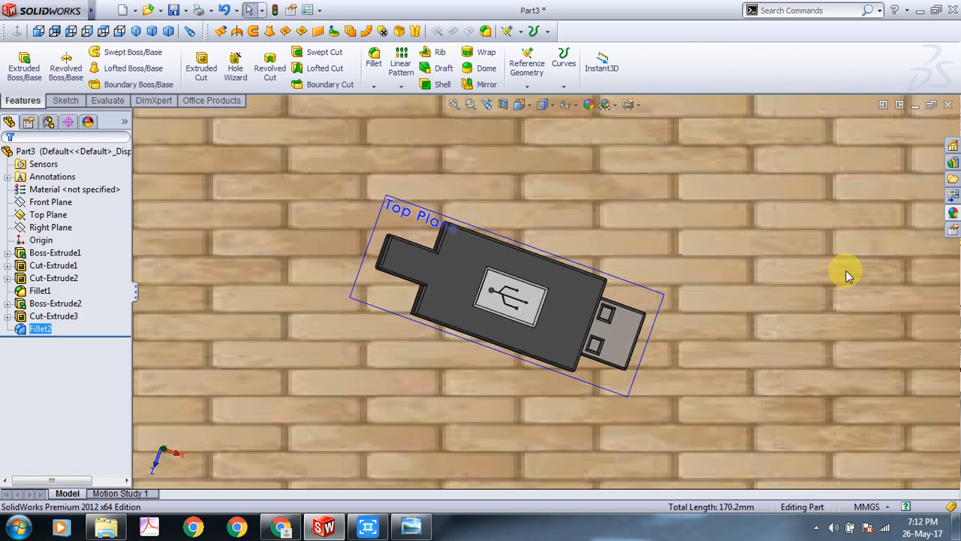
pyautogui.moveTo(846, 271); pyautogui.dragTo(801, 292, button='middle')
pyautogui.click(521, 107)
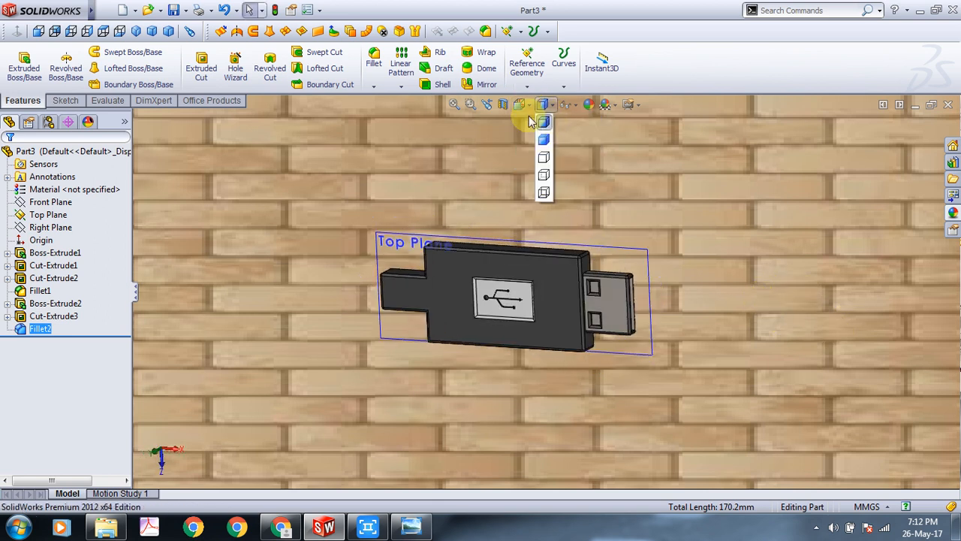
pyautogui.click(556, 122)
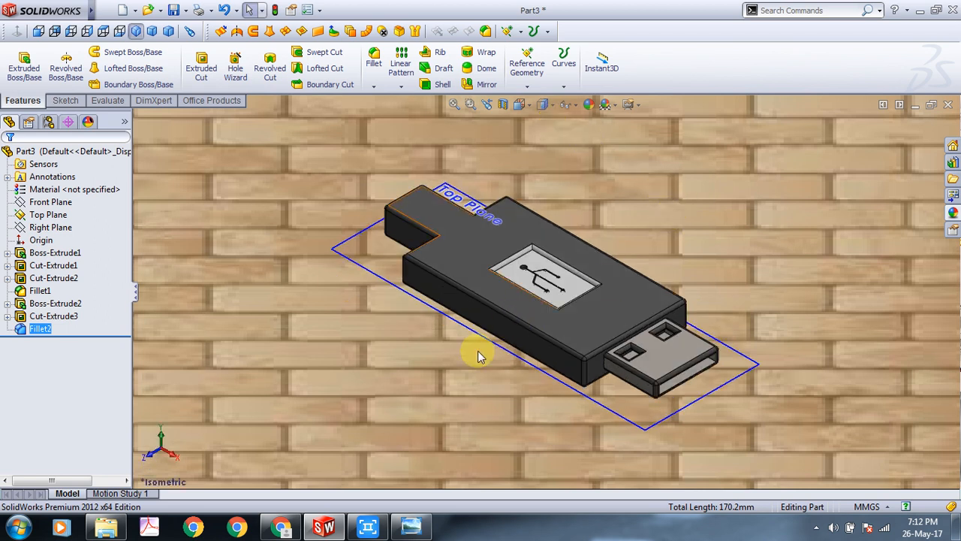
pyautogui.moveTo(453, 413); pyautogui.dragTo(618, 478, button='middle')
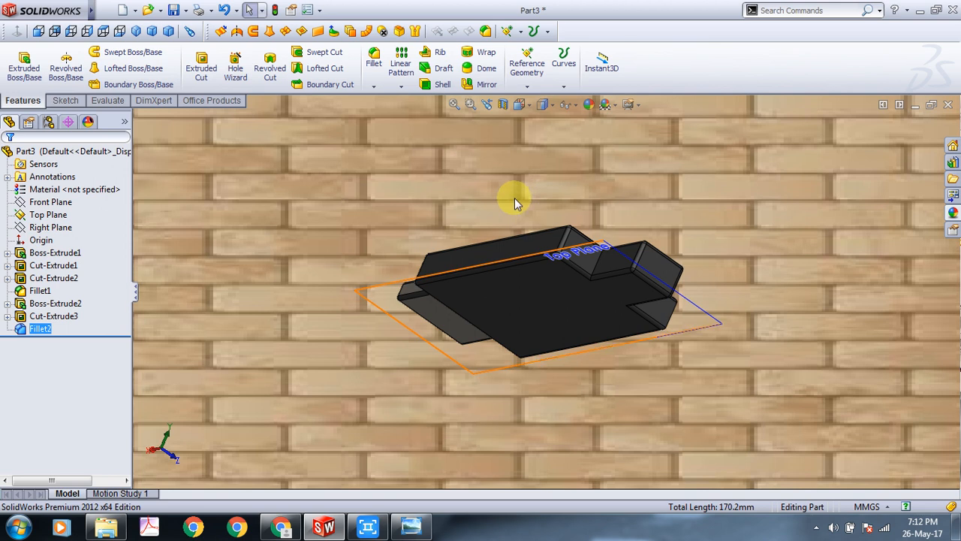
pyautogui.moveTo(514, 198); pyautogui.dragTo(526, 308, button='middle')
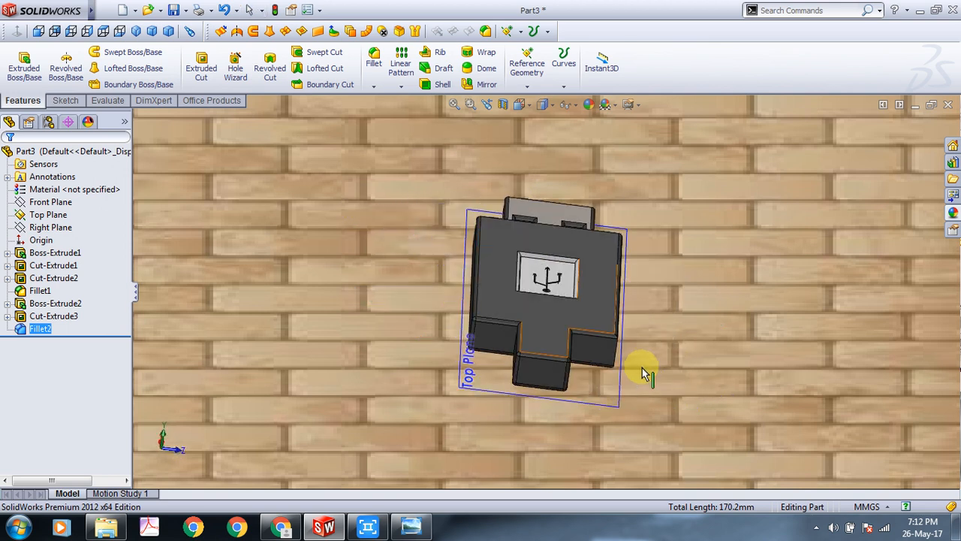
# Sketch a vertical construction centerline upward from the origin on the end face of the body's narrow tail block.
pyautogui.click(534, 374)
pyautogui.rightClick(534, 374)
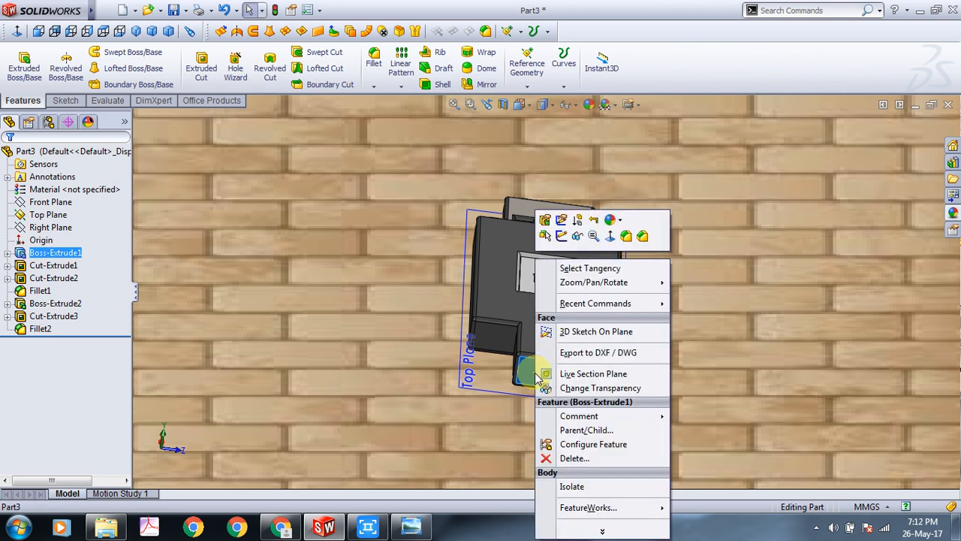
pyautogui.click(612, 220)
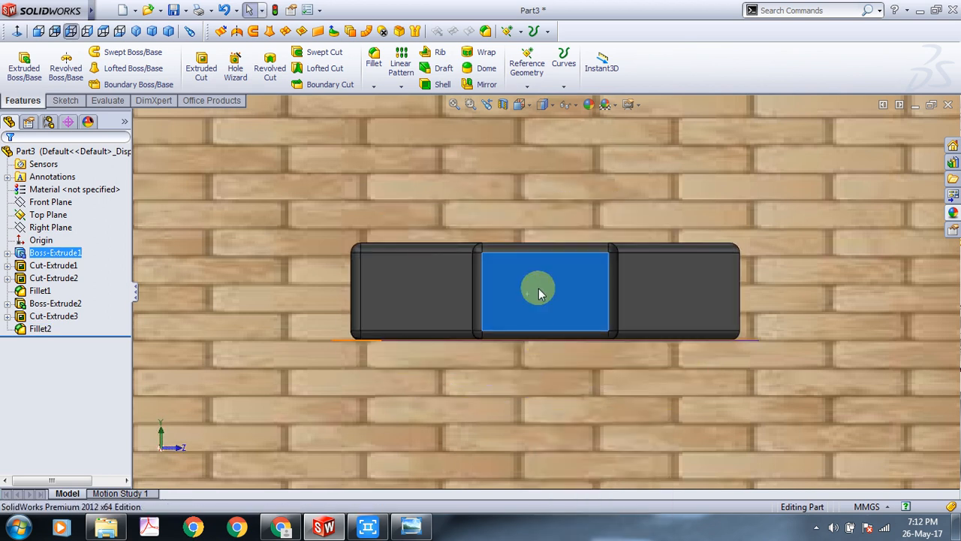
pyautogui.rightClick(538, 288)
pyautogui.click(565, 236)
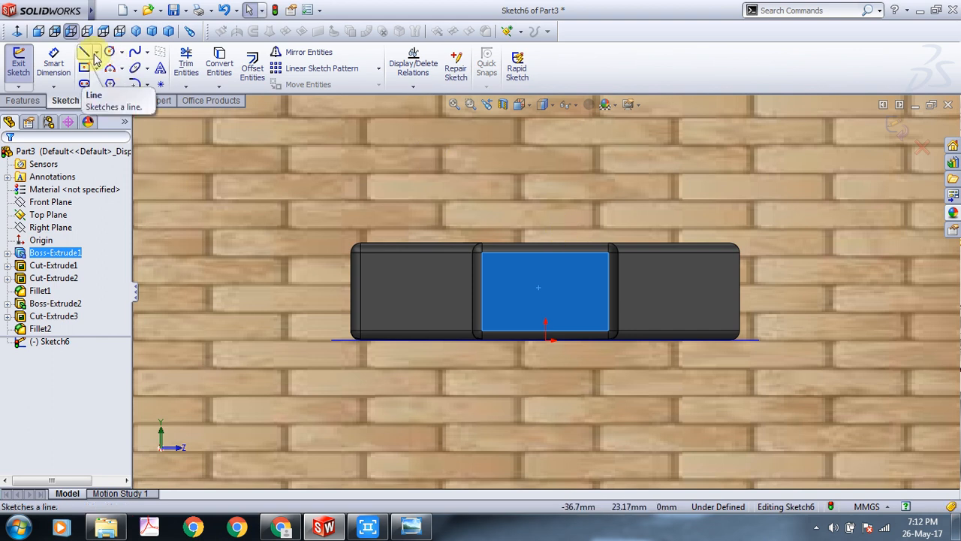
pyautogui.click(102, 84)
pyautogui.click(96, 51)
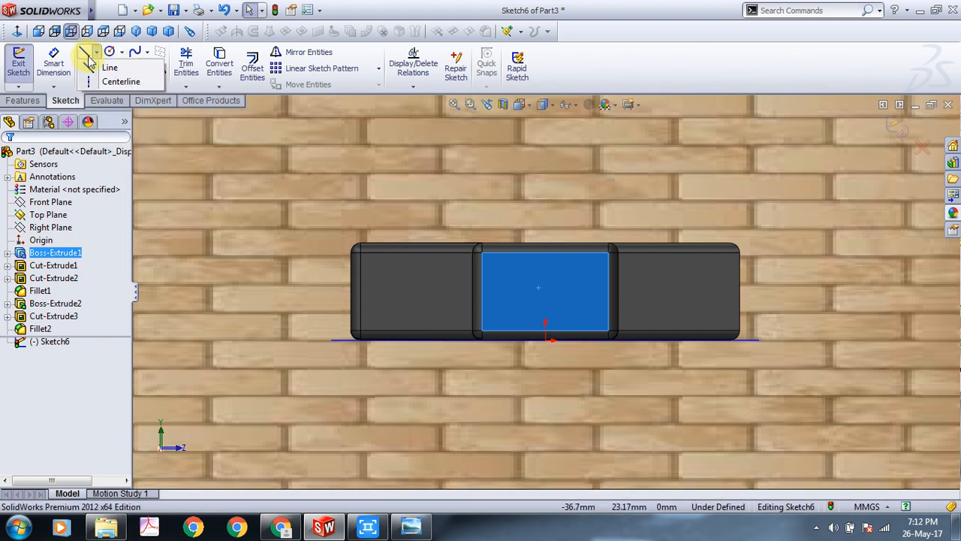
pyautogui.click(107, 79)
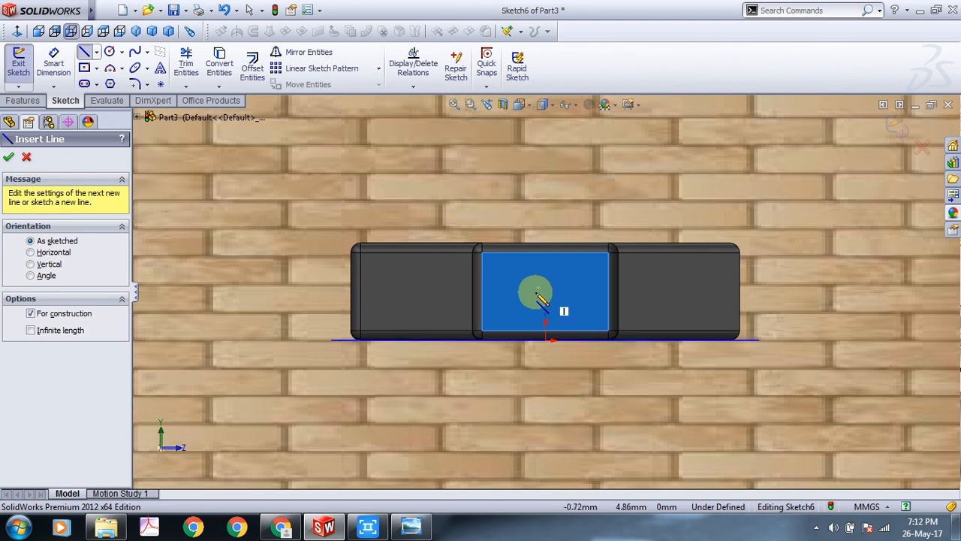
pyautogui.click(547, 341)
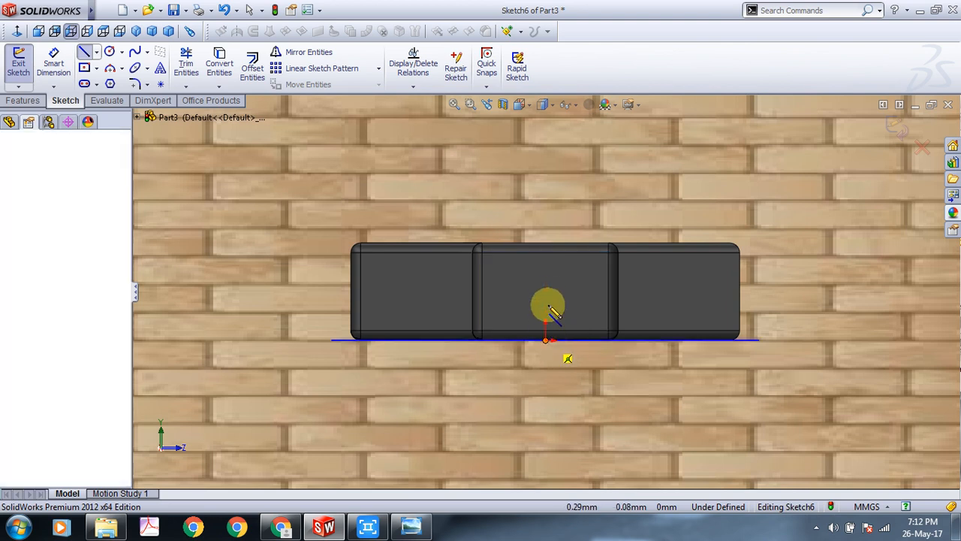
pyautogui.doubleClick(546, 142)
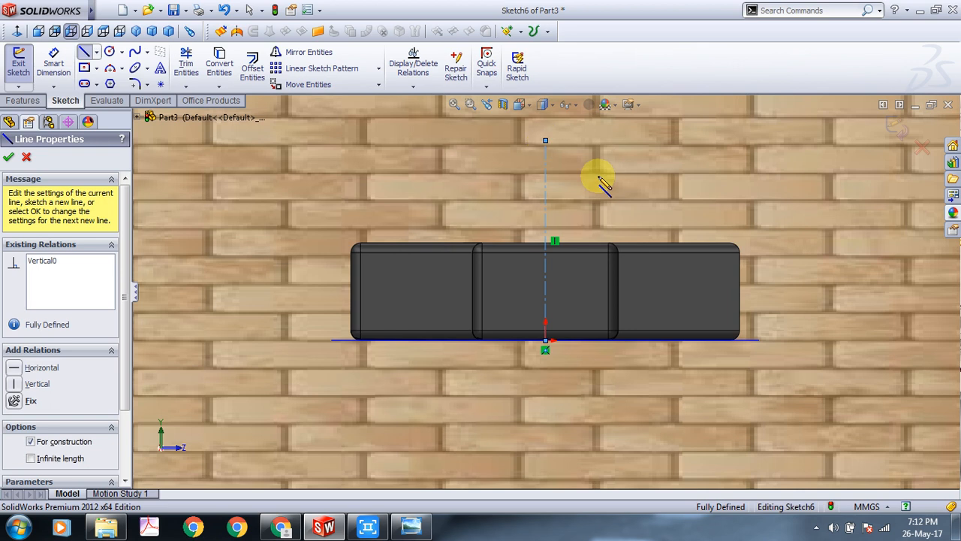
pyautogui.click(8, 158)
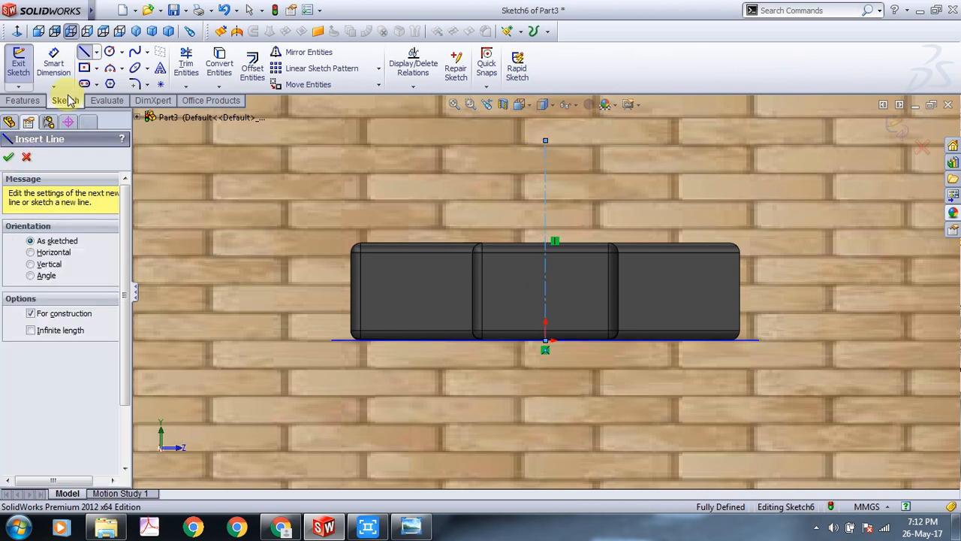
pyautogui.click(7, 159)
# Draw a circle of about 1.52 mm radius centred on the centerline, about 4.78 mm above the origin, and finish the sketch.
pyautogui.click(108, 53)
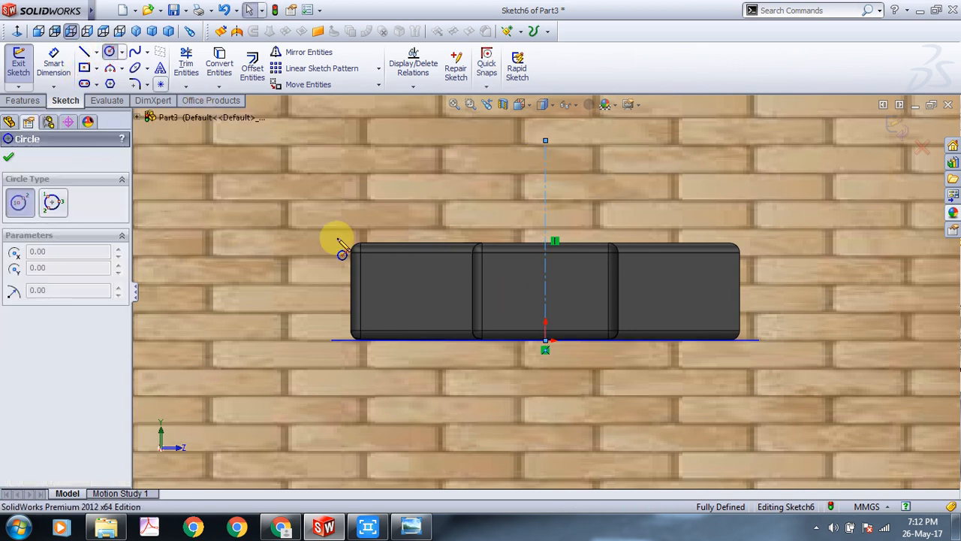
pyautogui.click(545, 294)
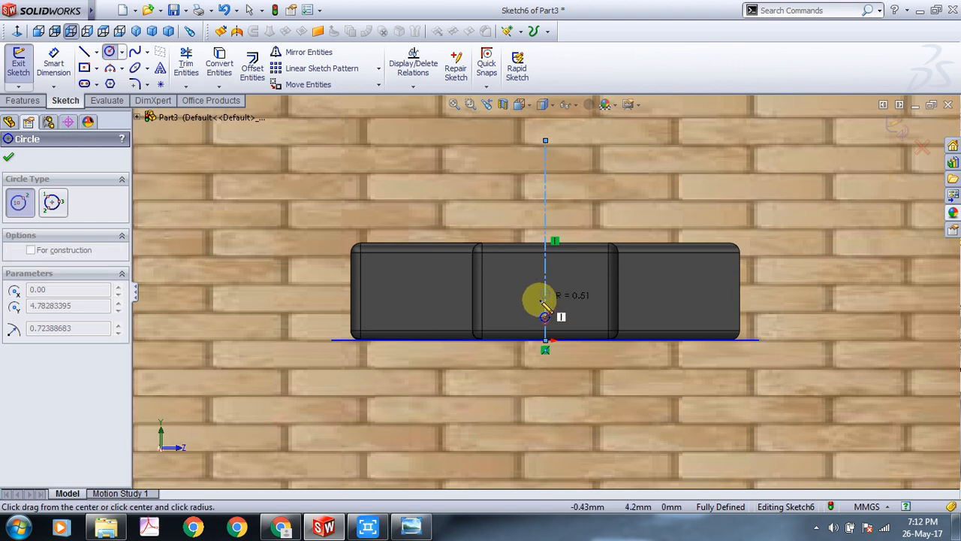
pyautogui.click(535, 302)
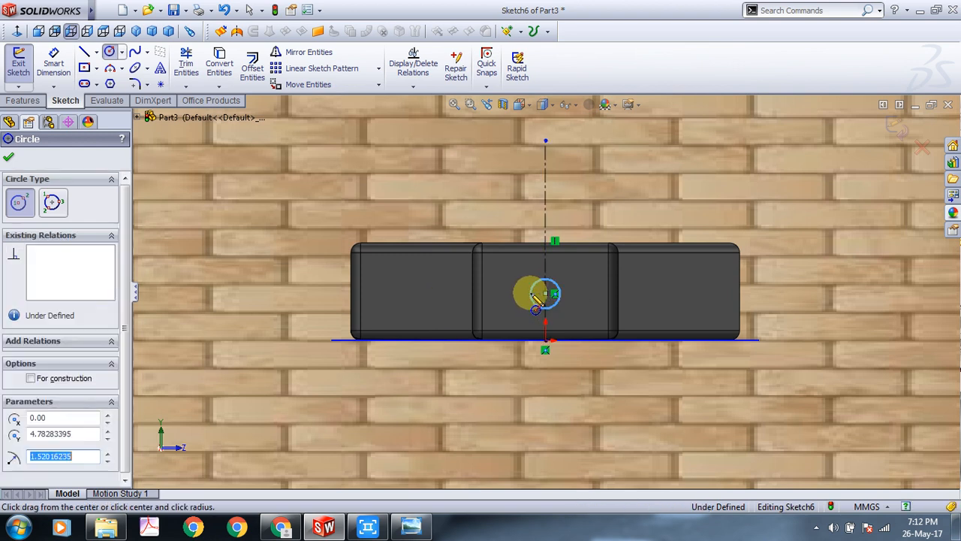
pyautogui.click(9, 159)
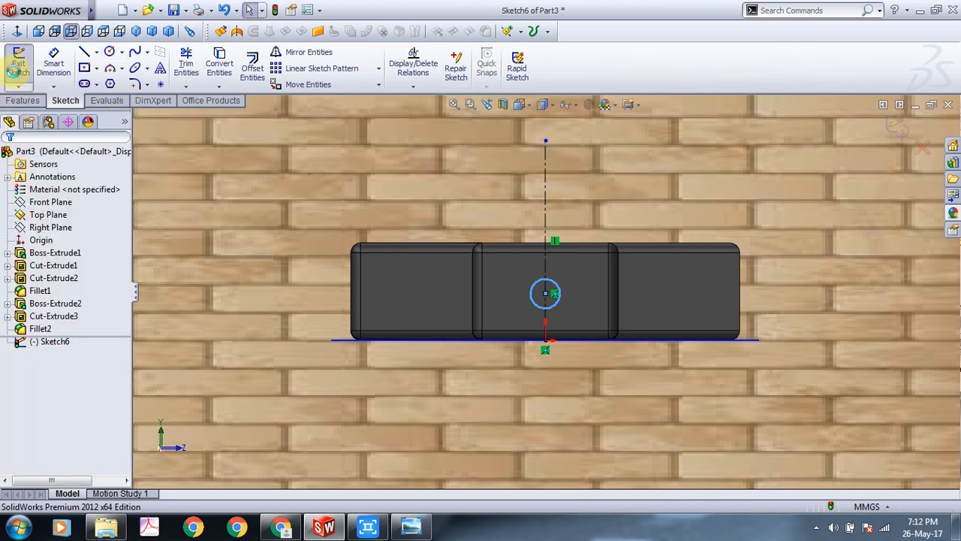
pyautogui.click(18, 63)
# Extrude the circle 25 mm blind outward from the tail's end face, merged with the body.
pyautogui.click(21, 66)
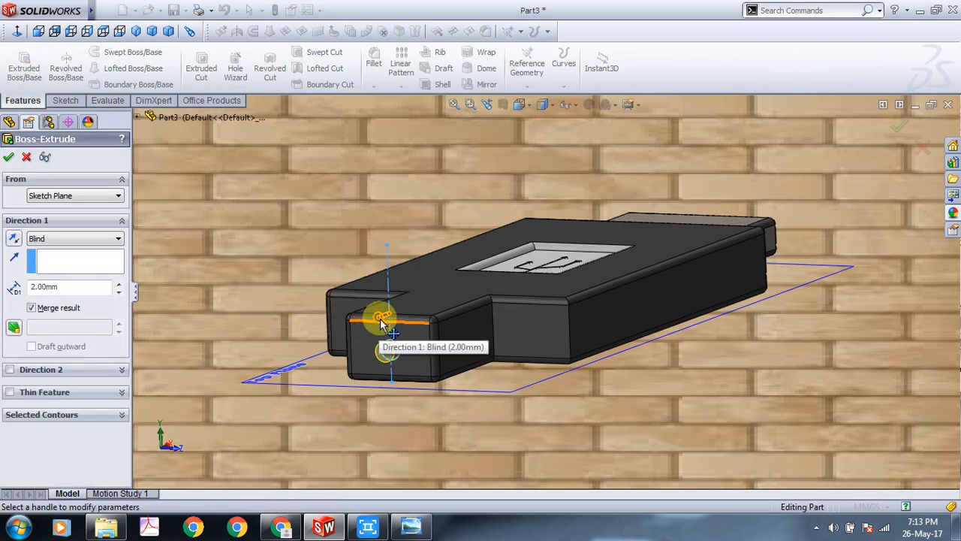
pyautogui.click(381, 320)
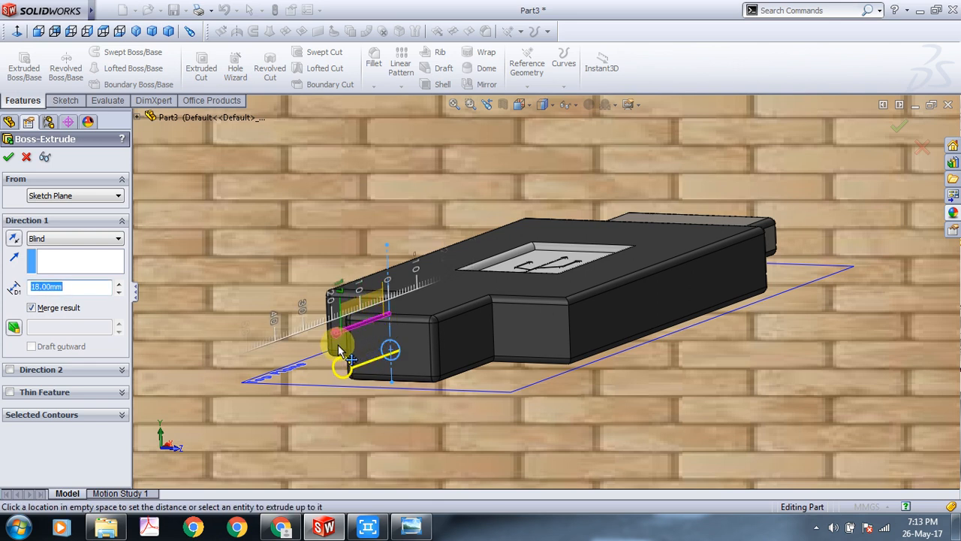
pyautogui.click(338, 352)
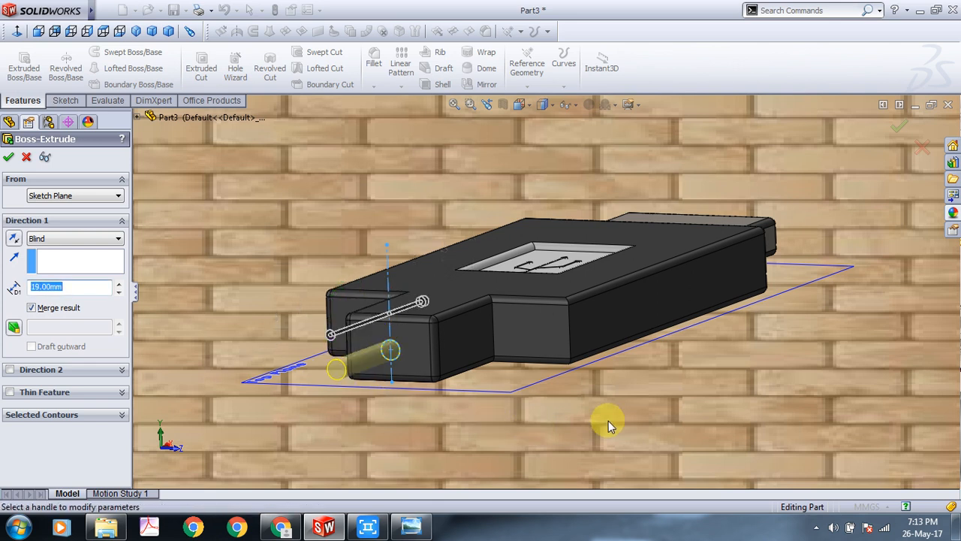
pyautogui.moveTo(611, 423); pyautogui.dragTo(645, 430, button='middle')
pyautogui.scroll(2, 645, 417)
pyautogui.click(421, 392)
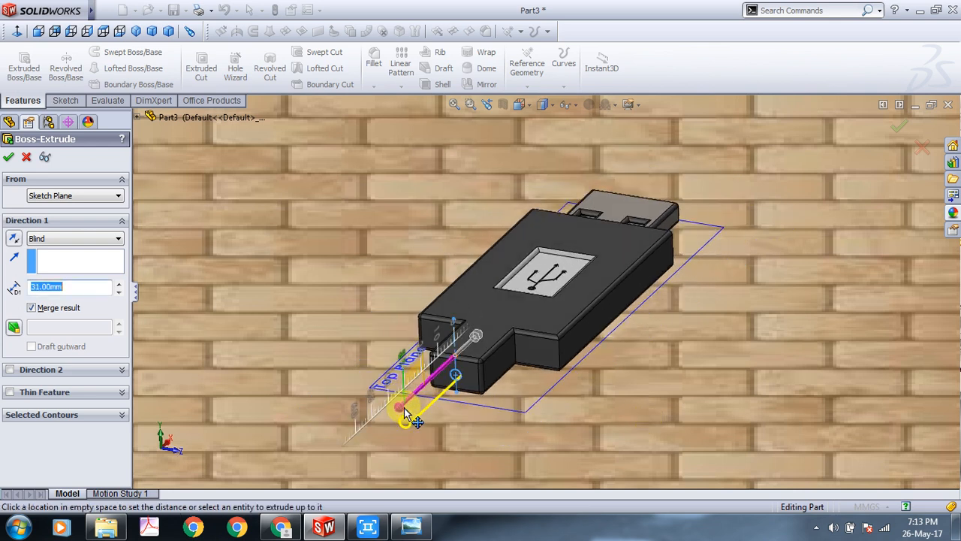
pyautogui.click(344, 322)
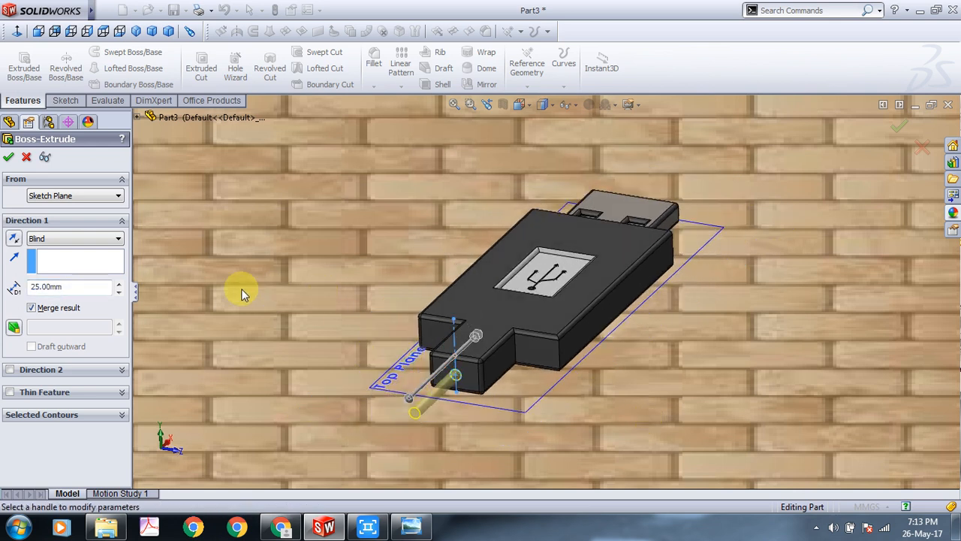
pyautogui.click(8, 159)
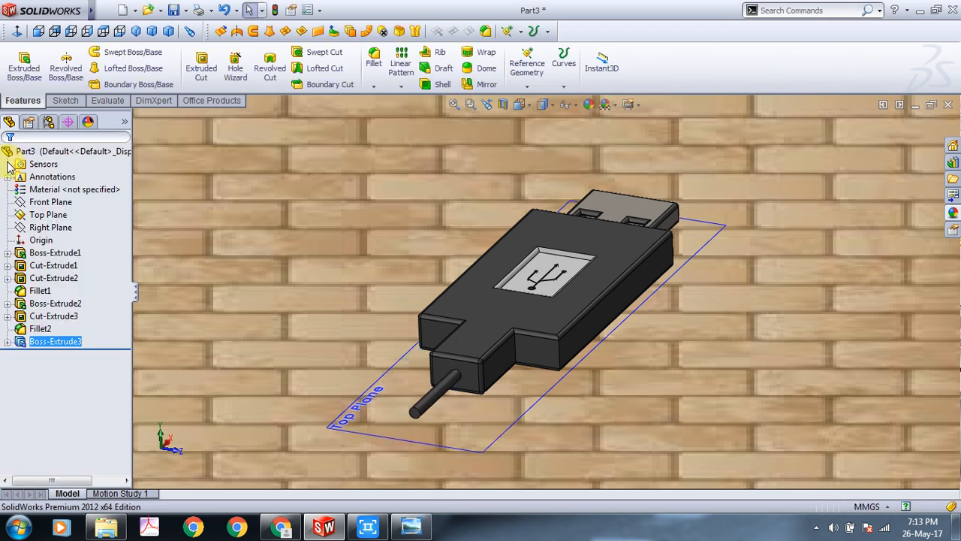
pyautogui.moveTo(209, 257); pyautogui.dragTo(339, 262, button='middle')
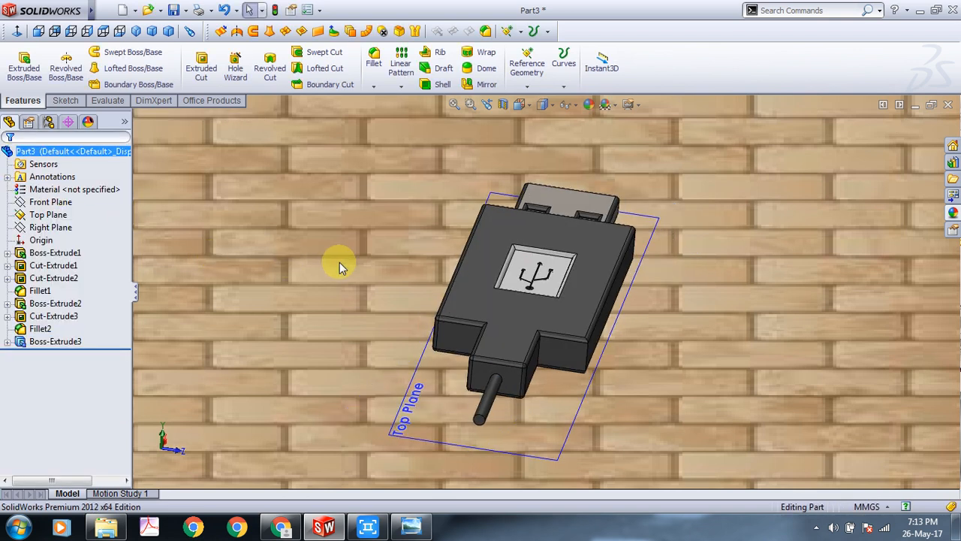
pyautogui.click(492, 404)
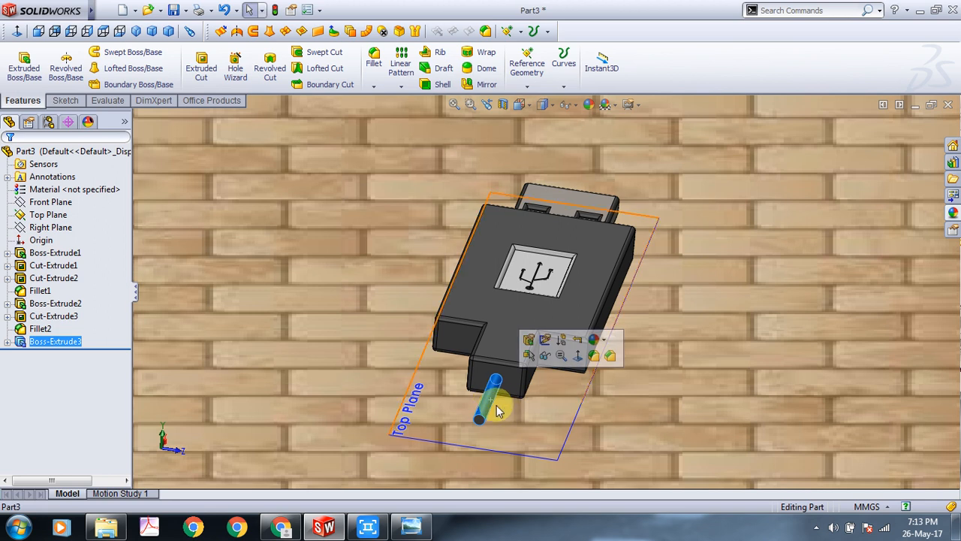
pyautogui.click(504, 440)
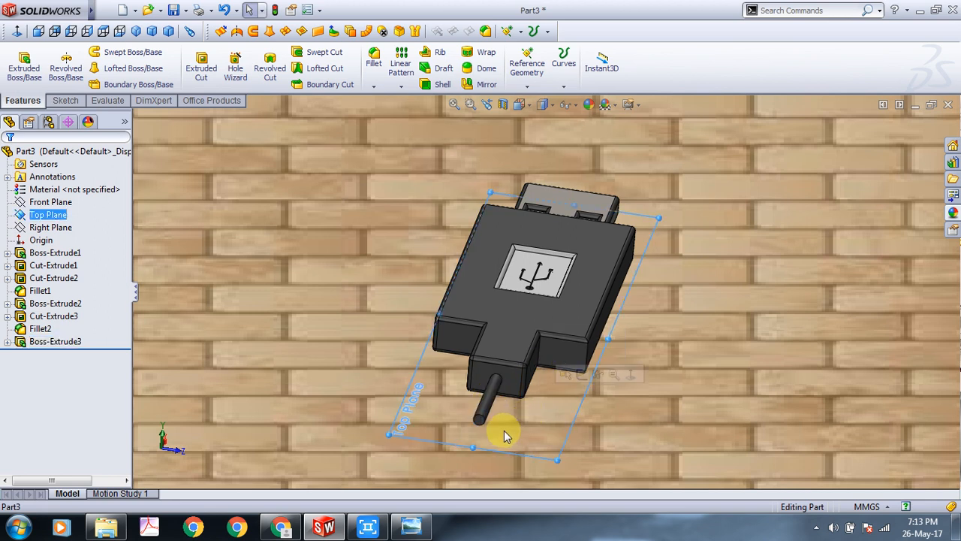
pyautogui.moveTo(506, 435); pyautogui.dragTo(489, 384, button='middle')
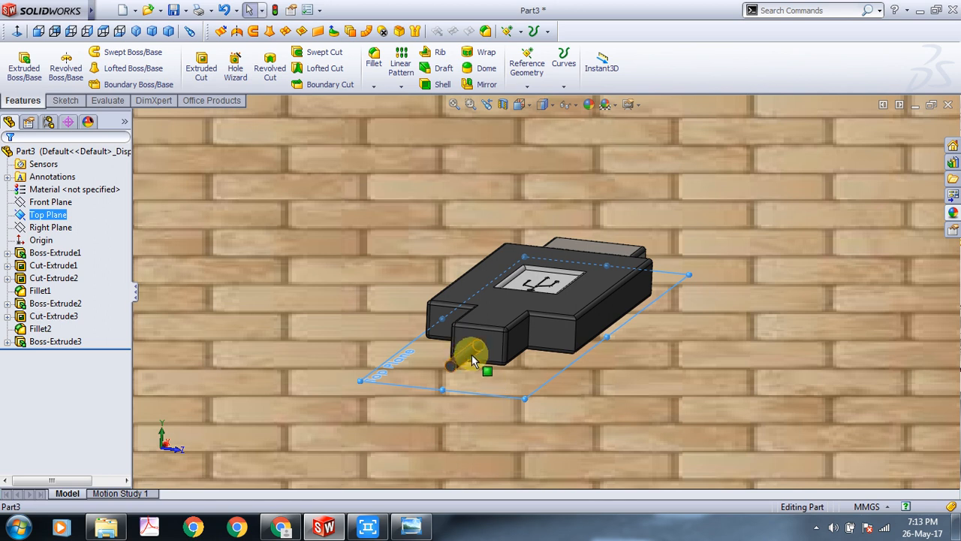
pyautogui.click(816, 528)
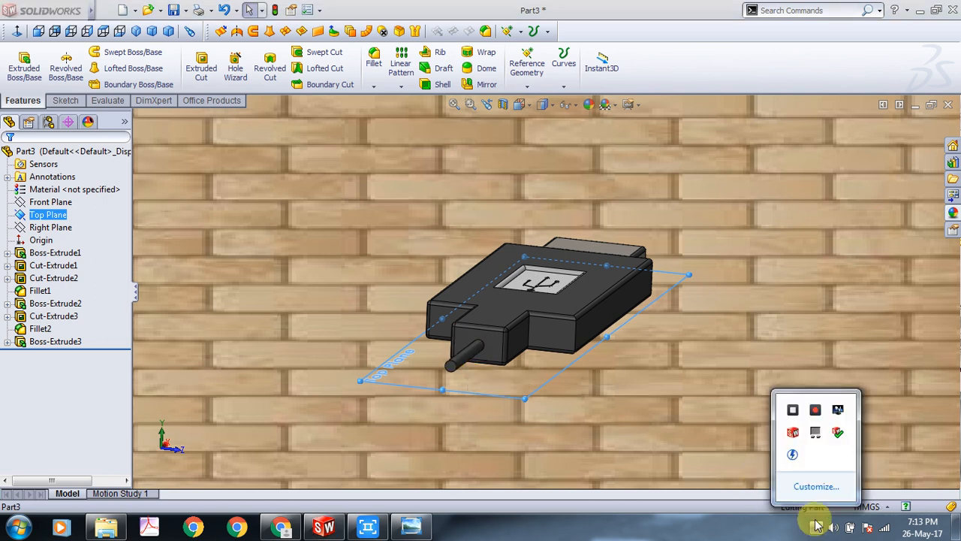
pyautogui.click(815, 410)
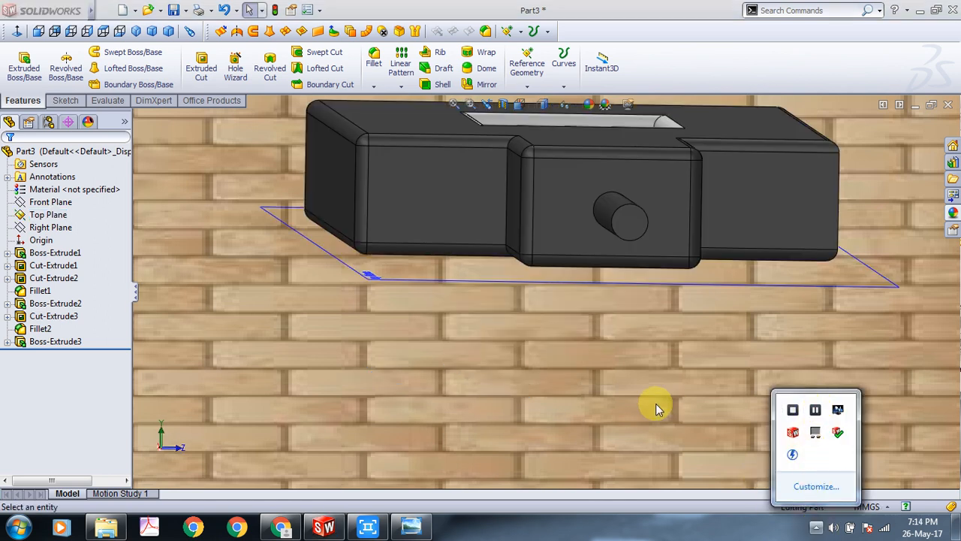
pyautogui.click(659, 407)
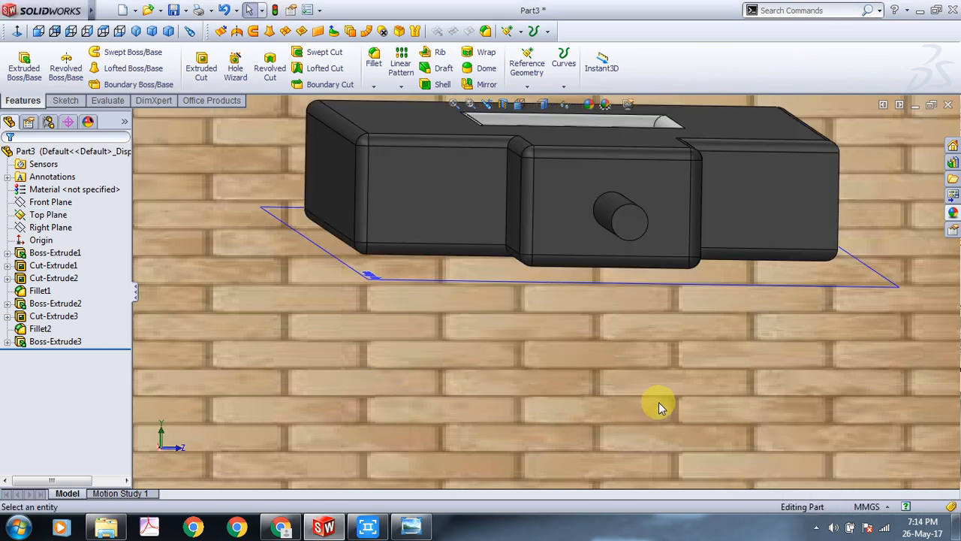
# Create a reference axis through the cylindrical face of the round cable stub.
pyautogui.moveTo(658, 407); pyautogui.dragTo(683, 425, button='middle')
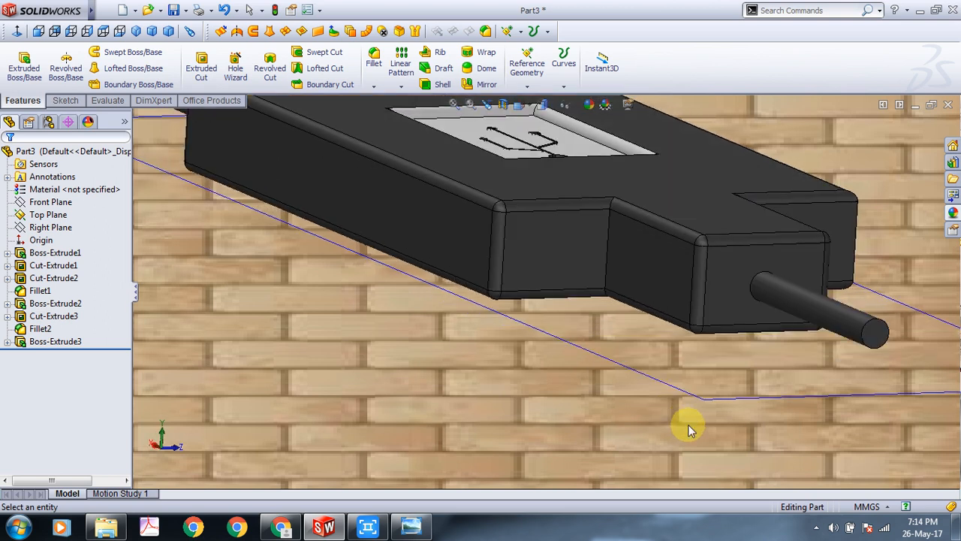
pyautogui.click(634, 164)
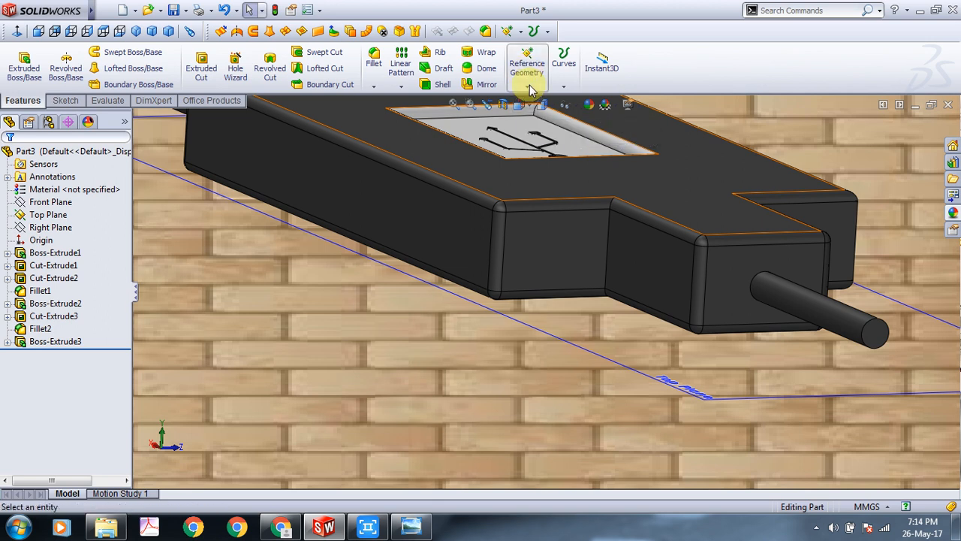
pyautogui.click(528, 66)
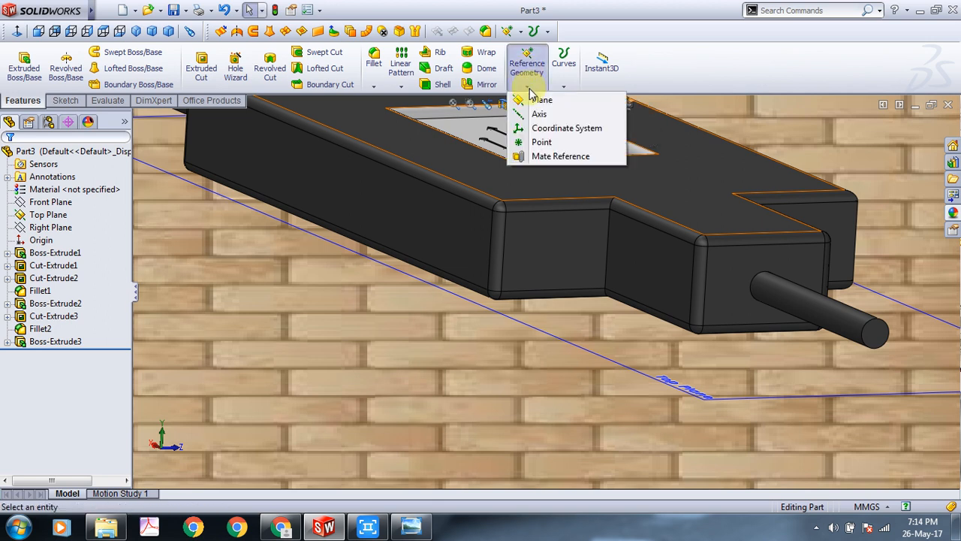
pyautogui.click(537, 114)
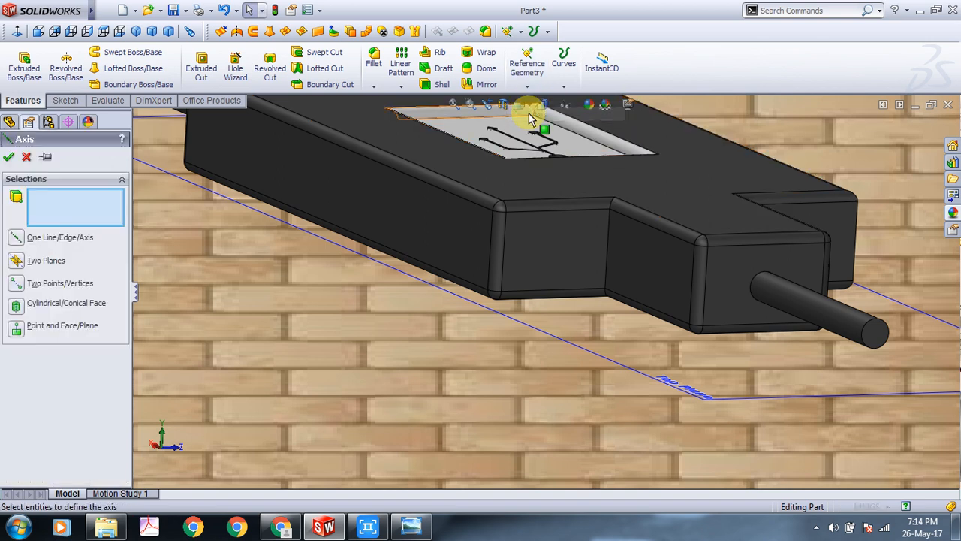
pyautogui.click(803, 300)
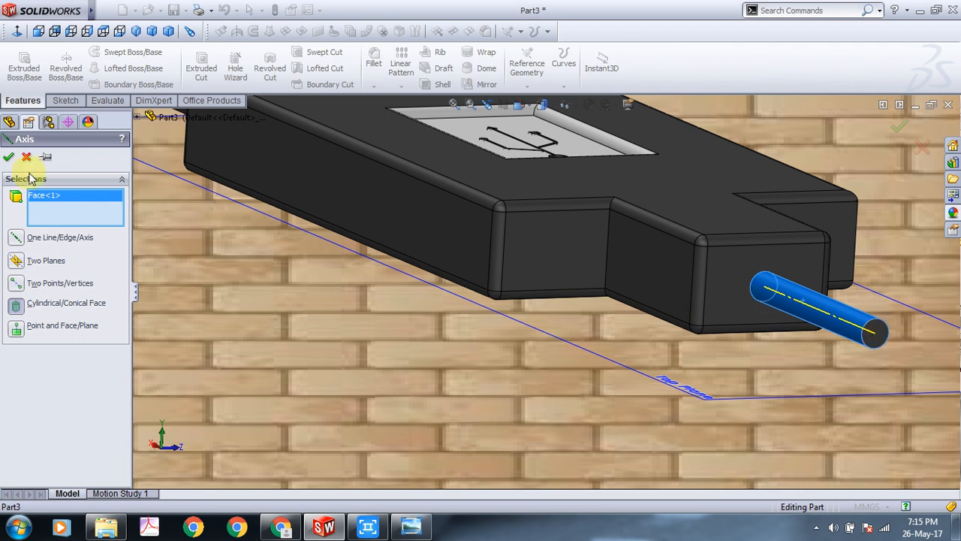
pyautogui.click(9, 159)
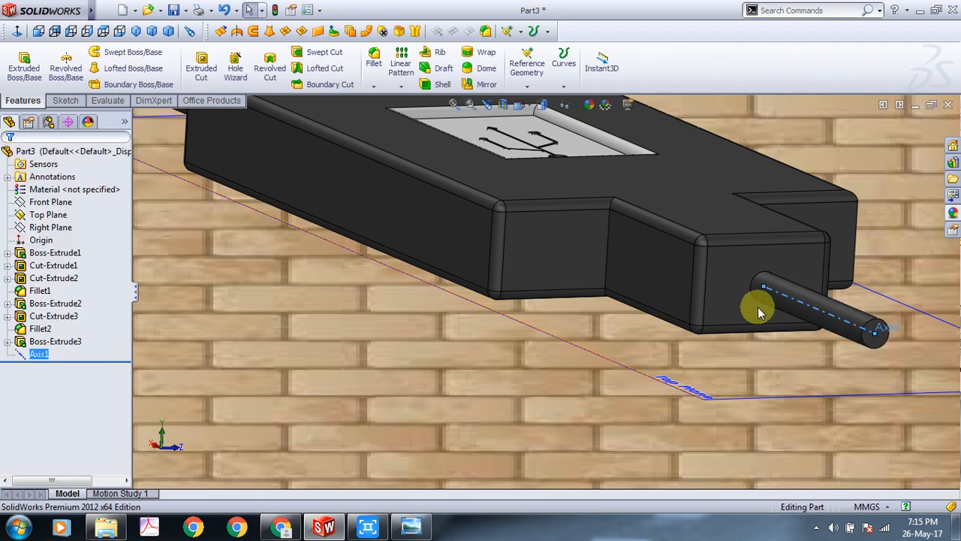
# Create a reference plane parallel to the Top Plane, offset 6.5 mm upward through the cable stub.
pyautogui.click(538, 71)
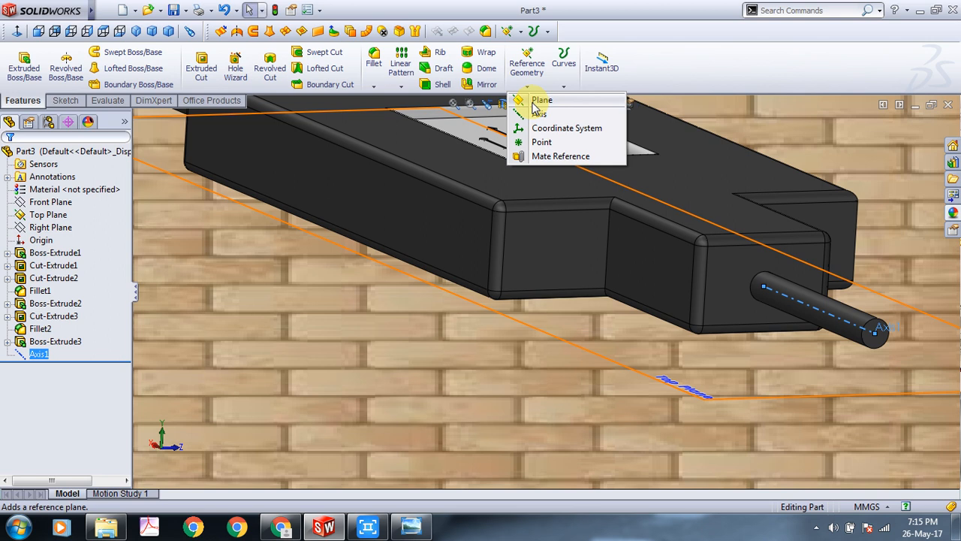
pyautogui.click(541, 99)
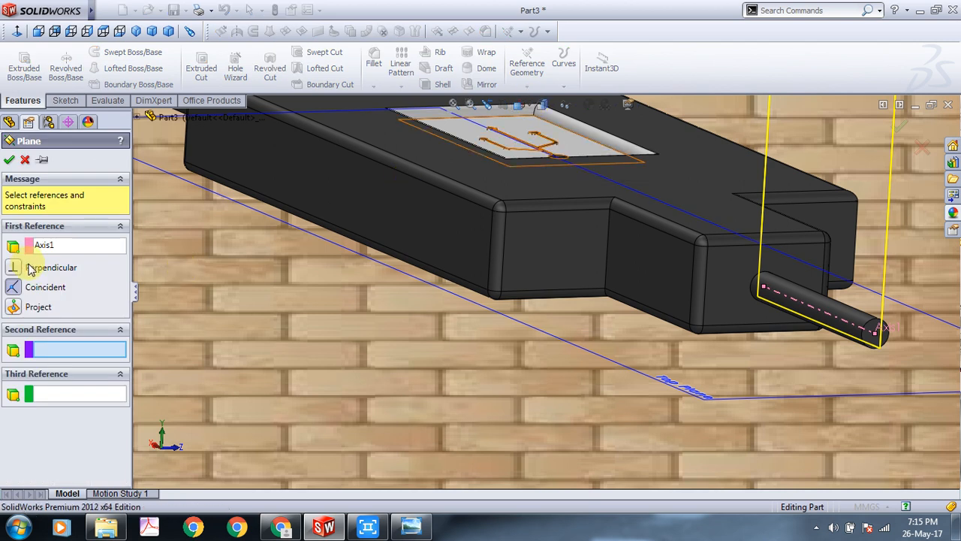
pyautogui.click(47, 247)
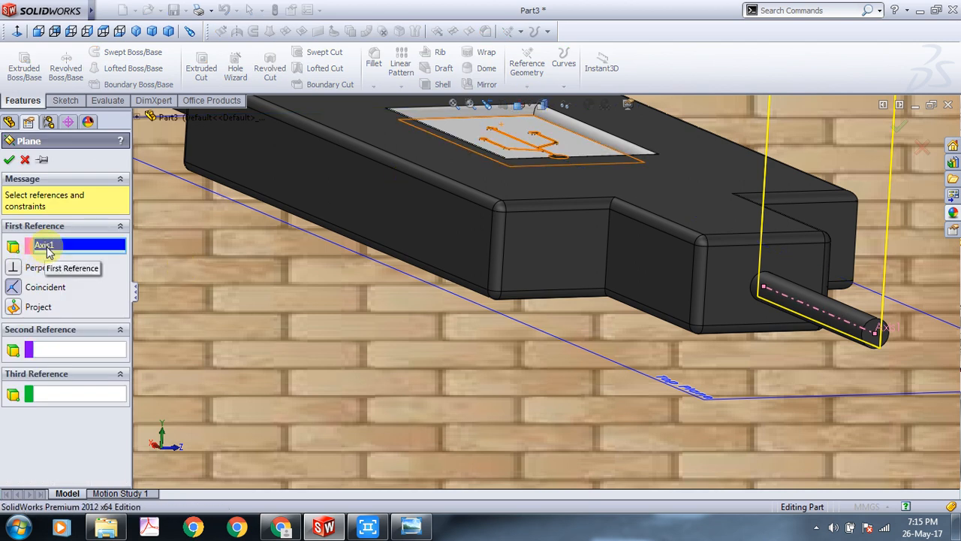
pyautogui.press('Delete')
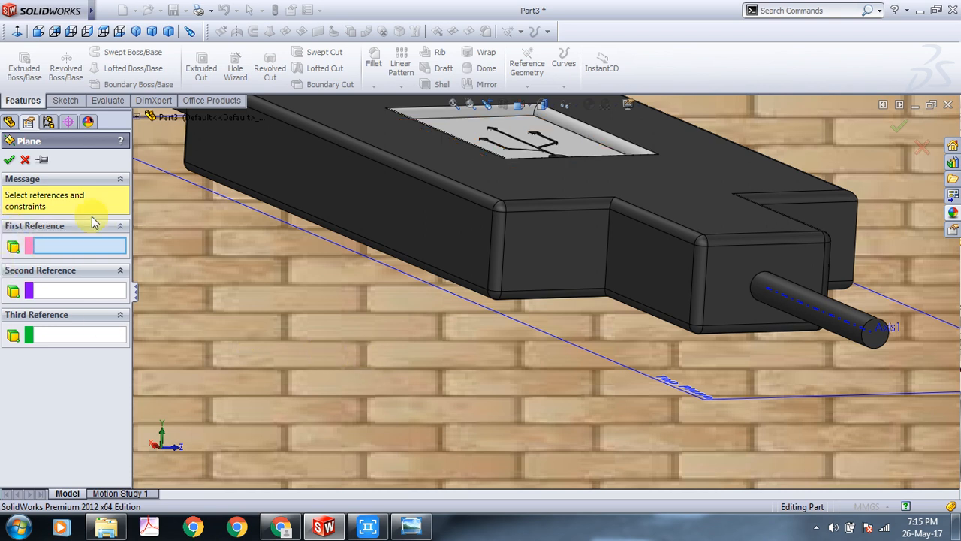
pyautogui.click(141, 118)
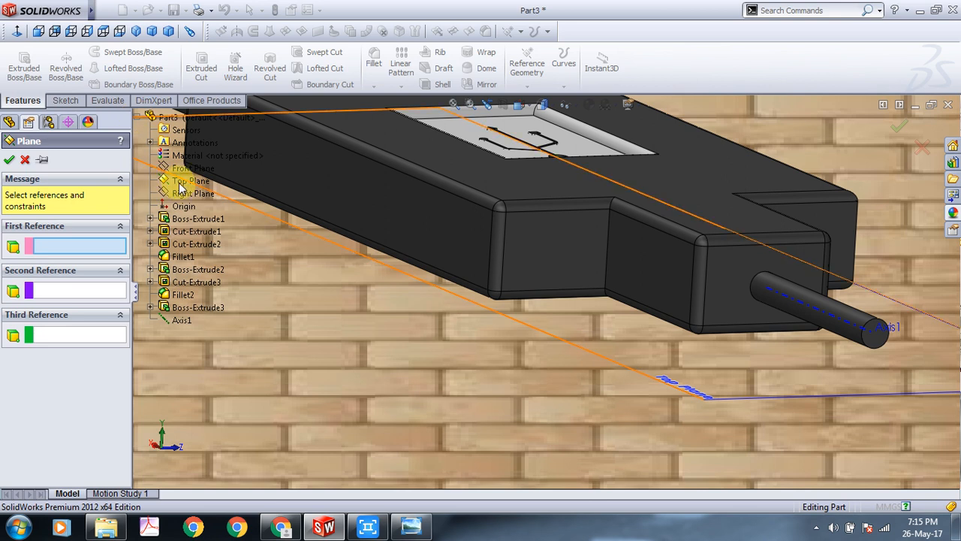
pyautogui.click(181, 182)
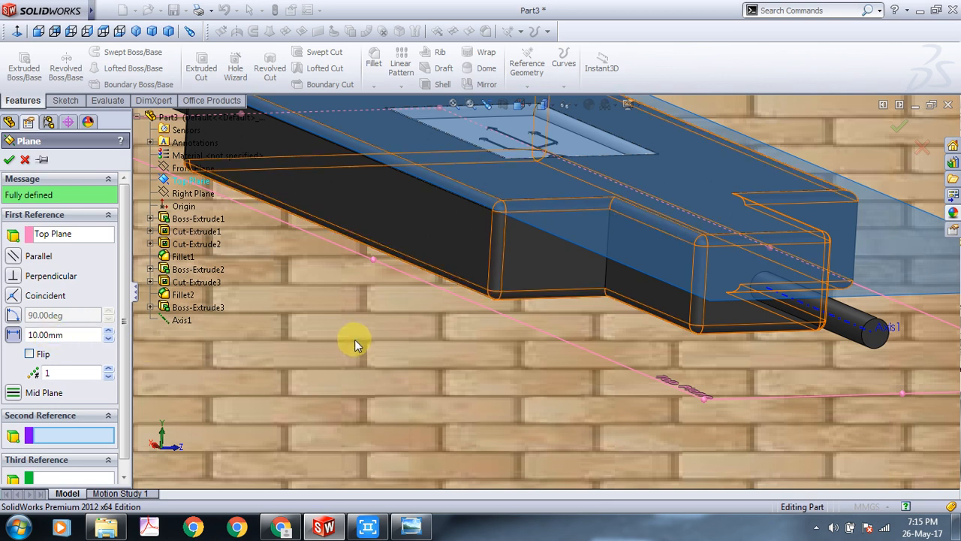
pyautogui.moveTo(360, 380); pyautogui.dragTo(387, 369, button='middle')
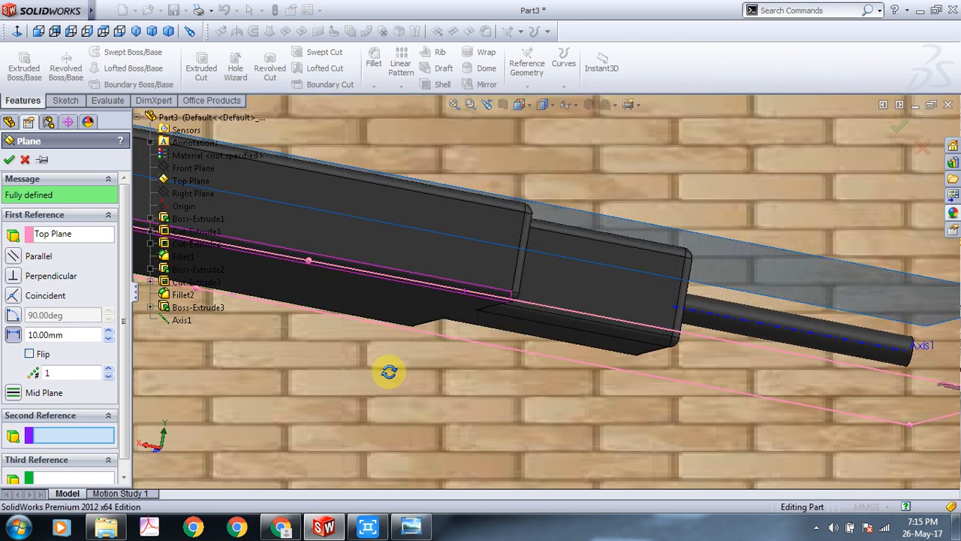
pyautogui.click(67, 336)
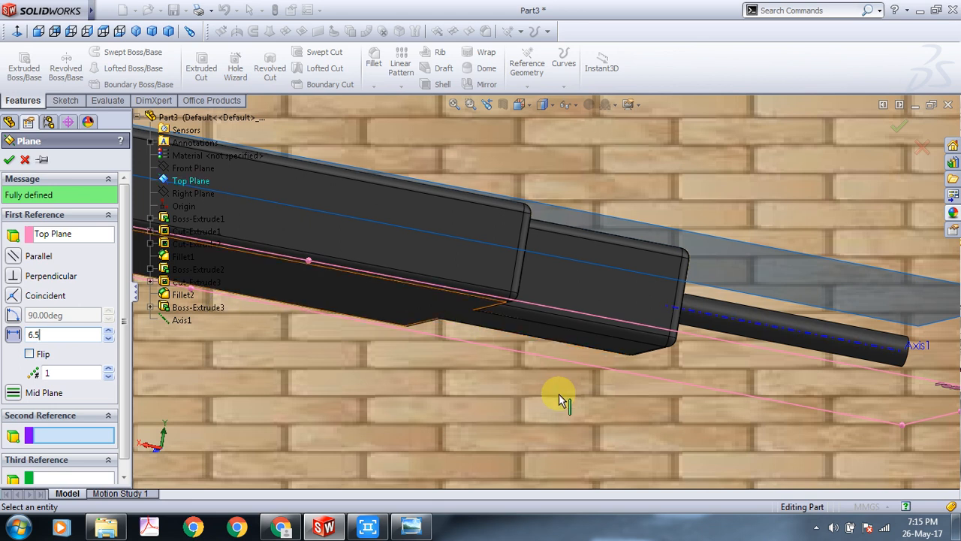
pyautogui.moveTo(558, 396)
pyautogui.mouseDown(button='middle')
pyautogui.moveTo(554, 421)
pyautogui.moveTo(577, 437)
pyautogui.moveTo(556, 437)
pyautogui.moveTo(554, 408)
pyautogui.moveTo(573, 427)
pyautogui.moveTo(551, 436)
pyautogui.moveTo(542, 405)
pyautogui.mouseUp(button='middle')
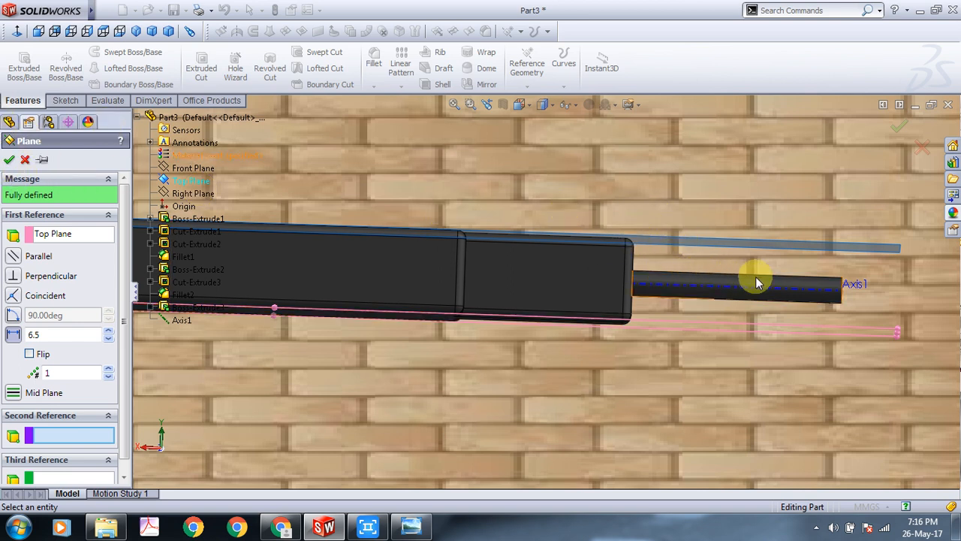
pyautogui.click(9, 160)
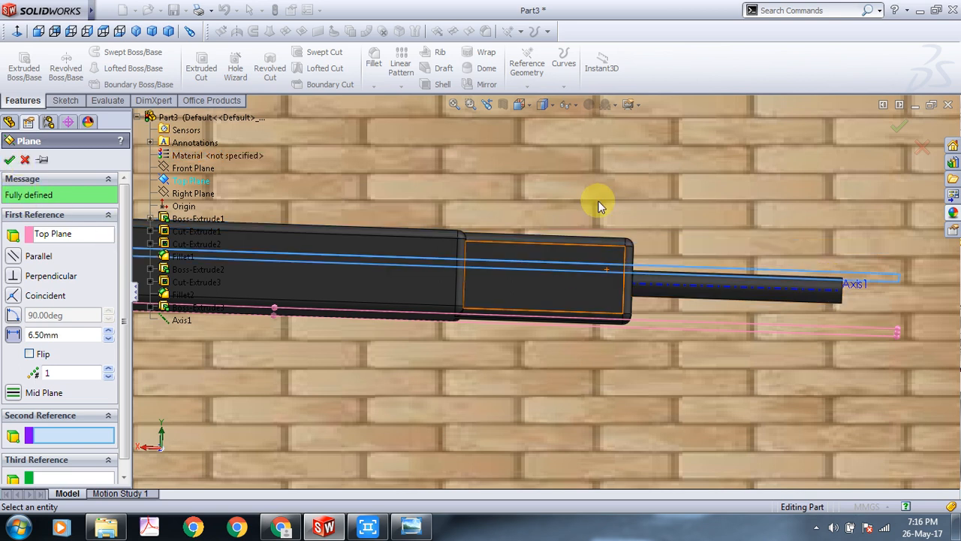
pyautogui.moveTo(700, 248); pyautogui.dragTo(694, 289, button='middle')
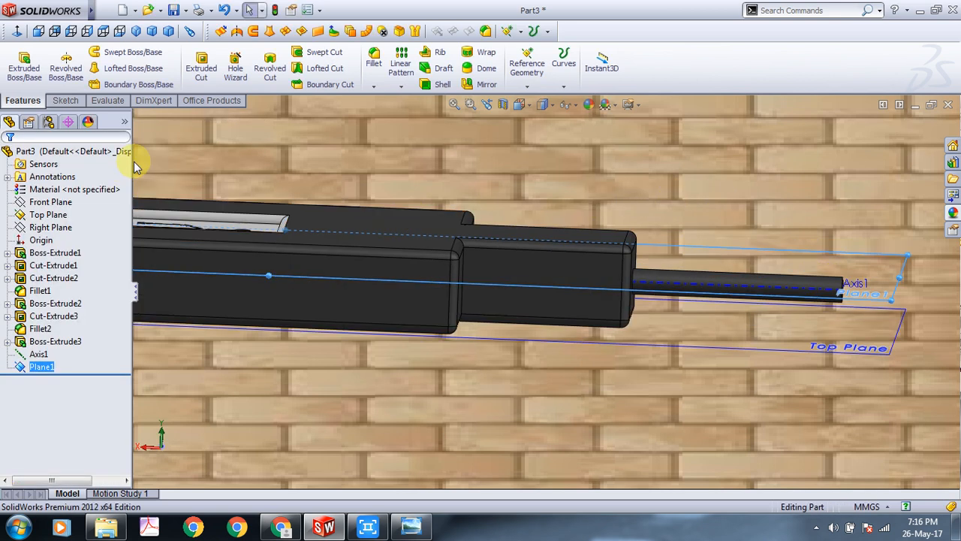
# Start a sketch on the new 6.5 mm offset plane, facing it straight on around the cable stub.
pyautogui.rightClick(43, 367)
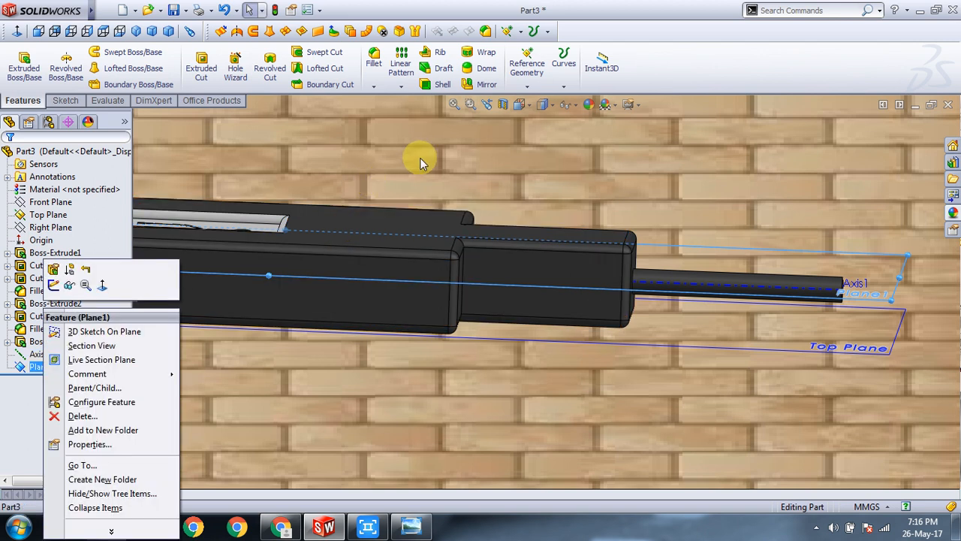
pyautogui.click(97, 294)
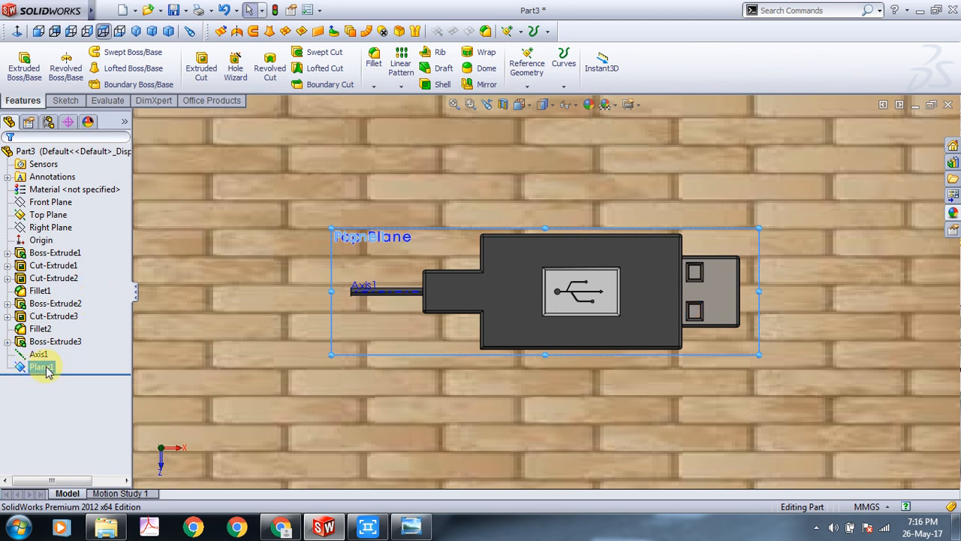
pyautogui.rightClick(45, 368)
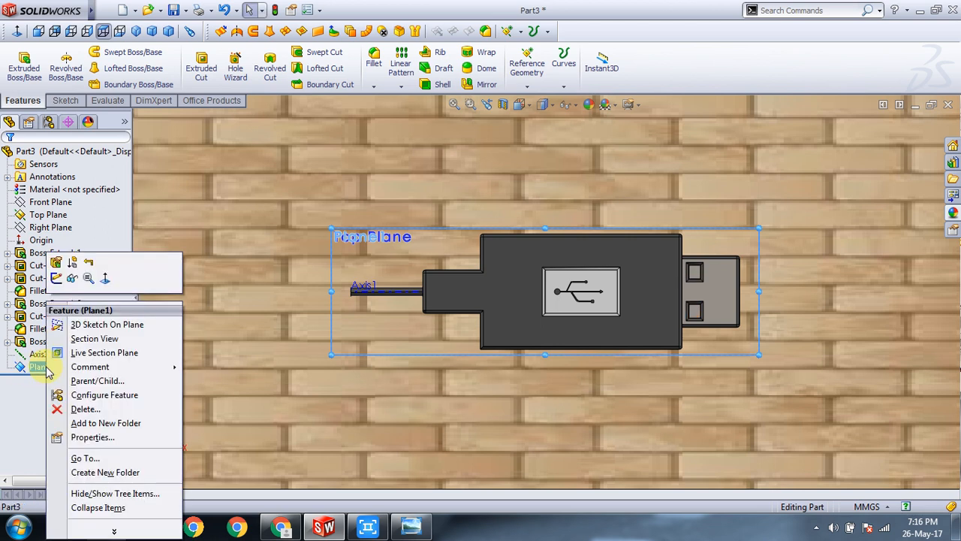
pyautogui.click(60, 282)
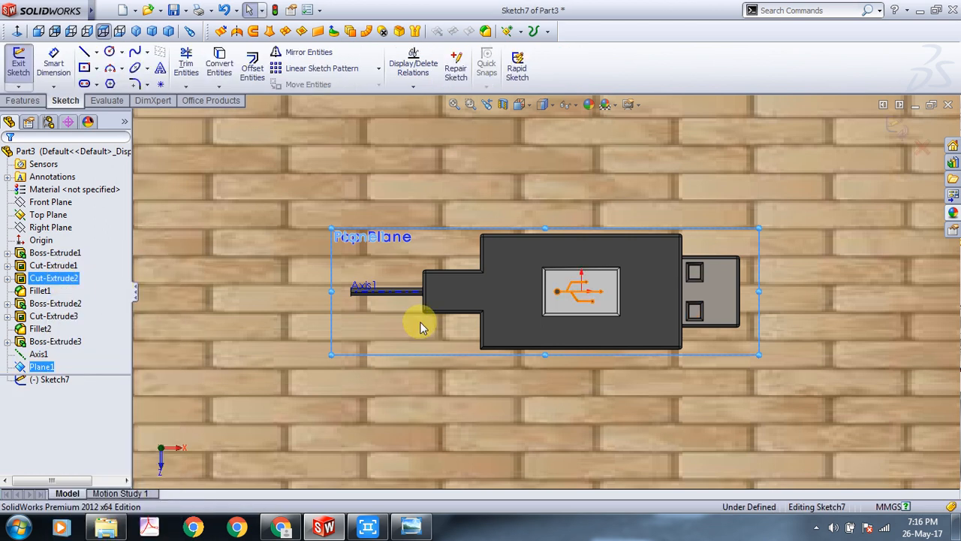
pyautogui.scroll(-5, 413, 315)
pyautogui.scroll(-4, 400, 304)
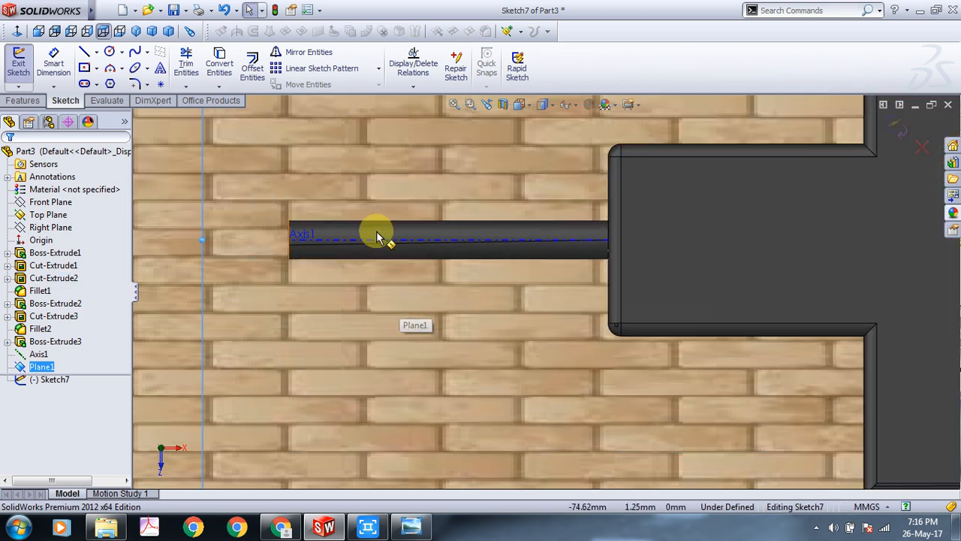
pyautogui.scroll(-1, 378, 242)
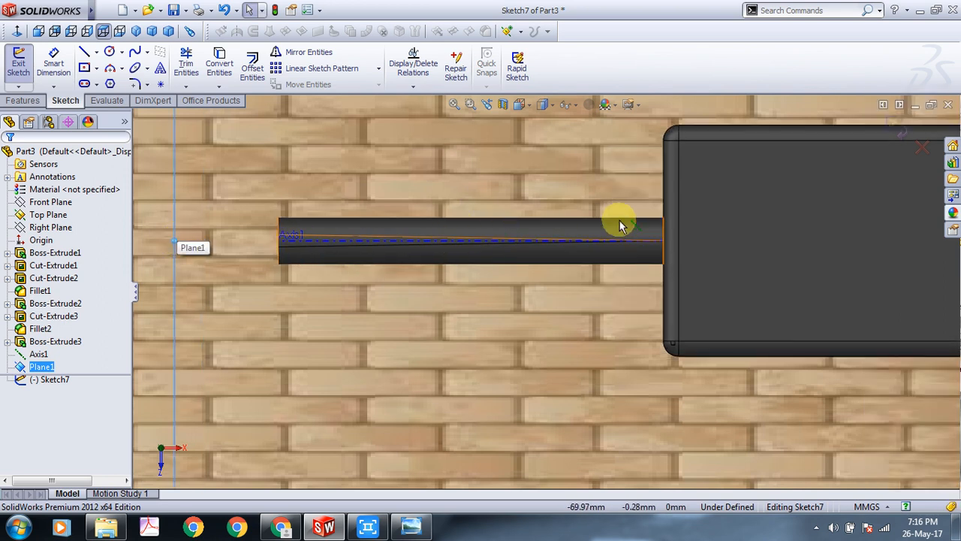
pyautogui.click(85, 69)
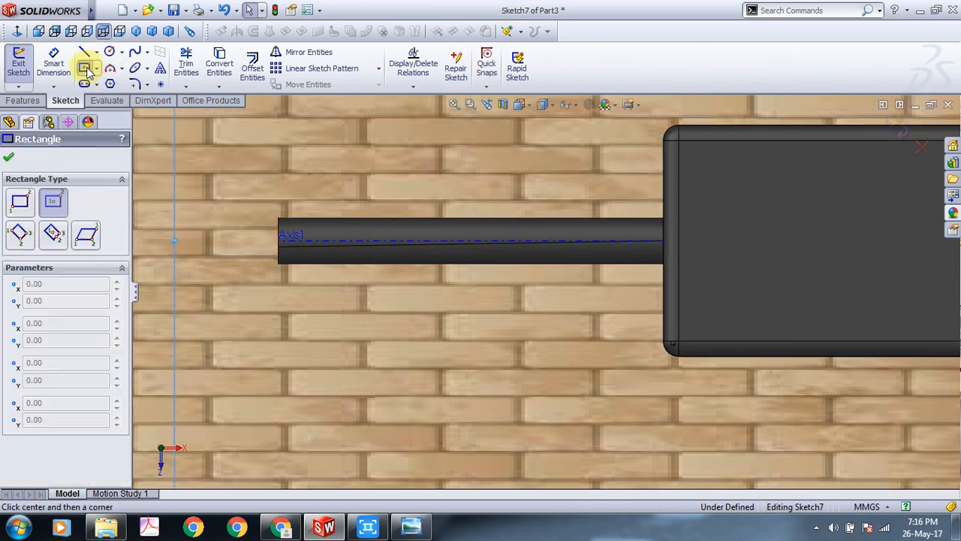
pyautogui.click(601, 240)
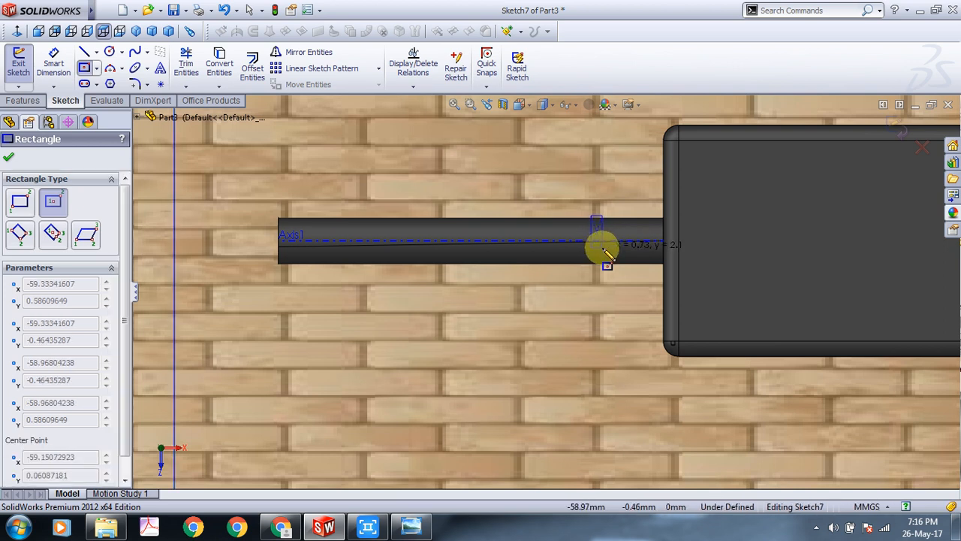
pyautogui.click(603, 247)
pyautogui.hotkey('ctrl', 'z')
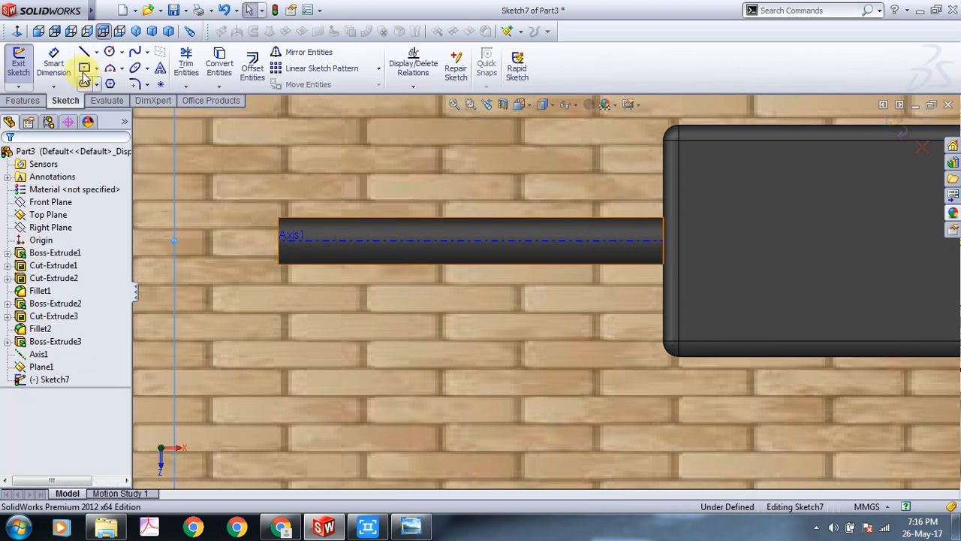
# Draw four center rectangles, each about 2.1 to 2.5 mm by 1.1 mm, spaced along the cable stub's axis, and finish the sketch.
pyautogui.click(84, 68)
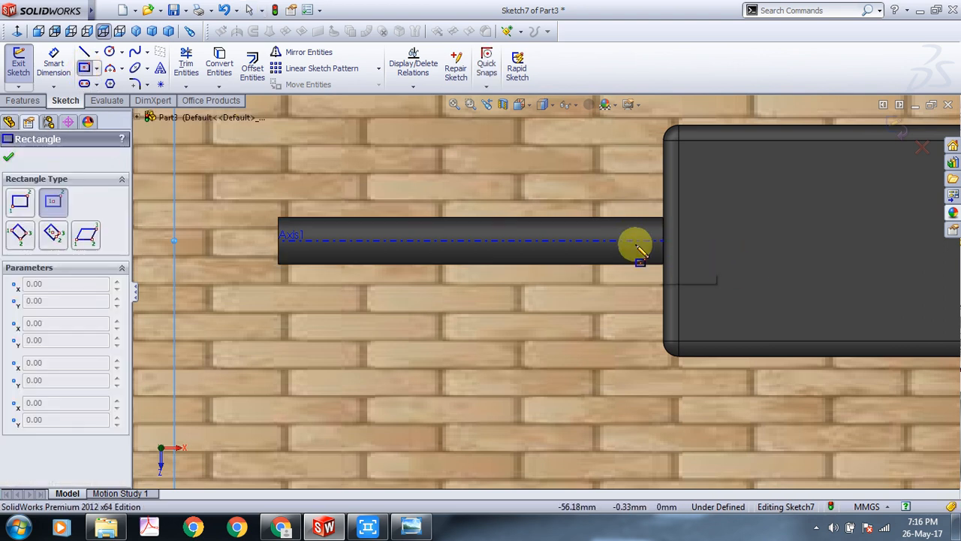
pyautogui.click(589, 240)
pyautogui.click(607, 253)
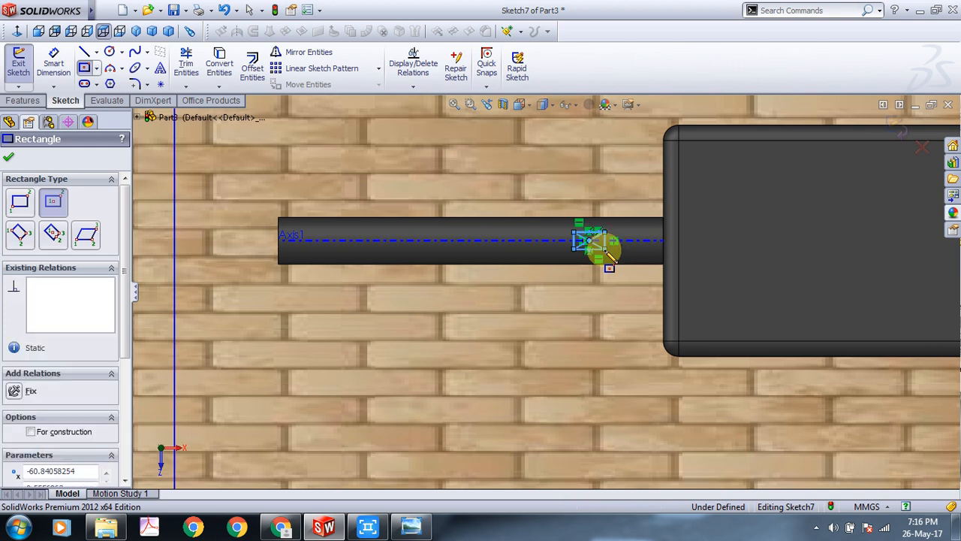
pyautogui.click(493, 244)
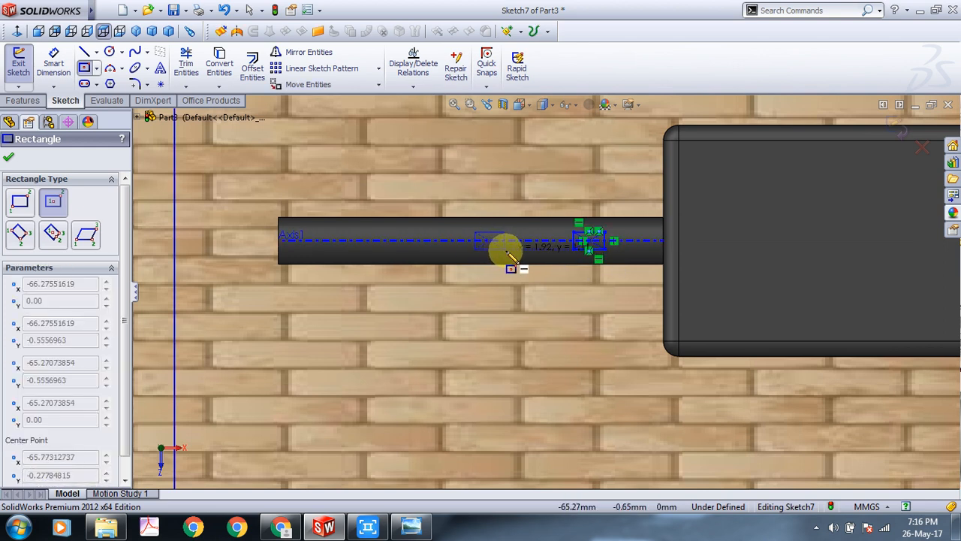
pyautogui.click(507, 254)
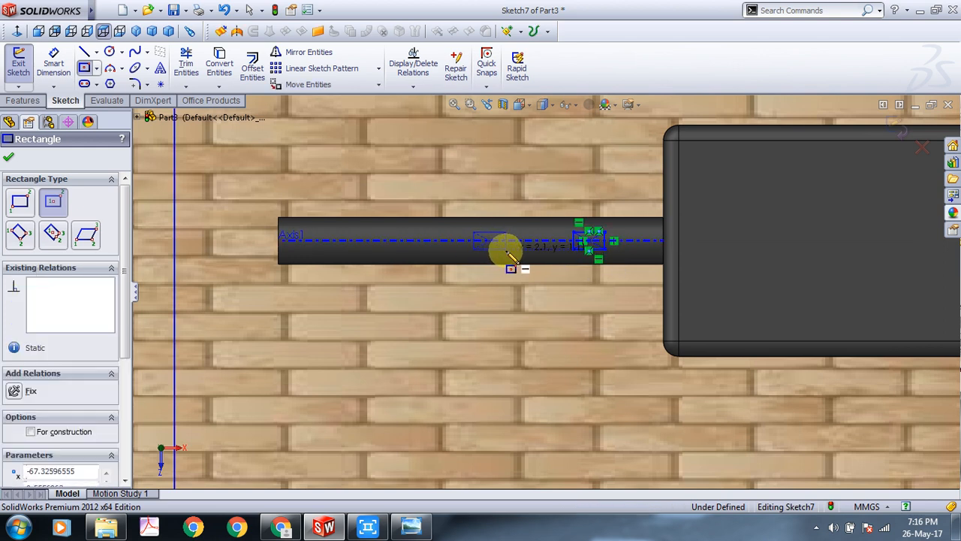
pyautogui.click(403, 244)
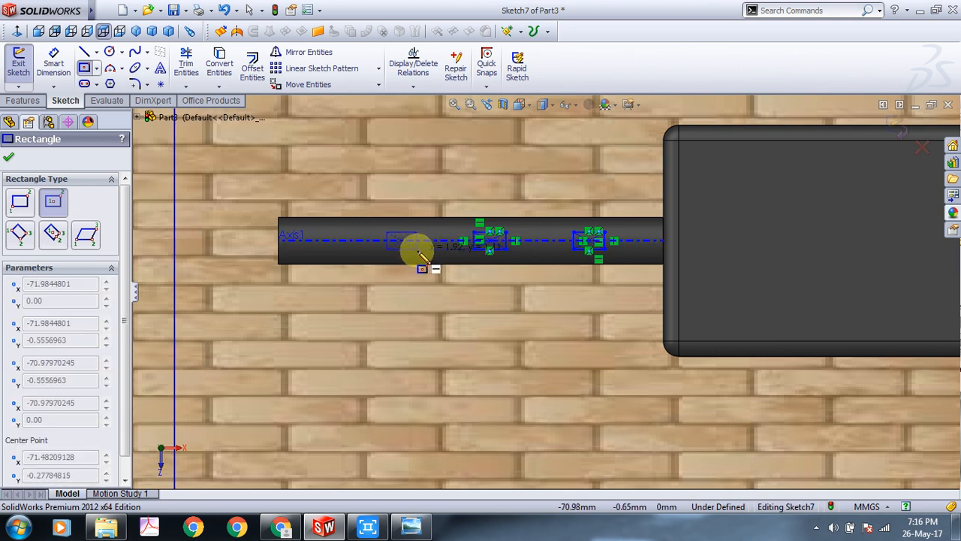
pyautogui.click(421, 252)
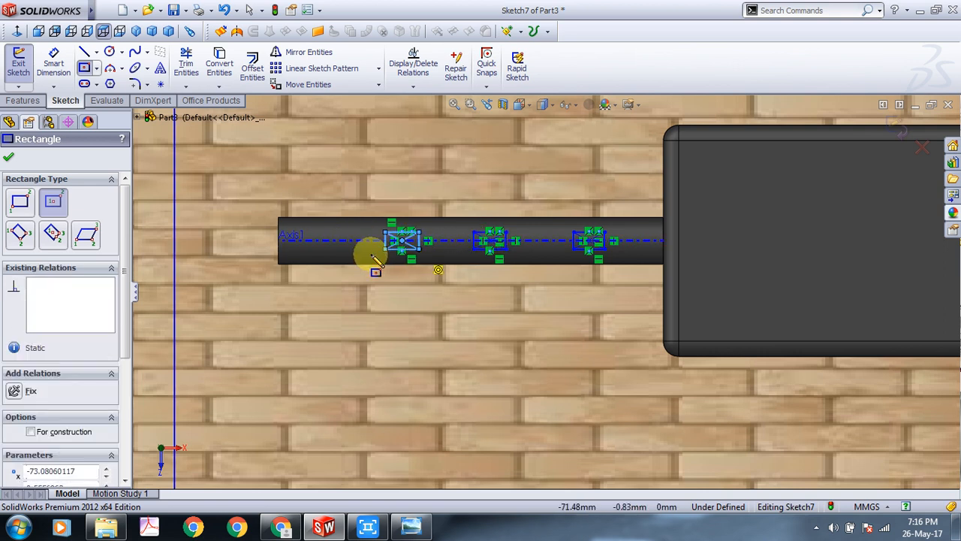
pyautogui.click(320, 248)
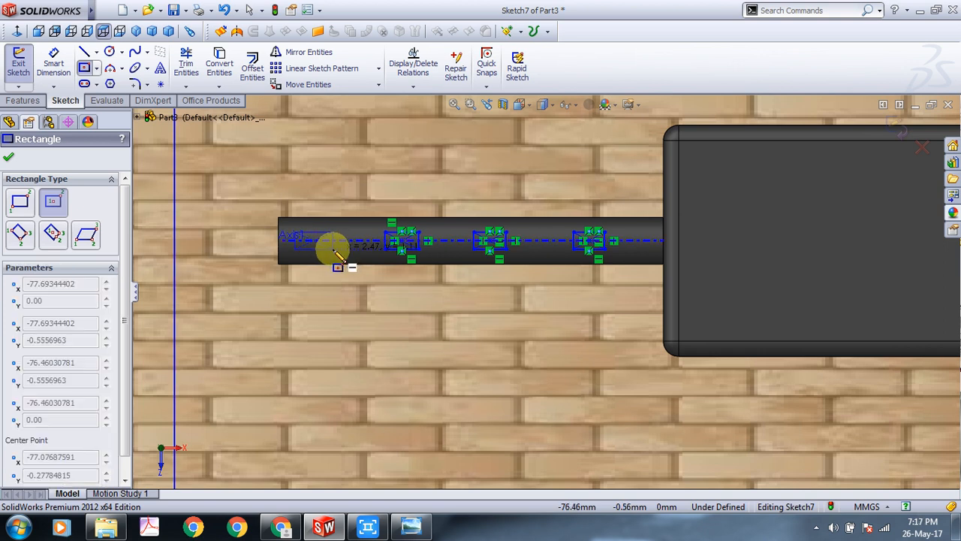
pyautogui.click(336, 254)
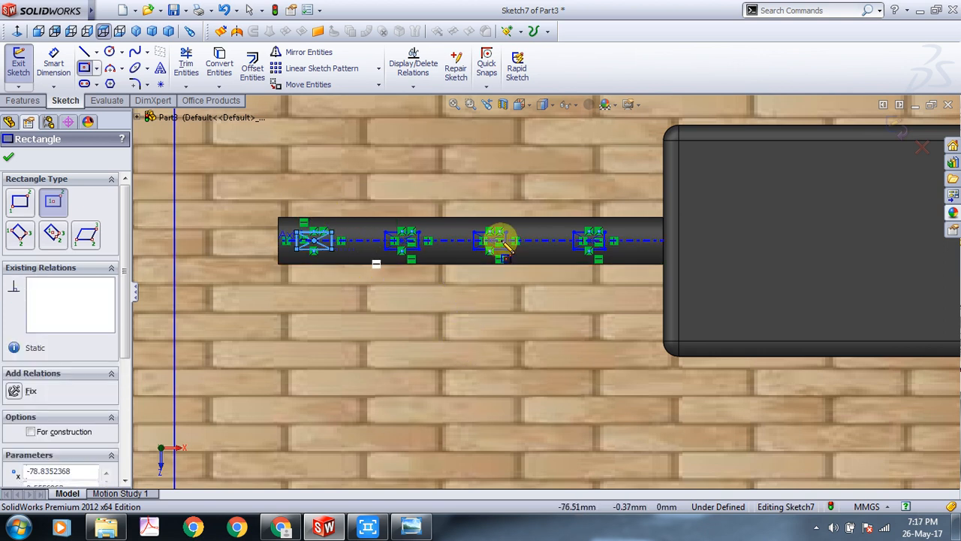
pyautogui.click(10, 160)
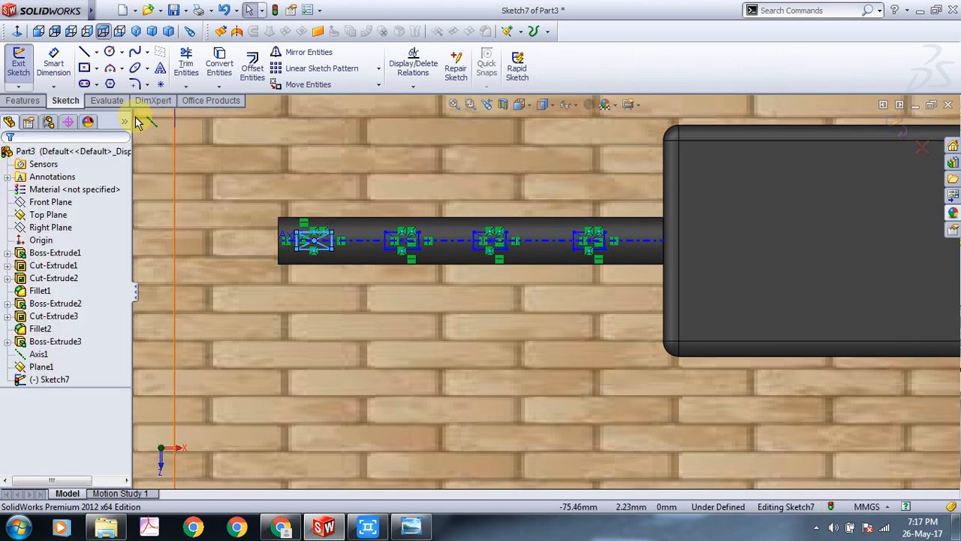
pyautogui.click(18, 66)
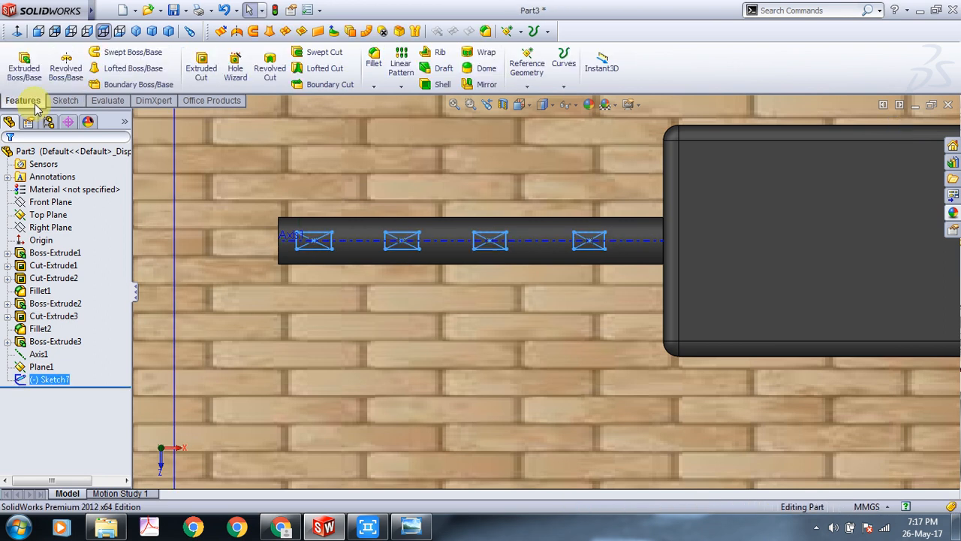
# Extrude-cut the four sketched rectangles 1 mm blind down into the cable stub.
pyautogui.click(198, 65)
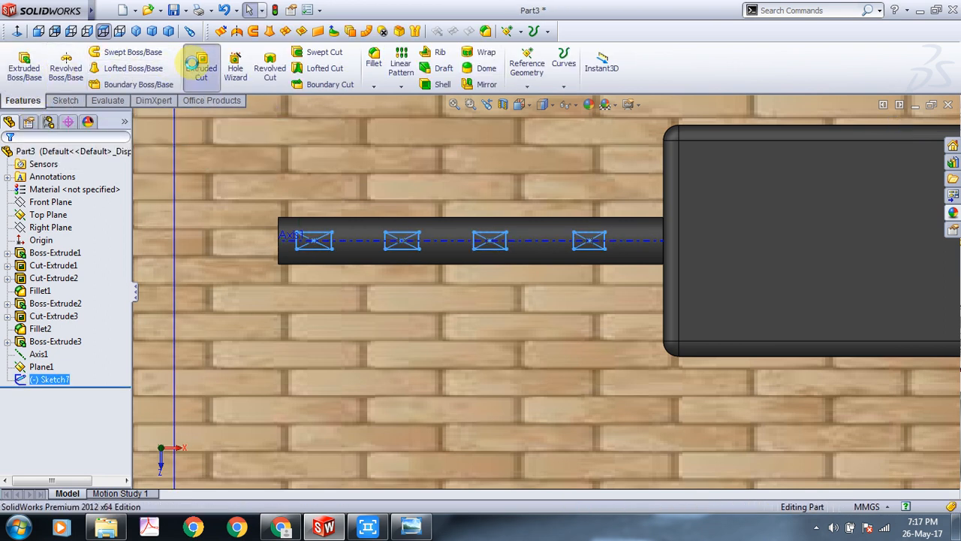
pyautogui.moveTo(609, 297); pyautogui.dragTo(648, 143, button='middle')
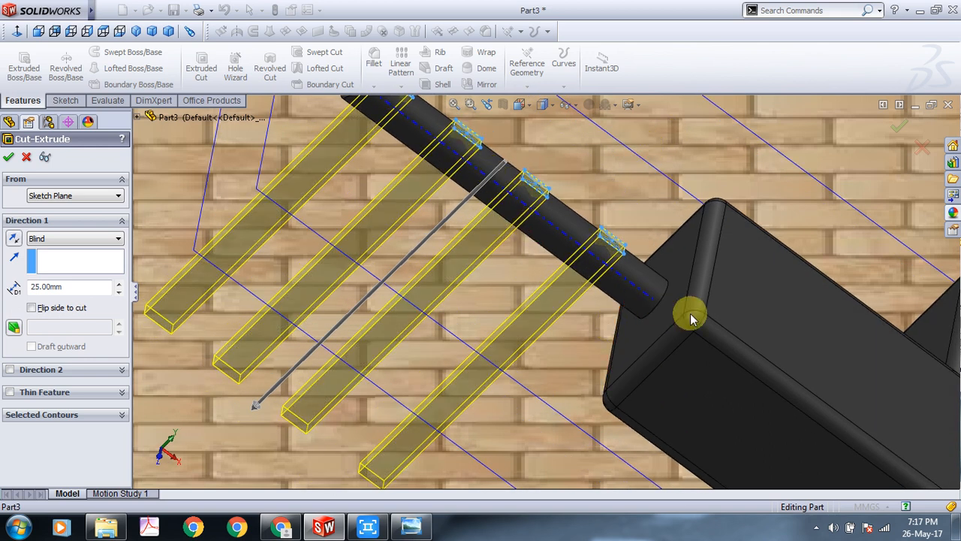
pyautogui.scroll(6, 364, 276)
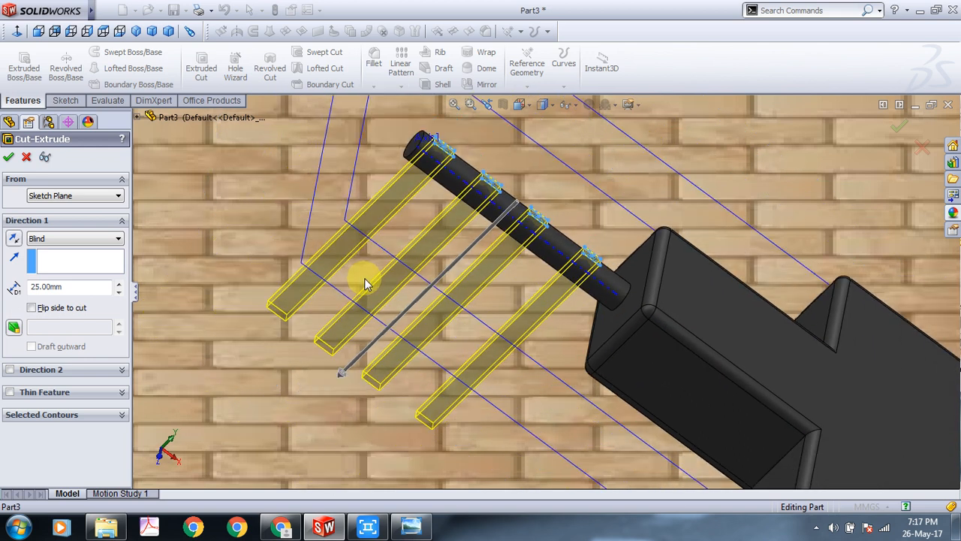
pyautogui.click(545, 106)
pyautogui.click(522, 105)
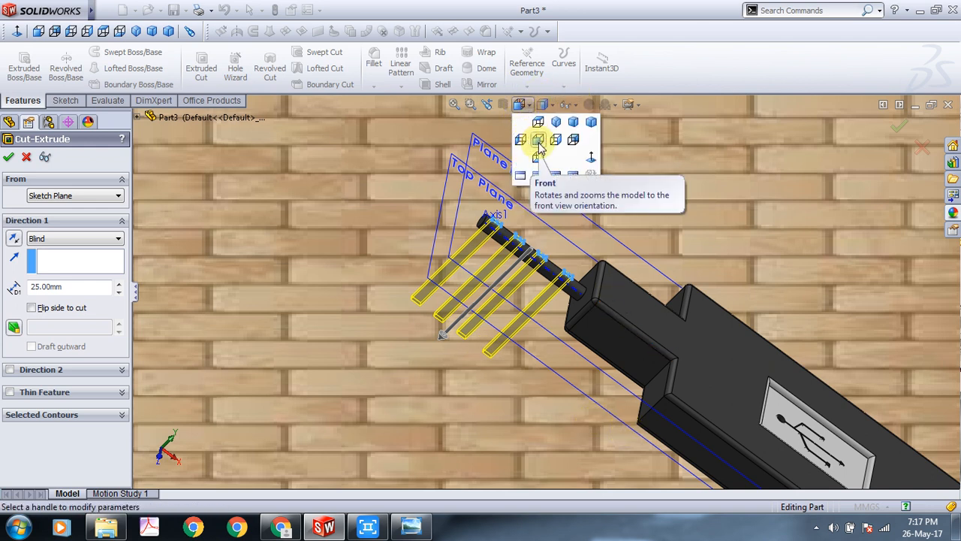
pyautogui.click(520, 140)
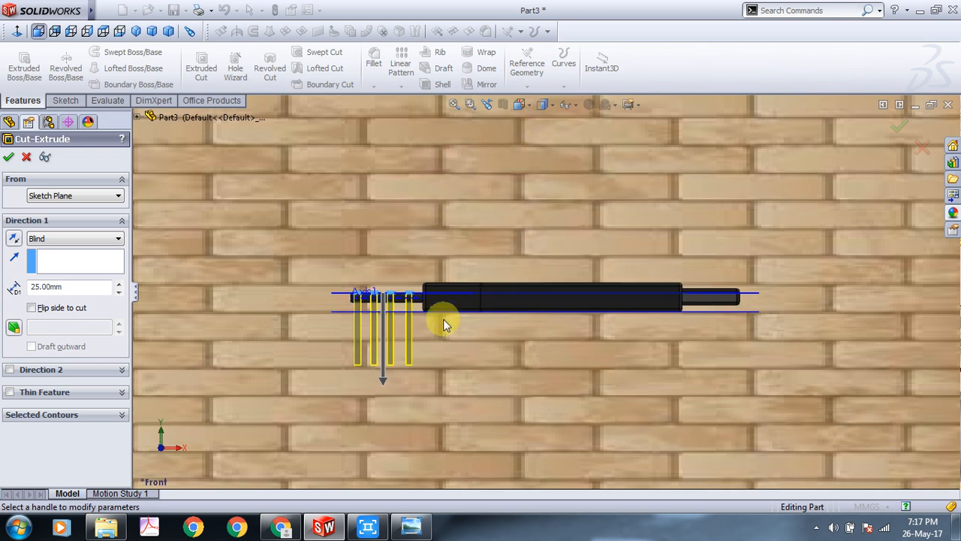
pyautogui.scroll(-5, 409, 323)
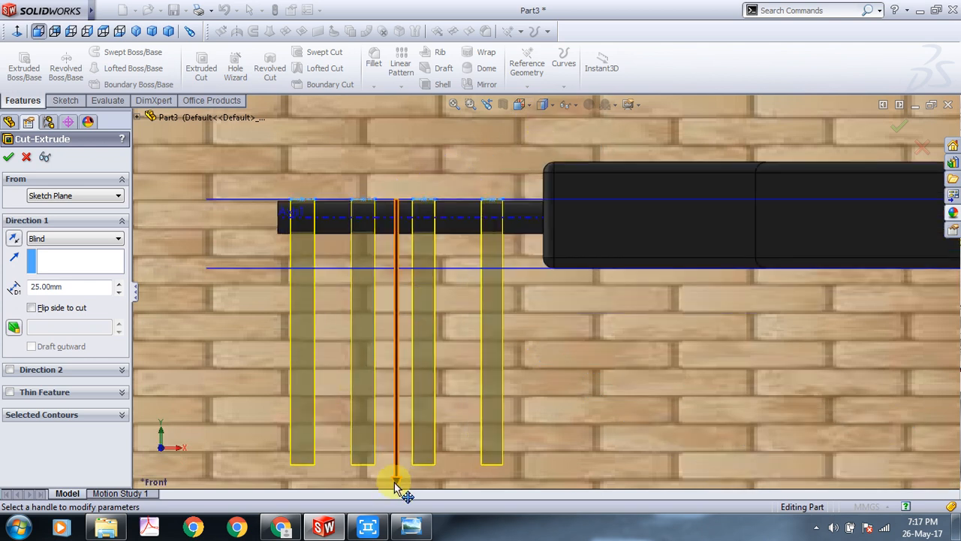
pyautogui.click(395, 482)
pyautogui.moveTo(396, 482); pyautogui.dragTo(434, 208)
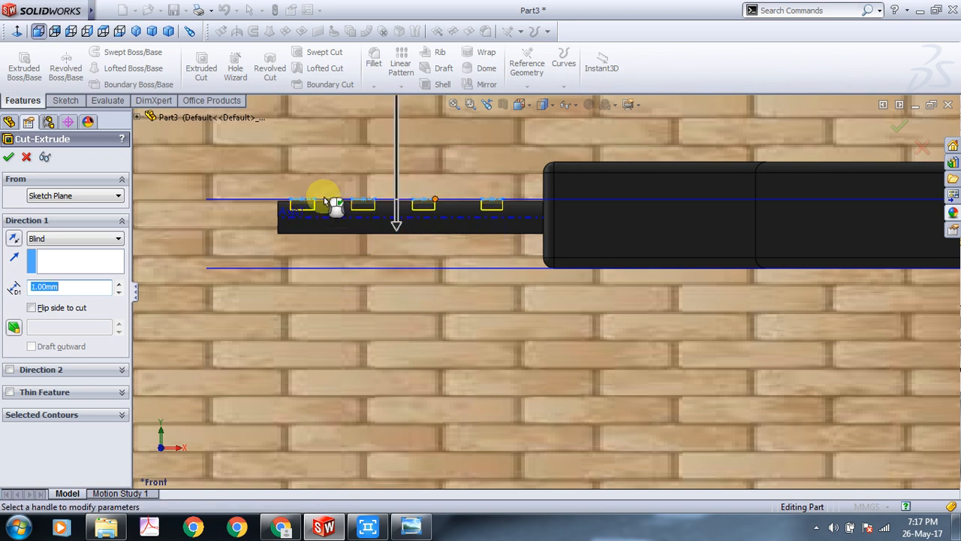
pyautogui.click(10, 158)
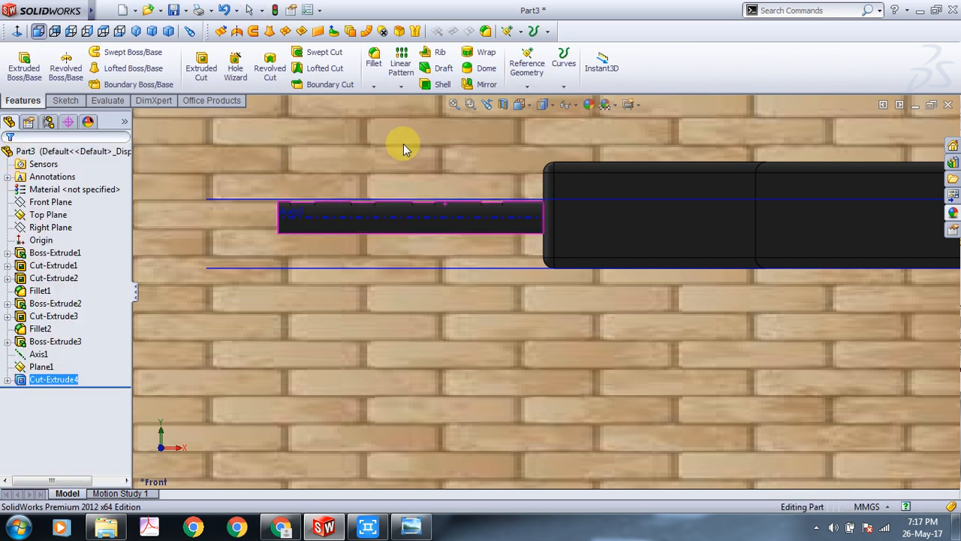
# Create a circular pattern of the rectangular cuts around the cable stub's axis, with 5 equally spaced instances over 360 degrees.
pyautogui.moveTo(403, 143); pyautogui.dragTo(314, 145, button='middle')
pyautogui.scroll(1, 388, 154)
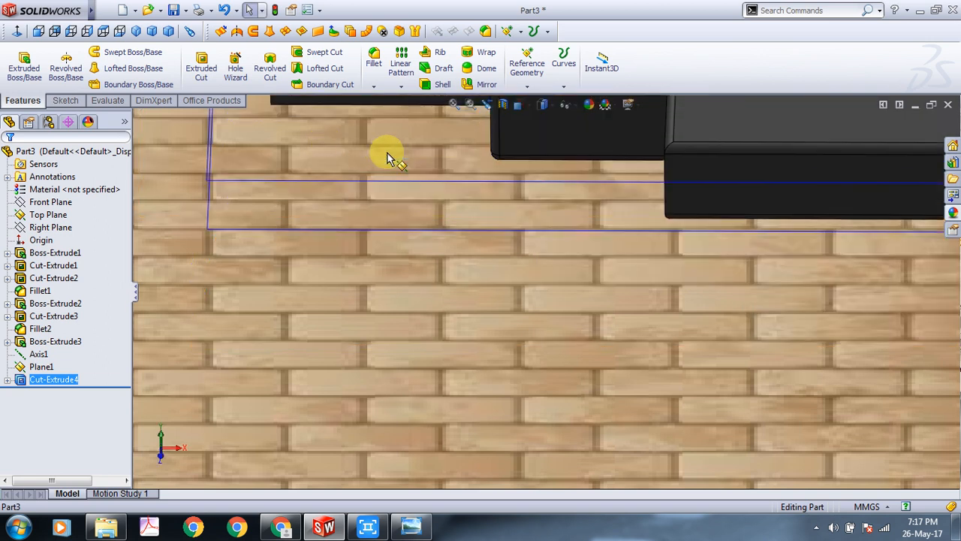
pyautogui.scroll(-2, 435, 143)
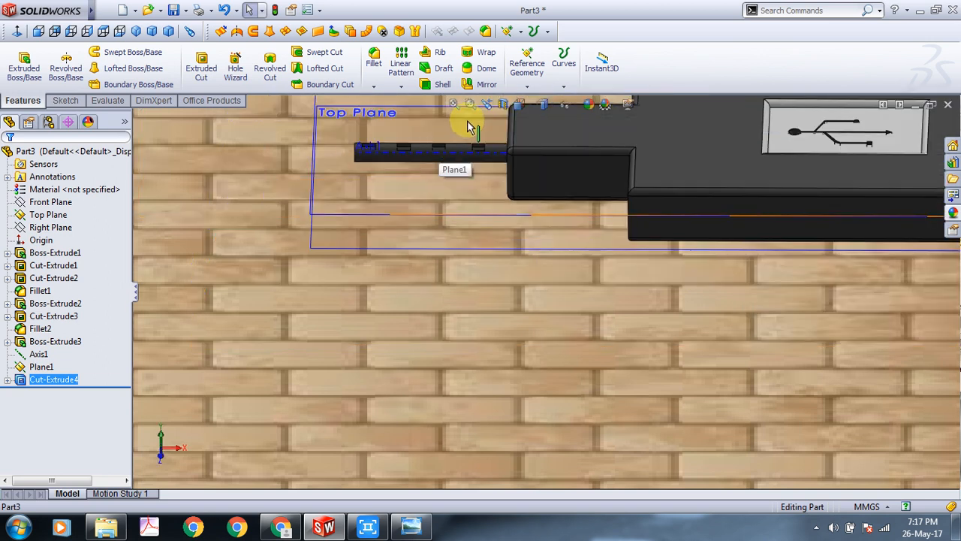
pyautogui.scroll(-1, 479, 139)
pyautogui.scroll(-1, 479, 137)
pyautogui.scroll(-1, 483, 183)
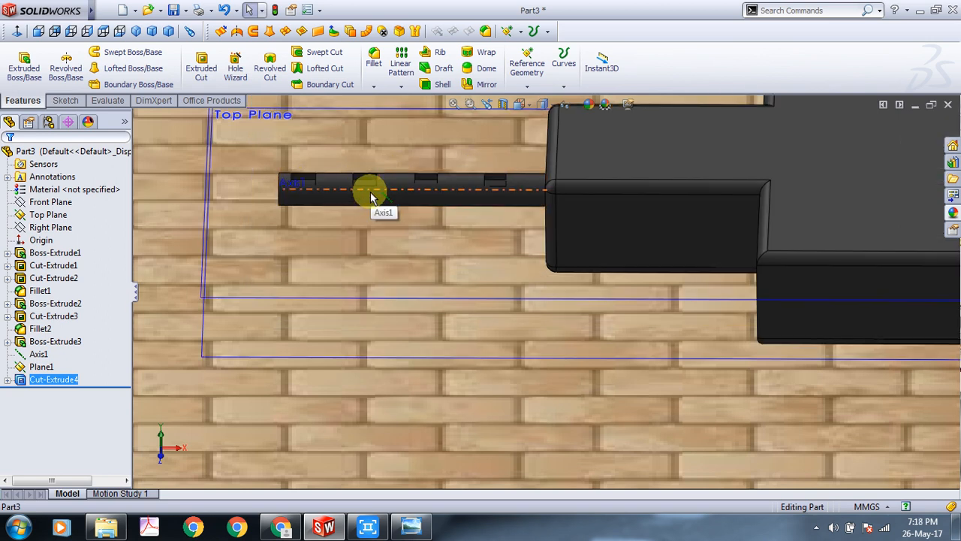
pyautogui.click(370, 192)
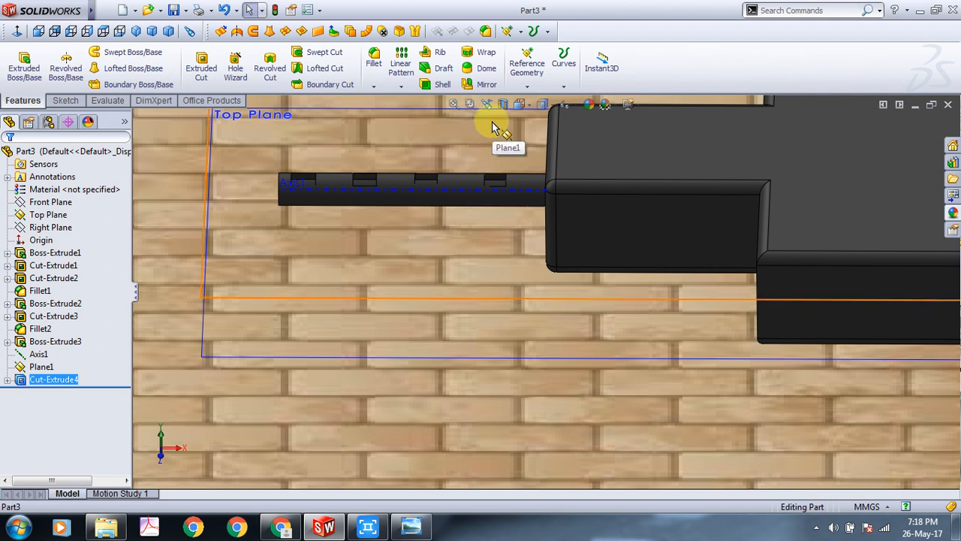
pyautogui.click(401, 87)
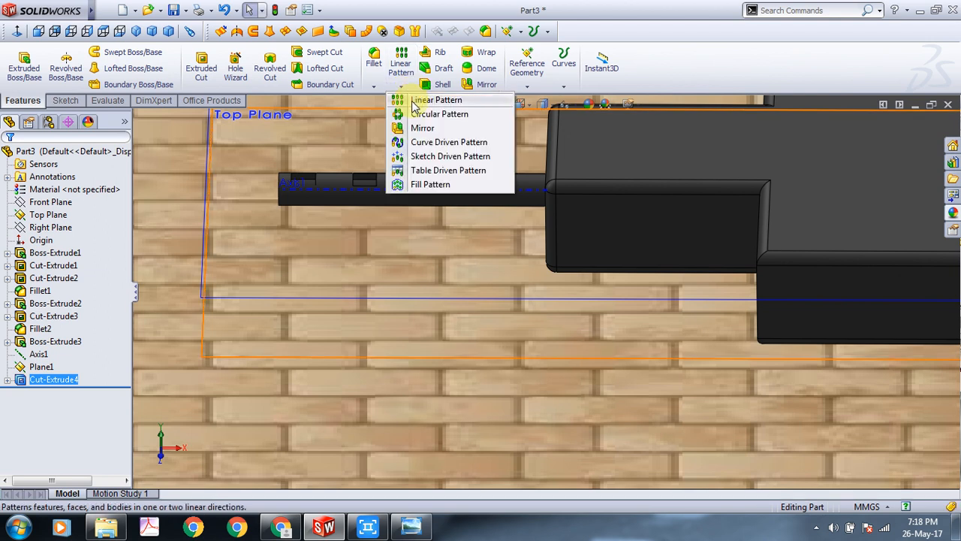
pyautogui.click(413, 118)
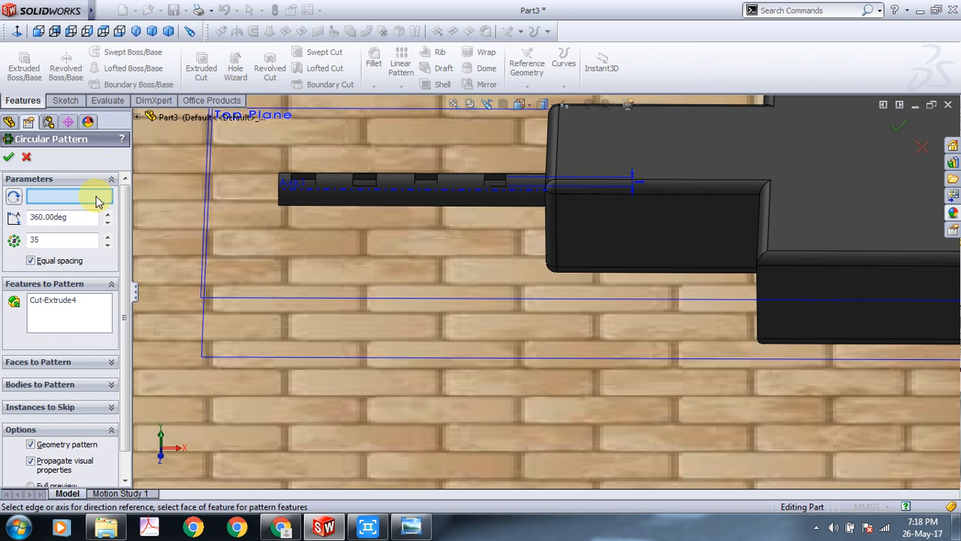
pyautogui.click(407, 194)
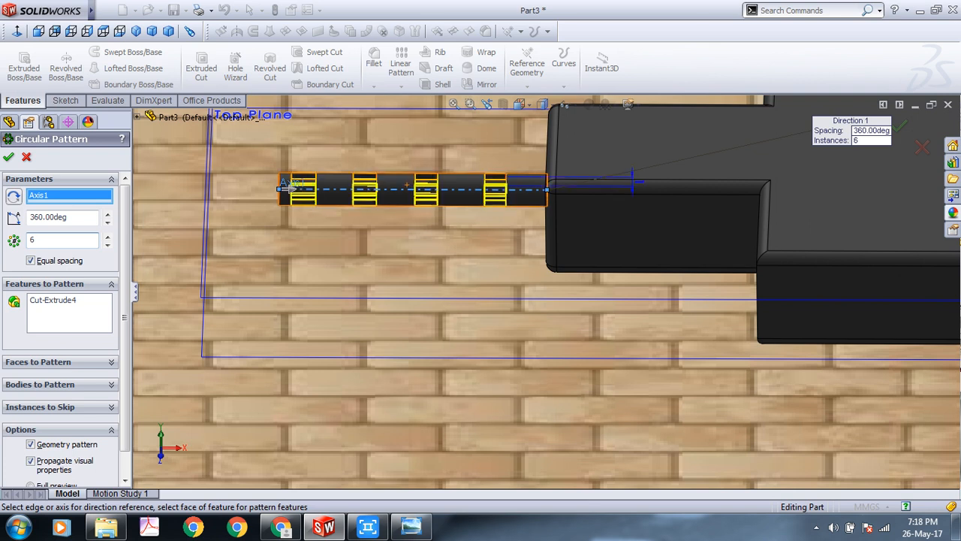
pyautogui.click(111, 237)
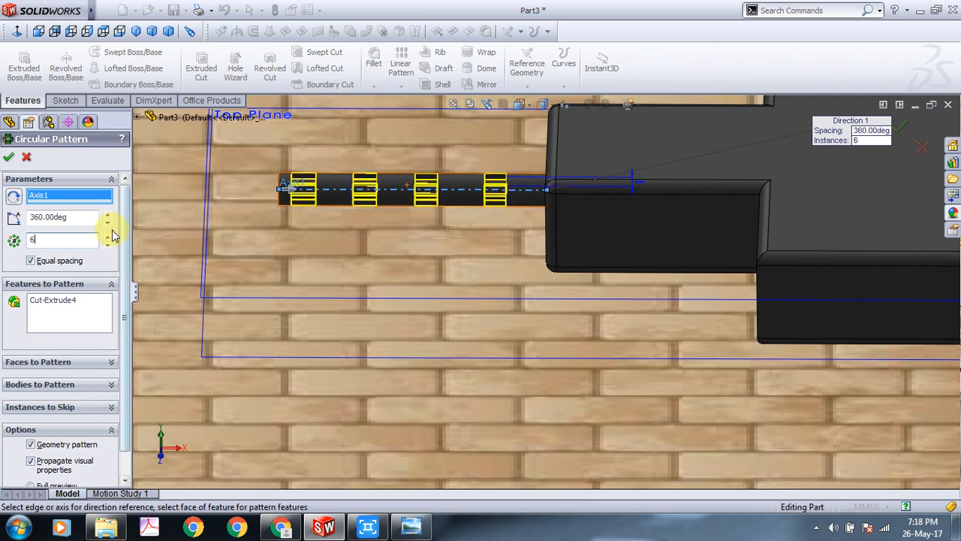
pyautogui.click(75, 242)
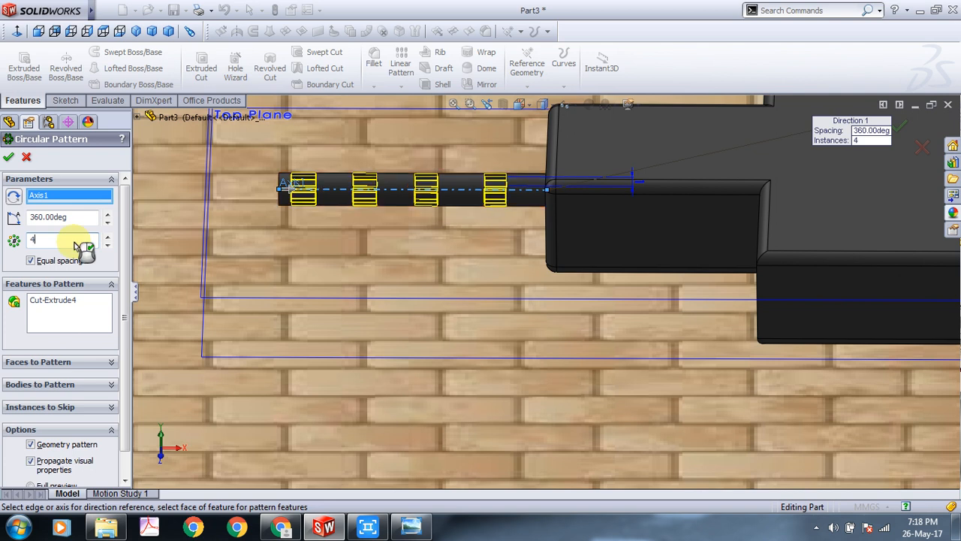
pyautogui.moveTo(305, 165); pyautogui.dragTo(353, 289, button='middle')
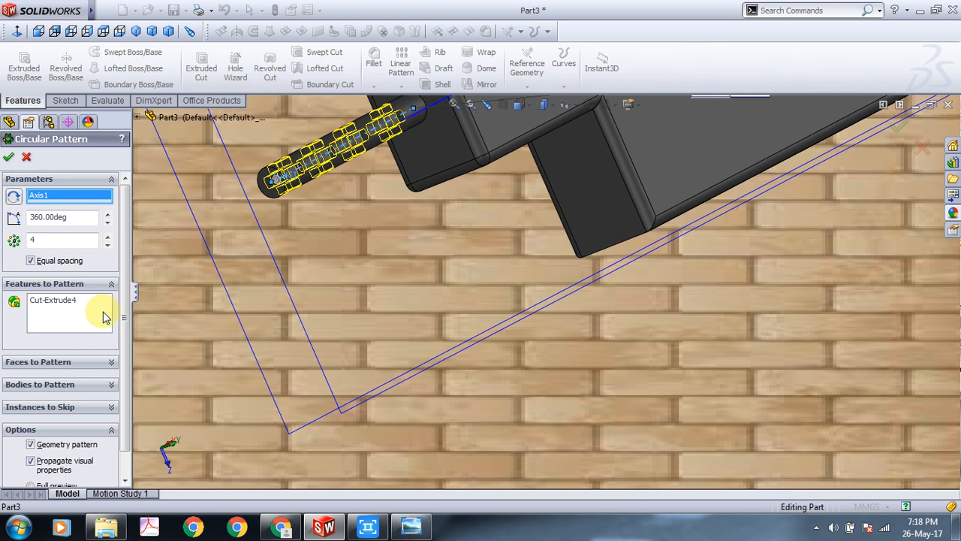
pyautogui.click(109, 238)
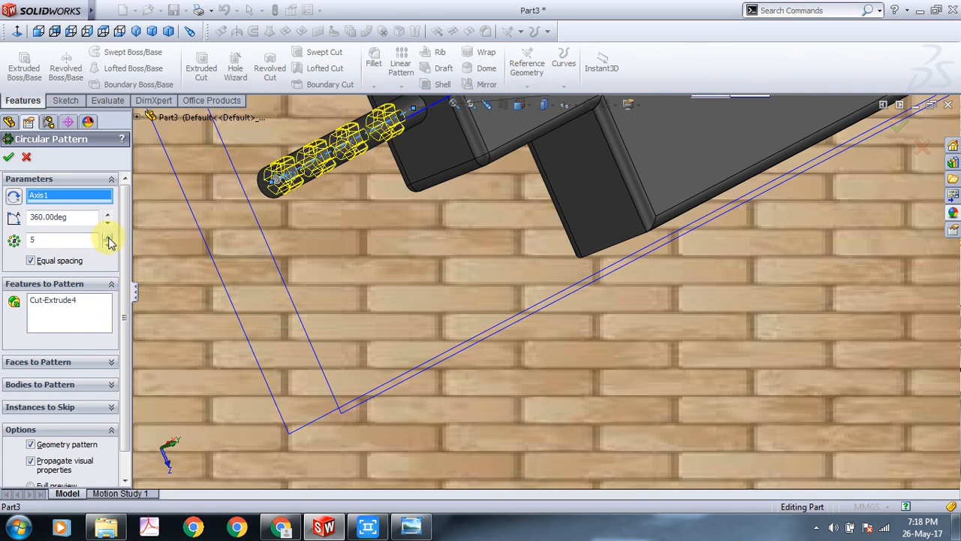
pyautogui.click(46, 304)
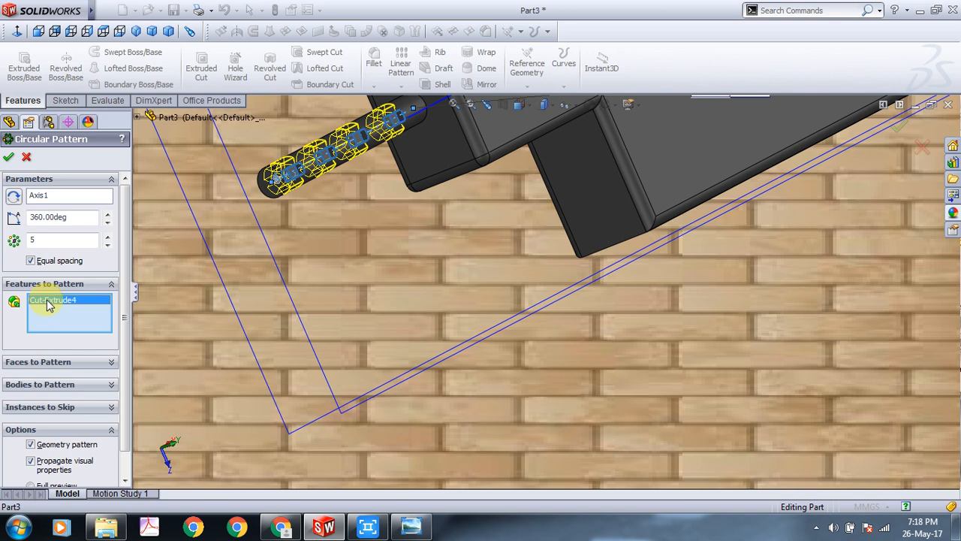
pyautogui.click(11, 159)
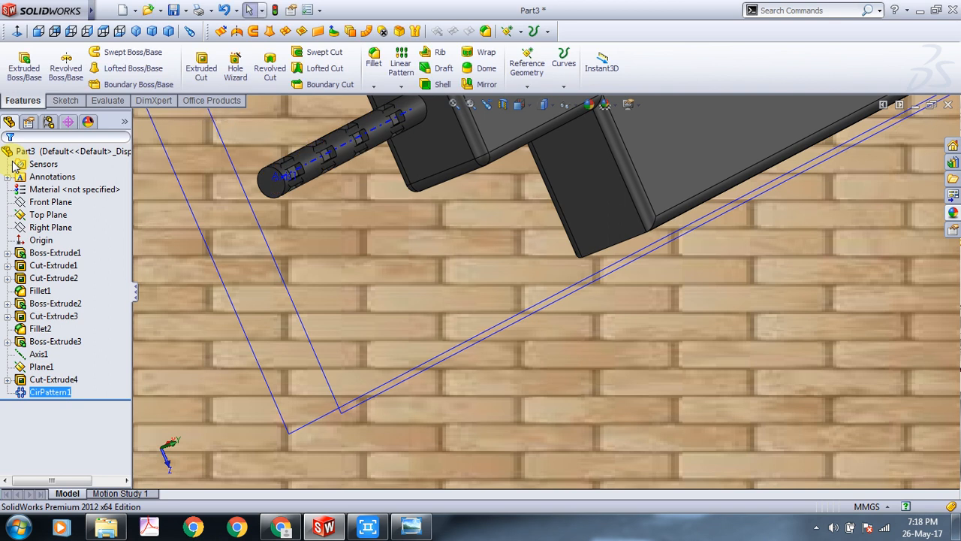
# Examine the patterned cuts around the cable stub and the whole drive in isometric view.
pyautogui.scroll(3, 449, 246)
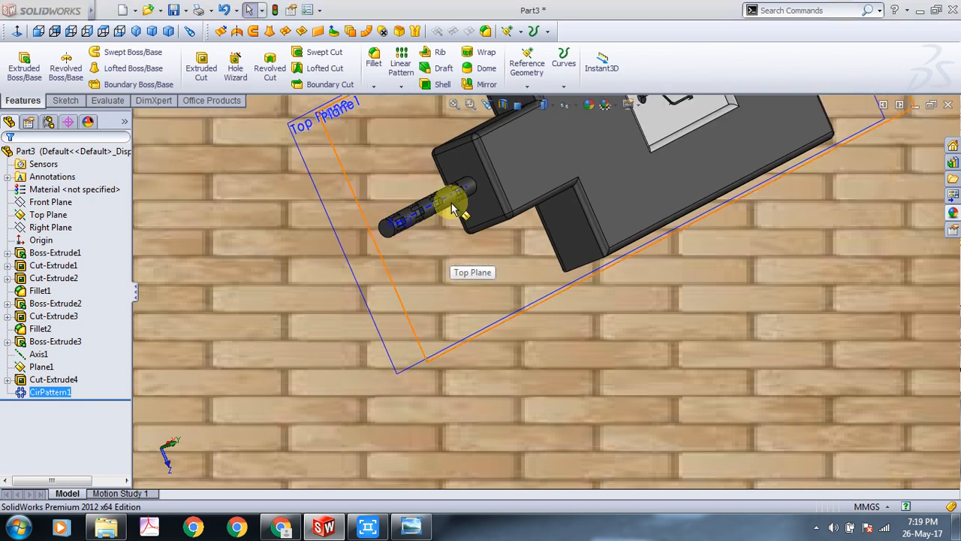
pyautogui.scroll(-2, 462, 231)
pyautogui.scroll(-2, 459, 204)
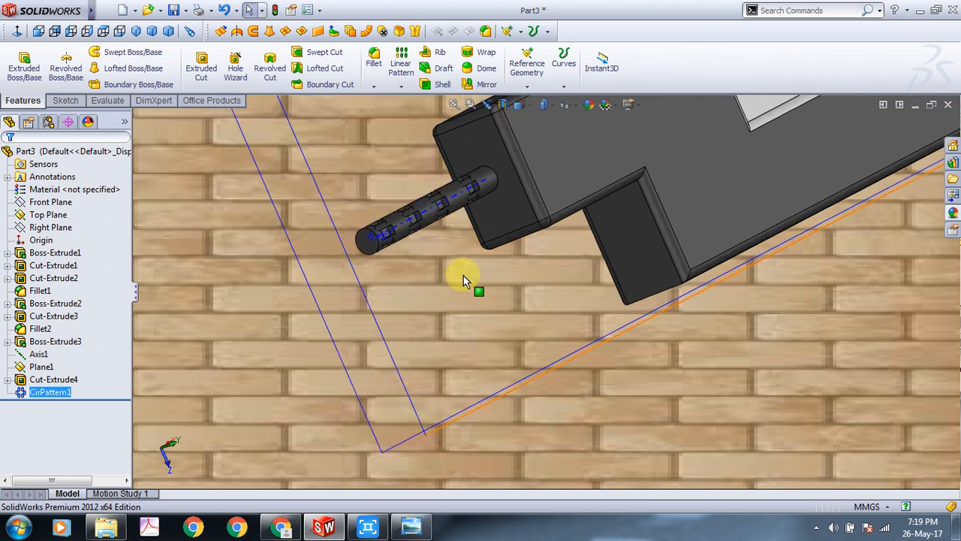
pyautogui.moveTo(464, 278); pyautogui.dragTo(479, 293, button='middle')
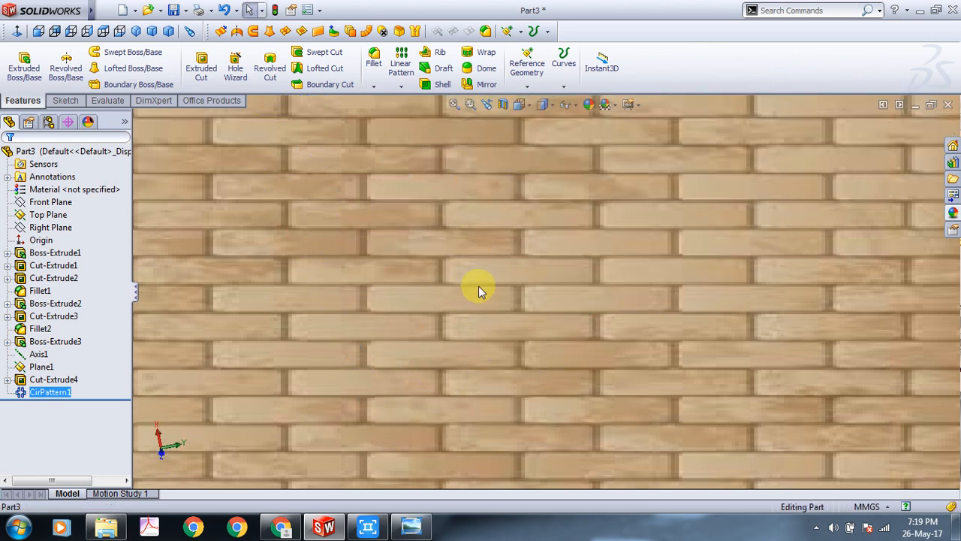
pyautogui.scroll(2, 479, 278)
pyautogui.scroll(2, 520, 107)
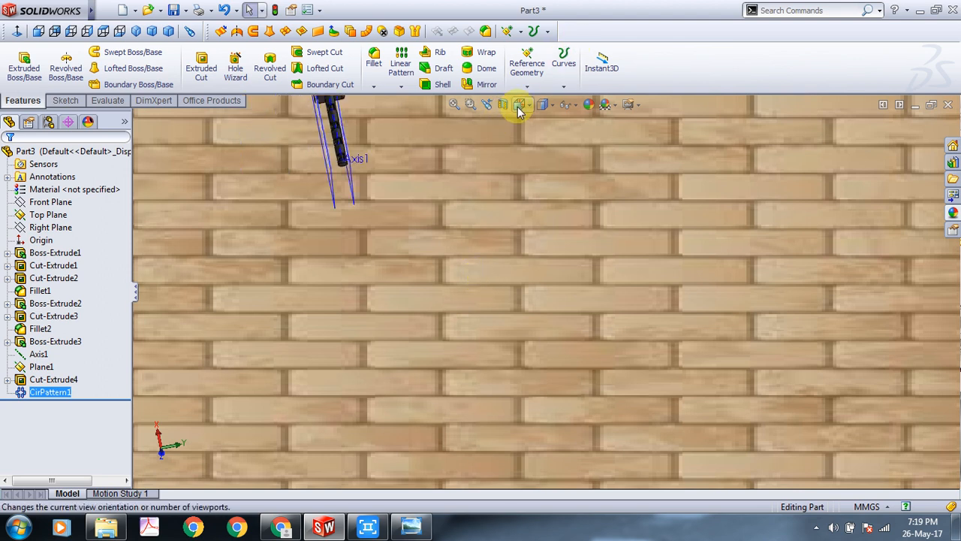
pyautogui.click(520, 107)
pyautogui.click(558, 122)
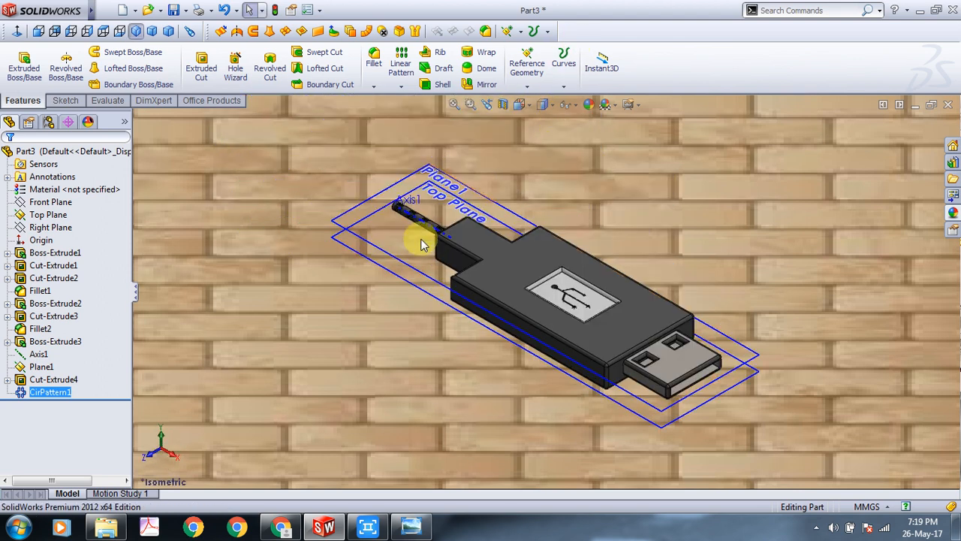
pyautogui.scroll(-8, 398, 254)
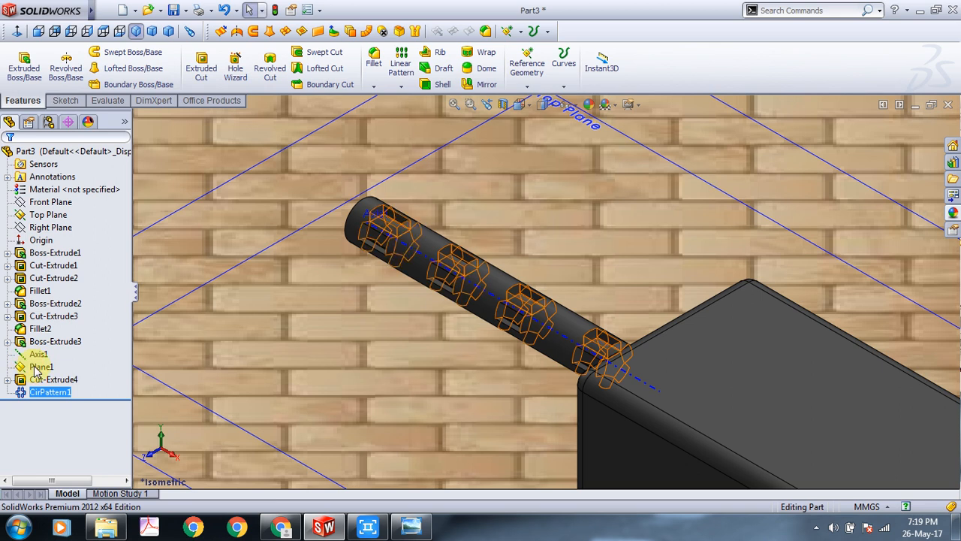
# Hide the offset reference plane, the Top Plane and the cable stub's reference axis.
pyautogui.rightClick(34, 368)
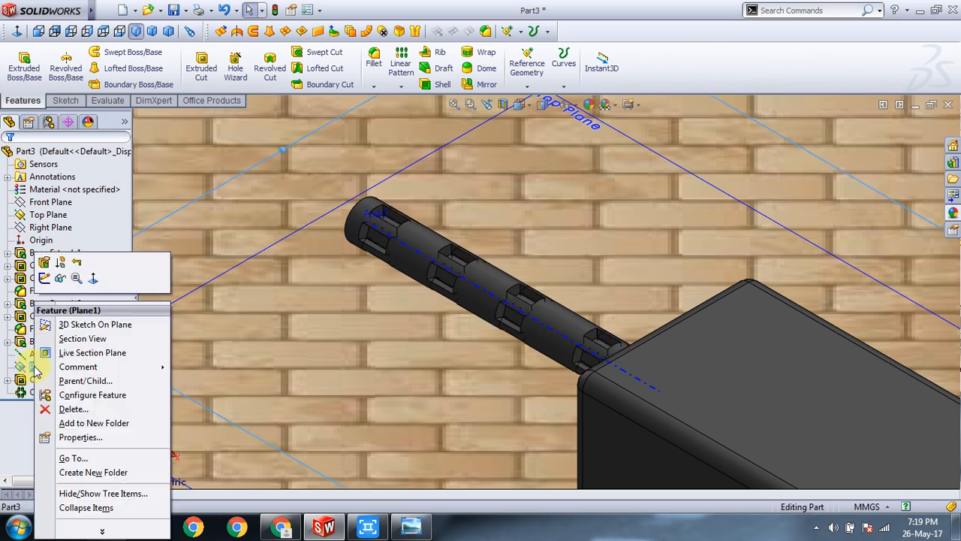
pyautogui.click(66, 280)
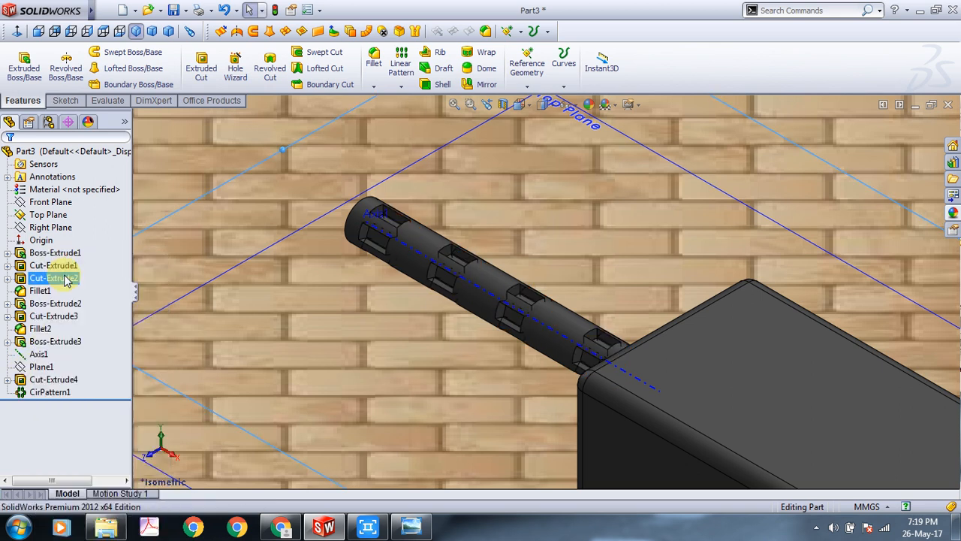
pyautogui.rightClick(46, 216)
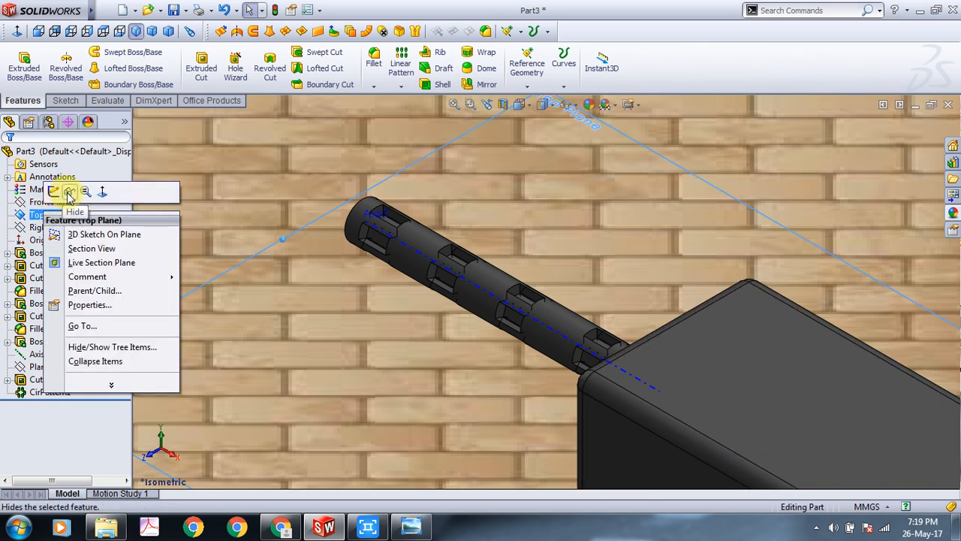
pyautogui.click(53, 188)
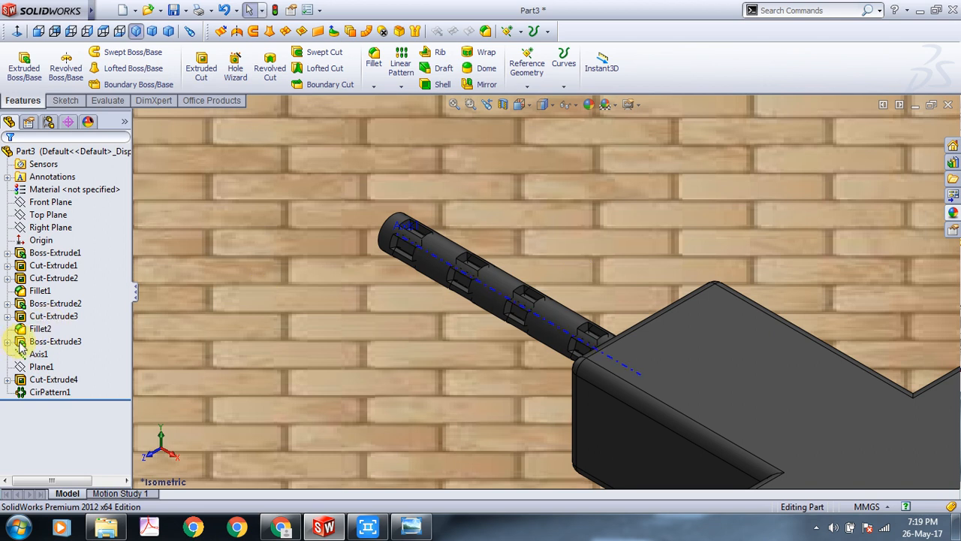
pyautogui.rightClick(40, 355)
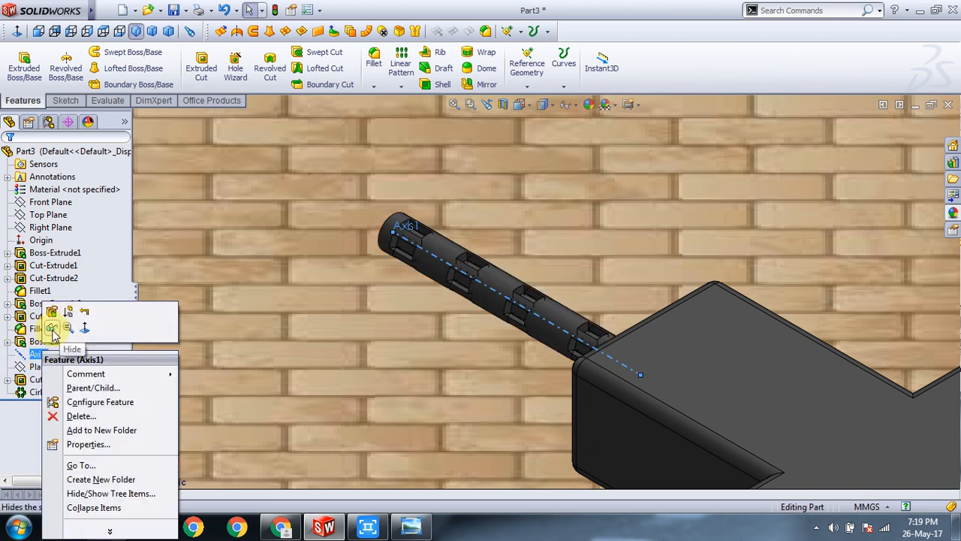
pyautogui.click(52, 329)
# Set the display style to Shaded without edges and show the whole drive in isometric view.
pyautogui.click(544, 106)
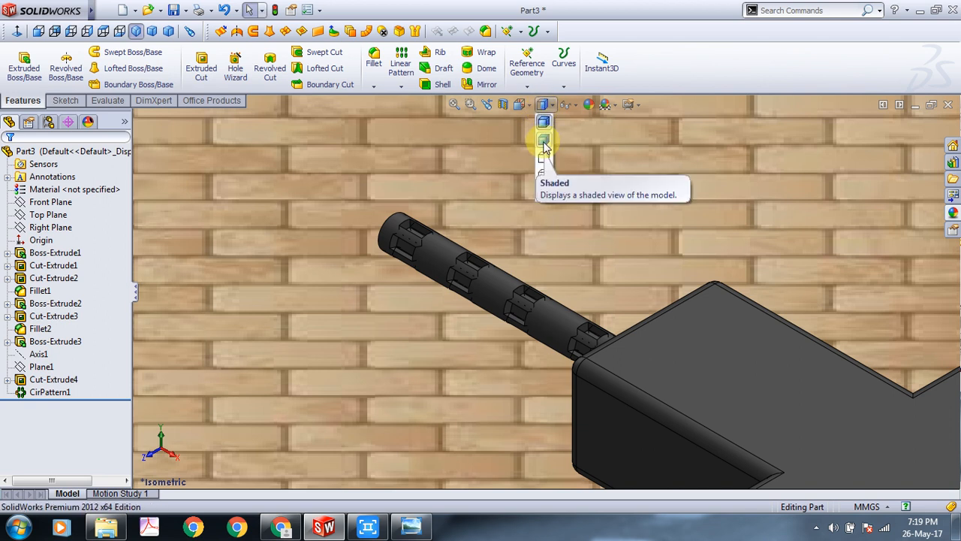
pyautogui.click(543, 141)
pyautogui.scroll(5, 787, 194)
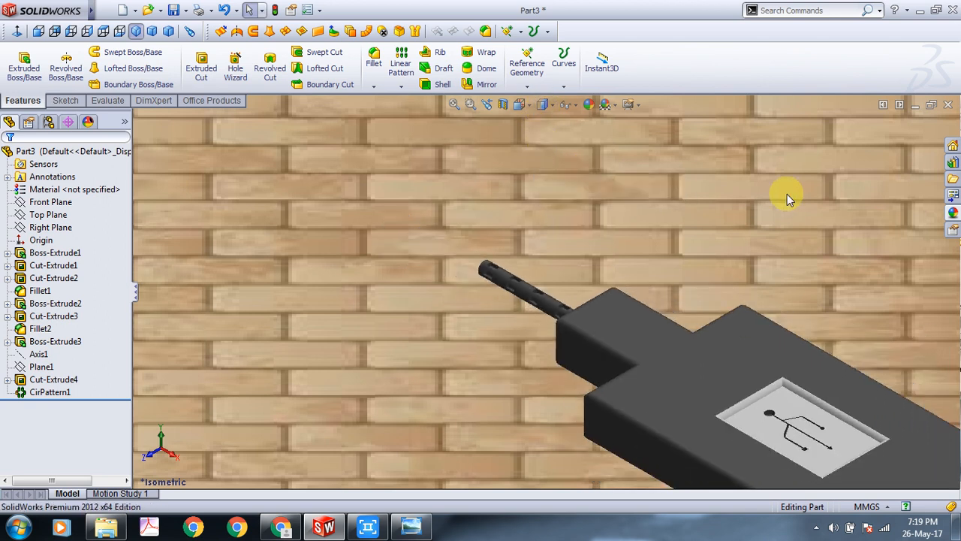
pyautogui.scroll(2, 787, 194)
pyautogui.scroll(-2, 787, 193)
pyautogui.scroll(3, 787, 193)
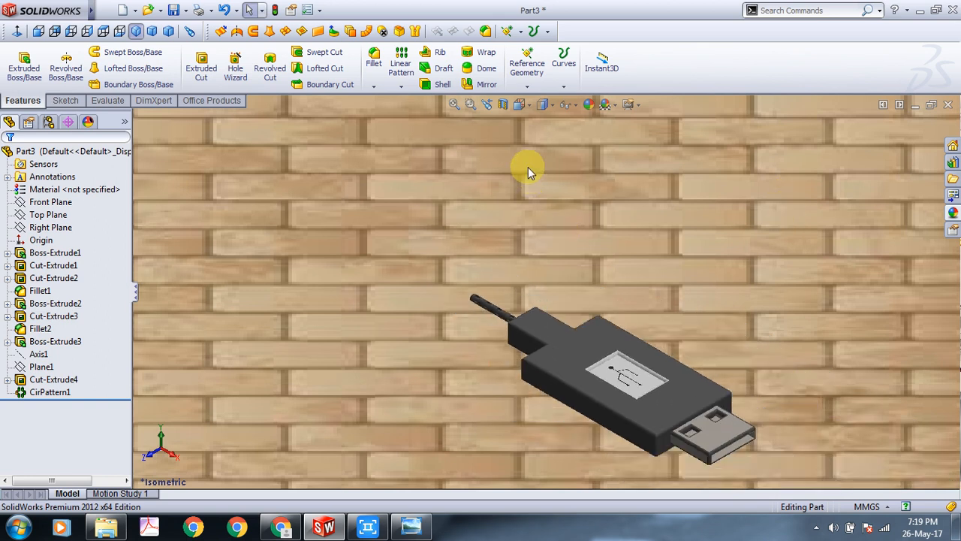
pyautogui.click(521, 104)
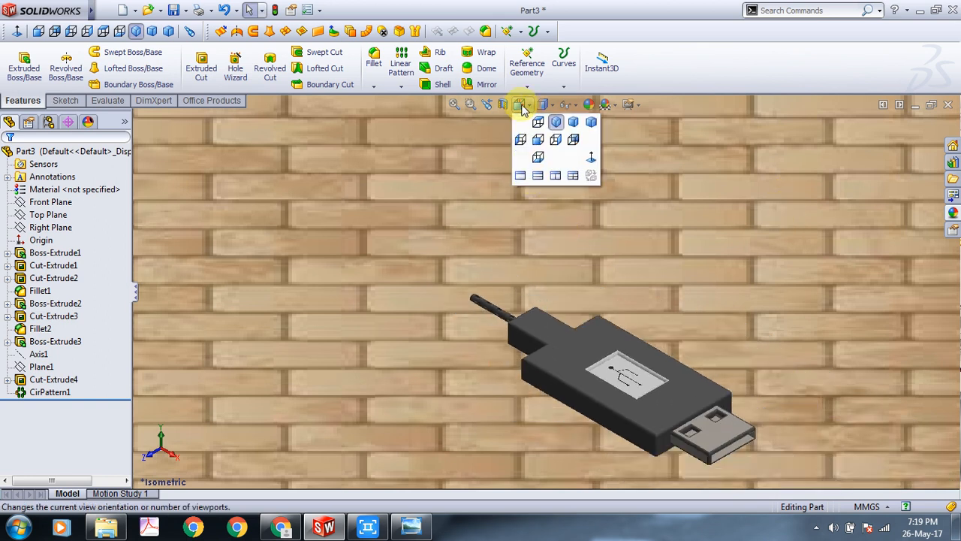
pyautogui.click(556, 123)
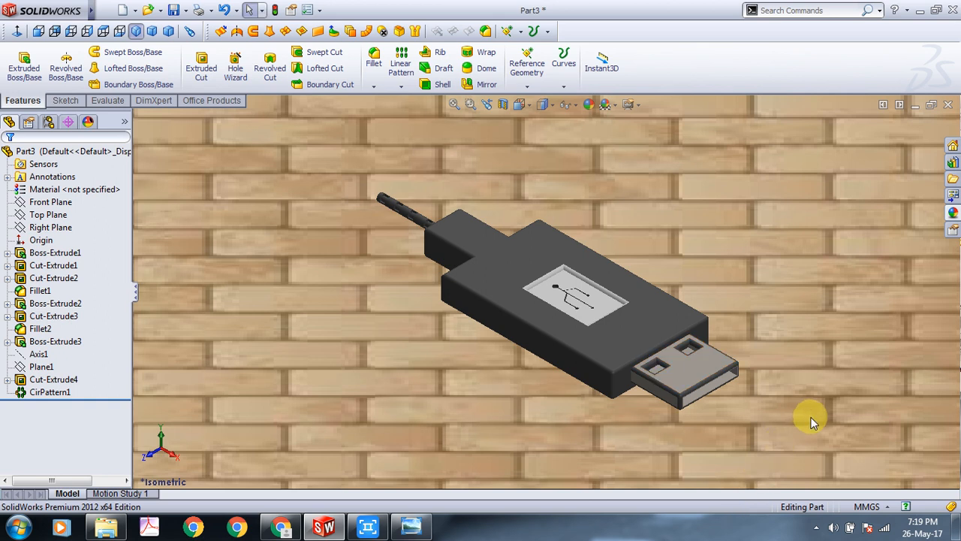
pyautogui.click(817, 527)
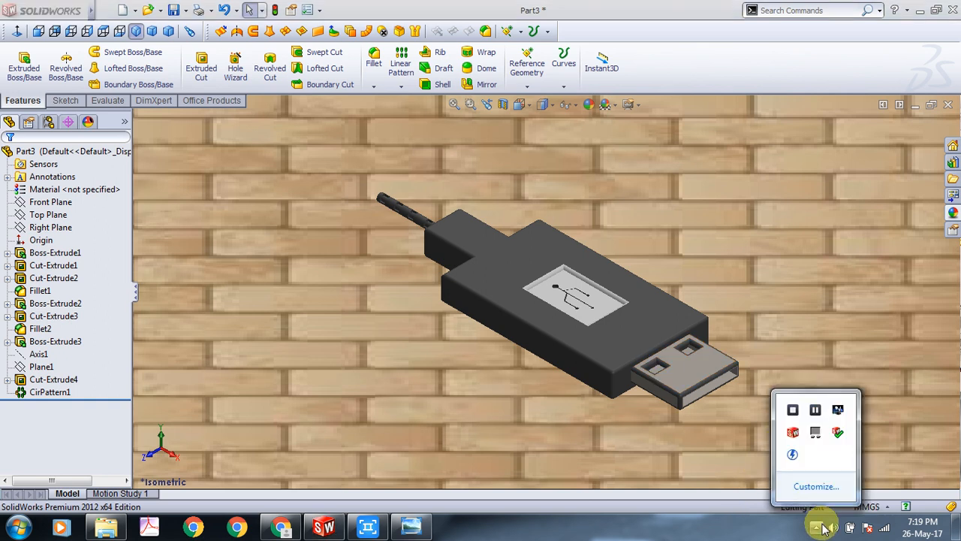